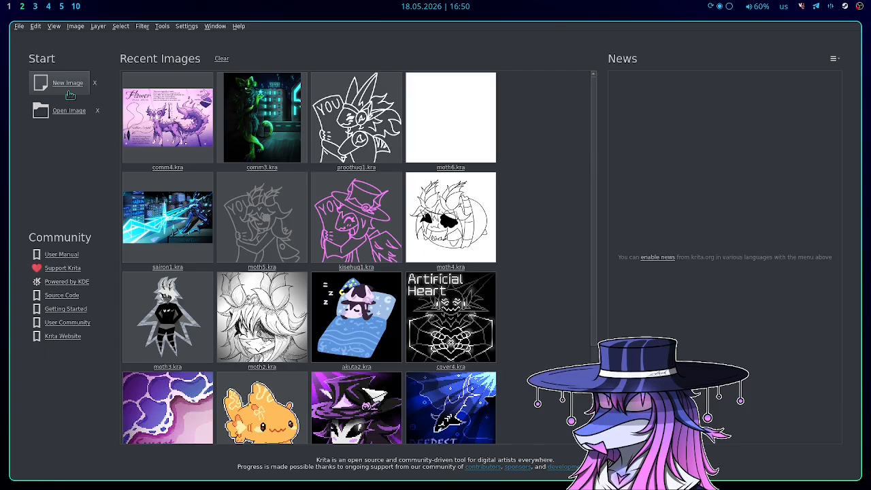
Step: Create a new custom document 2000 px wide and 2000 px high at 300 pixels/inch
left_click(68, 83)
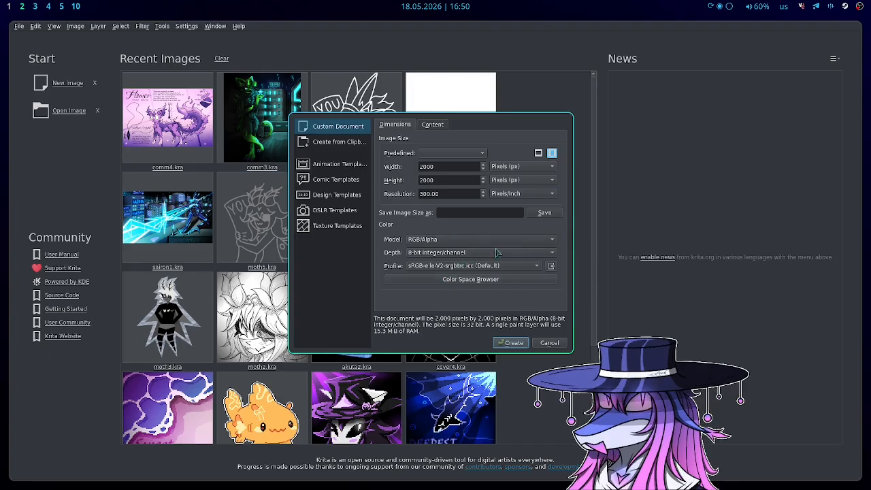
left_click(464, 168)
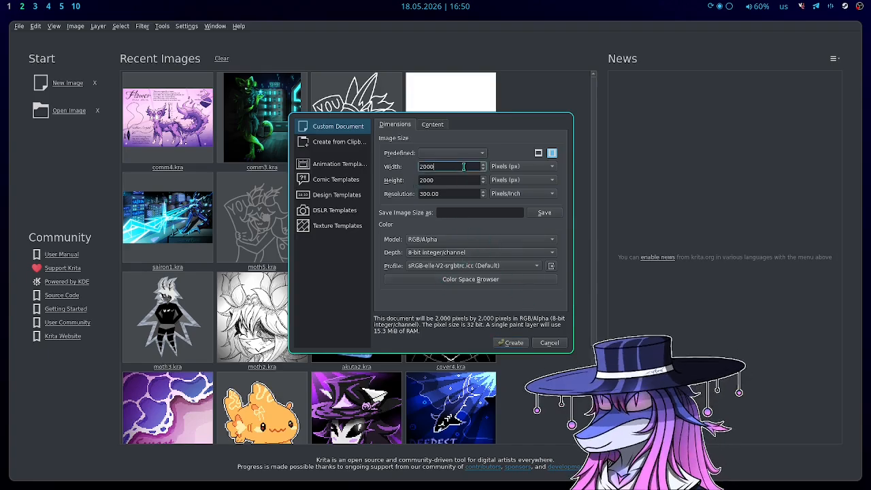
left_click(460, 180)
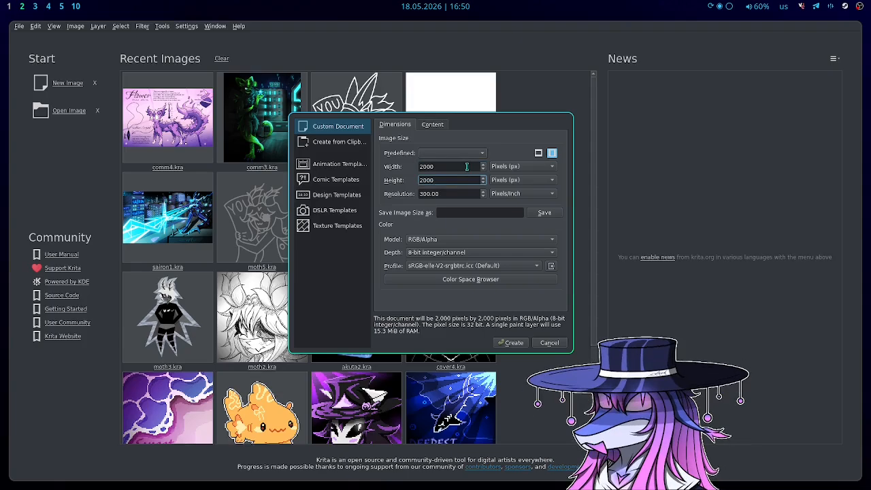
double_click(464, 167)
left_click_drag(439, 178, 411, 180)
left_click(444, 168)
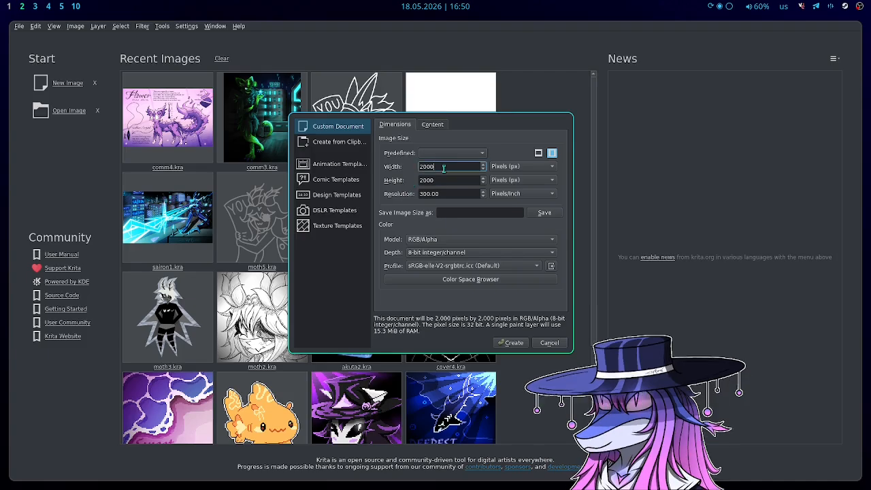
left_click(454, 180)
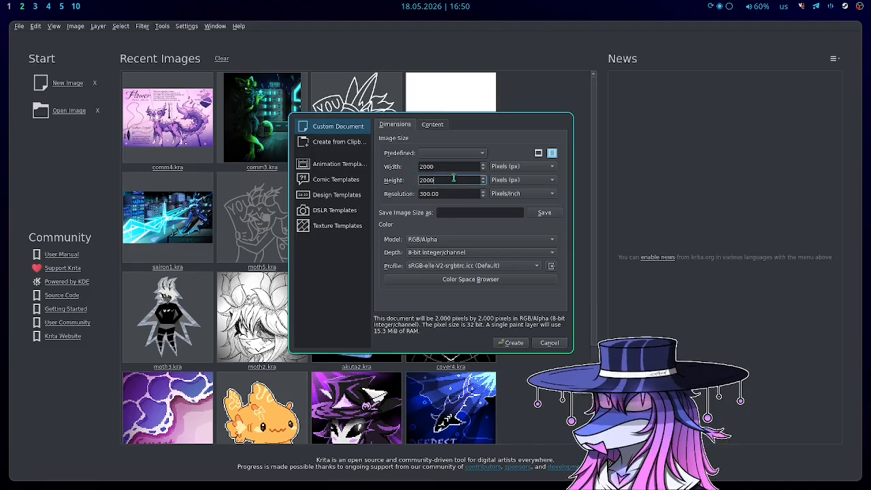
left_click(454, 168)
left_click(452, 180)
left_click(514, 343)
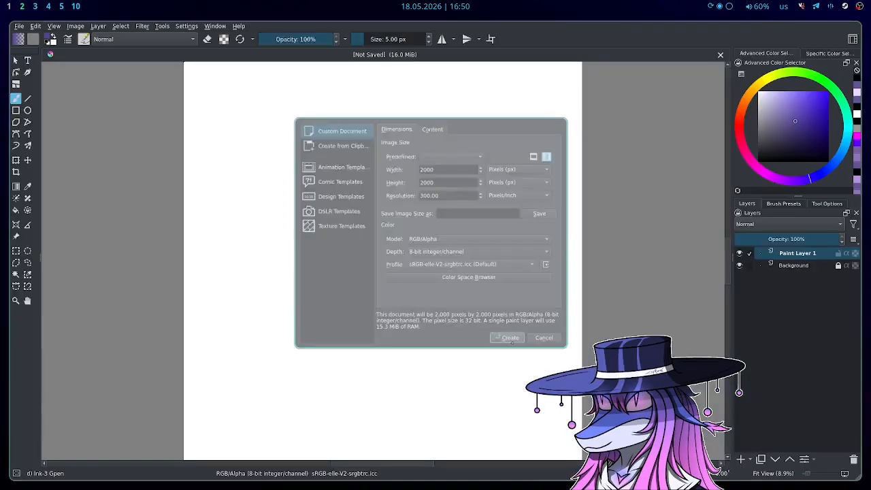
Step: Try widening the canvas to about 2627 px with the Crop tool, undo the crop and return to the Freehand Brush
scroll(468, 301, "down", 1)
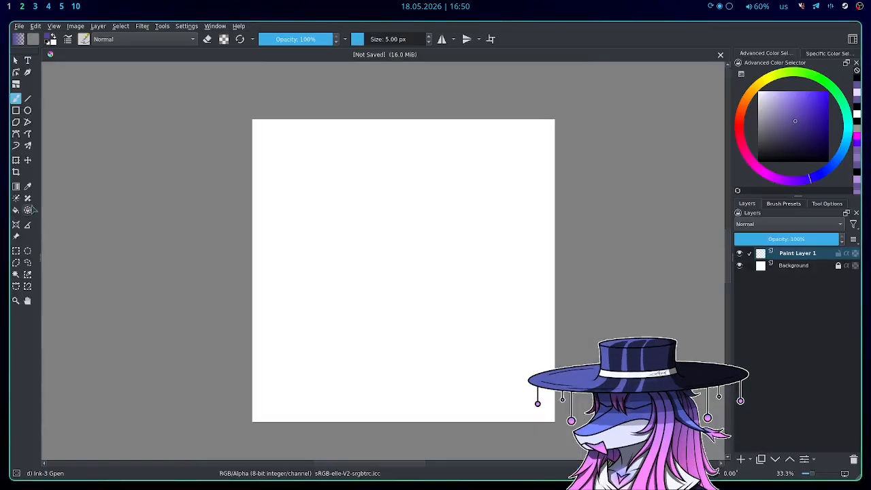
left_click(16, 172)
left_click(527, 260)
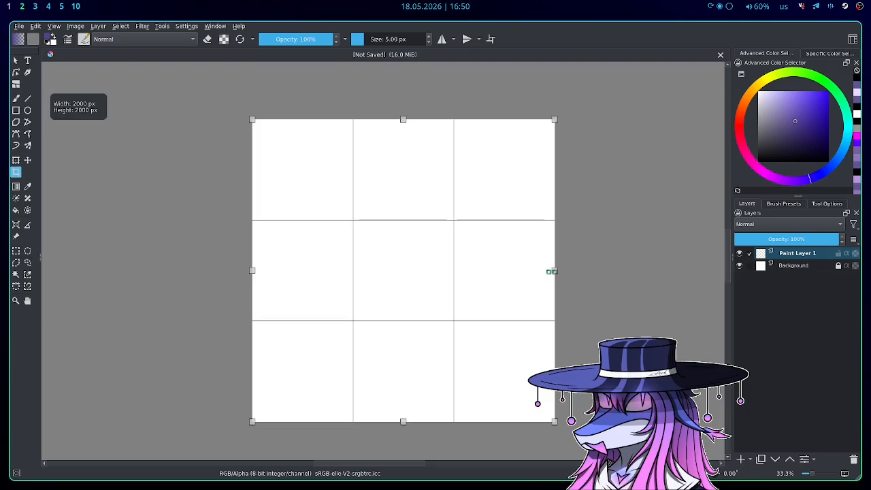
left_click_drag(554, 271, 652, 275)
key("Return")
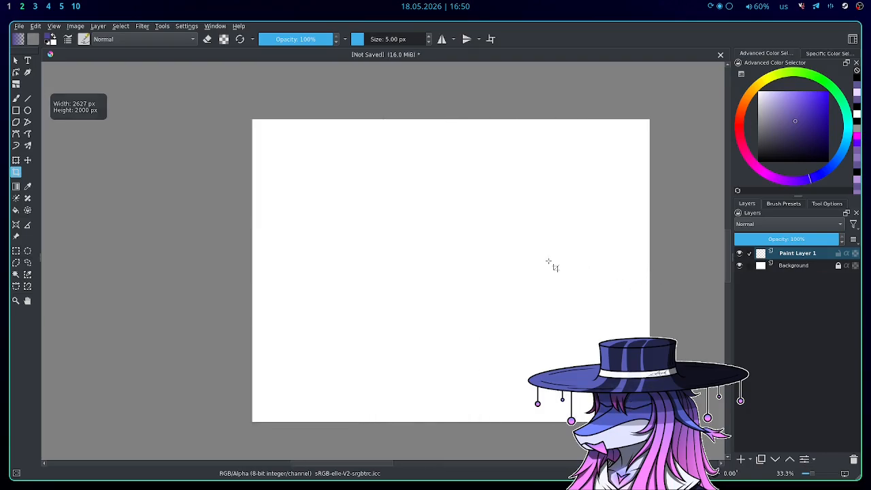
key("ctrl+z")
left_click(15, 99)
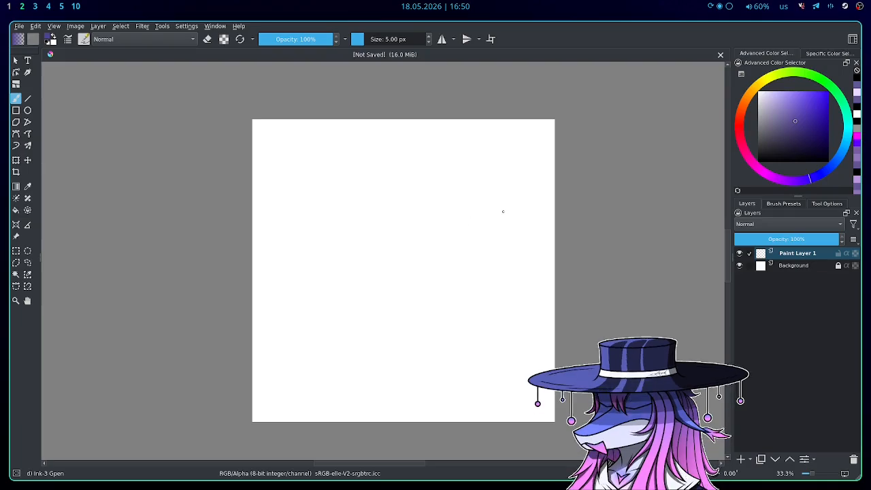
Step: Look through the Brush Presets, Tool Options, Layers, Specific Color Selector and Advanced Color Selector dockers
left_click(790, 207)
left_click(825, 203)
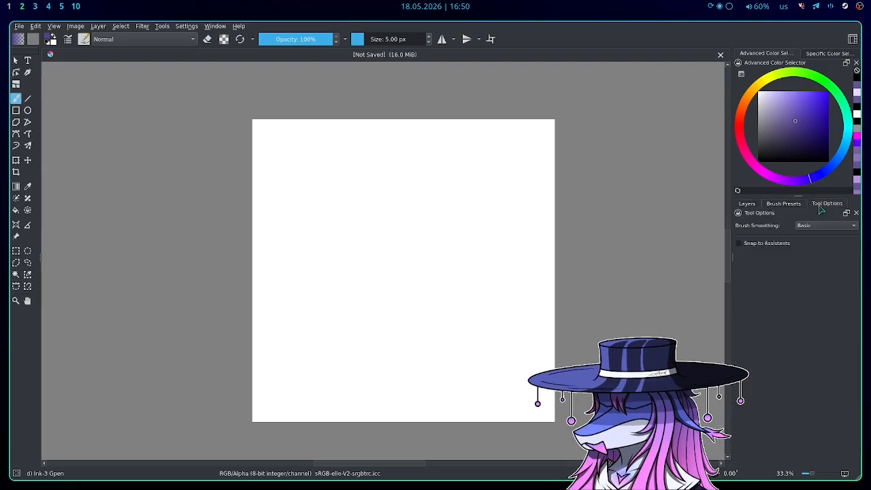
left_click(748, 204)
left_click(830, 53)
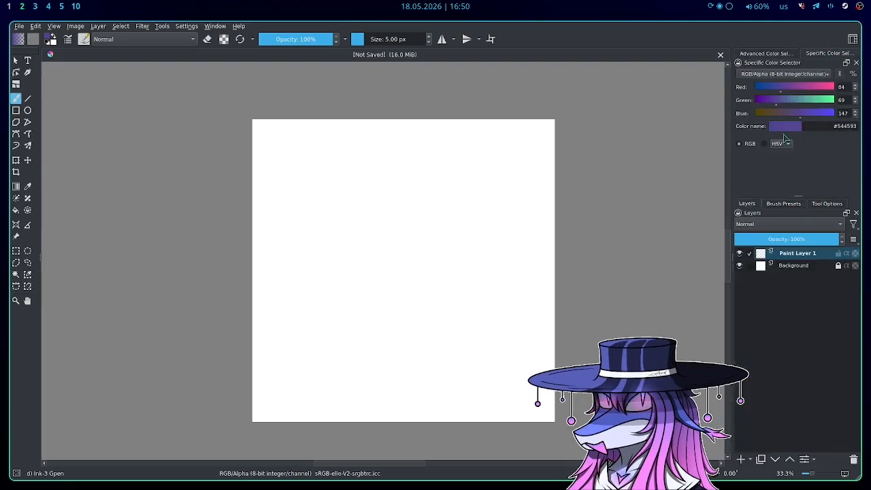
left_click(767, 53)
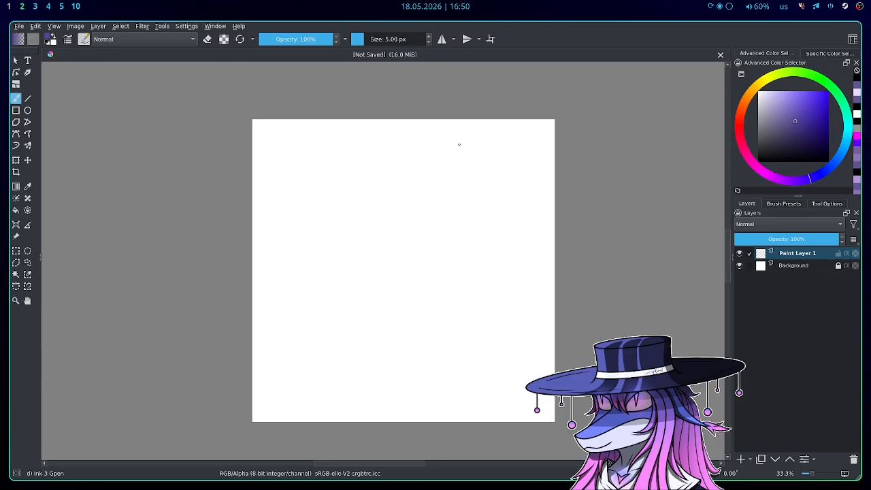
scroll(401, 198, "up", 1)
scroll(415, 224, "down", 1)
scroll(415, 212, "up", 1)
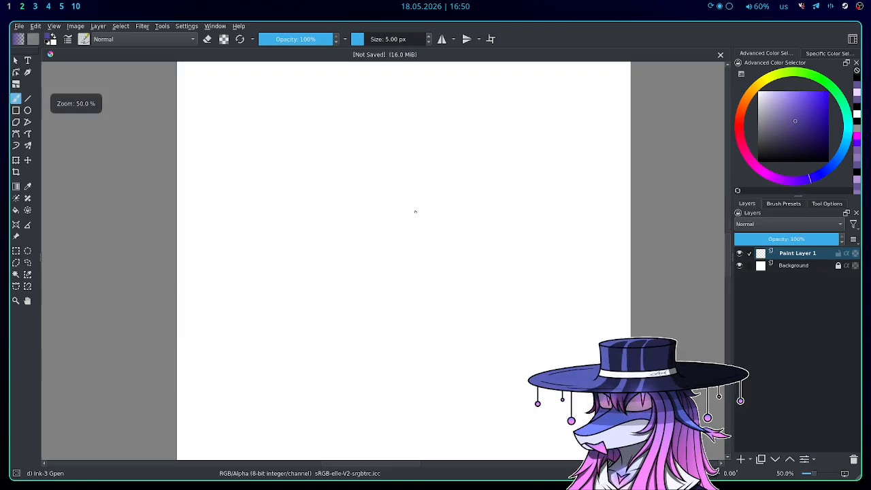
scroll(415, 212, "down", 1)
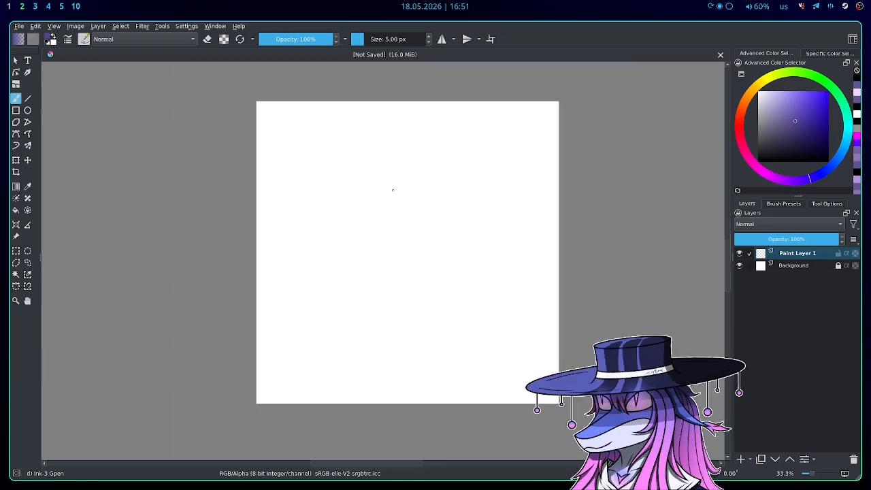
Step: Try the Breeze Light and Krita dark orange themes, and restore the Breeze Dark theme
left_click(187, 26)
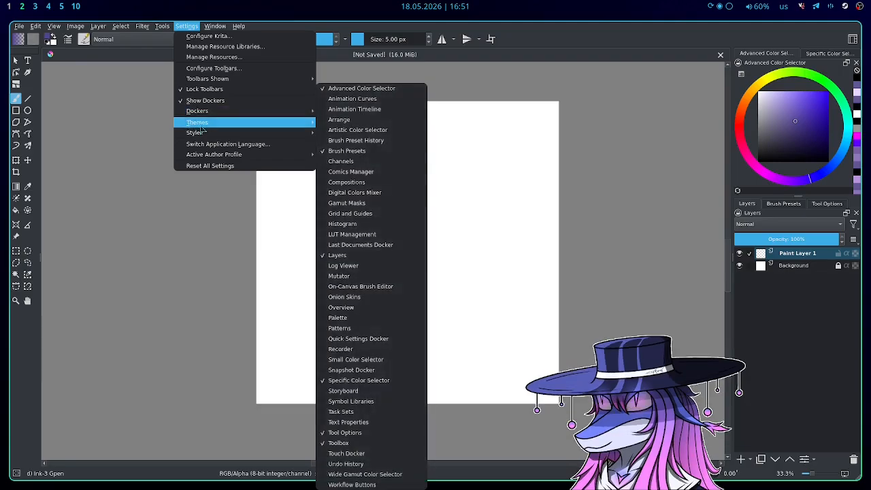
mouse_move(240, 124)
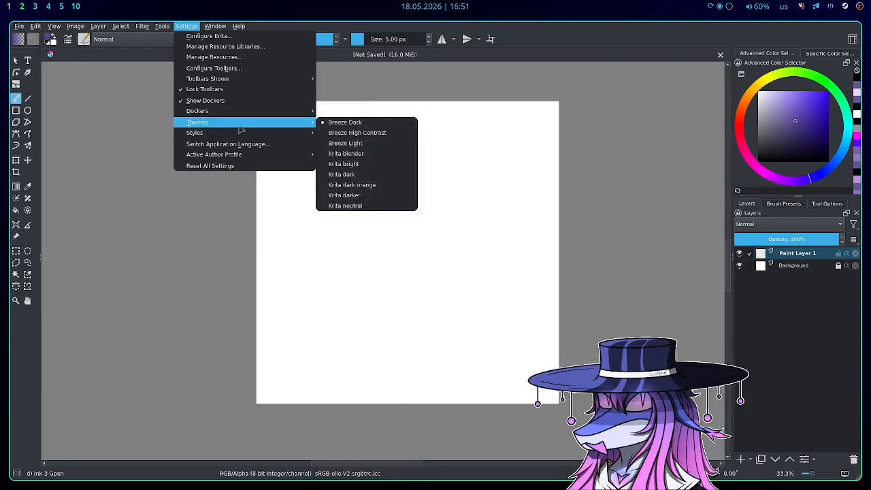
left_click(368, 143)
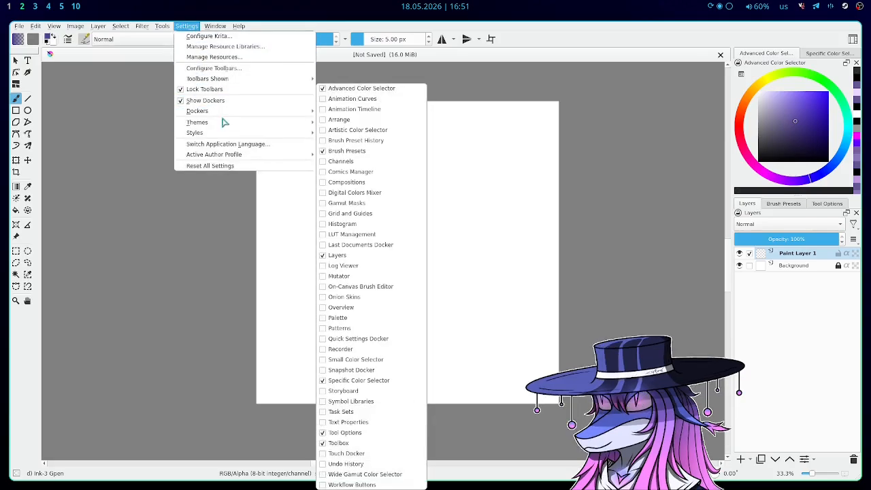
mouse_move(251, 122)
left_click(374, 184)
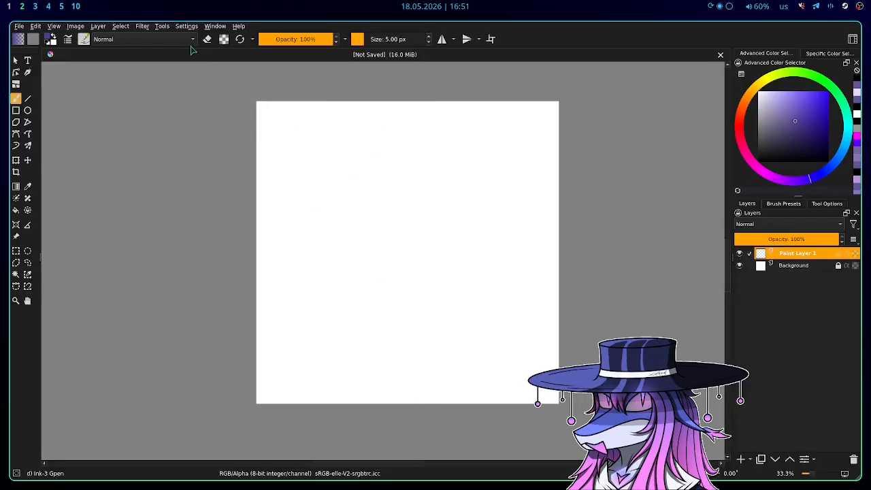
left_click(186, 27)
mouse_move(208, 123)
left_click(362, 123)
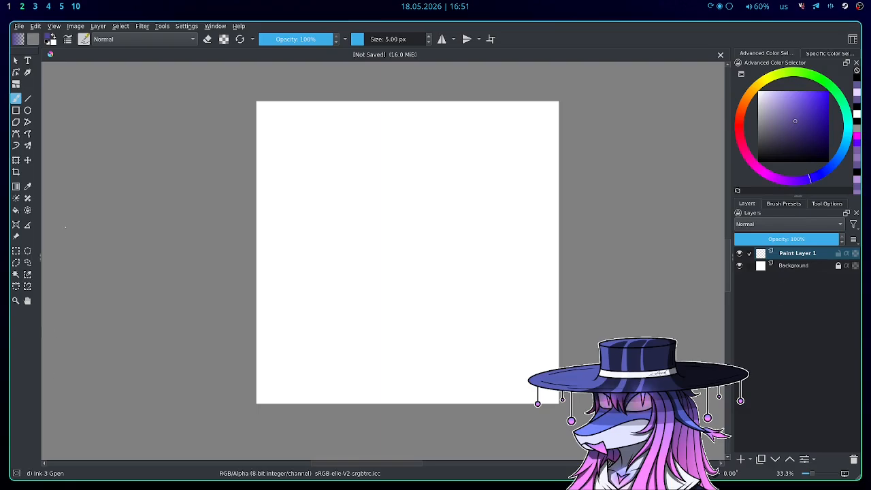
Step: Float the Advanced Color Selector over the canvas and dock it back in its original place
left_click_drag(847, 71, 666, 147)
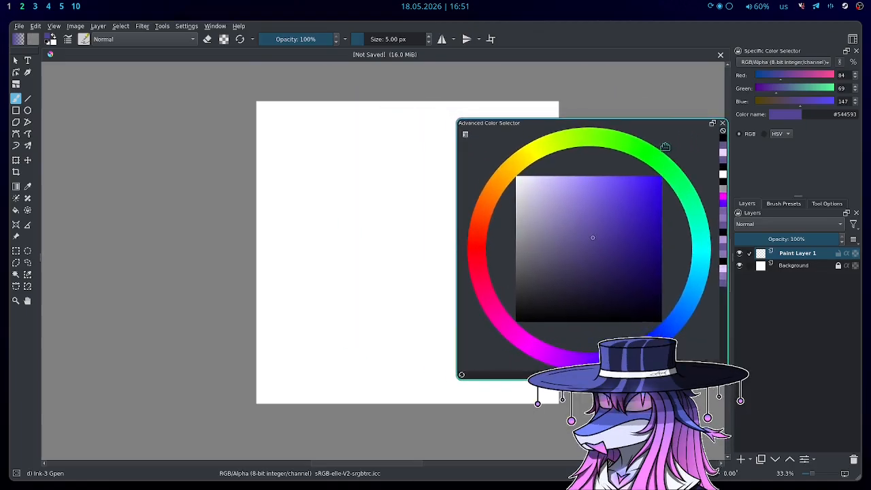
left_click(713, 123)
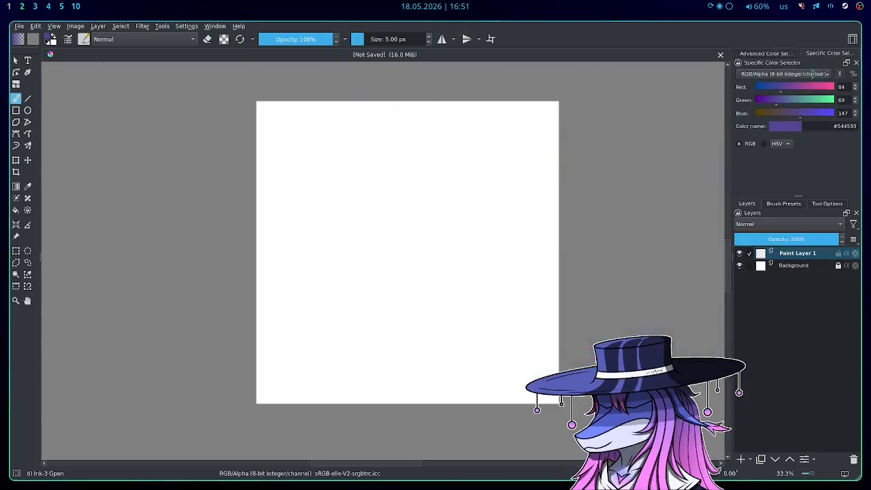
left_click(776, 53)
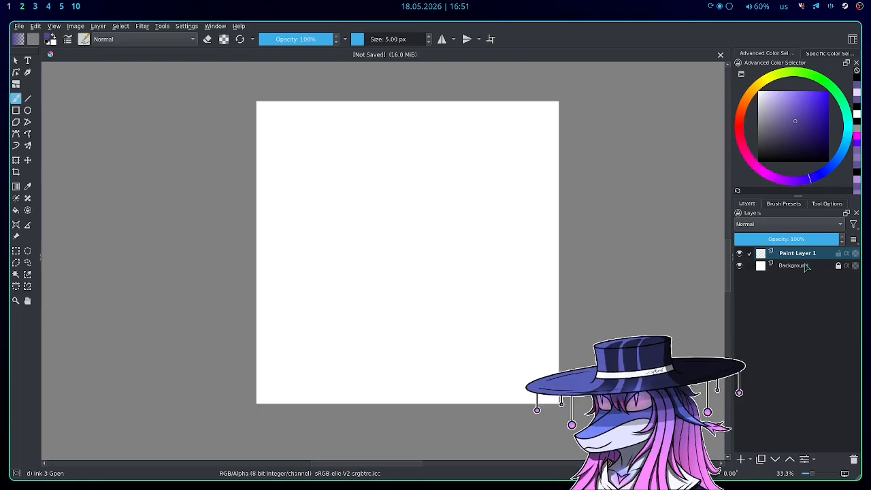
Step: Float the Layers docker over the canvas and dock it back beside Brush Presets and Tool Options
left_click_drag(839, 213, 846, 215)
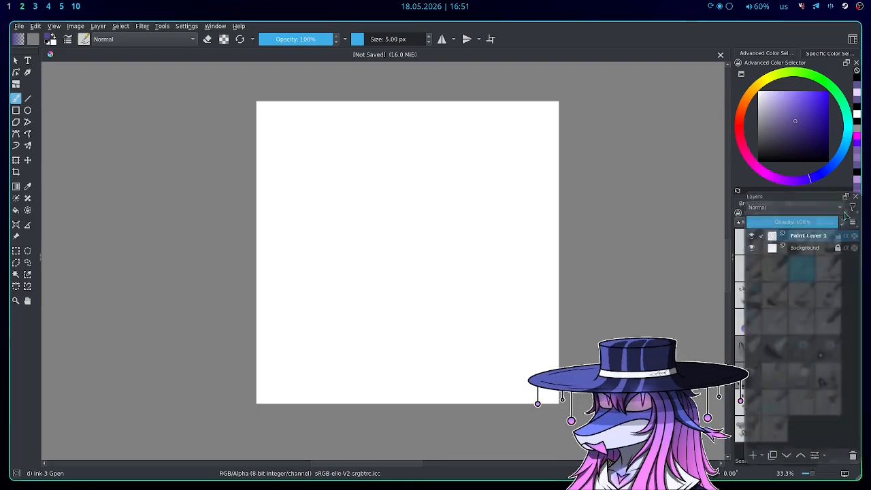
left_click_drag(800, 304, 485, 288)
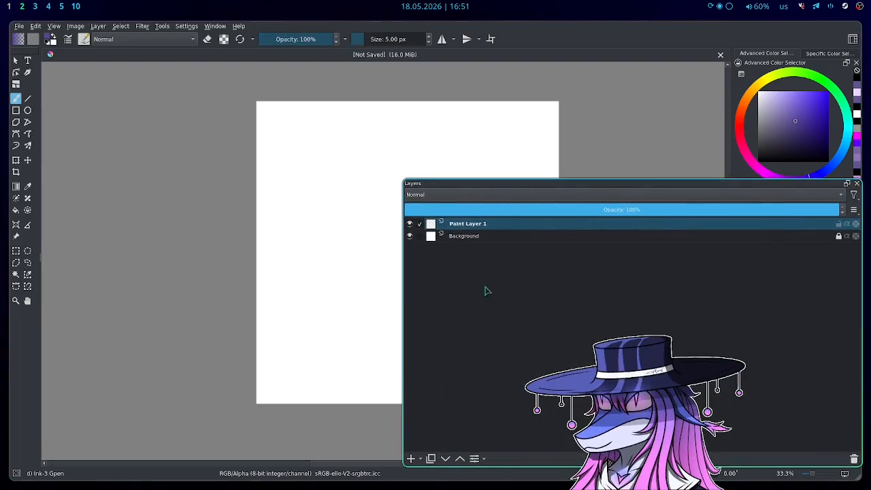
left_click(847, 184)
left_click(749, 204)
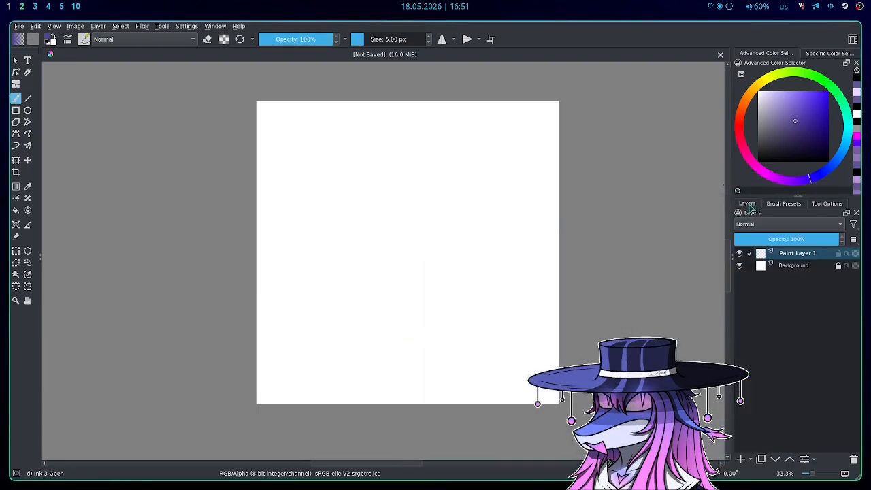
Step: Examine the list of available dockers and compare the docked color selectors, brush presets and layers
left_click(187, 27)
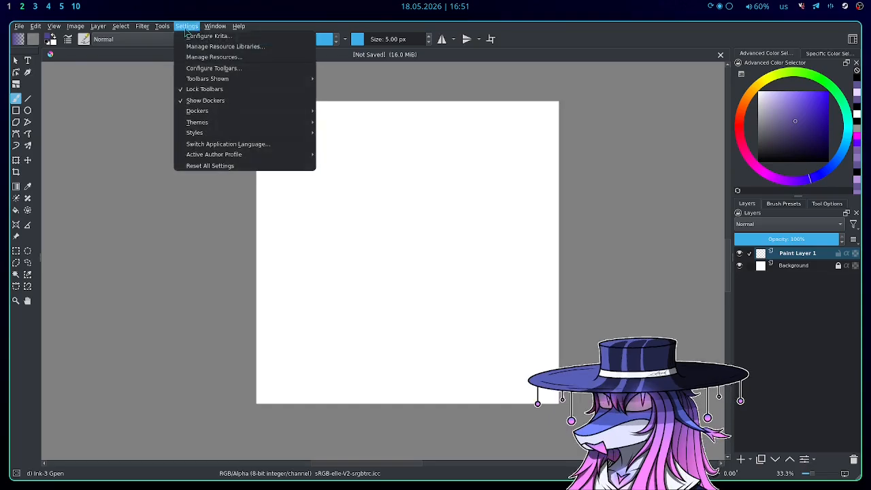
mouse_move(204, 111)
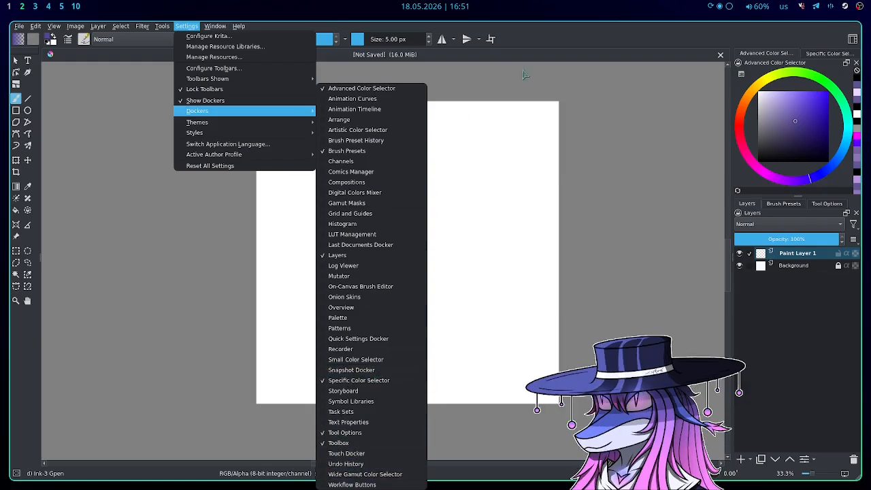
left_click(535, 43)
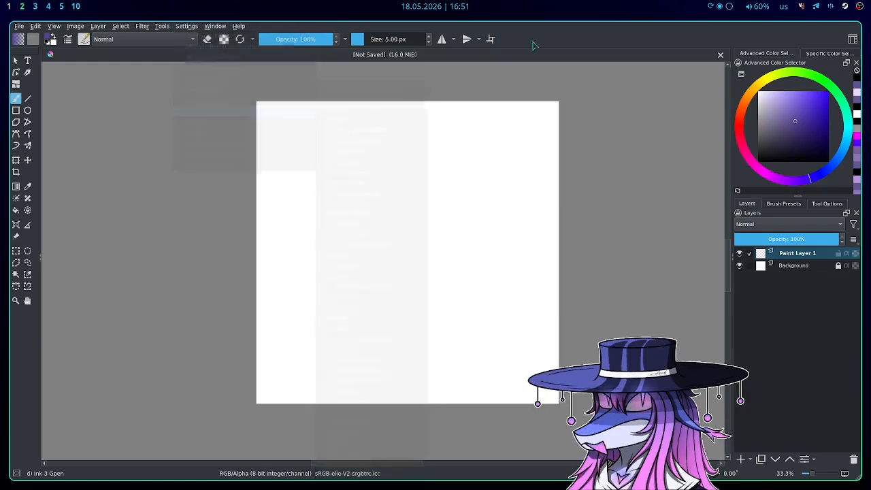
left_click(836, 54)
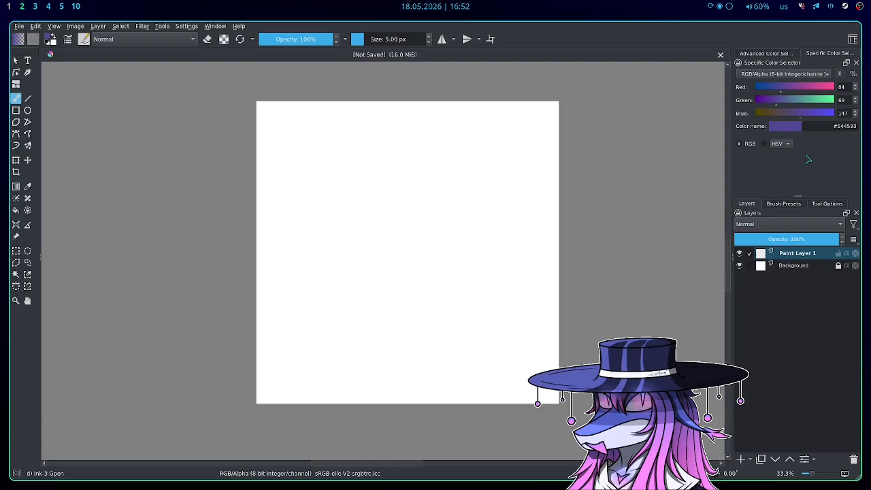
left_click(784, 204)
left_click(752, 203)
left_click(784, 203)
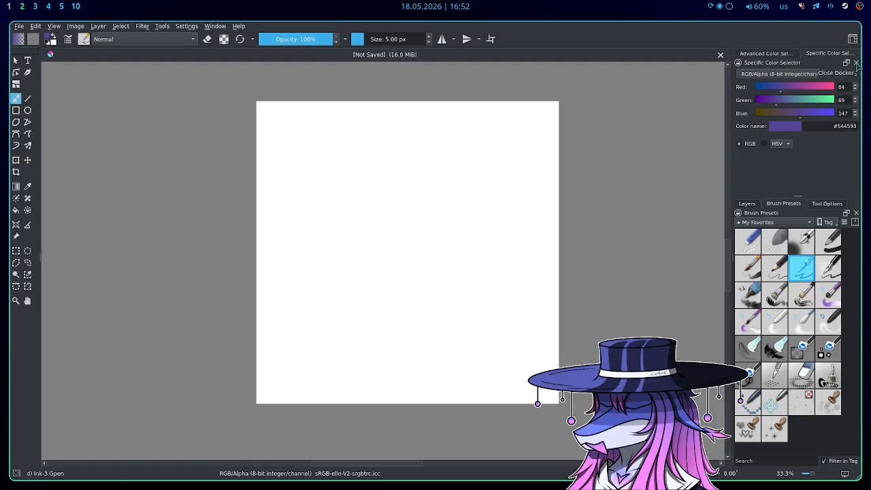
left_click(771, 54)
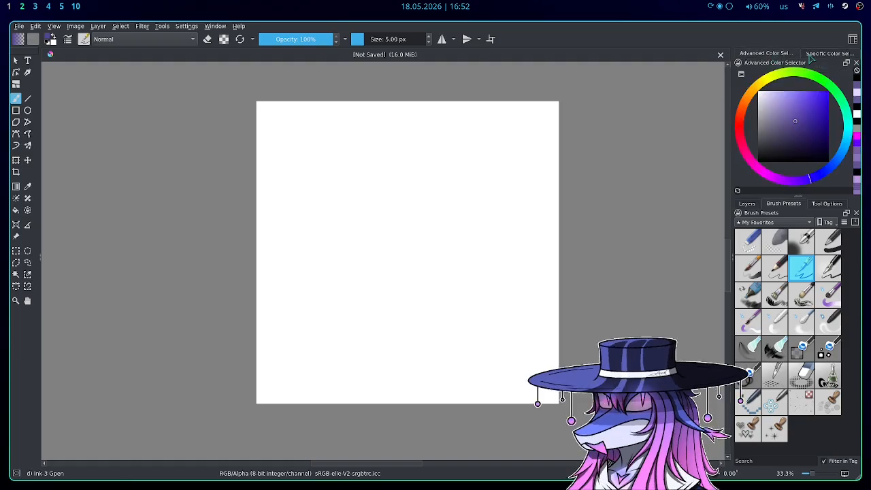
left_click(748, 203)
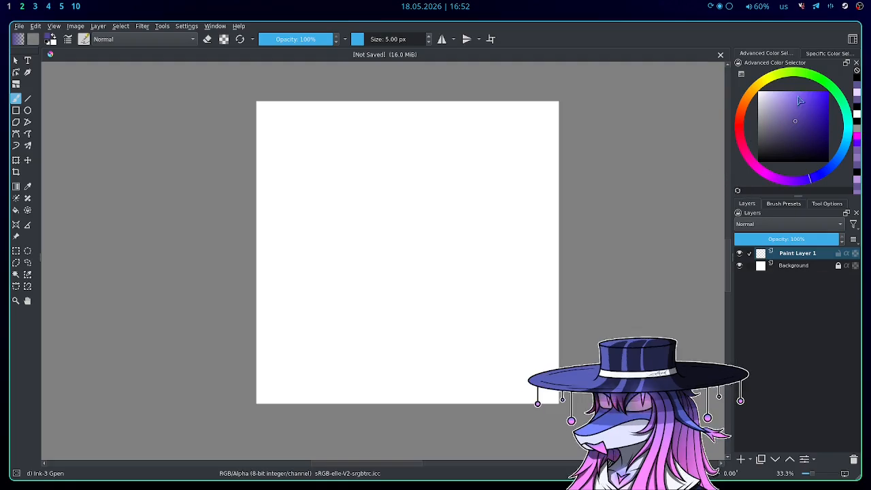
Step: Pick the near-black #000002 as the foreground color and display it in the Specific Color Selector
left_click_drag(784, 111, 848, 80)
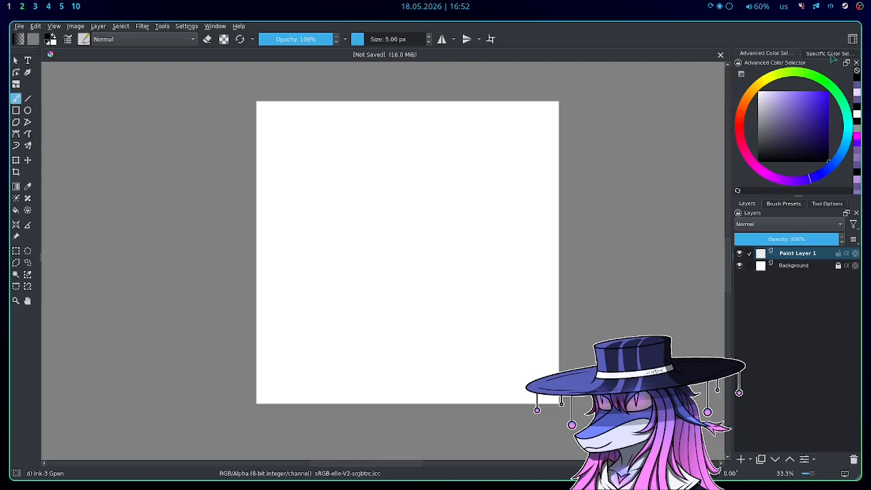
left_click(832, 54)
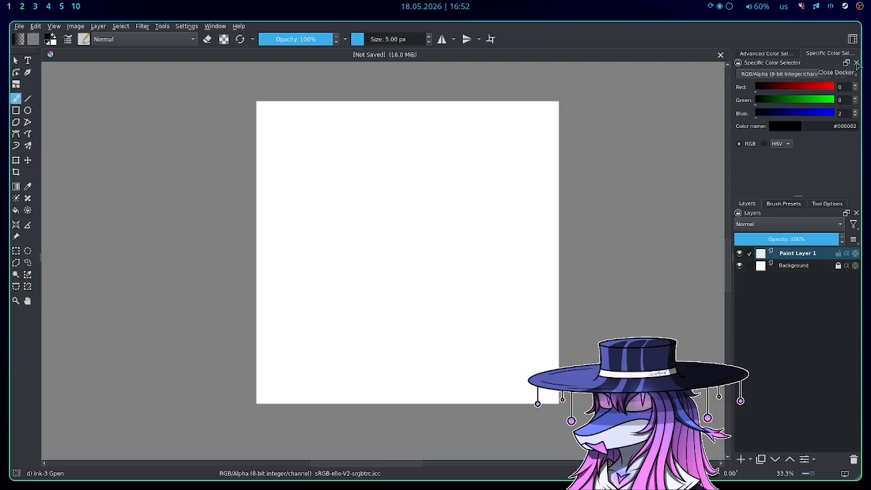
Step: Close the Specific Color Selector and Brush Presets dockers and bring the Layers docker to the front
left_click(857, 63)
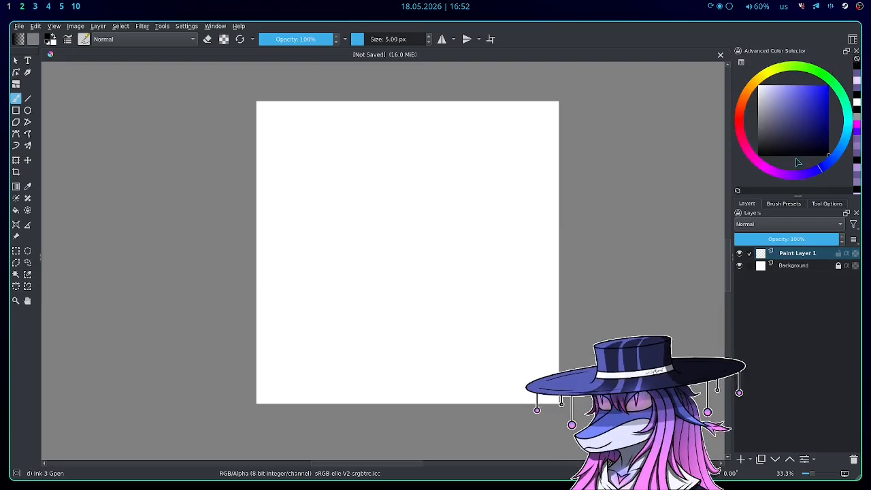
left_click(784, 205)
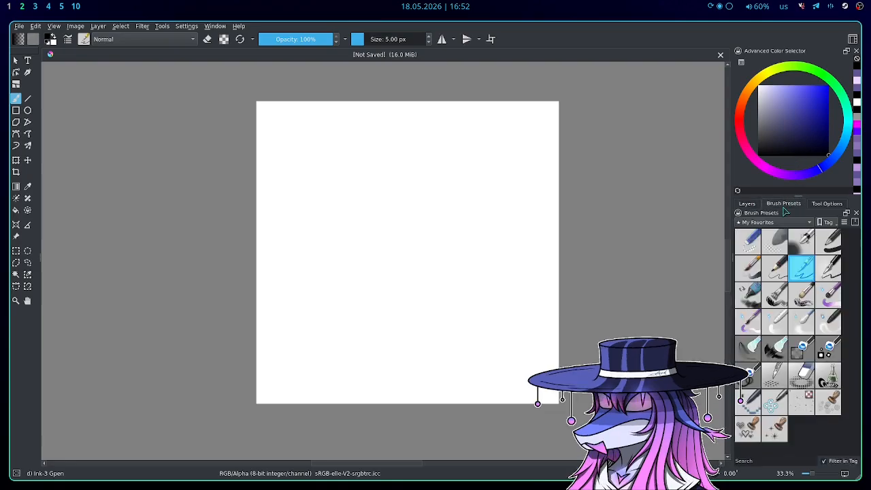
left_click(827, 205)
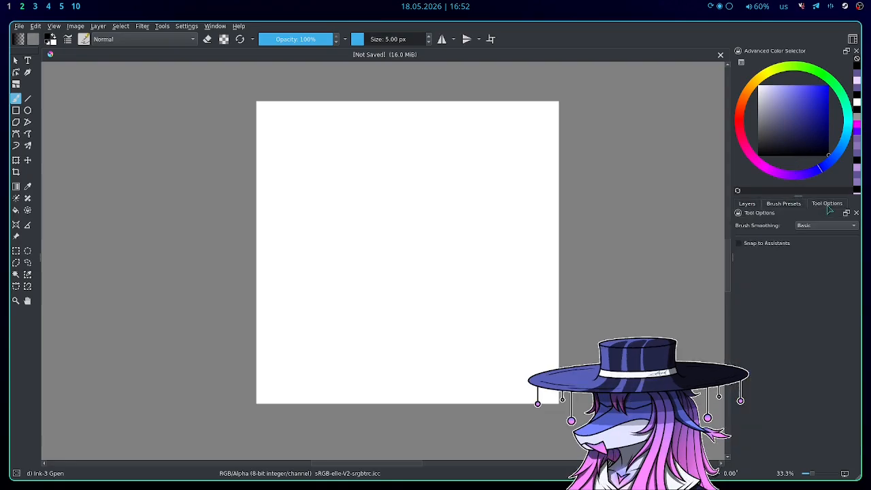
left_click(790, 204)
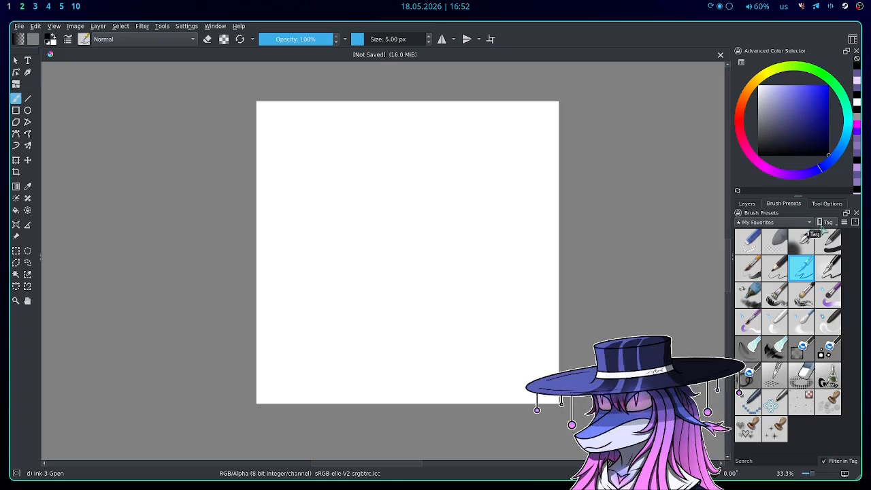
left_click(857, 213)
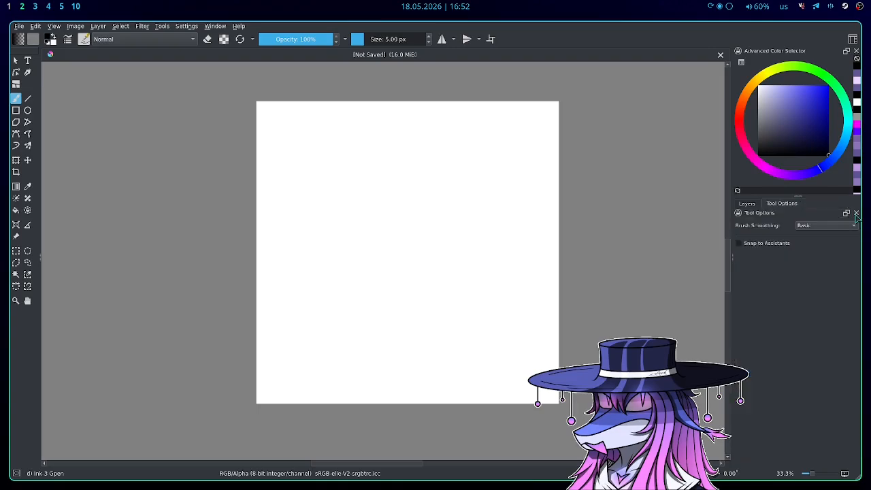
left_click(747, 204)
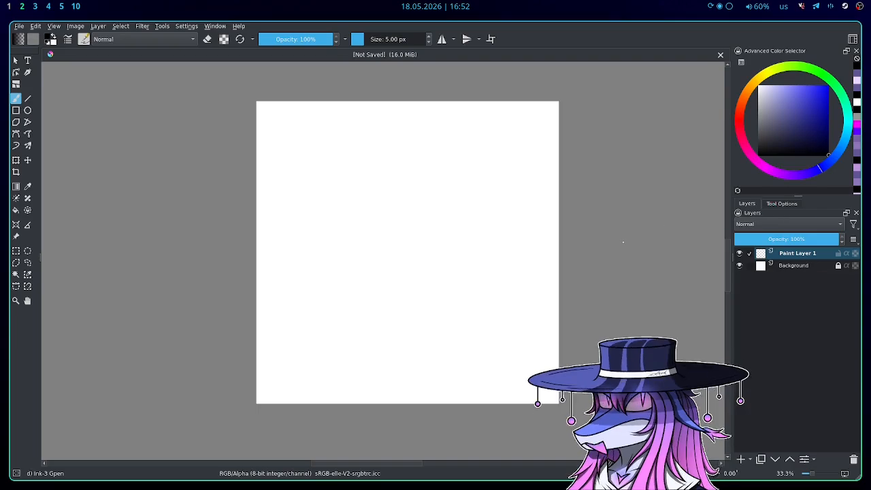
Step: Browse the brush presets in the preset chooser under the All untagged and All tags
left_click(85, 41)
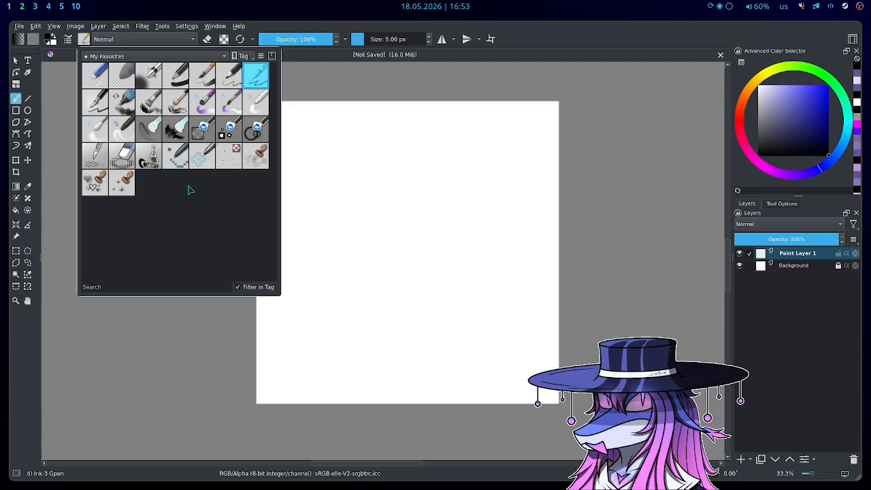
left_click(140, 58)
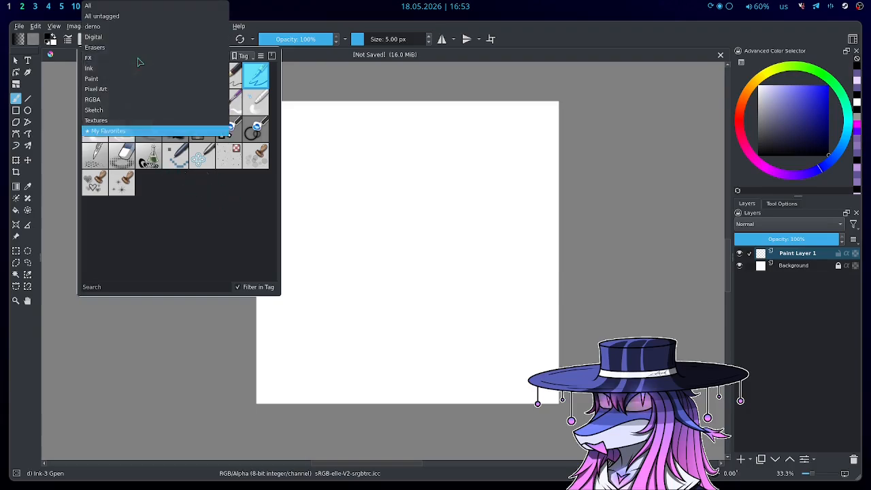
left_click(107, 19)
left_click(107, 56)
left_click(106, 45)
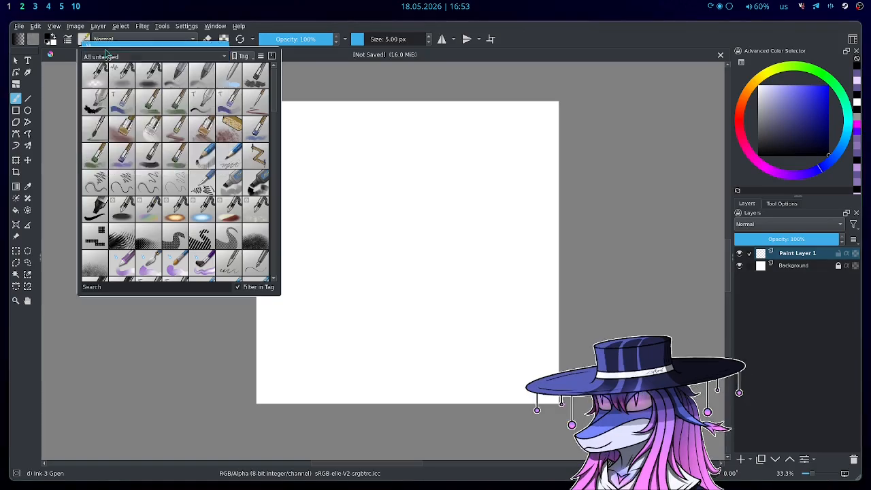
scroll(163, 117, "down", 10)
scroll(165, 122, "up", 4)
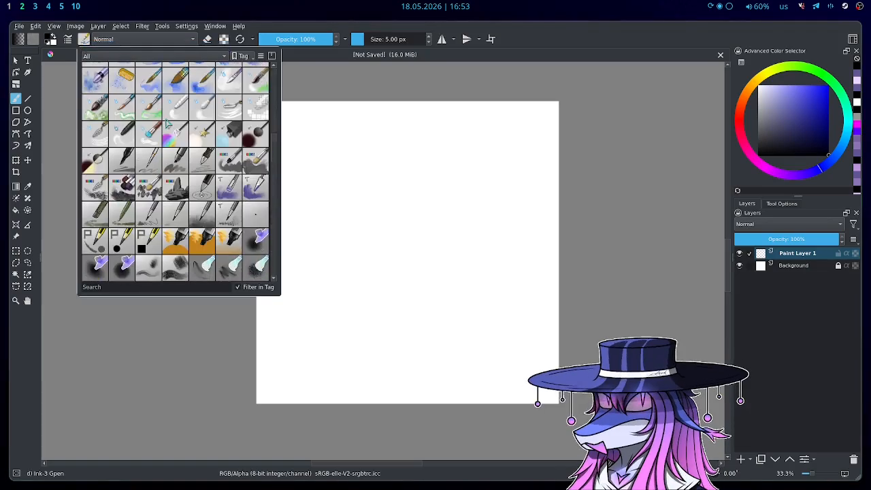
scroll(167, 122, "up", 5)
Step: Filter the brush presets by My Favorites and select the Ink-3 Gpen preset
left_click(109, 55)
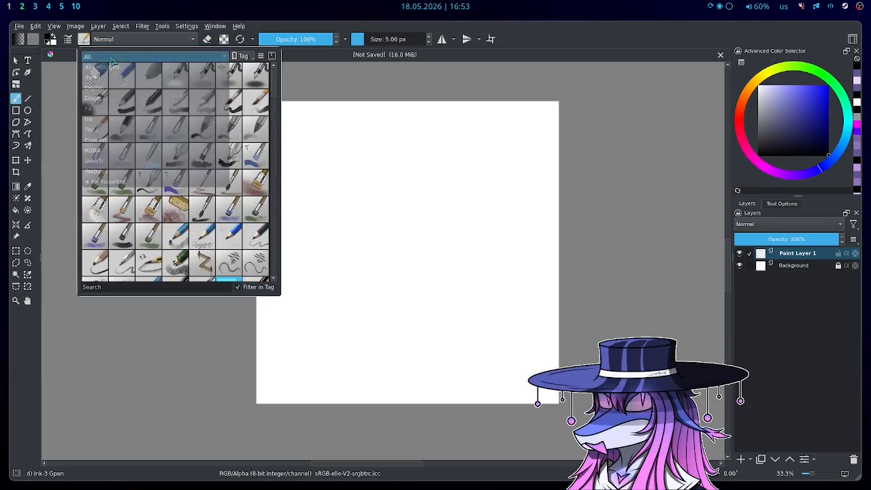
left_click(104, 179)
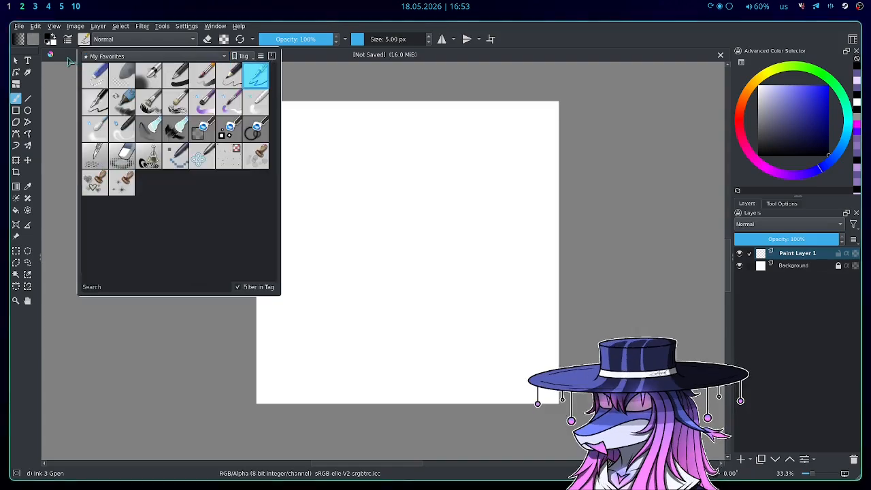
left_click(250, 76)
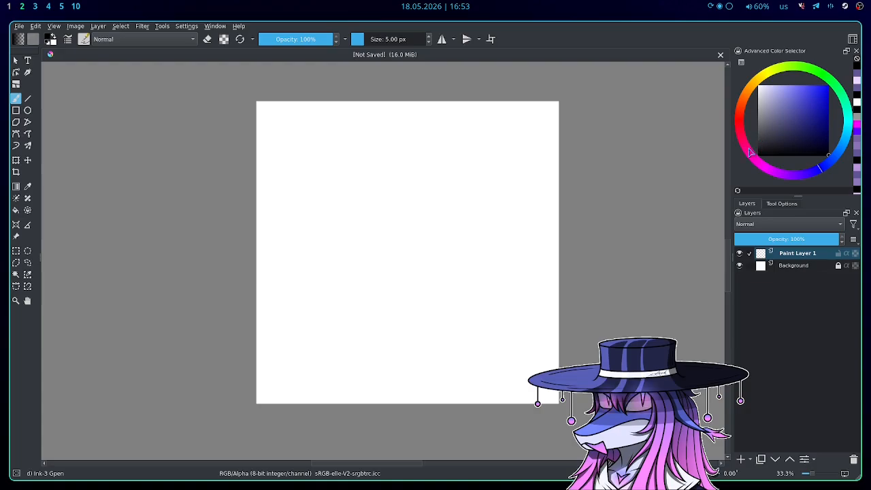
Step: Check which dockers are enabled in the docker list and slightly narrow the toolbox
left_click(185, 26)
mouse_move(272, 110)
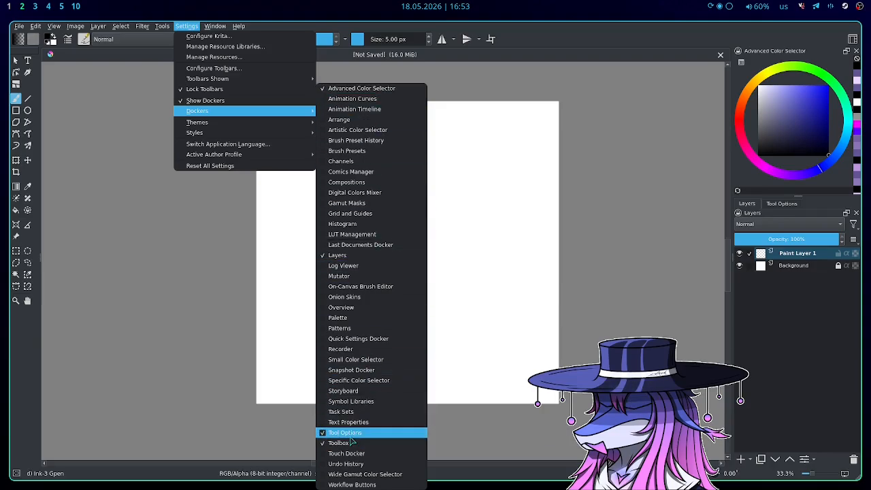
left_click(544, 39)
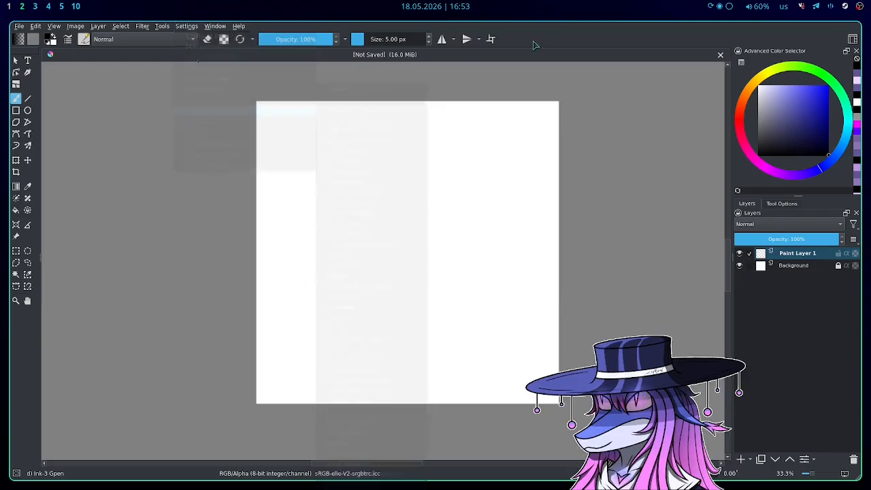
mouse_move(39, 265)
left_mouse_down()
mouse_move(136, 264)
mouse_move(35, 258)
left_mouse_up()
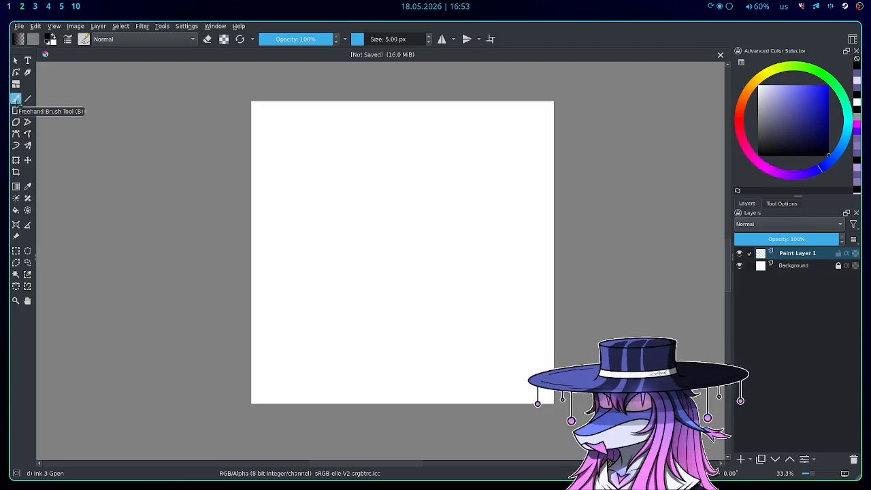
Step: Draw a freehand curve with the brush and a diagonal straight line about 675 px long across it on Paint Layer 1
scroll(375, 195, "up", 3)
mouse_move(499, 181)
left_mouse_down()
mouse_move(425, 216)
mouse_move(352, 318)
mouse_move(318, 228)
mouse_move(327, 208)
mouse_move(289, 200)
left_mouse_up()
left_click(28, 98)
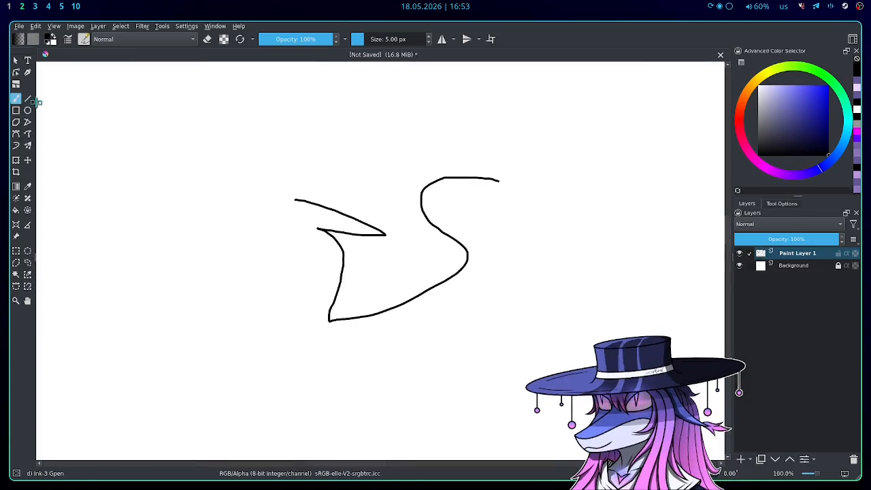
mouse_move(323, 100)
left_mouse_down()
mouse_move(413, 268)
mouse_move(492, 355)
left_mouse_up()
Step: Draw a rectangle about 747 × 291 px over the strokes and fill its area right of the diagonal line with the foreground color
left_click(15, 109)
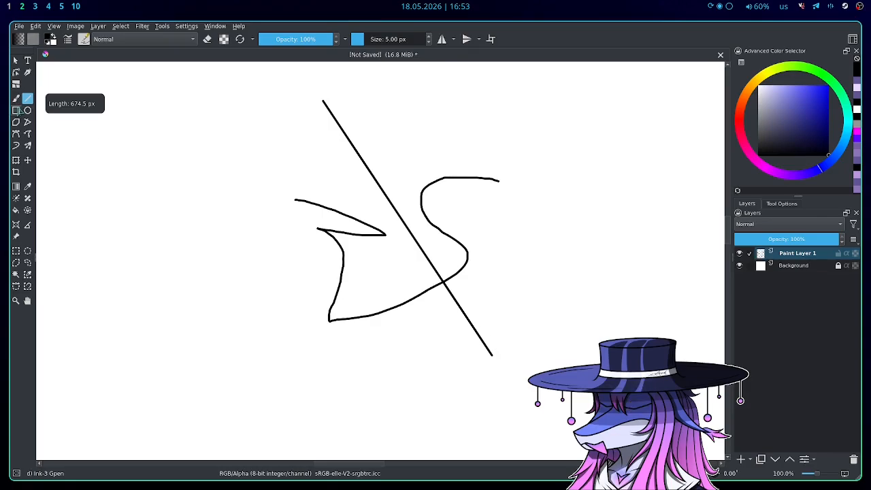
mouse_move(295, 150)
left_mouse_down()
mouse_move(590, 278)
mouse_move(634, 281)
left_mouse_up()
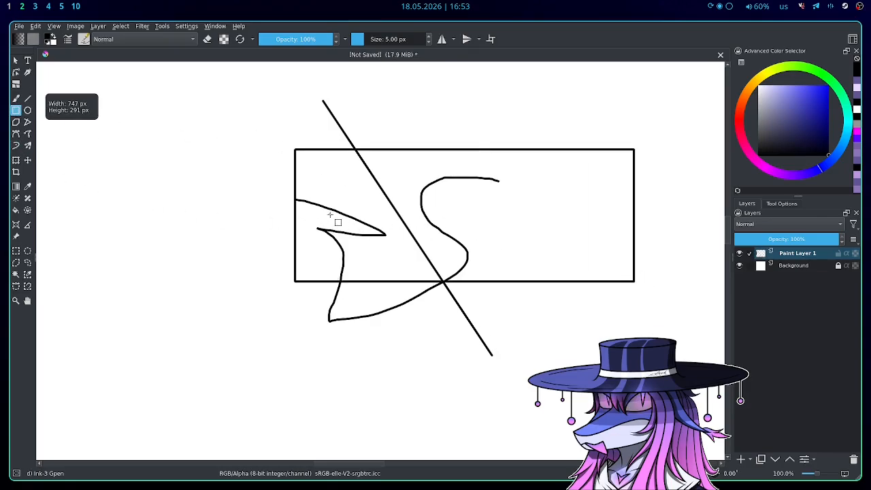
key("f")
left_click(468, 206)
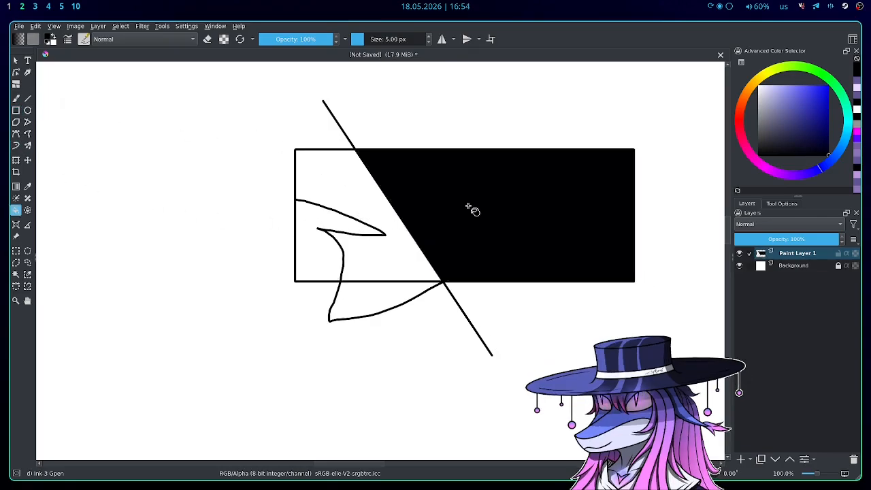
Step: Switch back to the Freehand Brush tool and view the canvas at 100% zoom
scroll(440, 203, "down", 3)
scroll(434, 196, "up", 2)
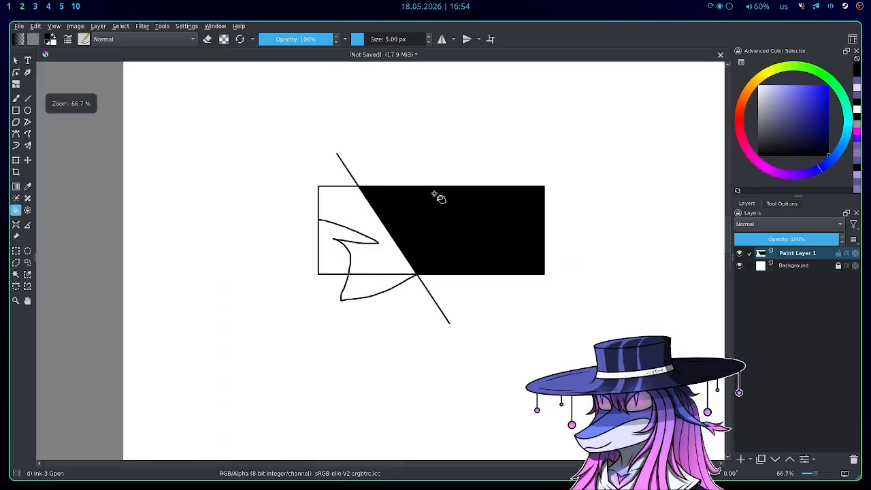
scroll(437, 192, "down", 2)
scroll(441, 189, "up", 1)
key("b")
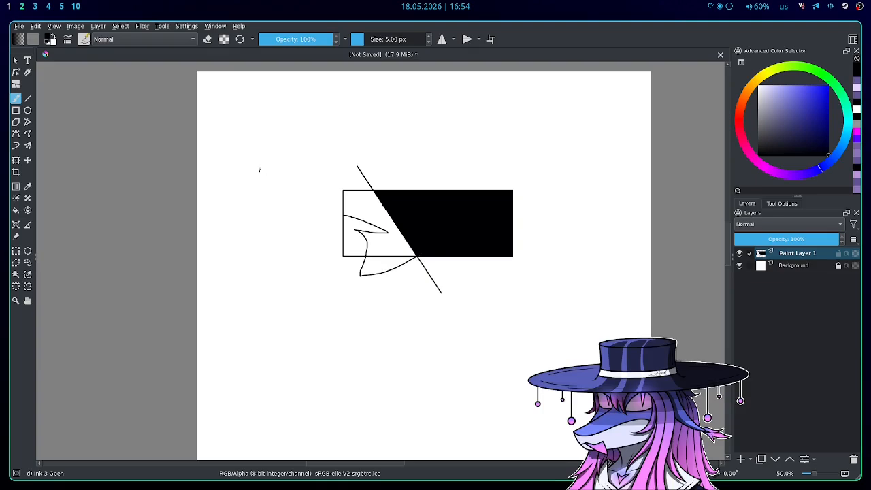
key("1")
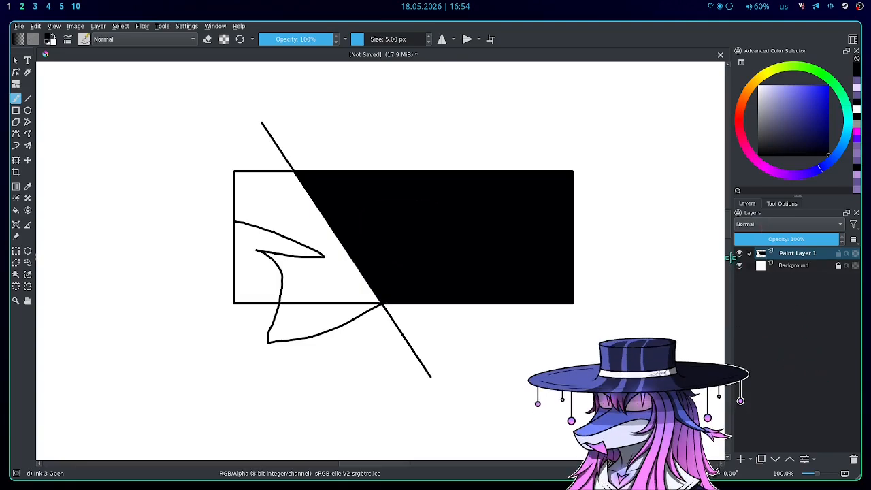
Step: Adjust the docker column's width and the color selector's height, and pick near-black in the Advanced Color Selector
left_click_drag(733, 260, 716, 252)
left_click_drag(800, 195, 795, 225)
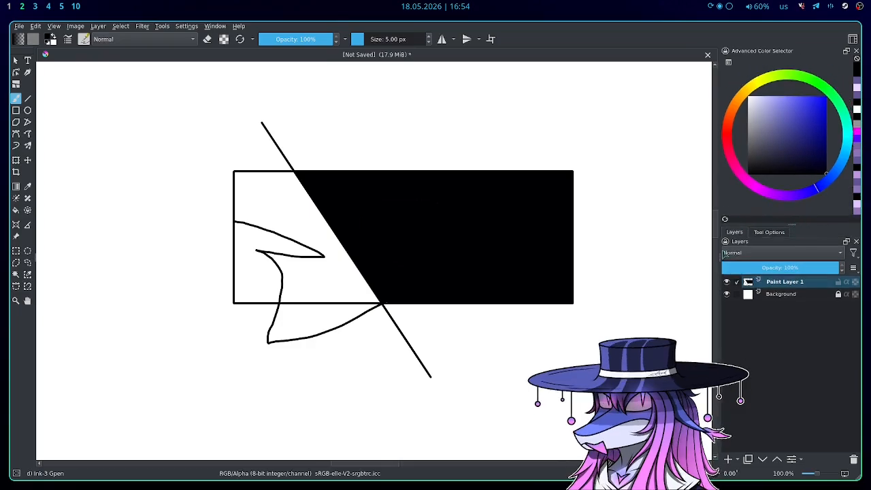
mouse_move(716, 249)
left_mouse_down()
mouse_move(677, 251)
mouse_move(727, 252)
left_mouse_up()
left_click_drag(796, 225, 800, 188)
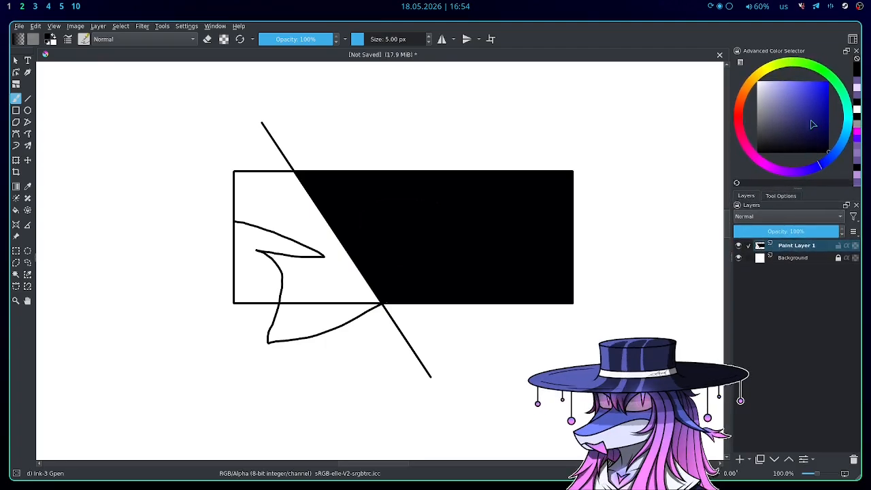
mouse_move(807, 133)
left_mouse_down()
mouse_move(759, 151)
mouse_move(832, 82)
mouse_move(828, 153)
left_mouse_up()
Step: Save the current interface layout as a new workspace named 3
left_click(219, 29)
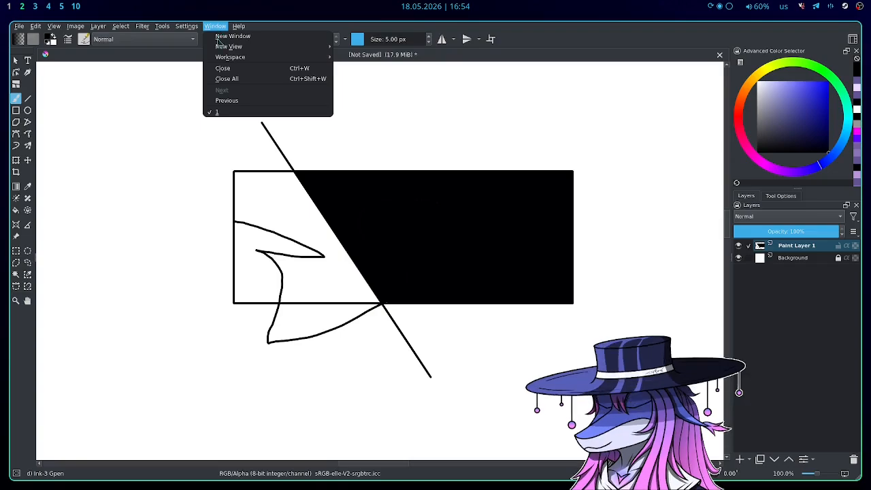
mouse_move(226, 57)
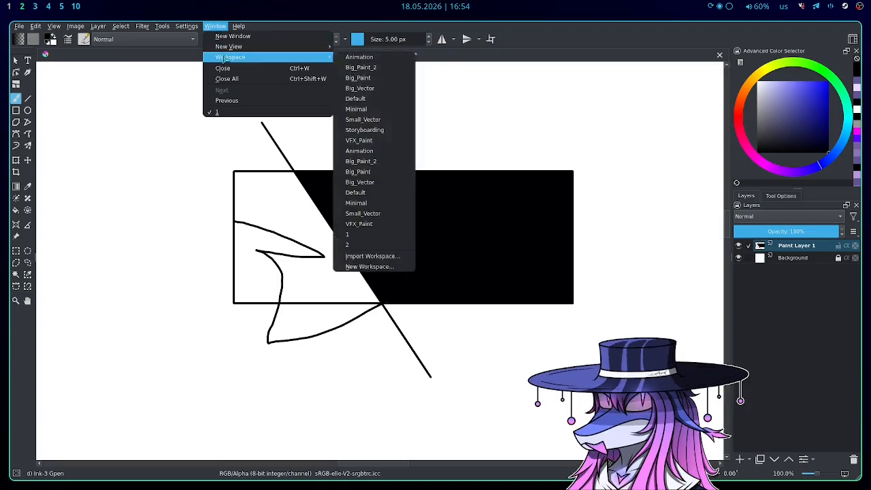
left_click(367, 266)
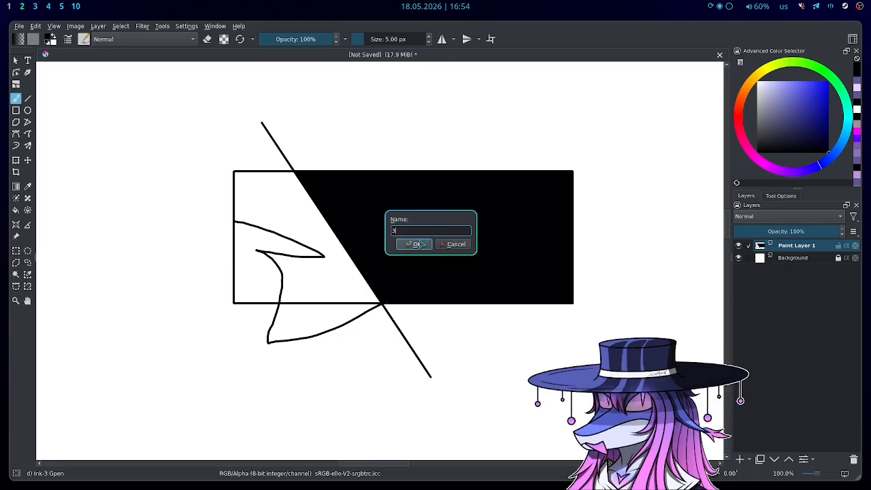
left_click(417, 243)
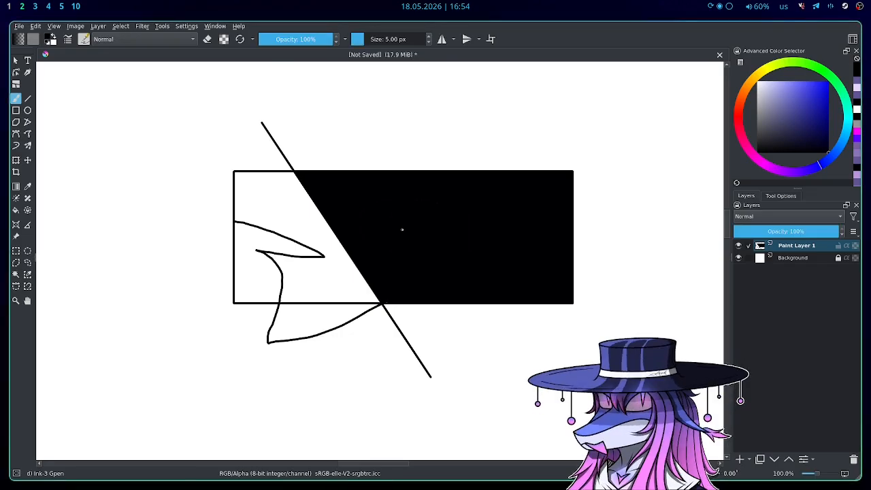
Step: Load the custom workspace 3 from the saved workspaces
left_click(215, 26)
mouse_move(232, 58)
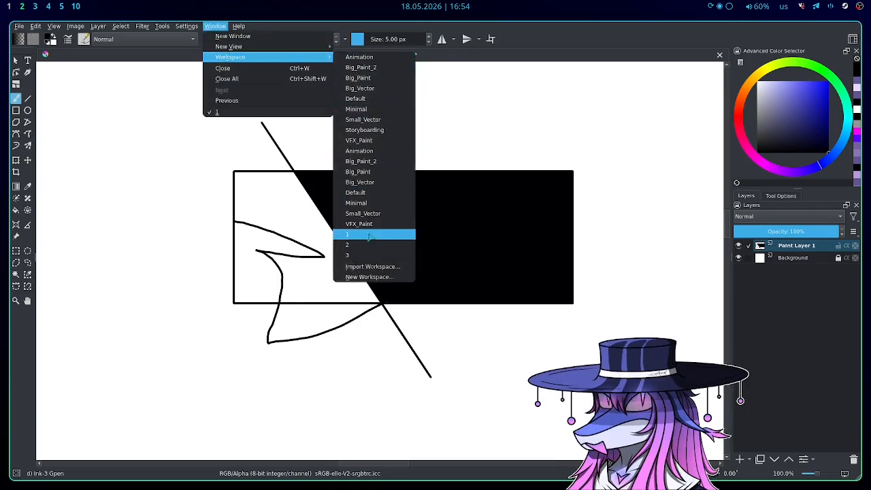
left_click(367, 255)
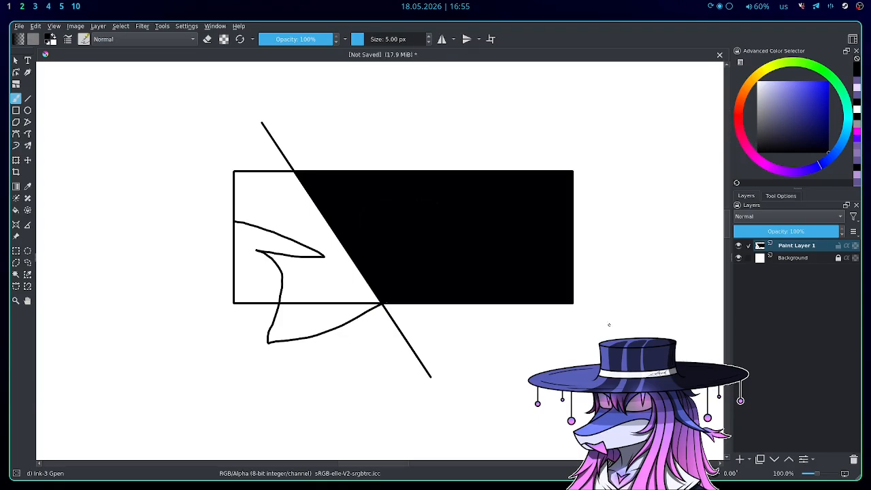
Step: Switch the interface to the VFX_Paint workspace and try zooming the canvas in it
left_click(215, 26)
mouse_move(249, 58)
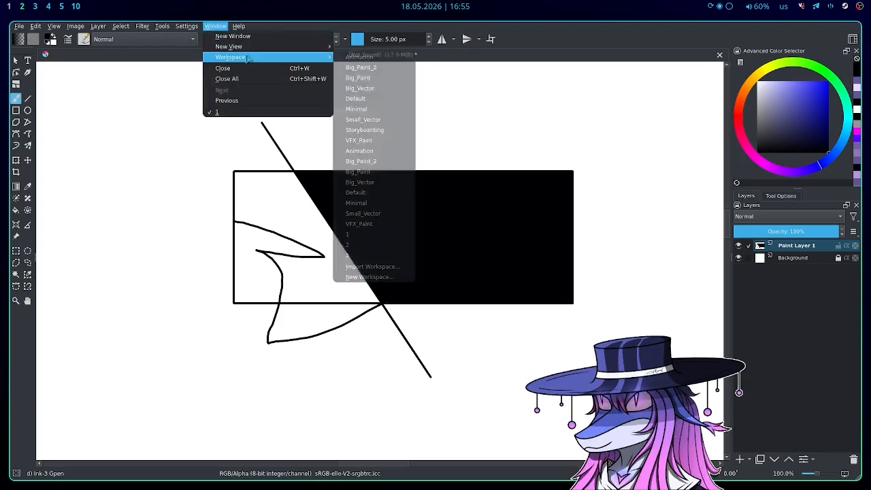
left_click(371, 140)
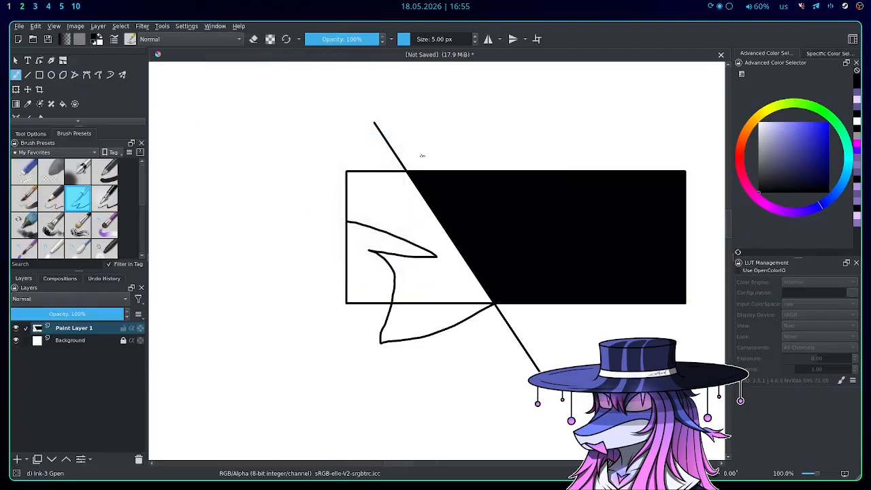
scroll(346, 174, "down", 2)
scroll(361, 176, "up", 2)
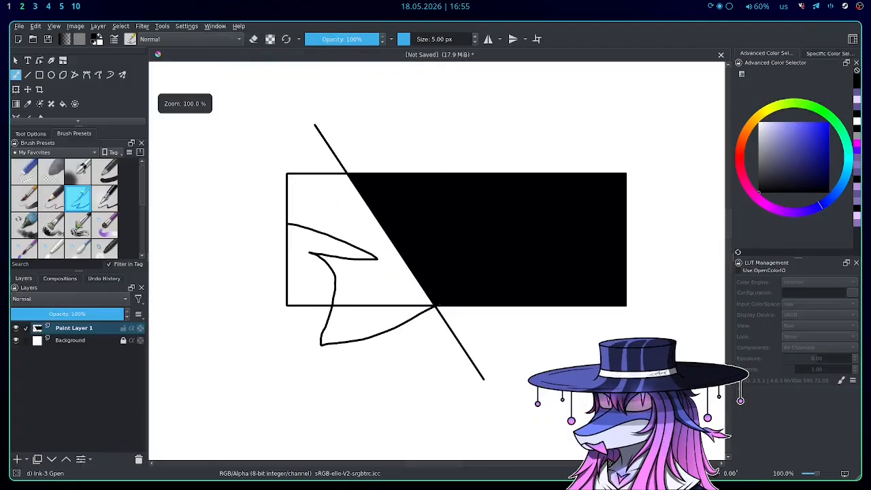
Step: Switch the interface to the Default workspace, and then load the saved custom workspace 1
left_click(215, 26)
mouse_move(238, 58)
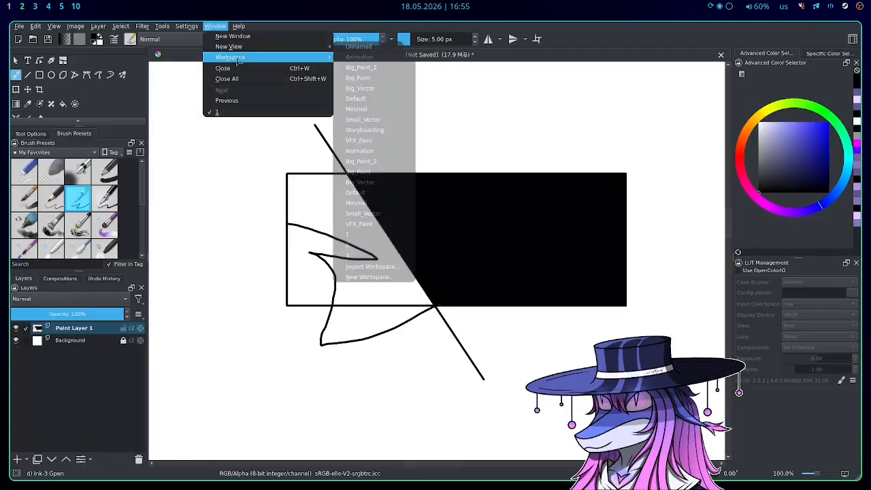
left_click(355, 99)
left_click(220, 26)
mouse_move(243, 49)
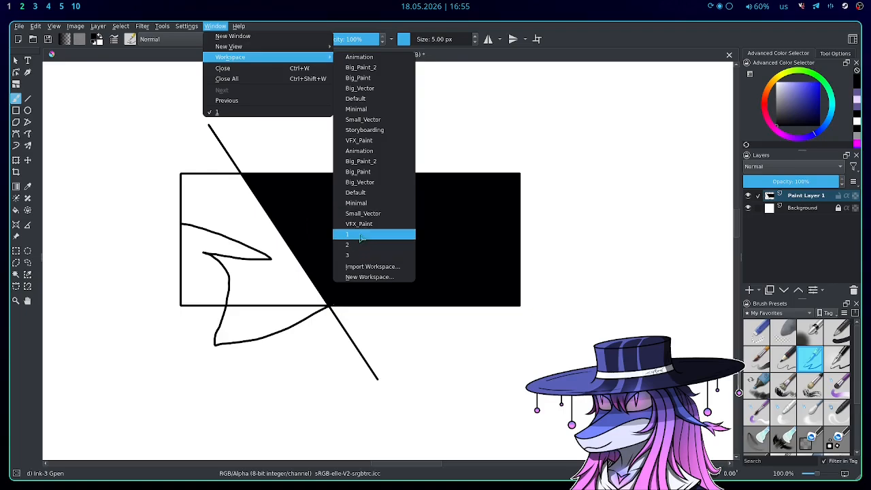
left_click(361, 234)
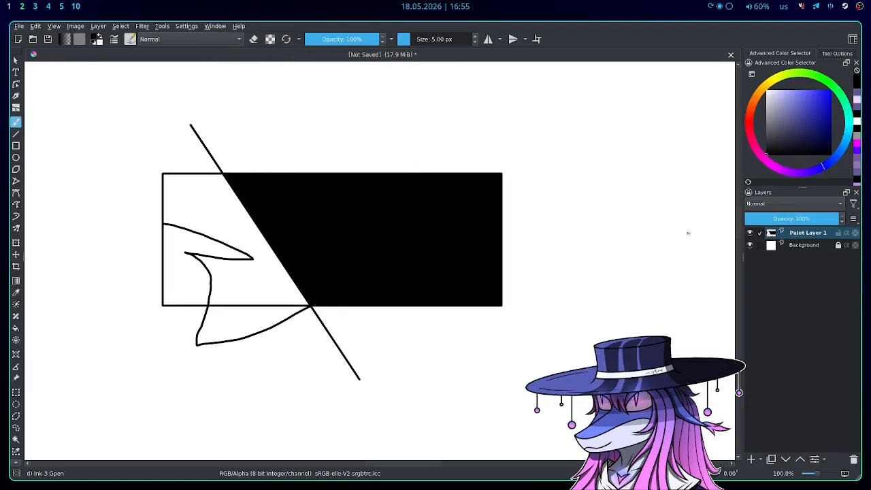
Step: Load the saved custom workspace 3 and try zooming the canvas in it
left_click(215, 25)
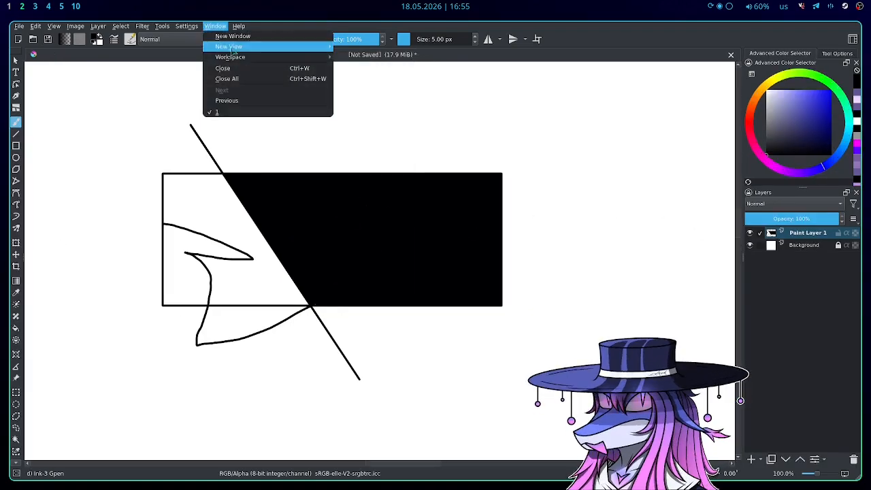
mouse_move(259, 57)
left_click(365, 255)
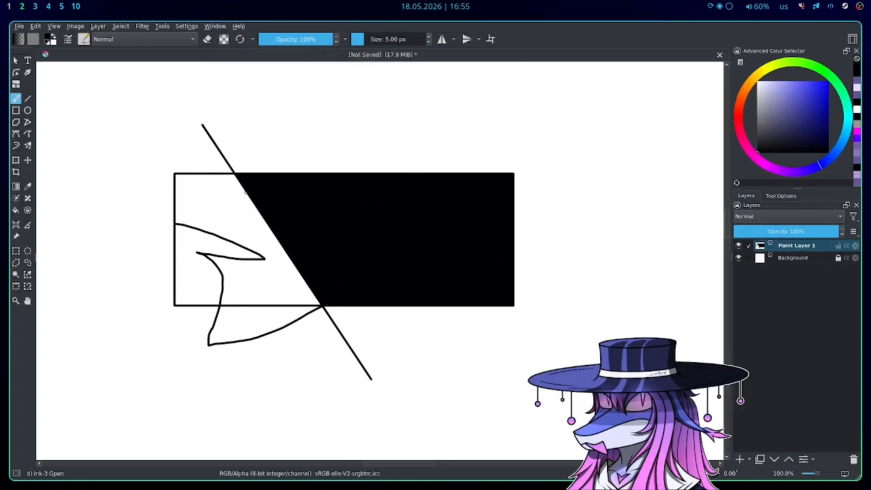
scroll(383, 196, "down", 1)
scroll(318, 195, "up", 1)
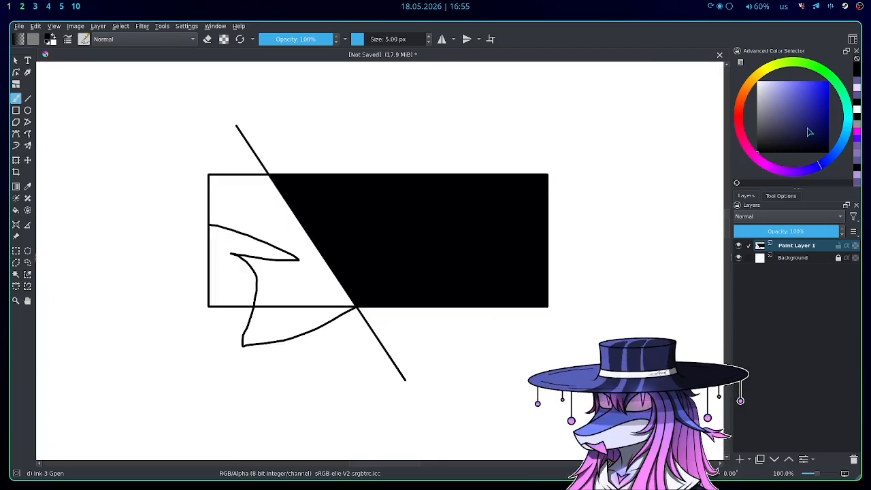
Step: Try several shades across the Advanced Color Selector's square, ending on black at its saturated corner
left_click_drag(807, 128, 742, 161)
left_click_drag(788, 139, 830, 159)
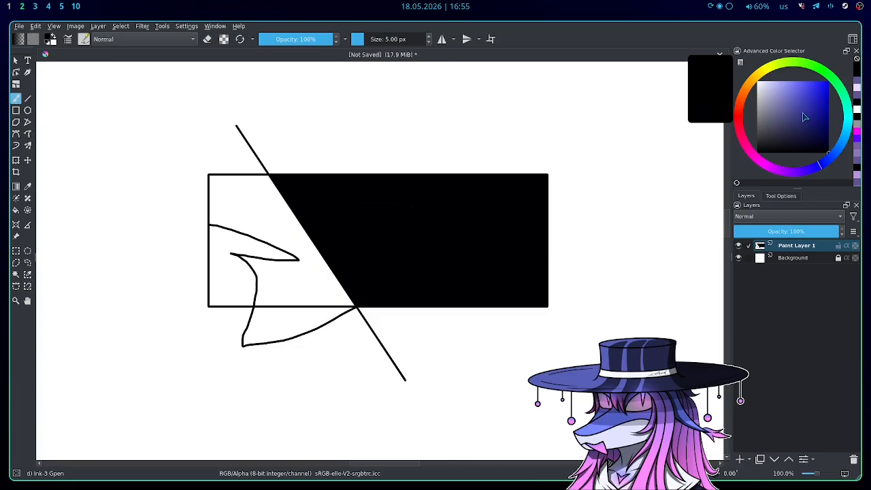
left_click_drag(805, 117, 842, 64)
left_click_drag(806, 109, 842, 164)
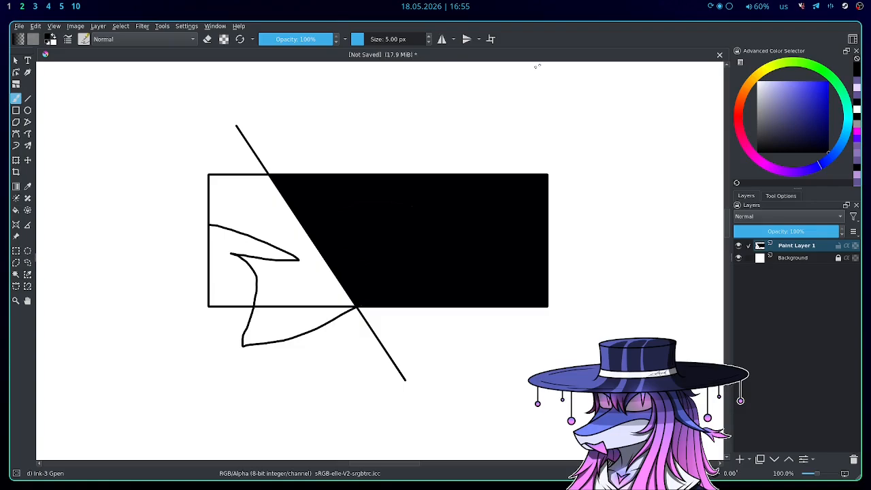
Step: Change the Advanced Color Selector's shape to the triangle inside a hue ring in Krita's color selector settings
left_click(186, 26)
left_click(204, 34)
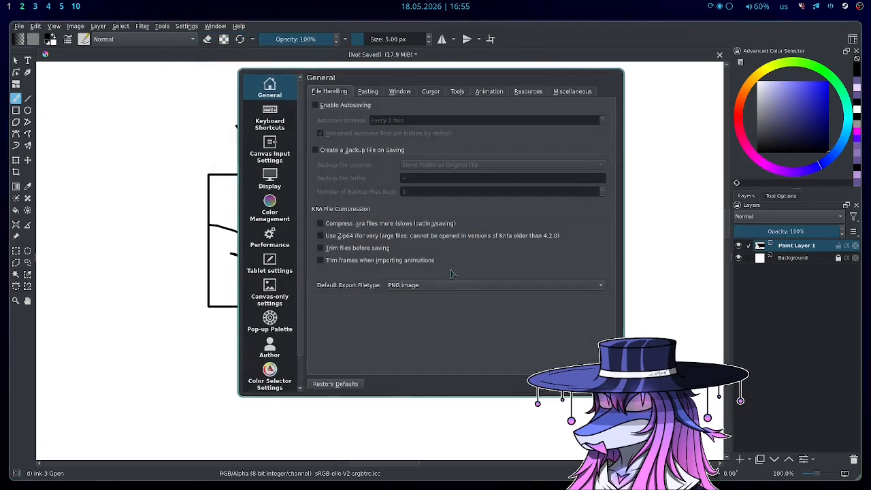
scroll(271, 161, "down", 1)
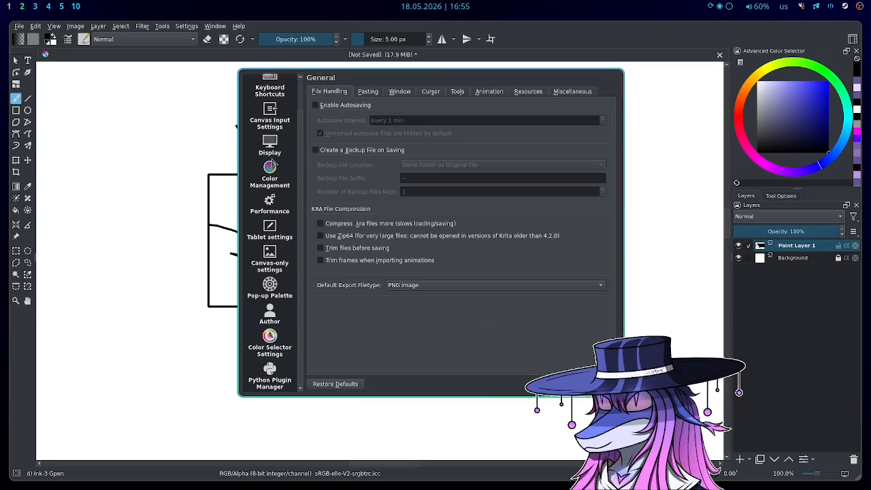
left_click(276, 345)
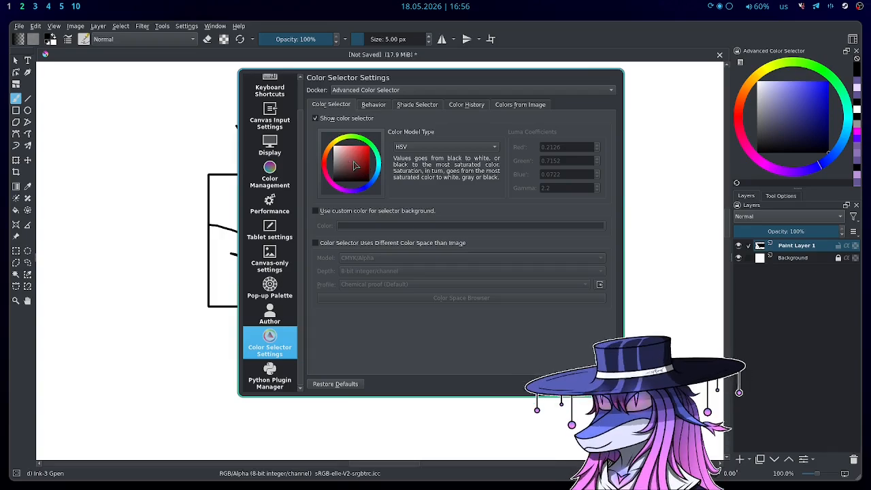
left_click(354, 165)
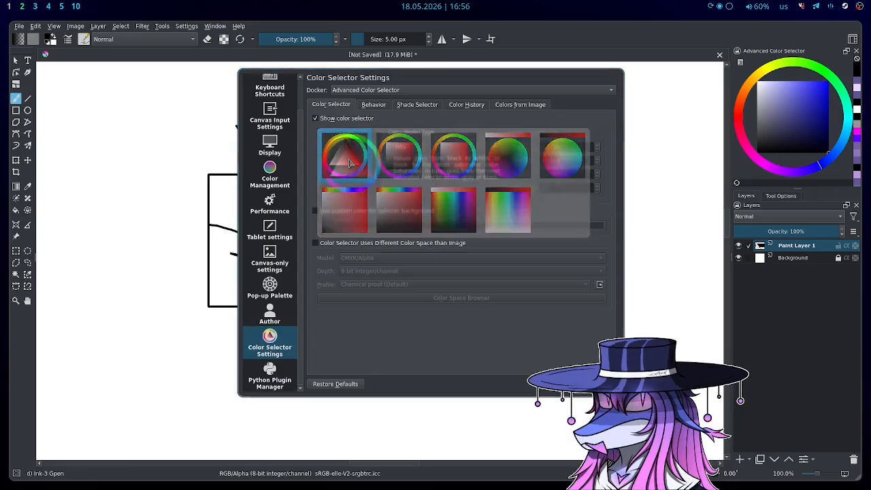
left_click(349, 162)
left_click(350, 162)
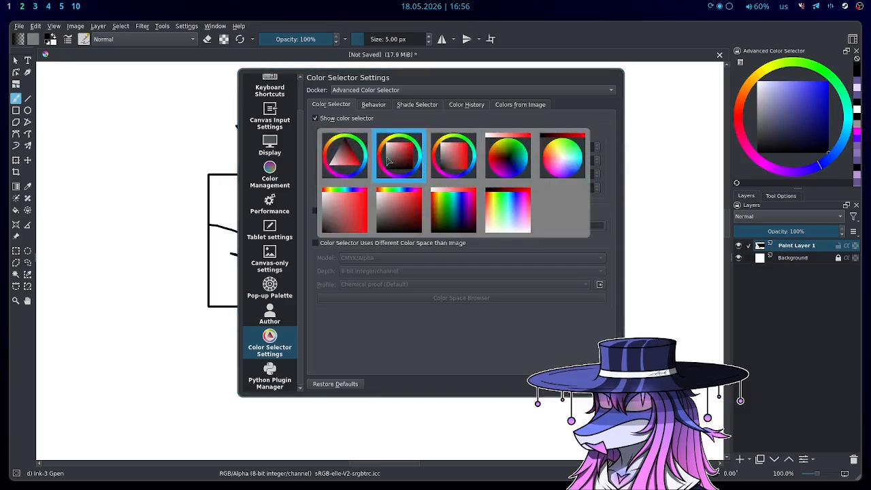
key("Return")
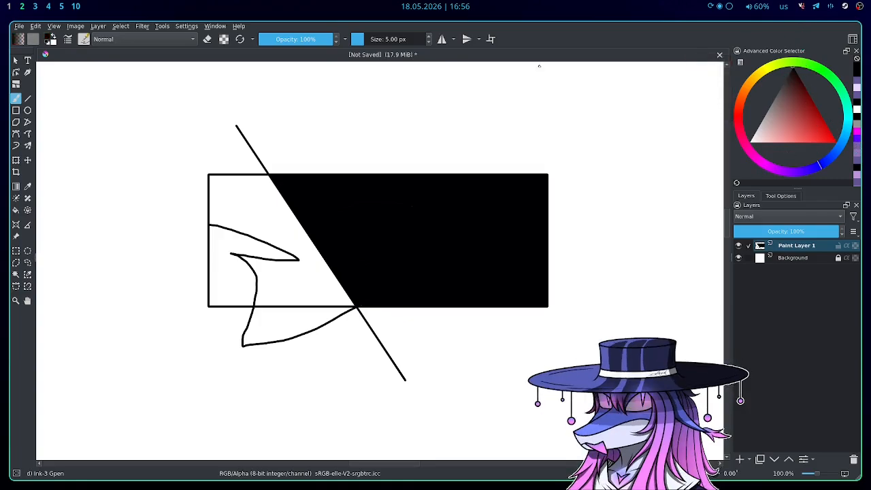
Step: Set the Advanced Color Selector's shape back to the saturation-value square inside the hue ring
left_click(187, 25)
left_click(205, 34)
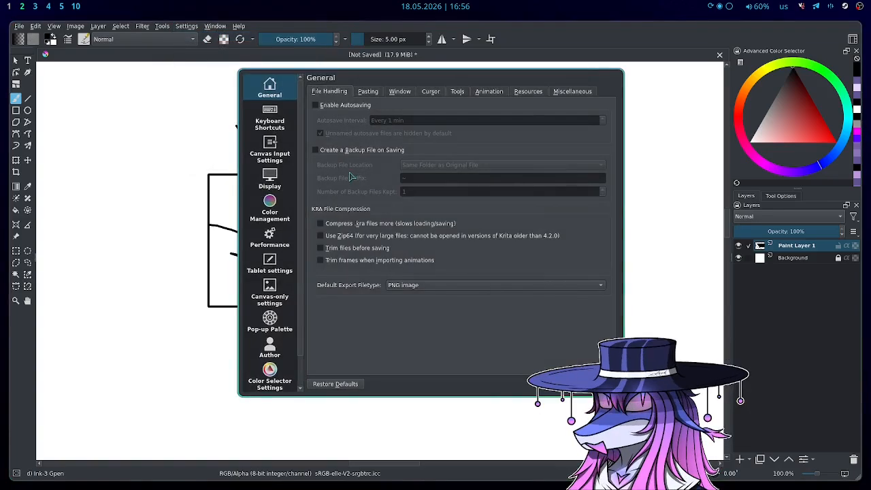
scroll(272, 297, "down", 1)
left_click(269, 344)
left_click(350, 163)
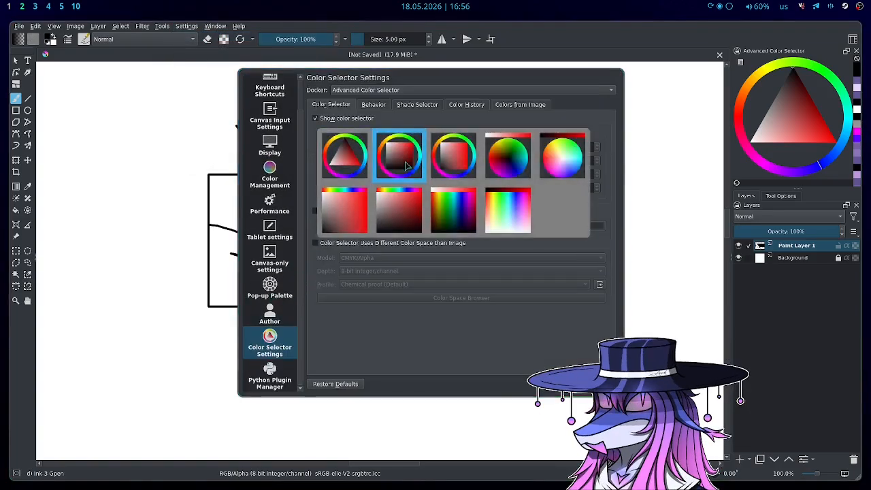
left_click(399, 156)
left_click(556, 385)
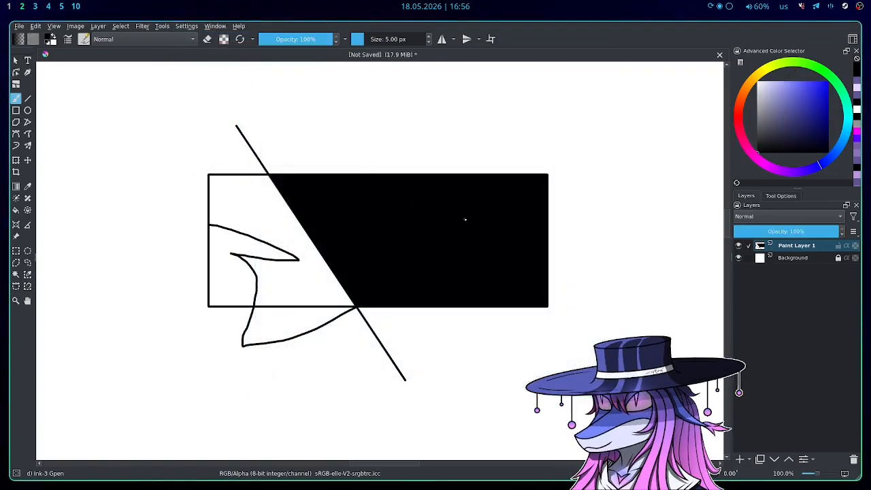
Step: Widen the docker column to about half the window and make the Advanced Color Selector much taller
scroll(458, 212, "down", 2)
scroll(465, 210, "up", 2)
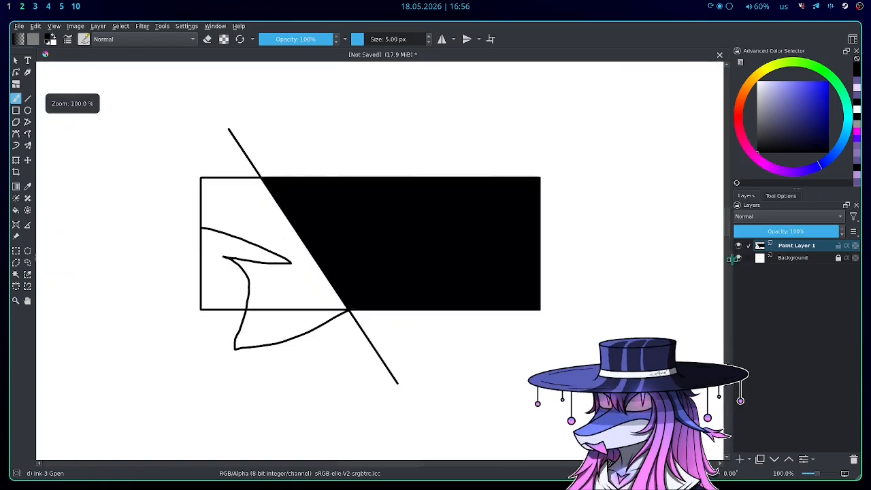
left_click_drag(727, 259, 452, 259)
left_click_drag(661, 188, 661, 371)
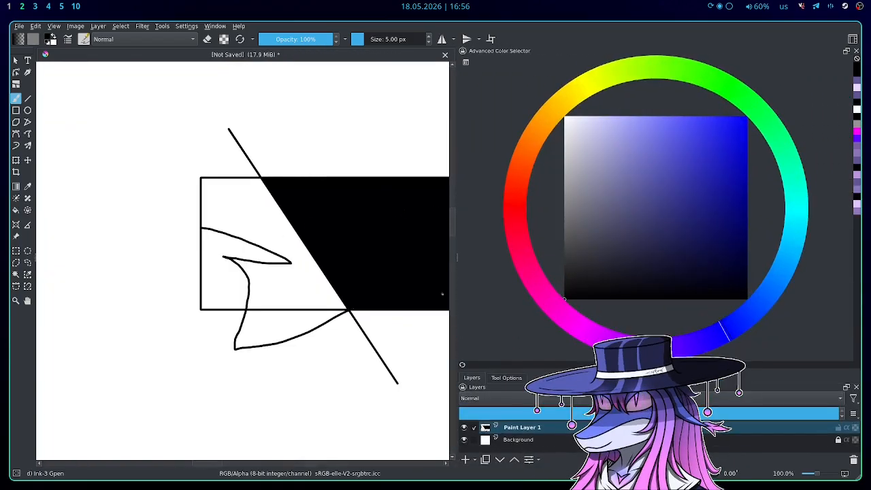
scroll(439, 292, "down", 5)
scroll(430, 293, "up", 5)
Step: Pick black in the enlarged color selector and draw a winding freehand stroke in the empty area below the shapes
mouse_move(601, 294)
left_mouse_down()
mouse_move(521, 324)
mouse_move(591, 278)
mouse_move(487, 384)
mouse_move(544, 312)
mouse_move(523, 328)
left_mouse_up()
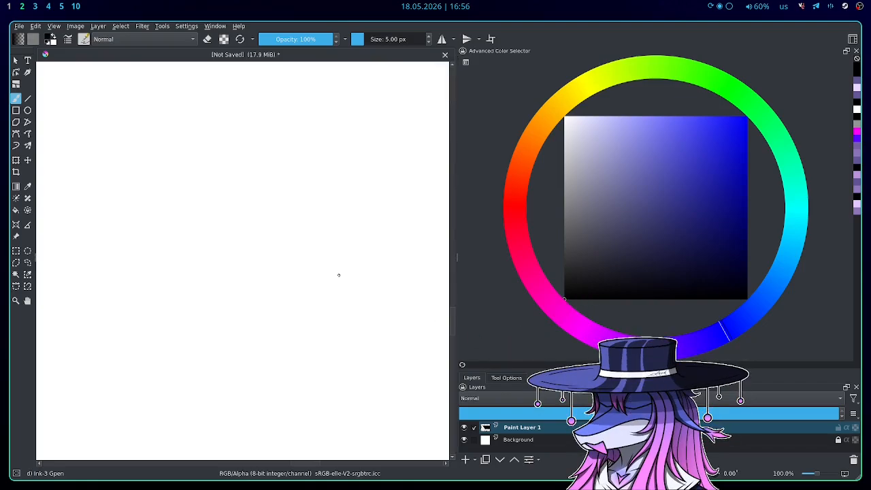
scroll(333, 271, "down", 2)
scroll(311, 242, "up", 2)
scroll(316, 239, "down", 2)
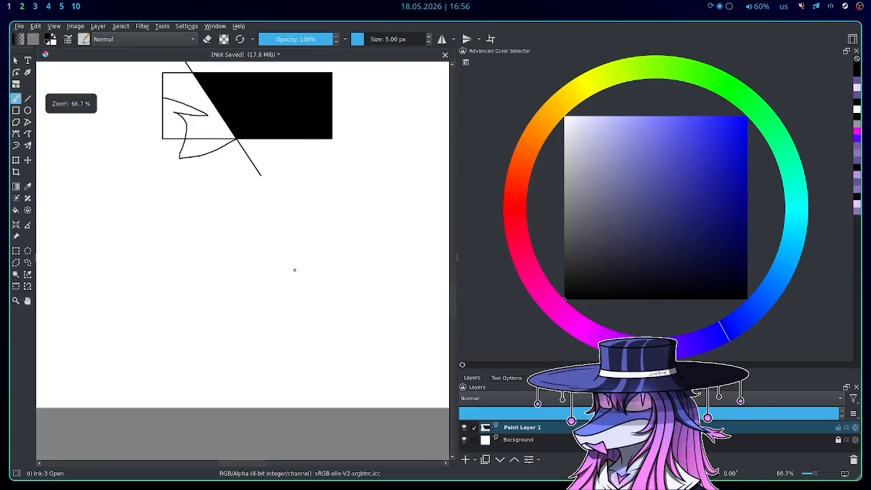
scroll(295, 271, "up", 2)
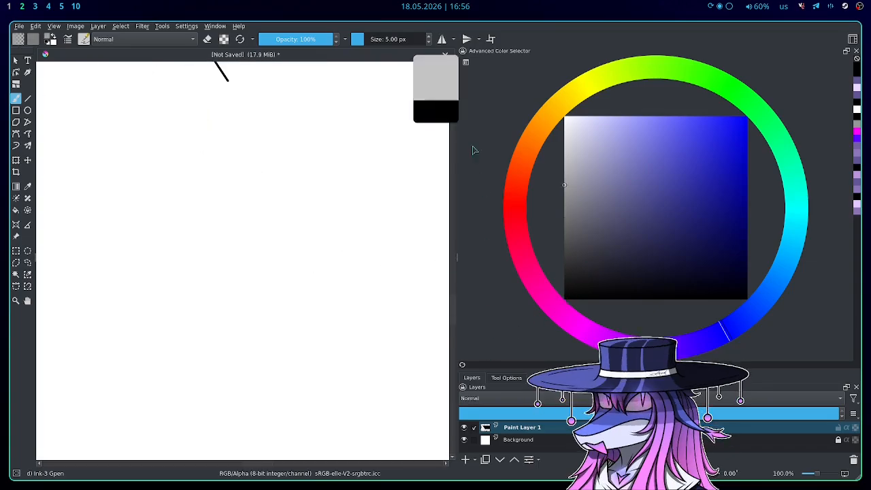
left_click_drag(285, 204, 233, 266)
left_click_drag(227, 298, 251, 381)
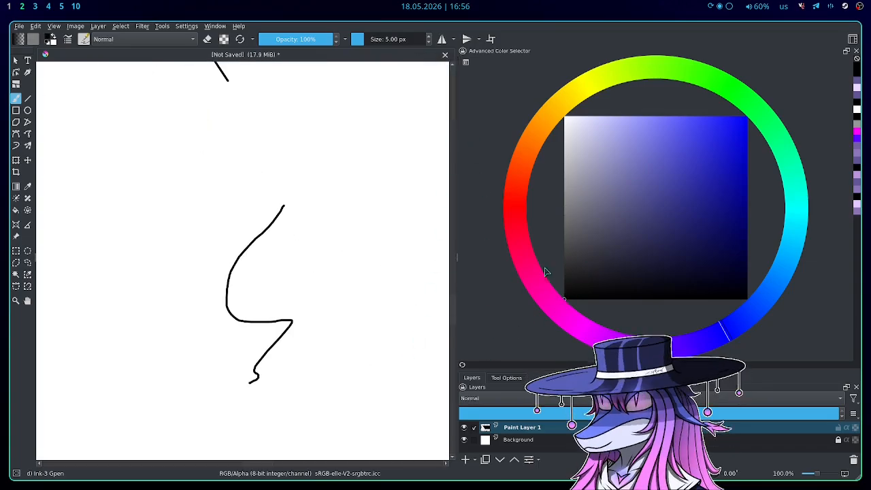
Step: Draw a curved stroke in medium gray beside the black one, and another in light gray next to it
left_click(564, 215)
left_click_drag(347, 199, 293, 326)
left_click(564, 148)
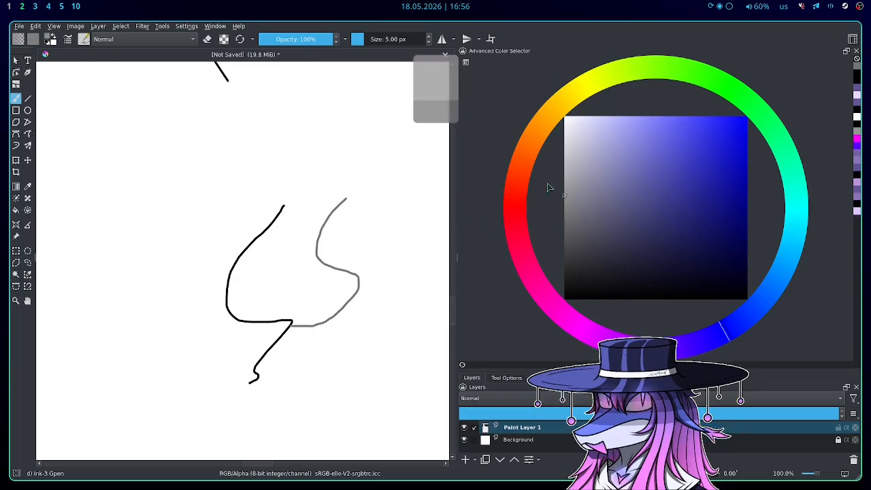
left_click_drag(352, 183, 373, 317)
Step: Pick black at the saturated corner of the color square and draw a short wavy stroke below the first black one
mouse_move(638, 242)
left_mouse_down()
mouse_move(721, 281)
mouse_move(770, 322)
left_mouse_up()
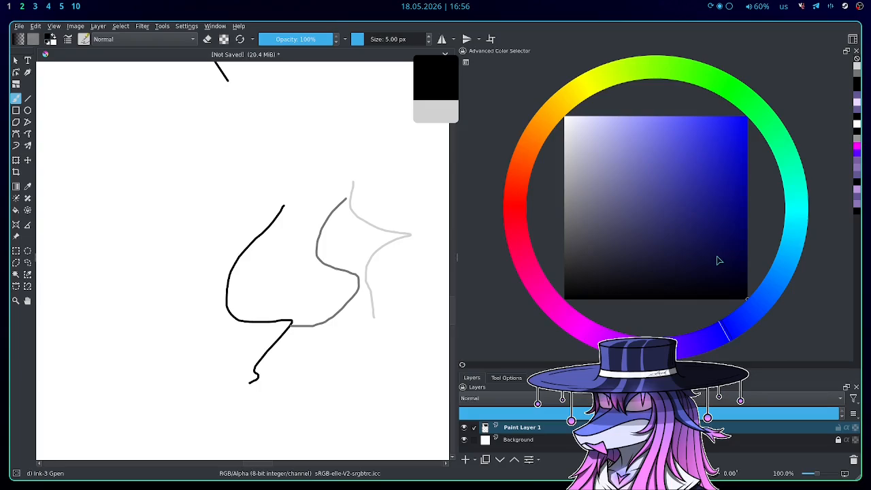
scroll(397, 300, "down", 2)
scroll(307, 284, "up", 2)
scroll(307, 284, "down", 2)
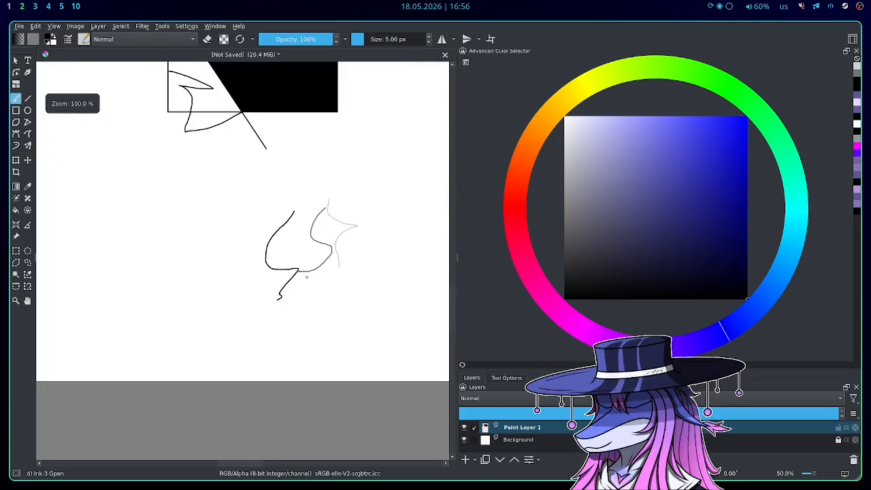
scroll(309, 288, "up", 2)
left_click_drag(283, 319, 275, 346)
Step: Draw a wavy stroke in dark blue and another in fully saturated bright blue beside the short black stroke
left_click_drag(748, 208, 778, 211)
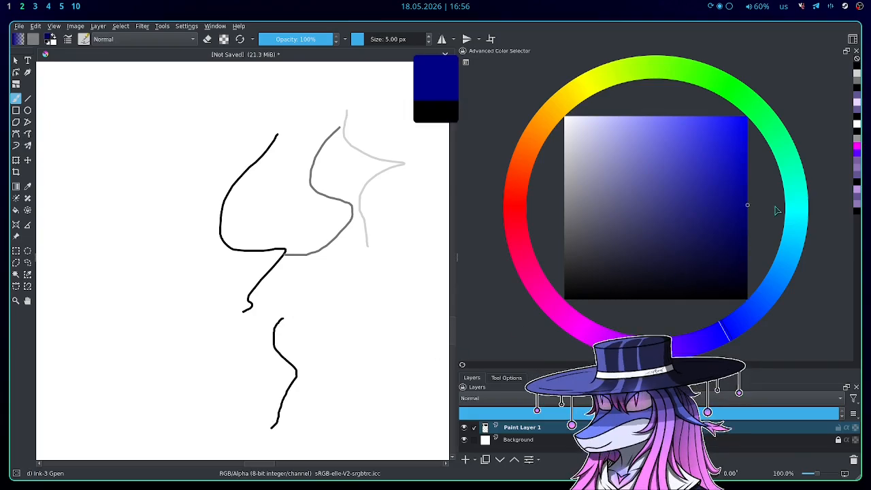
mouse_move(354, 271)
left_mouse_down()
mouse_move(328, 280)
mouse_move(359, 385)
mouse_move(331, 413)
left_mouse_up()
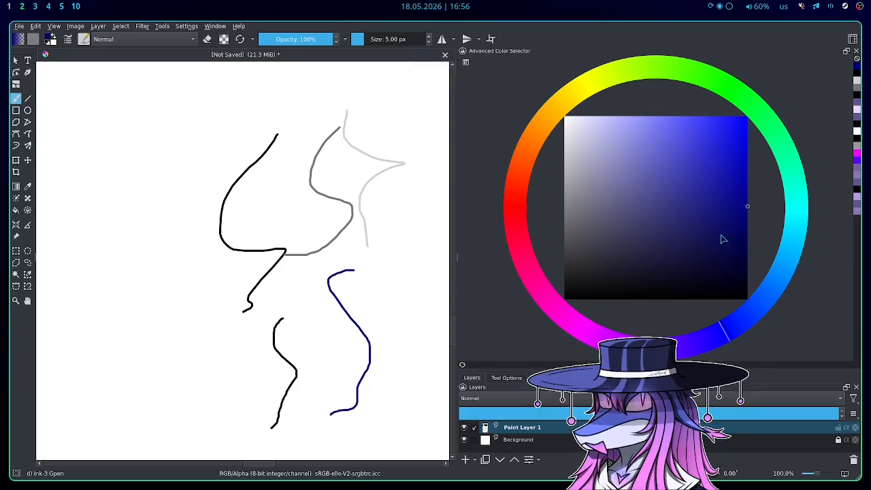
left_click_drag(724, 238, 772, 140)
mouse_move(404, 271)
left_mouse_down()
mouse_move(385, 290)
mouse_move(426, 380)
mouse_move(412, 413)
left_mouse_up()
scroll(378, 278, "down", 1)
scroll(408, 293, "up", 1)
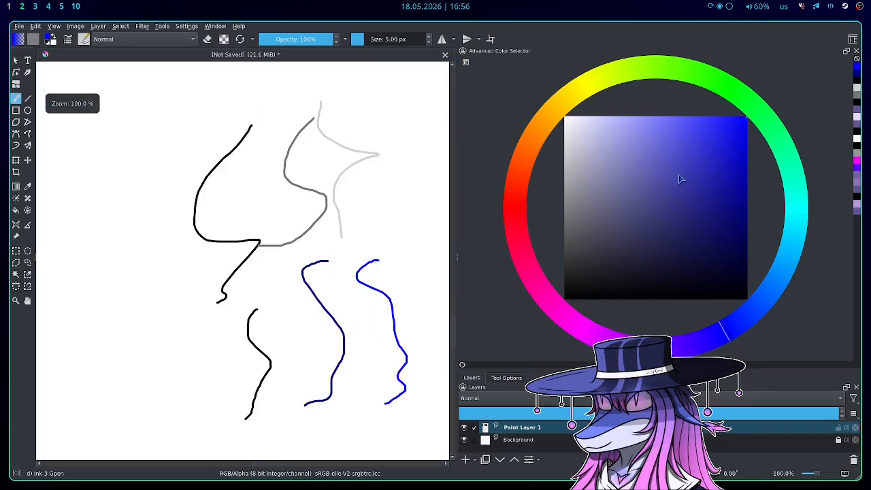
Step: Pick a muted medium blue from the middle of the color square and draw a long wavy stroke beside the light gray one
left_click(655, 169)
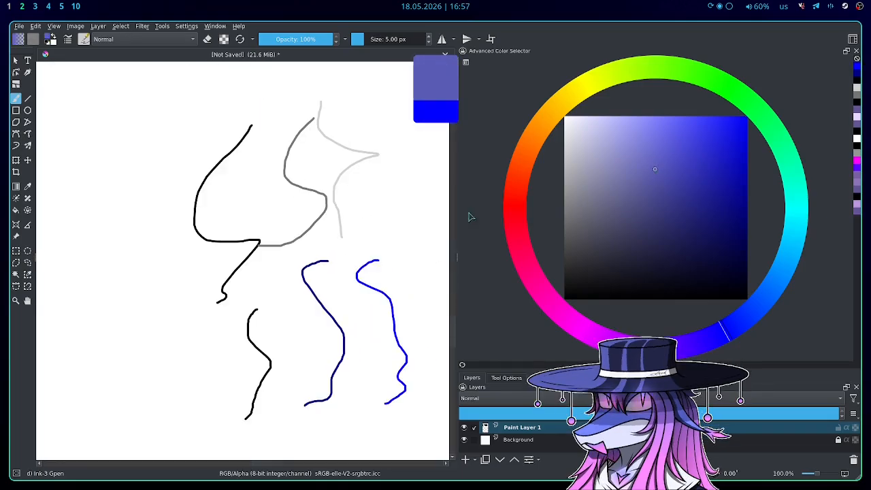
scroll(381, 241, "down", 2)
left_click(656, 172)
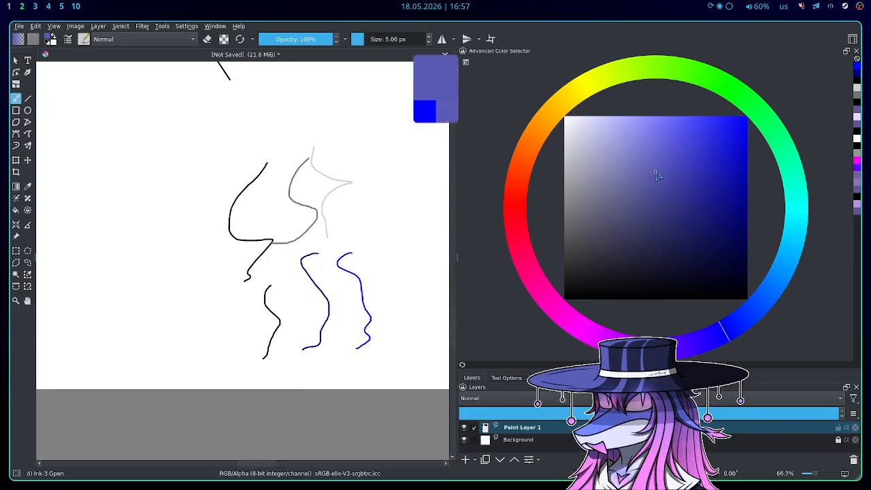
scroll(359, 240, "up", 1)
scroll(347, 233, "down", 1)
scroll(341, 230, "up", 1)
left_click_drag(348, 166, 298, 195)
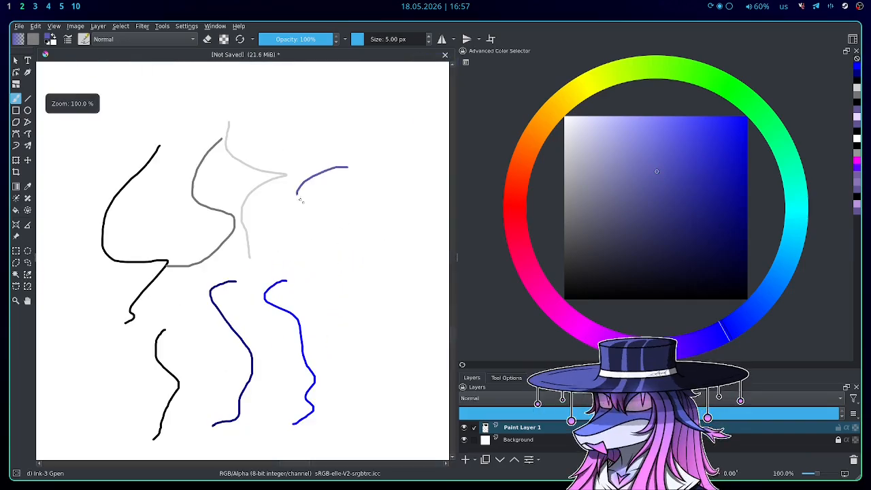
left_click_drag(350, 328, 345, 342)
Step: Pick a more grayish blue and draw a short wavy stroke beside the muted blue one
left_click(618, 174)
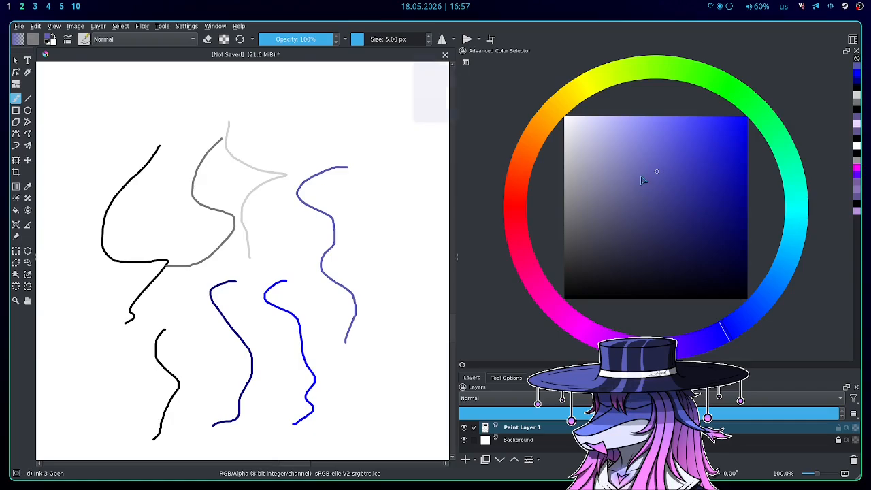
left_click_drag(382, 210, 392, 238)
left_click_drag(397, 290, 406, 323)
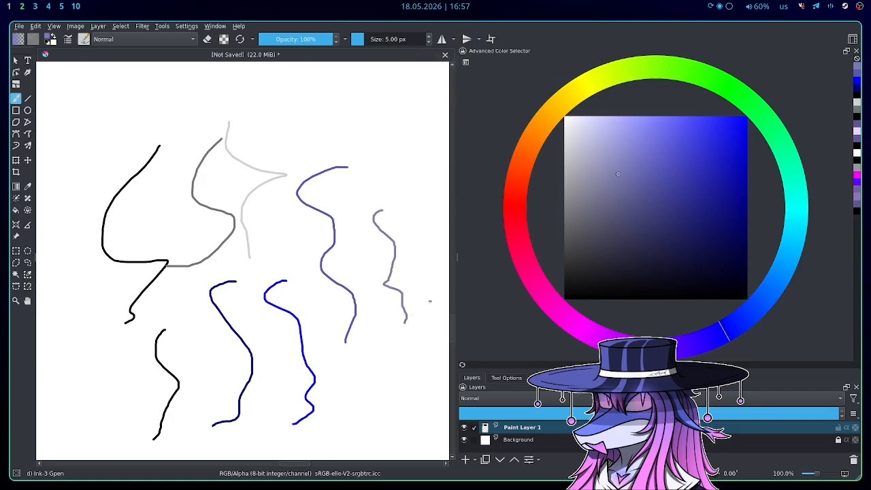
scroll(356, 275, "down", 2)
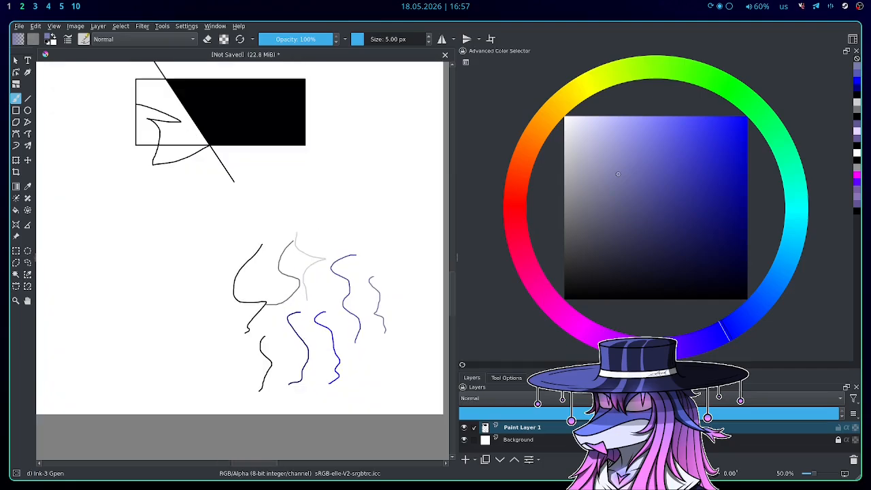
Step: Enlarge the Layers docker by shrinking the color selector's height, and narrow the whole docker column to widen the canvas area
left_click_drag(663, 371, 663, 203)
left_click_drag(464, 253, 706, 243)
scroll(417, 288, "down", 2)
scroll(346, 263, "up", 2)
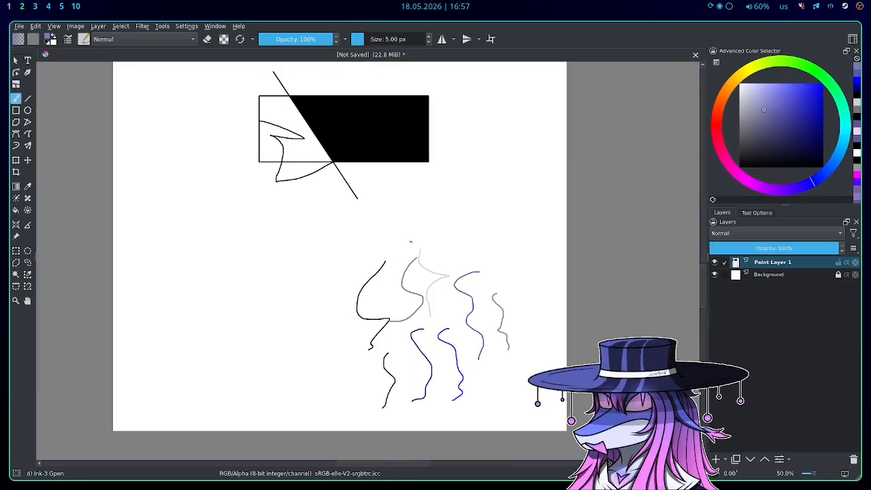
Step: Select all the black, gray and blue wavy strokes with one loose freehand selection around them
key("ctrl+t")
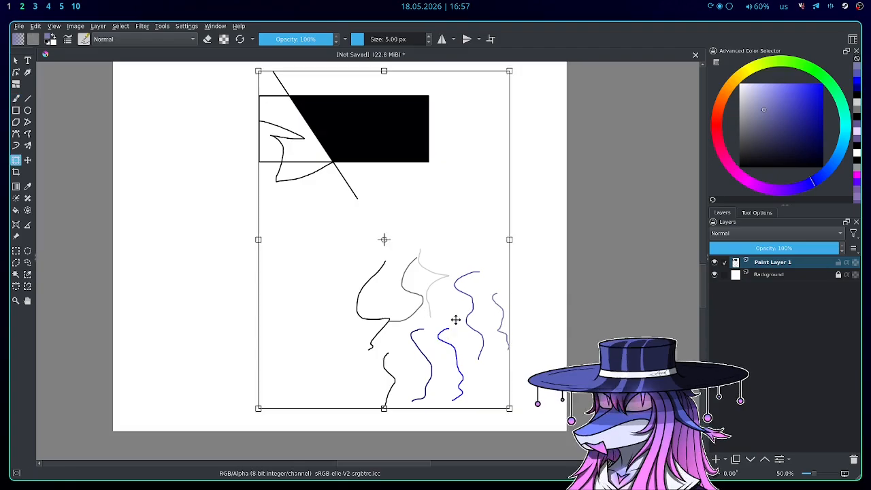
key("l")
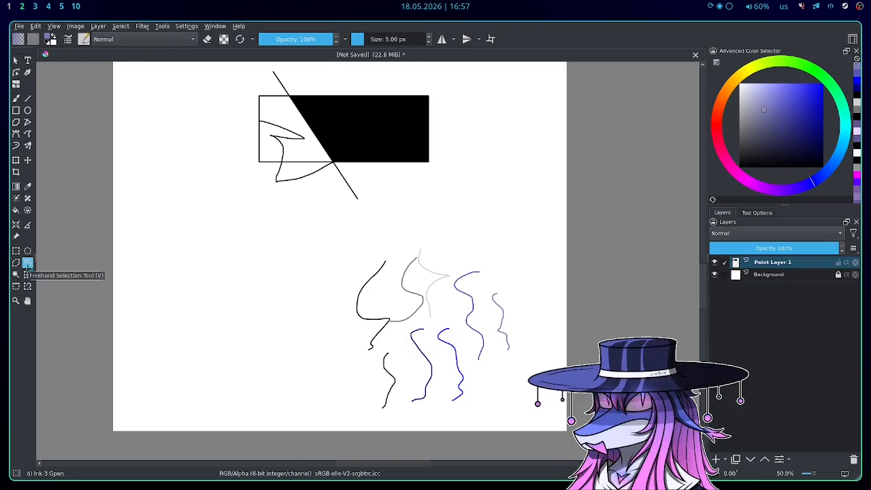
scroll(439, 299, "down", 1)
scroll(443, 318, "up", 2)
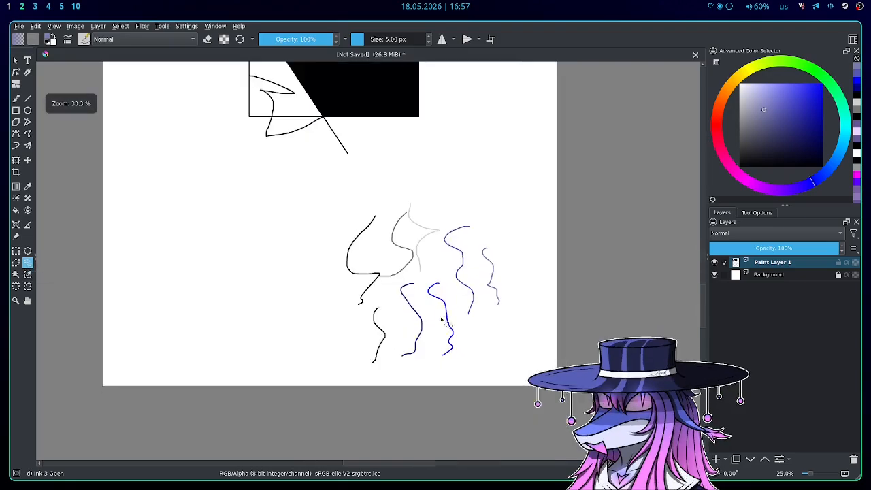
mouse_move(454, 167)
left_mouse_down()
mouse_move(312, 176)
mouse_move(265, 253)
mouse_move(274, 363)
mouse_move(314, 411)
left_mouse_up()
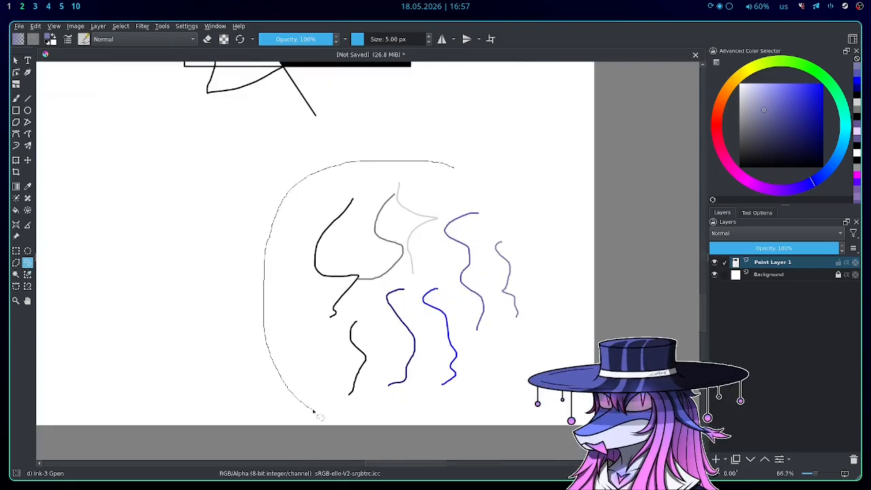
left_click_drag(525, 207, 469, 185)
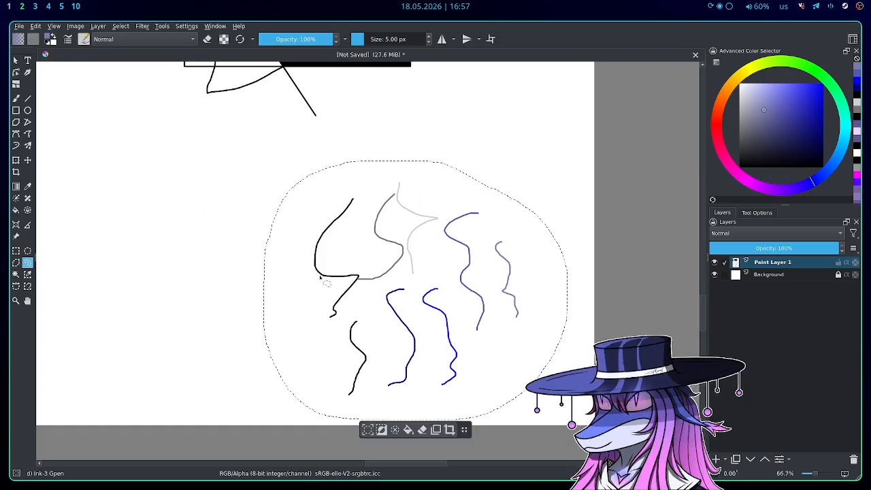
Step: Start a free transform of the selected strokes, set the floating selection actions bar aside, and shift the strokes toward the upper left
left_click(15, 162)
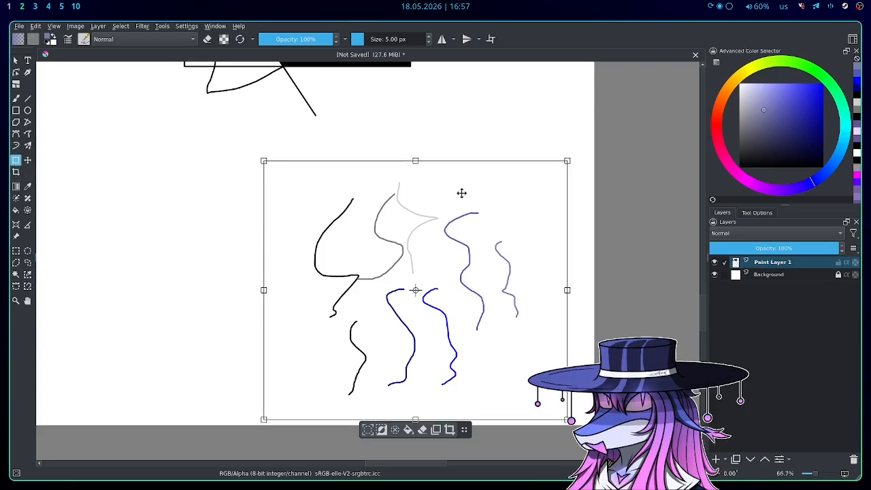
left_click_drag(464, 429, 538, 450)
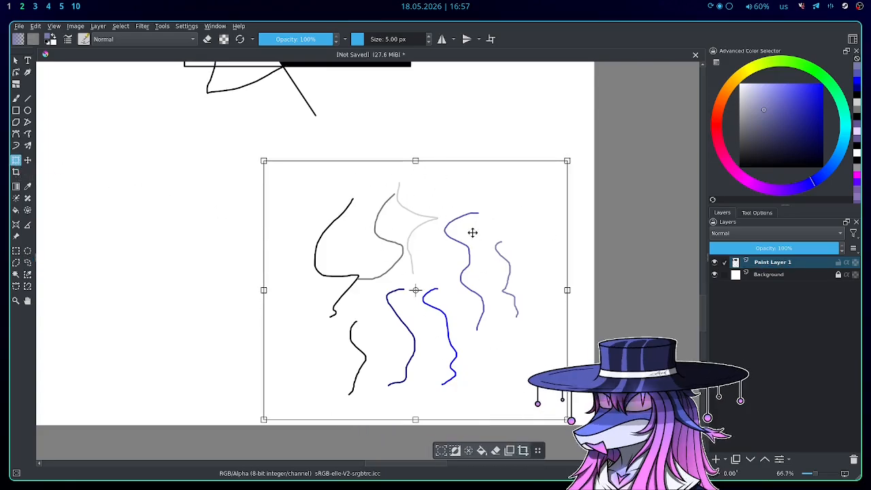
left_click_drag(446, 227, 350, 197)
Step: Try rotating the selected strokes and squashing them with the transform box's edge and corner handles, undoing each change
mouse_move(373, 103)
left_mouse_down()
mouse_move(456, 207)
mouse_move(311, 383)
mouse_move(307, 367)
left_mouse_up()
key("ctrl+z")
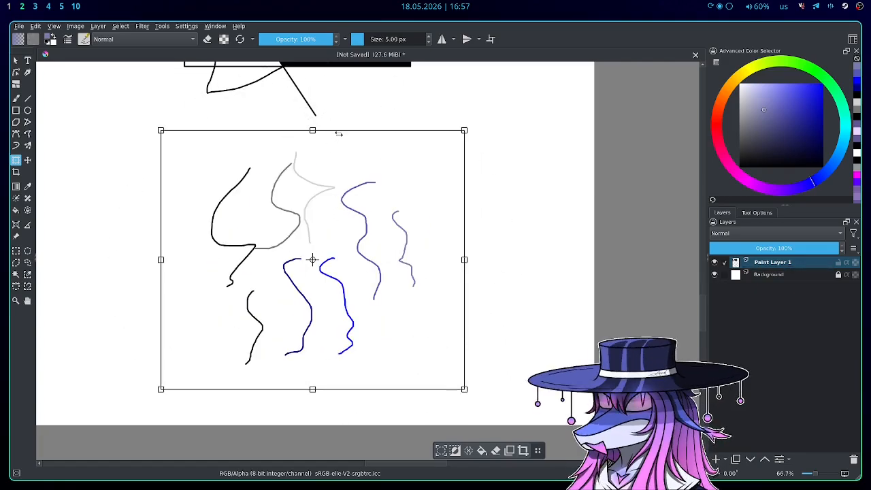
mouse_move(336, 134)
left_mouse_down()
mouse_move(559, 158)
mouse_move(60, 208)
mouse_move(75, 209)
left_mouse_up()
key("ctrl+z")
key("ctrl+z")
mouse_move(313, 130)
left_mouse_down()
mouse_move(312, 327)
mouse_move(332, 384)
mouse_move(330, 210)
mouse_move(333, 286)
left_mouse_up()
key("ctrl+z")
mouse_move(465, 129)
left_mouse_down()
mouse_move(356, 311)
mouse_move(403, 101)
mouse_move(469, 224)
left_mouse_up()
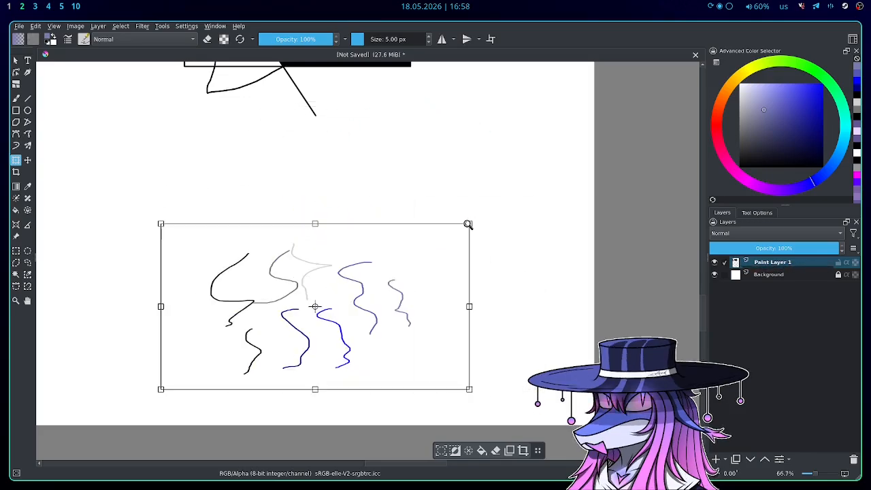
key("ctrl+z")
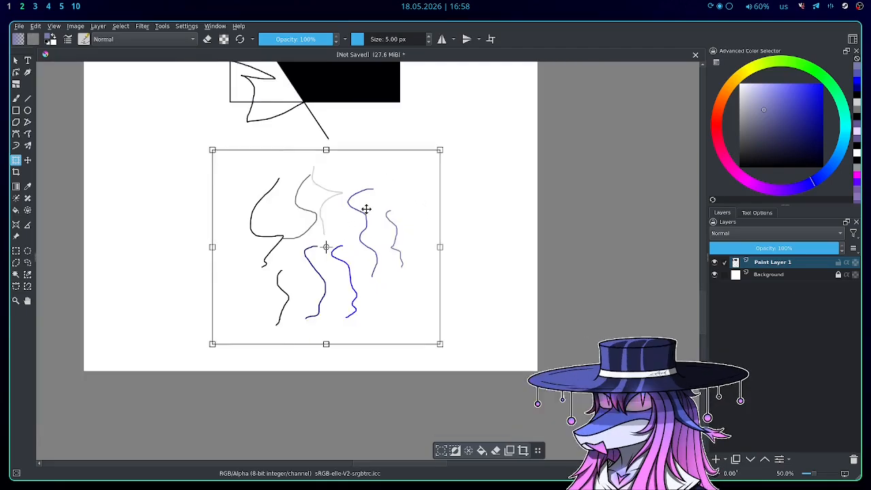
Step: Try mirroring the selected strokes horizontally and vertically, restoring their original orientation
right_click(413, 217)
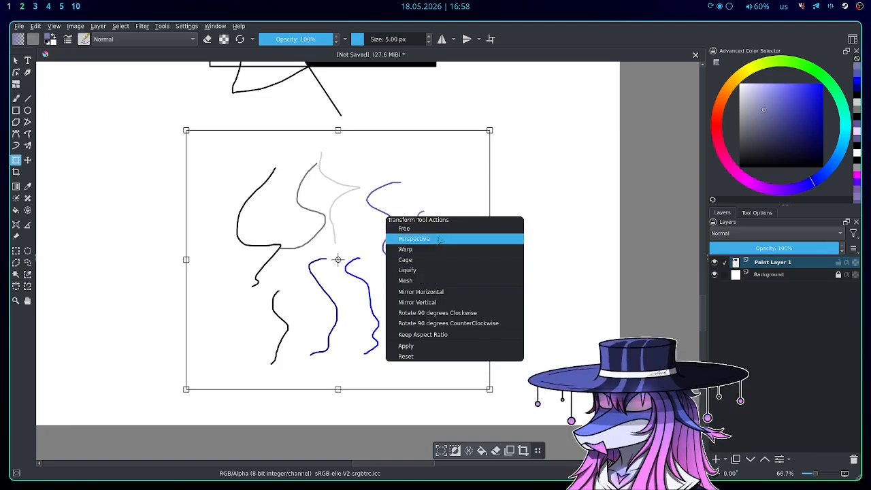
left_click(441, 293)
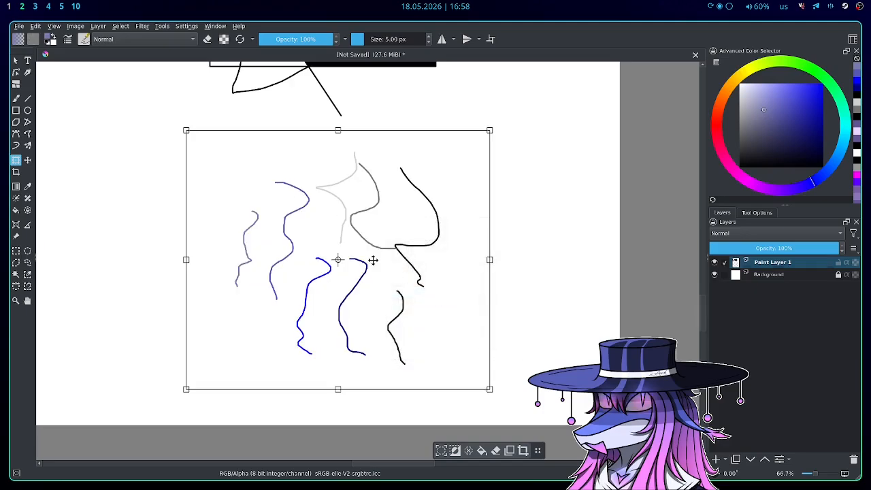
right_click(366, 216)
left_click(412, 305)
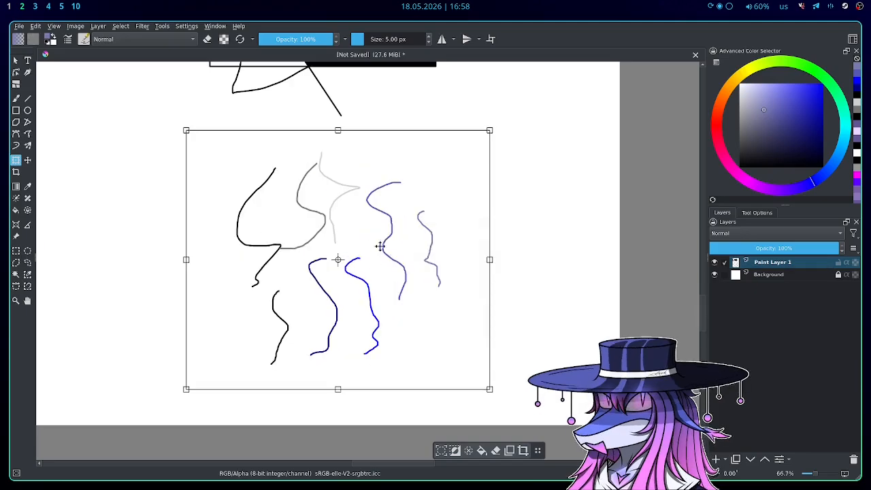
Step: Try rotating the selected strokes 90 degrees clockwise and 90 degrees counterclockwise, undoing each rotation
right_click(368, 238)
left_click(451, 333)
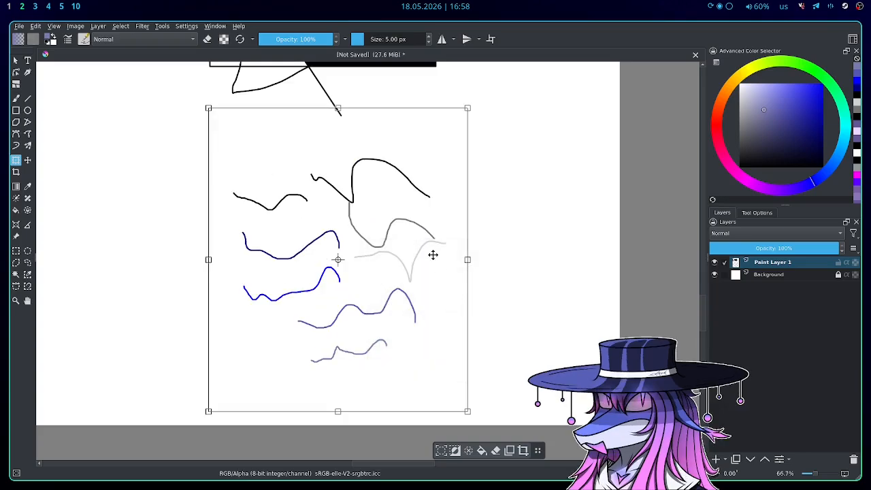
right_click(372, 237)
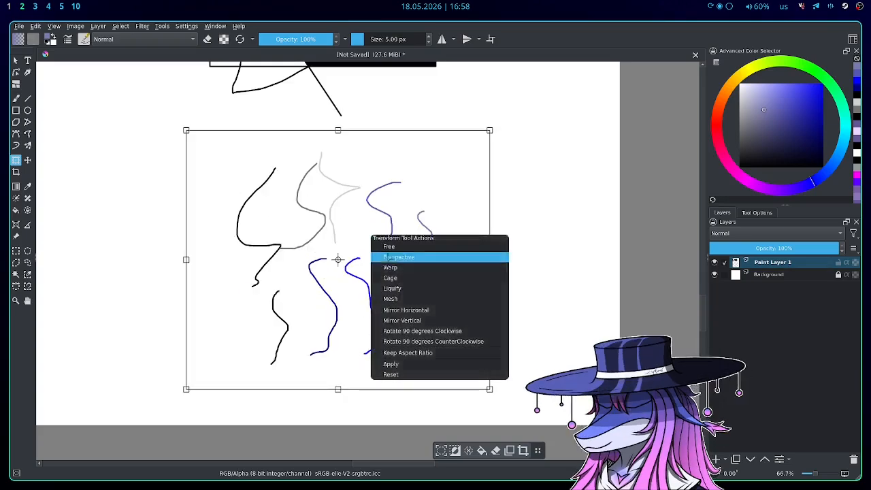
left_click(469, 342)
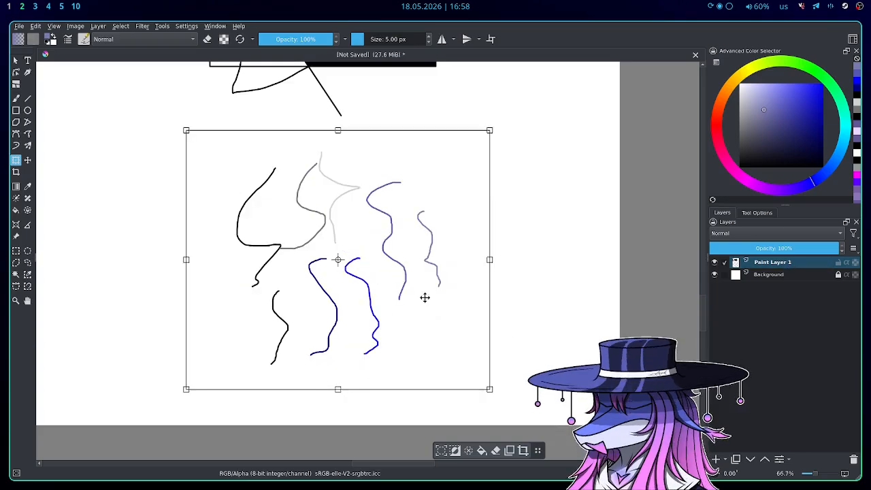
Step: Try a Perspective transform on the selected strokes by pulling the box's upper-right corner inward, and undo it
right_click(362, 211)
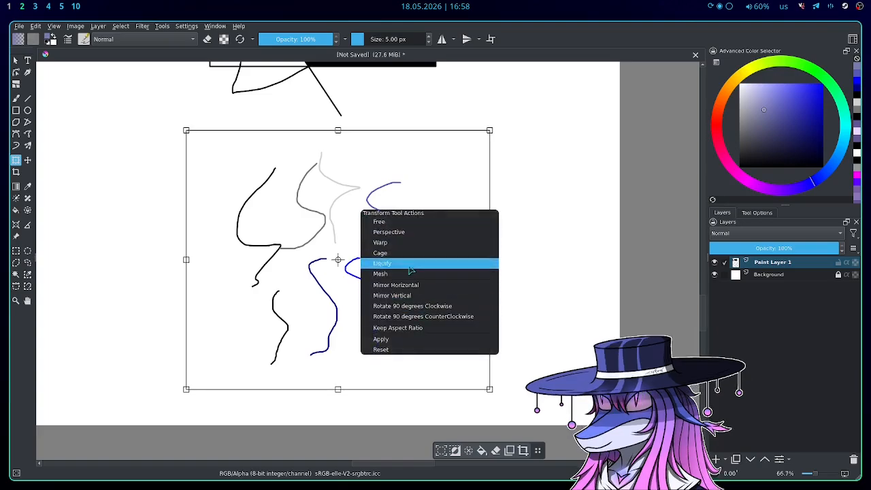
left_click(404, 234)
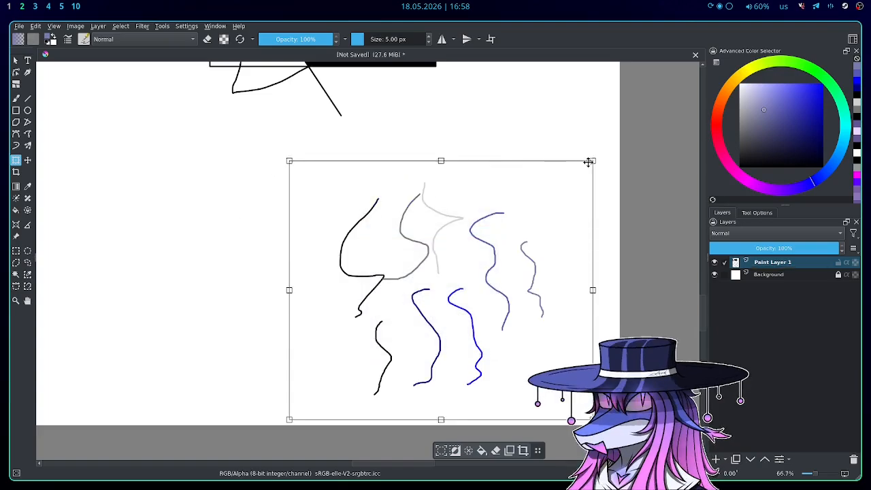
left_click_drag(594, 164, 496, 295)
key("ctrl+z")
Step: Move the selected strokes a little left and up on the canvas
left_click_drag(463, 254, 422, 234)
scroll(408, 239, "up", 1)
scroll(411, 245, "down", 1)
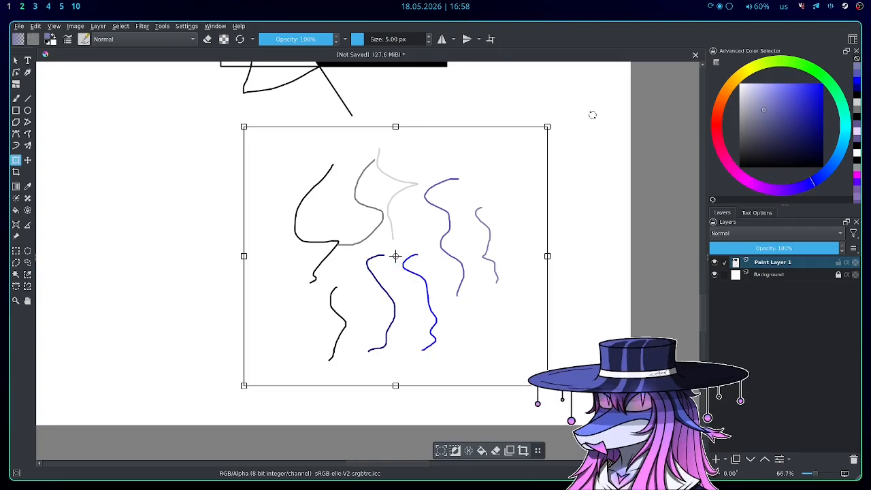
Step: Try rotating the strokes about their center, relocate the pivot near the box's upper-left corner, and try rotating about it, undoing the rotations
mouse_move(592, 115)
left_mouse_down()
mouse_move(579, 284)
mouse_move(367, 406)
mouse_move(212, 243)
mouse_move(297, 94)
mouse_move(343, 79)
mouse_move(380, 151)
left_mouse_up()
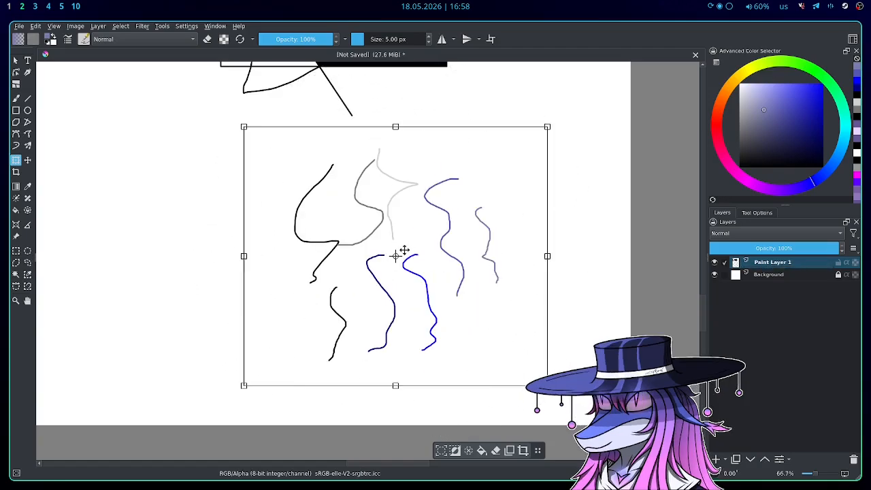
left_click_drag(396, 256, 373, 203)
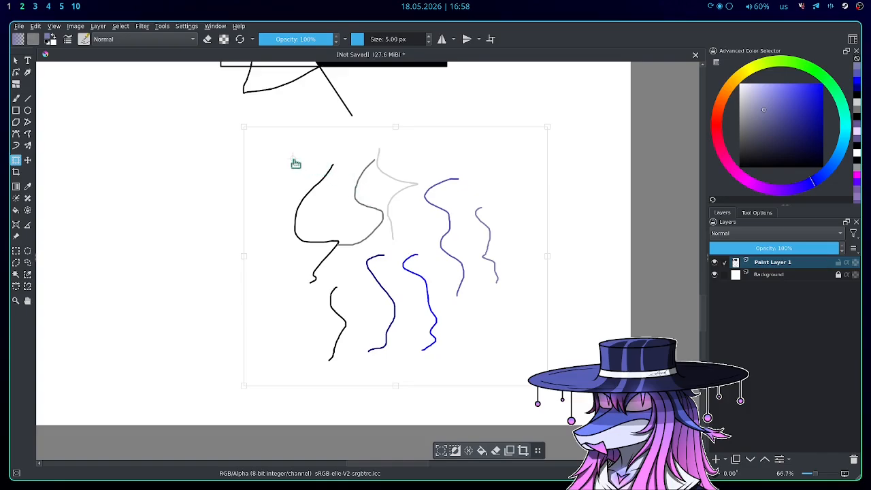
left_click_drag(296, 163, 259, 139)
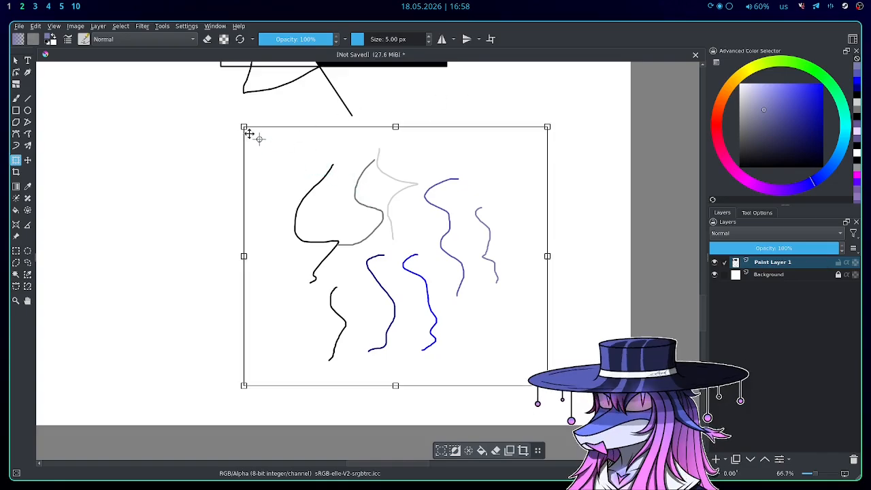
mouse_move(496, 91)
left_mouse_down()
mouse_move(506, 144)
mouse_move(488, 265)
mouse_move(354, 350)
mouse_move(179, 270)
mouse_move(171, 236)
left_mouse_up()
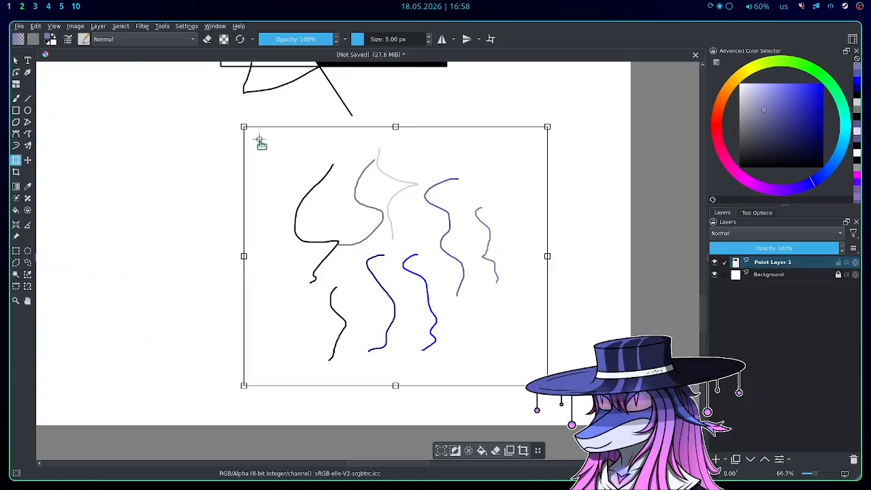
scroll(259, 140, "up", 1)
scroll(284, 144, "down", 2)
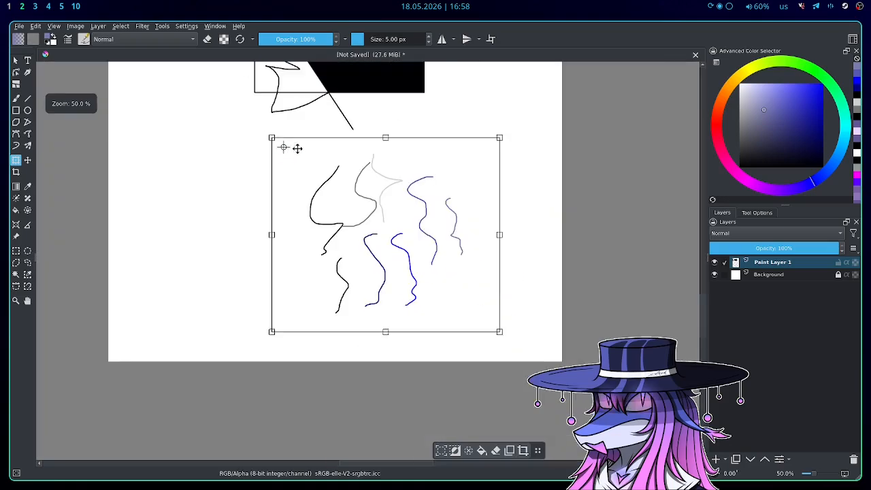
mouse_move(298, 148)
left_mouse_down()
mouse_move(470, 113)
mouse_move(445, 270)
mouse_move(252, 349)
mouse_move(518, 217)
mouse_move(435, 207)
left_mouse_up()
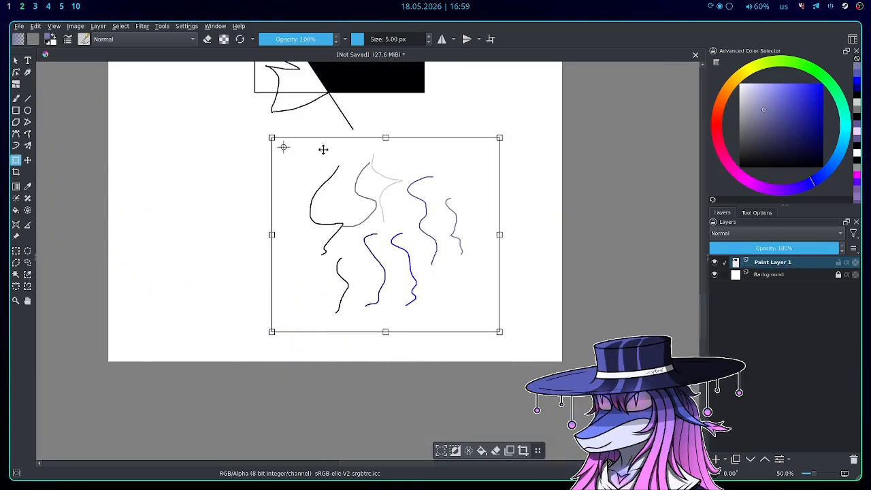
Step: Apply the transform to the strokes, return to the freehand selection tool and clear the selection
key("b")
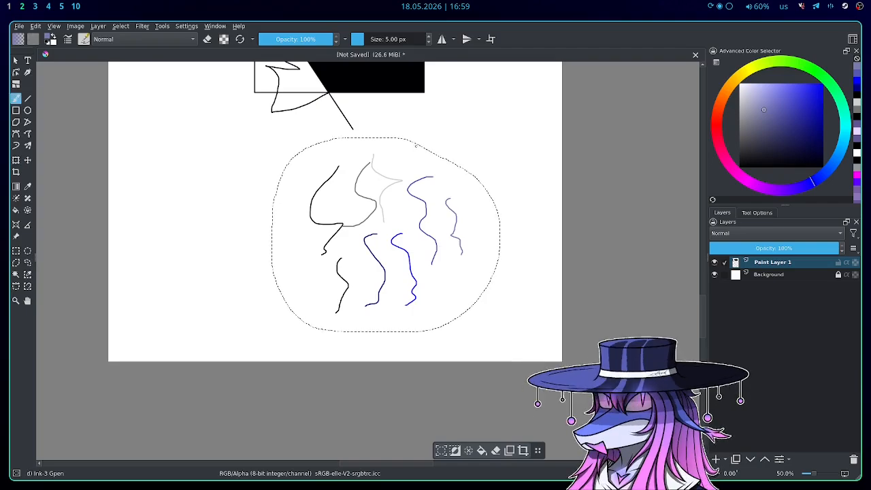
key("l")
scroll(405, 157, "up", 1)
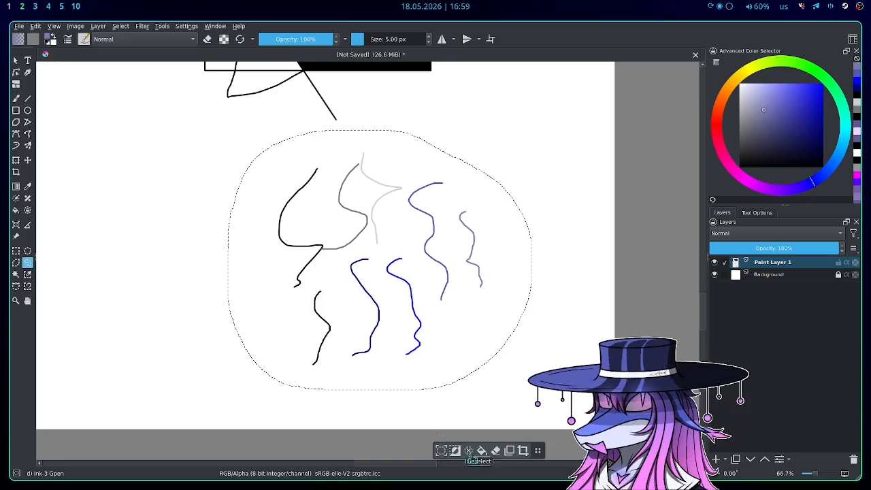
left_click(487, 149)
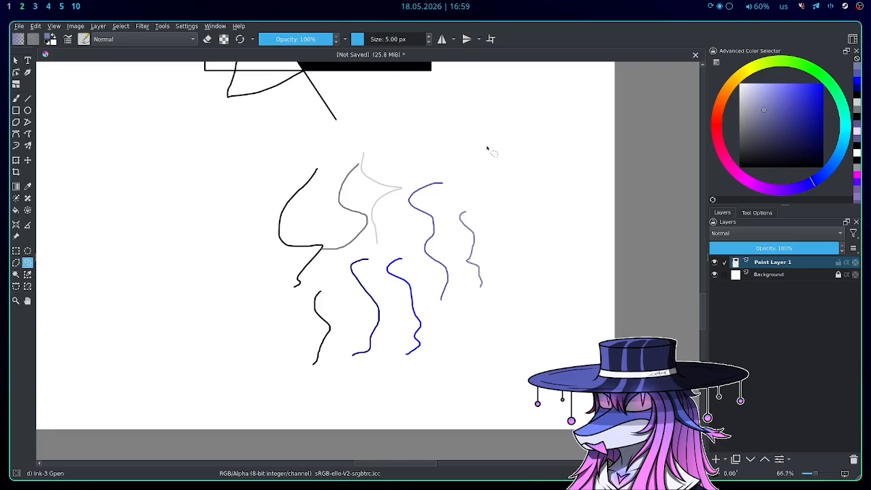
Step: Switch back to the freehand brush and display its tool options in place of the layer list
key("b")
scroll(427, 215, "down", 2)
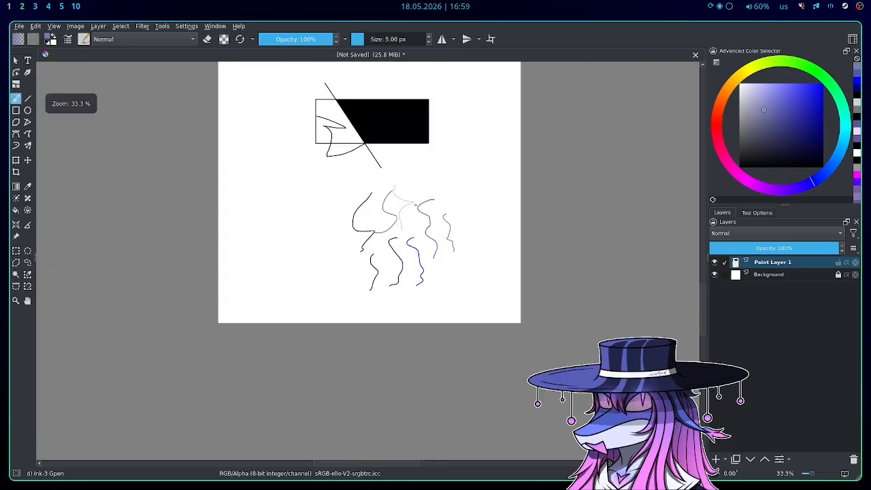
scroll(379, 142, "up", 1)
scroll(379, 142, "up", 1)
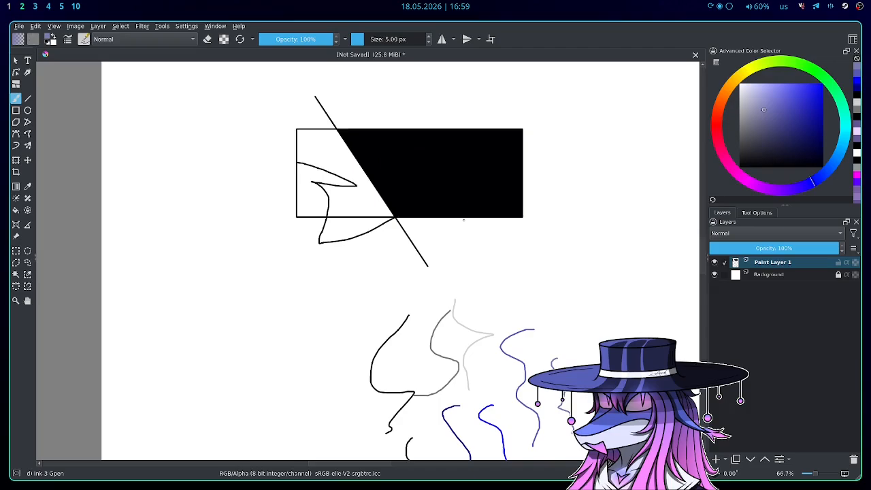
scroll(464, 220, "down", 2)
scroll(589, 245, "up", 1)
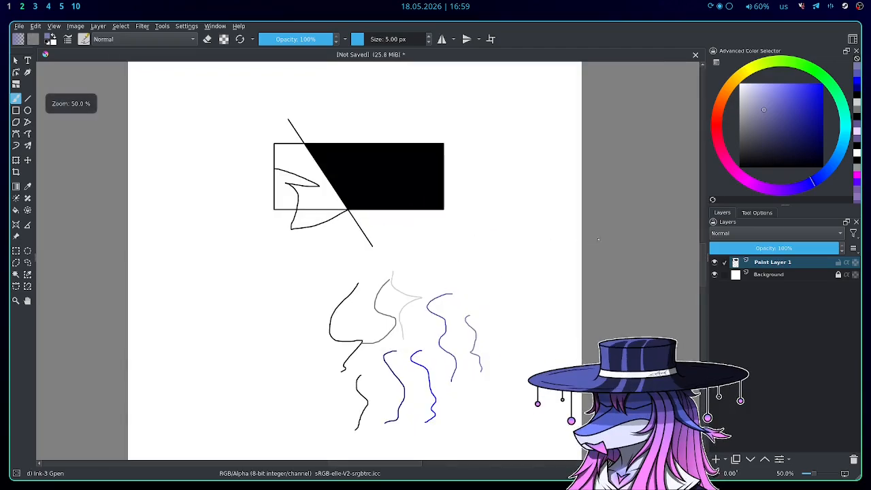
left_click(764, 214)
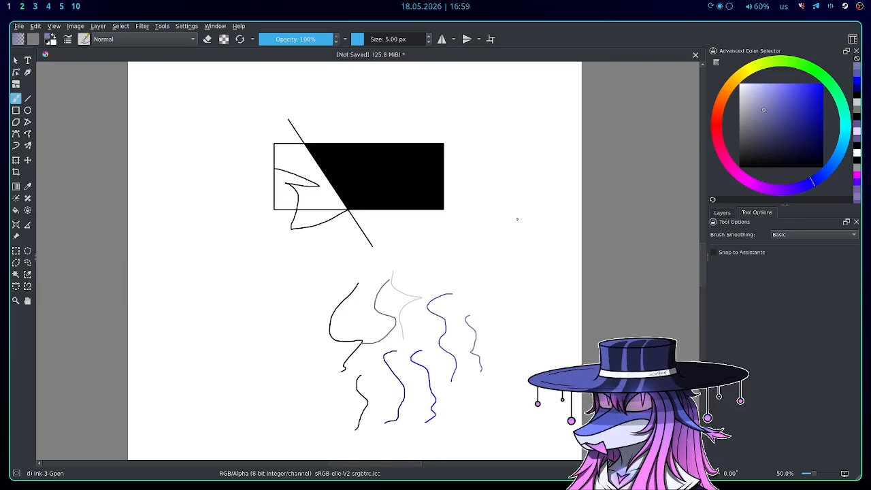
scroll(517, 219, "down", 1)
scroll(288, 247, "up", 4)
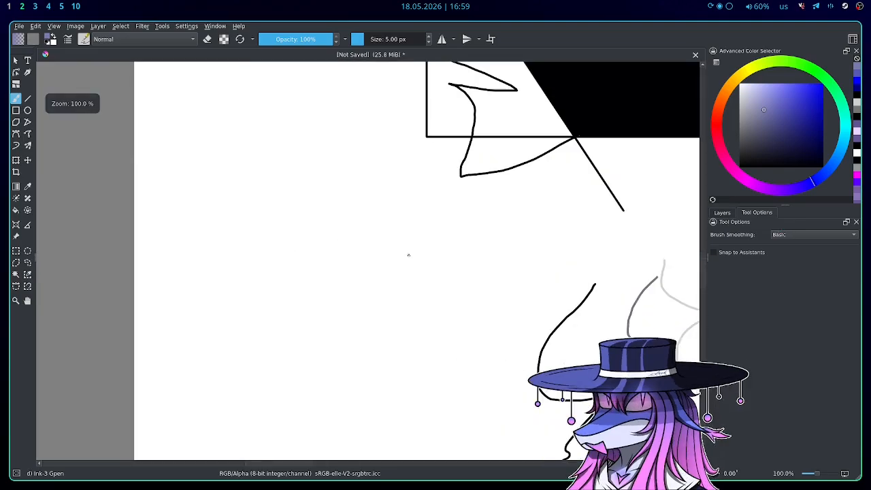
scroll(376, 234, "up", 2)
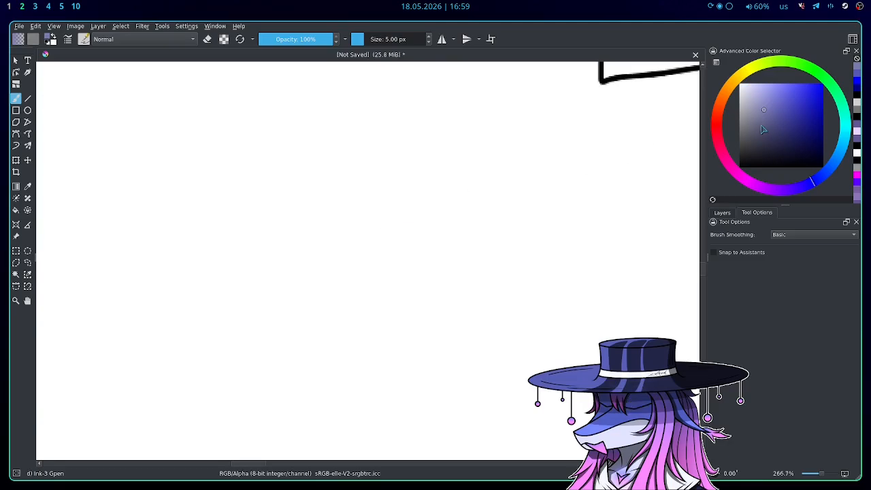
Step: Draw a large rough circle in black on the empty canvas area below the existing strokes
scroll(372, 193, "down", 2)
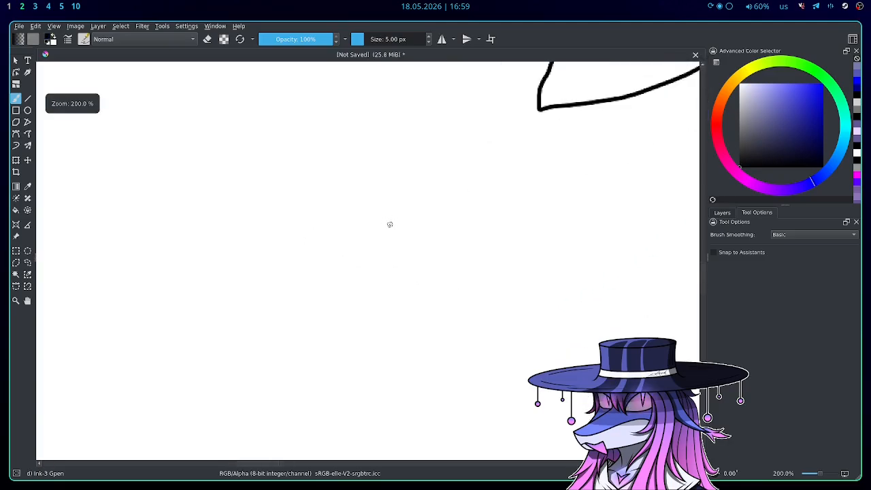
mouse_move(390, 224)
left_mouse_down()
mouse_move(351, 204)
mouse_move(309, 231)
mouse_move(279, 289)
mouse_move(306, 331)
left_mouse_up()
mouse_move(375, 355)
left_mouse_down()
mouse_move(424, 339)
mouse_move(441, 306)
left_mouse_up()
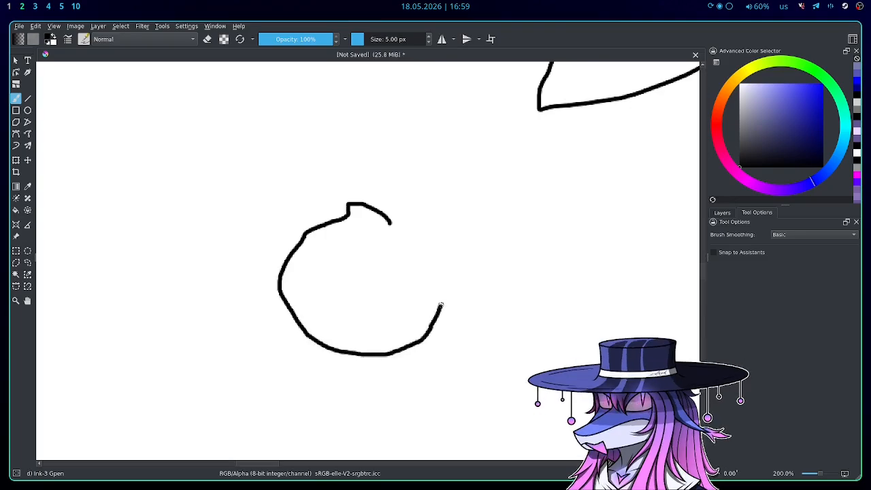
left_click_drag(426, 242, 392, 224)
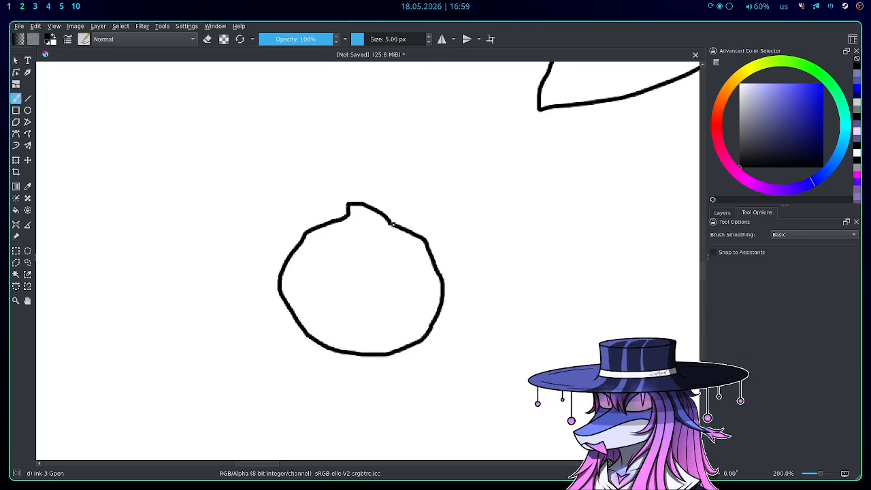
Step: Draw a small closed loop just below and to the right of the large circle
scroll(409, 357, "up", 5)
scroll(417, 307, "down", 8)
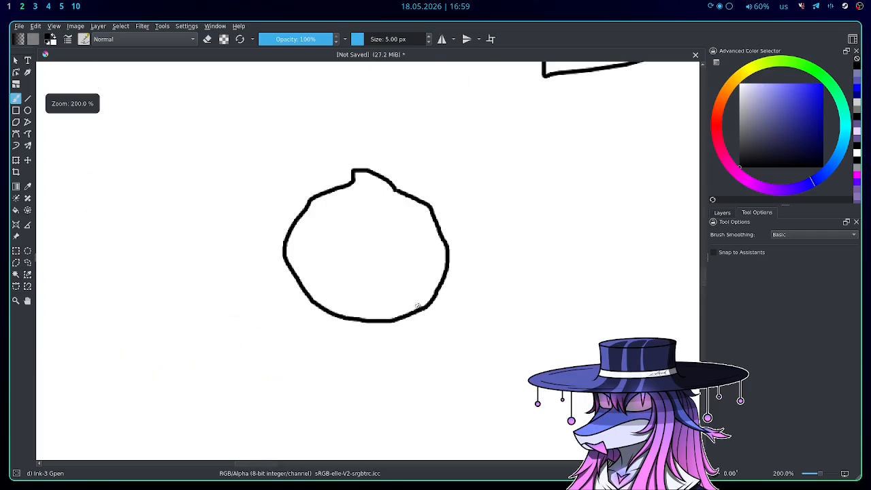
scroll(420, 305, "up", 3)
mouse_move(452, 309)
left_mouse_down()
mouse_move(473, 279)
mouse_move(459, 266)
mouse_move(413, 275)
mouse_move(423, 311)
left_mouse_up()
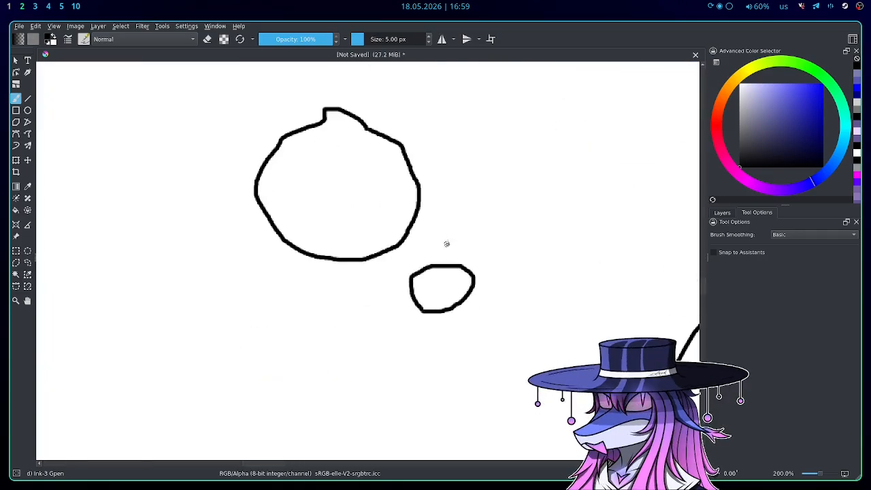
scroll(390, 259, "down", 1)
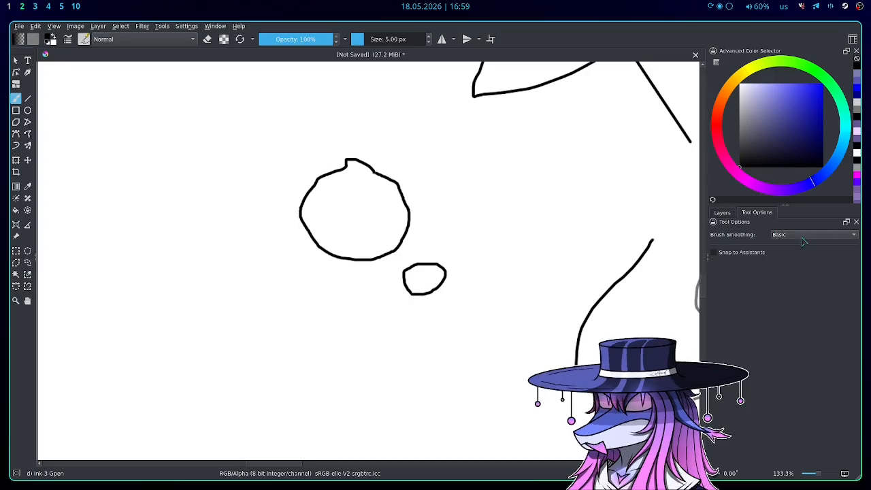
Step: Set the brush smoothing to Weighted and draw a winding test stroke below the large circle
left_click(726, 213)
left_click(759, 214)
left_click(812, 239)
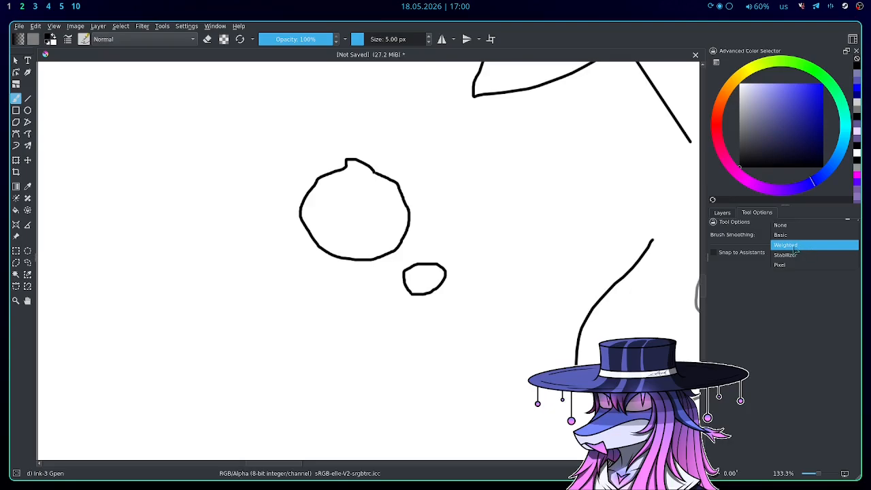
left_click(794, 246)
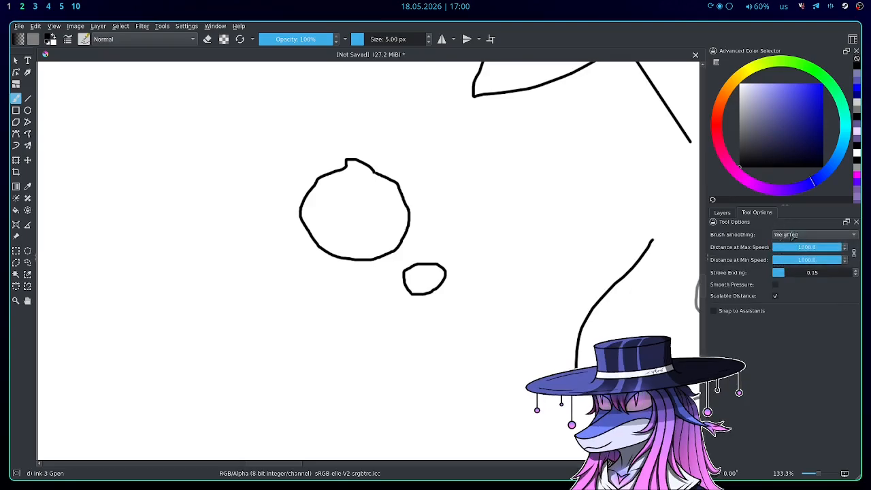
scroll(437, 246, "down", 3)
scroll(437, 246, "up", 3)
left_click(788, 238)
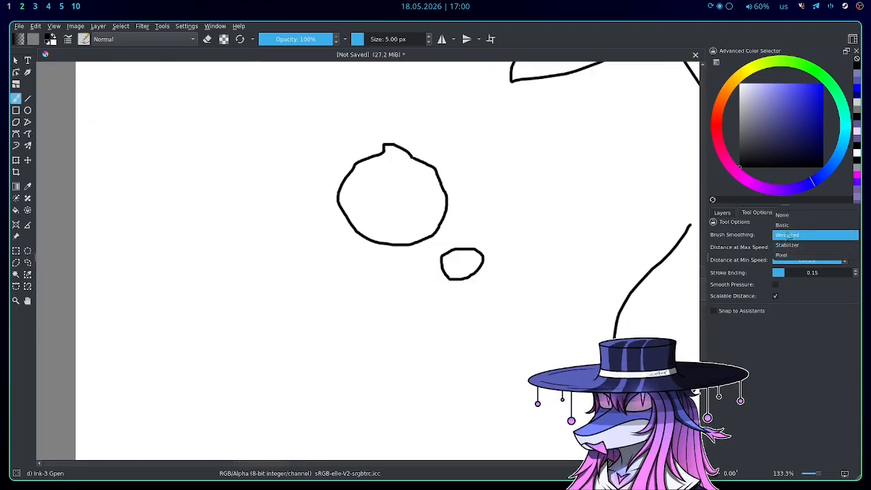
left_click(789, 234)
scroll(422, 260, "up", 3)
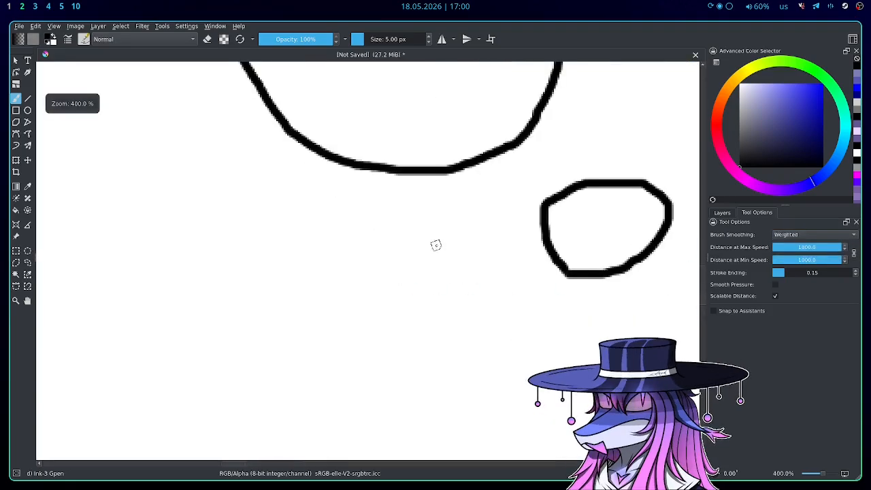
mouse_move(450, 227)
left_mouse_down()
mouse_move(388, 237)
mouse_move(372, 255)
mouse_move(376, 289)
mouse_move(436, 309)
mouse_move(518, 307)
mouse_move(534, 328)
mouse_move(533, 346)
mouse_move(516, 361)
mouse_move(439, 364)
mouse_move(374, 340)
mouse_move(355, 321)
mouse_move(332, 249)
mouse_move(312, 230)
mouse_move(267, 236)
mouse_move(257, 282)
left_mouse_up()
Step: Set the brush smoothing to Basic and sketch a rectangle with a central dot and an arrow extending left from it
left_click(786, 234)
left_click(786, 224)
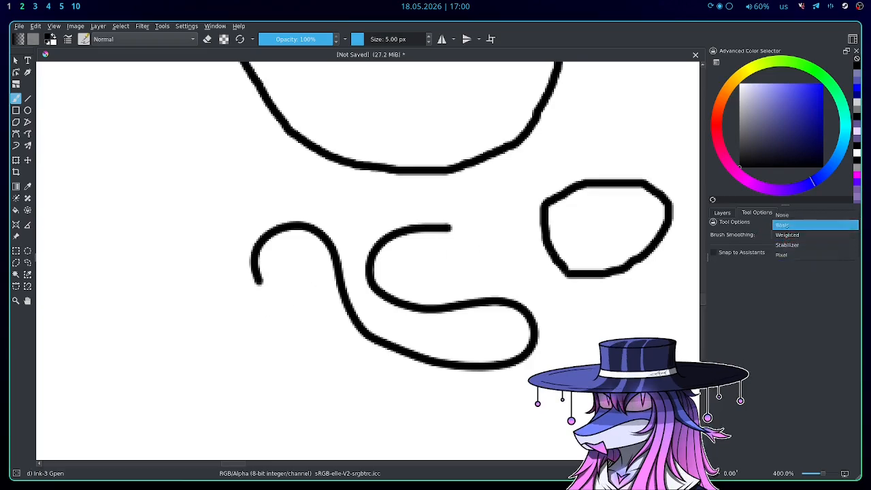
scroll(446, 238, "down", 4)
scroll(287, 259, "up", 3)
mouse_move(300, 263)
left_mouse_down()
mouse_move(469, 273)
mouse_move(470, 345)
mouse_move(276, 330)
mouse_move(291, 260)
left_mouse_up()
mouse_move(371, 290)
left_mouse_down()
mouse_move(382, 297)
mouse_move(136, 279)
left_mouse_up()
scroll(282, 278, "down", 2)
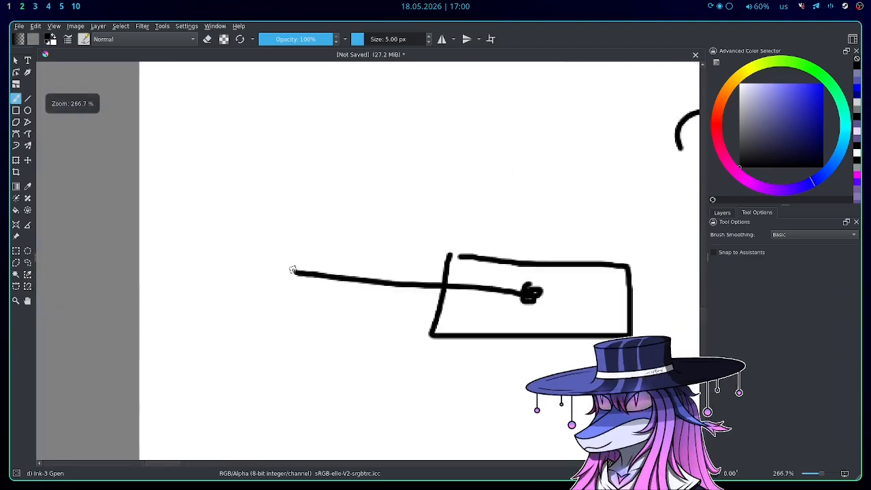
mouse_move(292, 271)
left_mouse_down()
mouse_move(337, 263)
mouse_move(288, 267)
mouse_move(316, 294)
left_mouse_up()
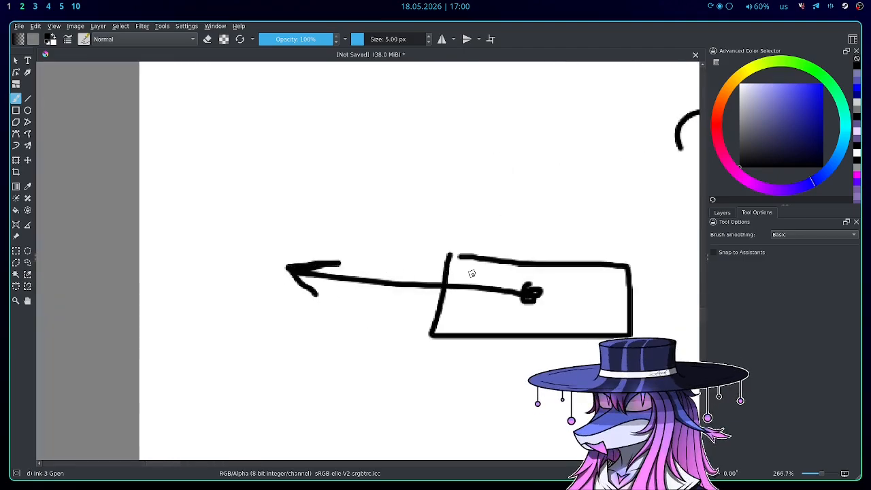
Step: Try a stroke along the arrow, undo it, and sketch a spiky burst with two parallel lines at the arrow's tip
left_click_drag(503, 284, 331, 261)
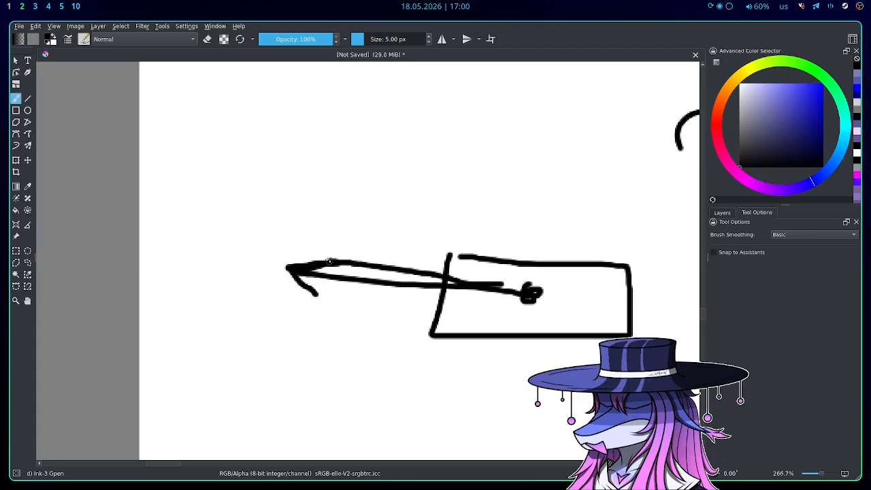
key("ctrl+z")
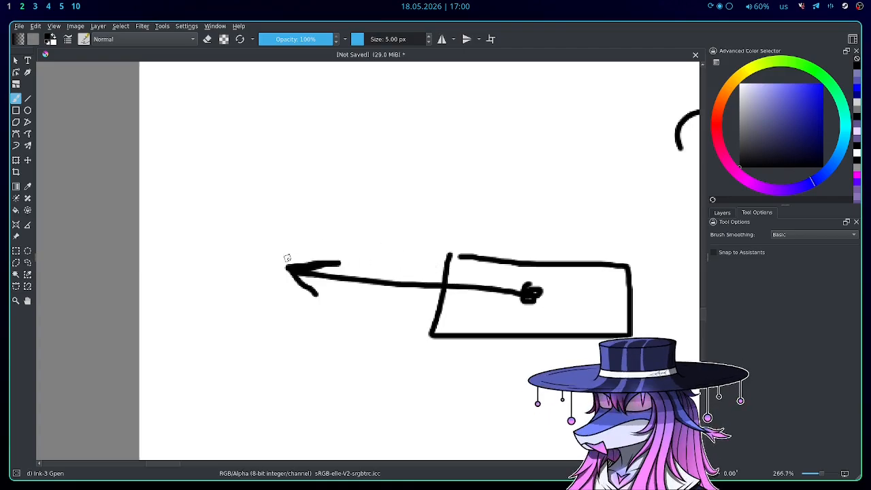
left_click_drag(175, 245, 238, 244)
left_click_drag(174, 269, 251, 275)
mouse_move(240, 244)
left_mouse_down()
mouse_move(301, 250)
mouse_move(284, 261)
mouse_move(298, 267)
mouse_move(283, 273)
mouse_move(291, 293)
mouse_move(240, 276)
left_mouse_up()
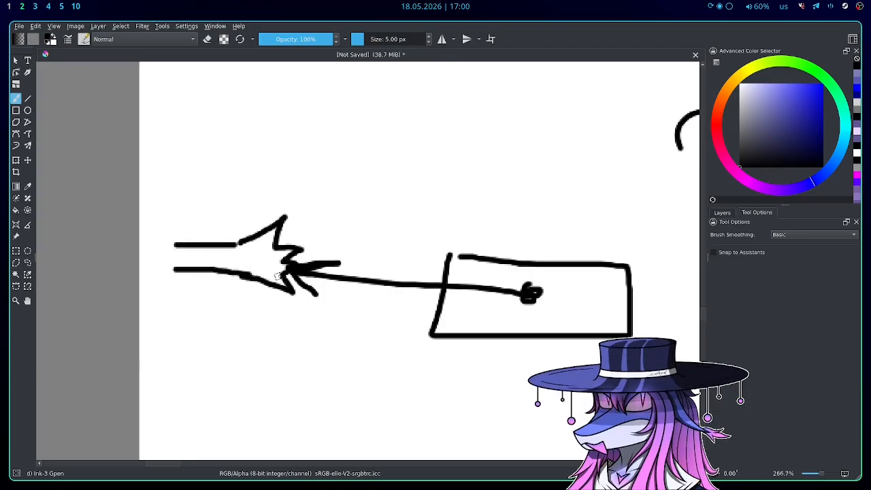
scroll(279, 274, "down", 1)
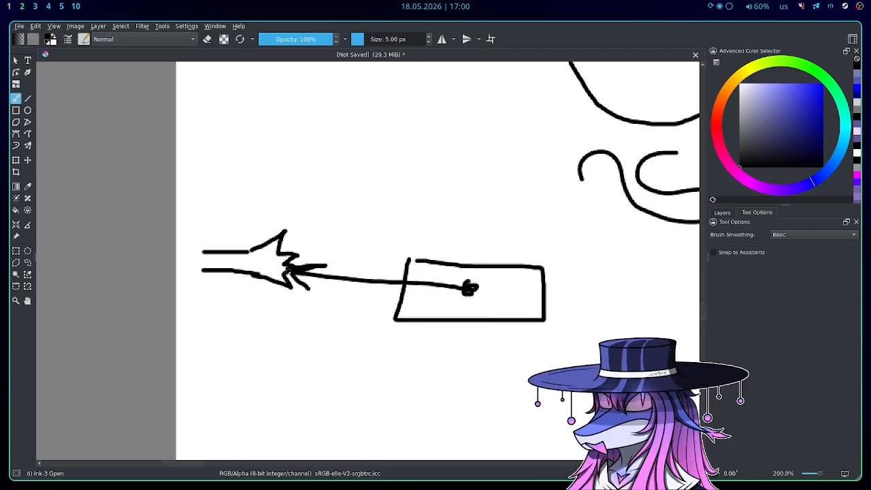
scroll(363, 263, "up", 1)
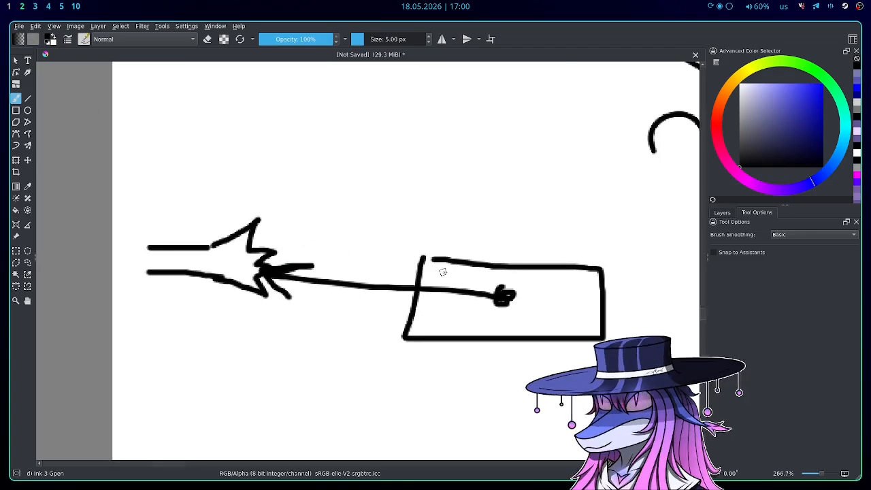
scroll(303, 248, "down", 1)
scroll(292, 243, "up", 1)
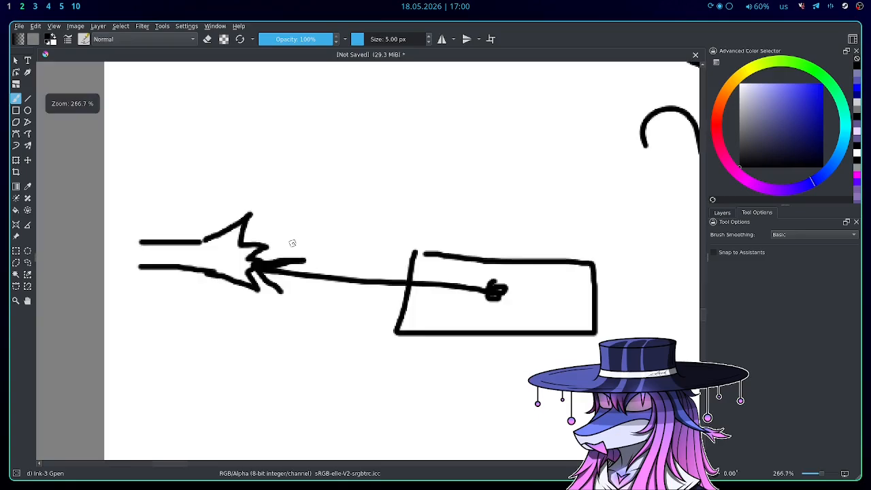
Step: Undo the spiky burst and trial strokes, and draw a curved arrow arcing up and right from the straight arrow's tip
left_click_drag(476, 279, 301, 258)
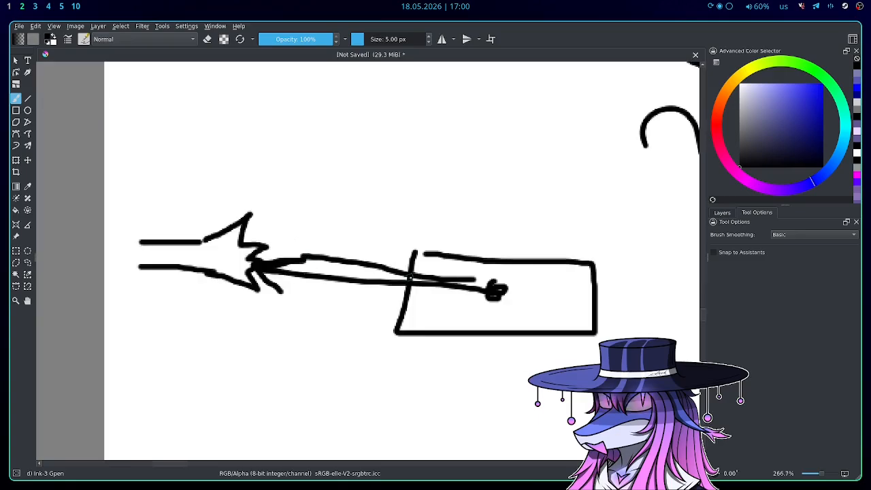
mouse_move(411, 278)
left_mouse_down()
mouse_move(296, 265)
mouse_move(279, 225)
mouse_move(376, 147)
mouse_move(465, 136)
mouse_move(433, 128)
mouse_move(465, 133)
mouse_move(432, 150)
left_mouse_up()
key("ctrl+z")
key("ctrl+z")
key("ctrl+z")
key("ctrl+z")
key("ctrl+z")
key("ctrl+z")
scroll(405, 203, "down", 3)
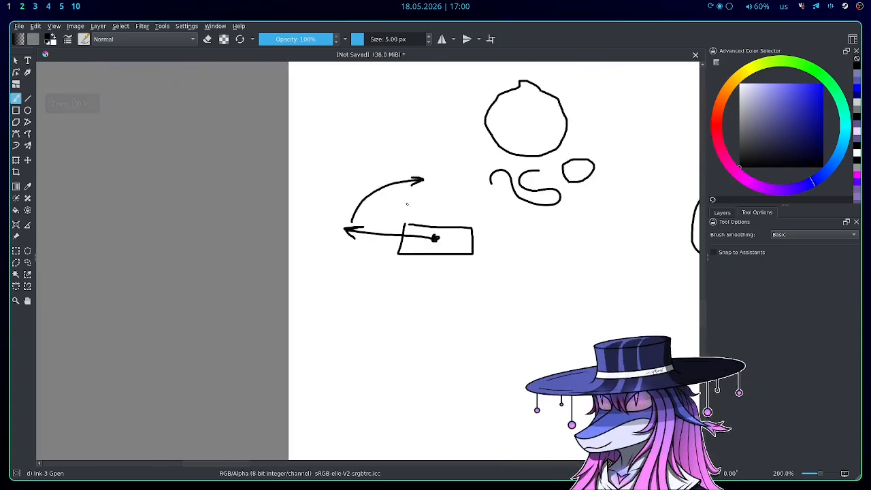
Step: Try several curved strokes from the rectangle's dot toward the tip of the curved arrow, undoing each one
scroll(422, 195, "up", 2)
mouse_move(446, 283)
left_mouse_down()
mouse_move(301, 266)
mouse_move(317, 216)
mouse_move(400, 175)
left_mouse_up()
scroll(388, 196, "down", 2)
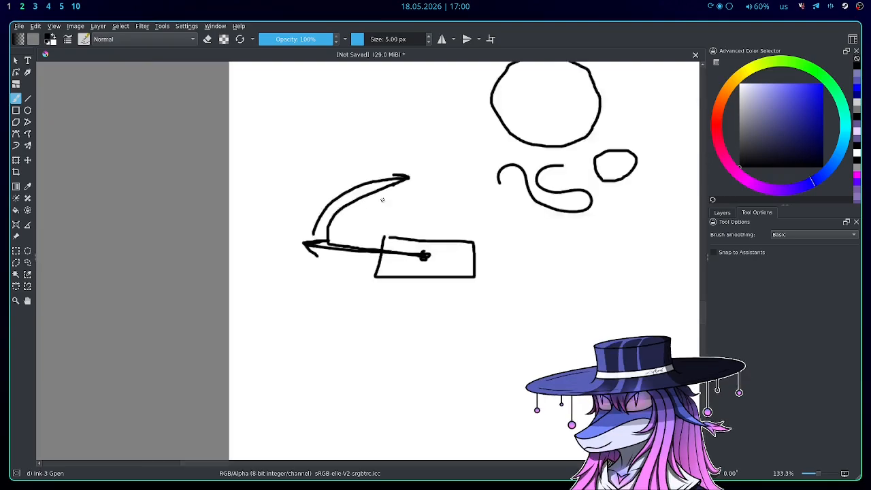
scroll(470, 292, "up", 3)
key("ctrl+z")
mouse_move(467, 310)
left_mouse_down()
mouse_move(396, 292)
mouse_move(368, 257)
left_mouse_up()
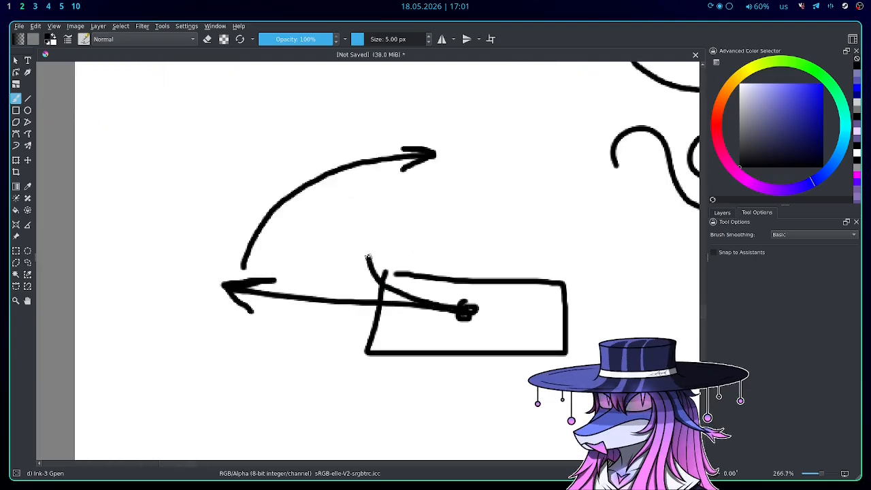
left_click_drag(372, 212, 412, 170)
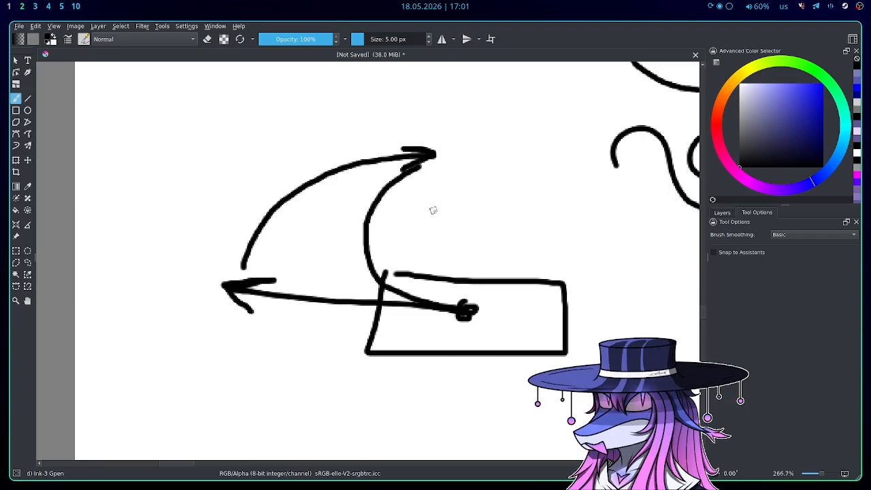
key("ctrl+z")
scroll(361, 251, "down", 2)
scroll(400, 236, "up", 2)
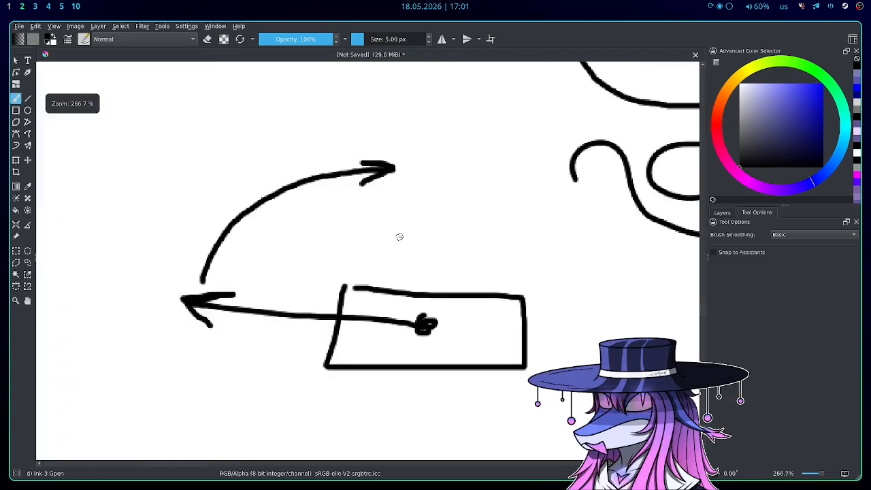
scroll(399, 237, "down", 1)
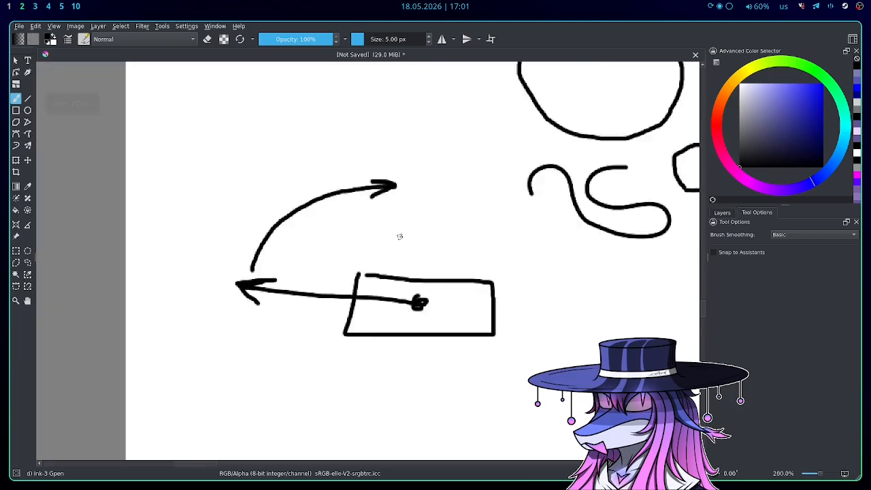
scroll(408, 233, "up", 1)
left_click_drag(293, 299, 343, 182)
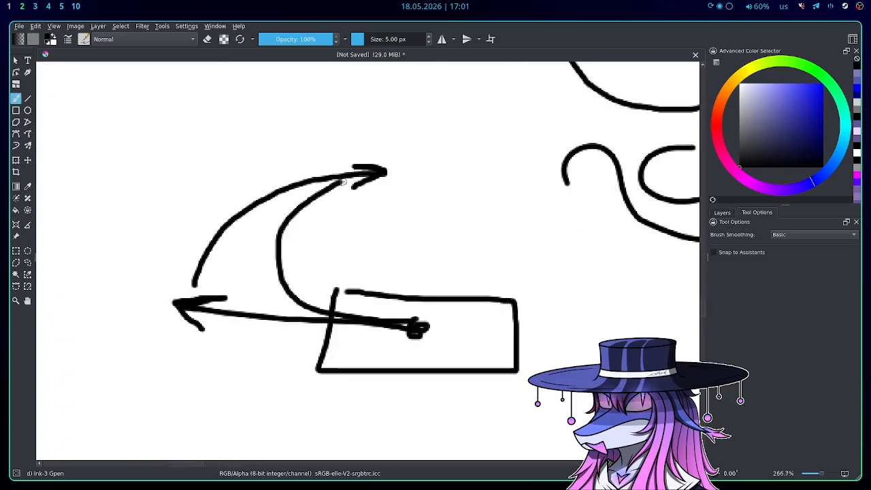
key("ctrl+z")
Step: Undo the straight and curved arrows back to the rectangle and dot, and redo those strokes
key("ctrl+z")
key("ctrl+z")
key("ctrl+z")
key("ctrl+z")
key("ctrl+z")
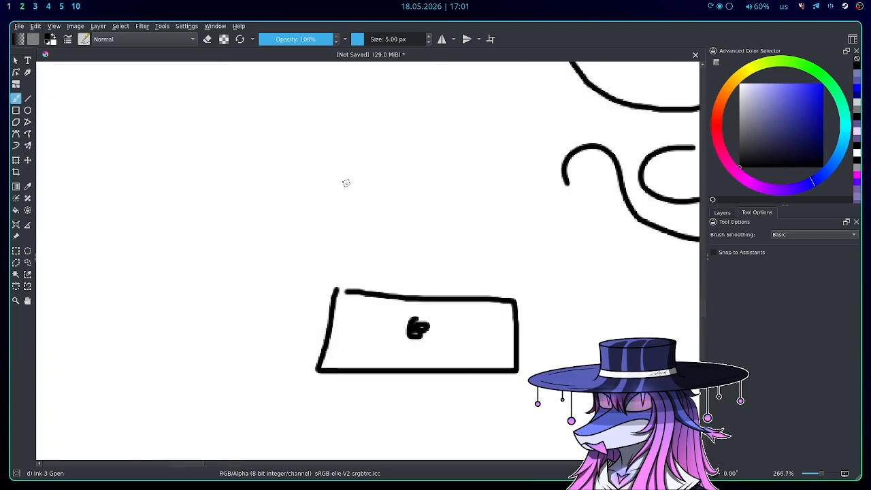
key("ctrl+z")
key("ctrl+shift+z")
key("ctrl+shift+z")
key("ctrl+shift+z")
key("ctrl+shift+z")
key("ctrl+shift+z")
key("ctrl+shift+z")
key("ctrl+shift+z")
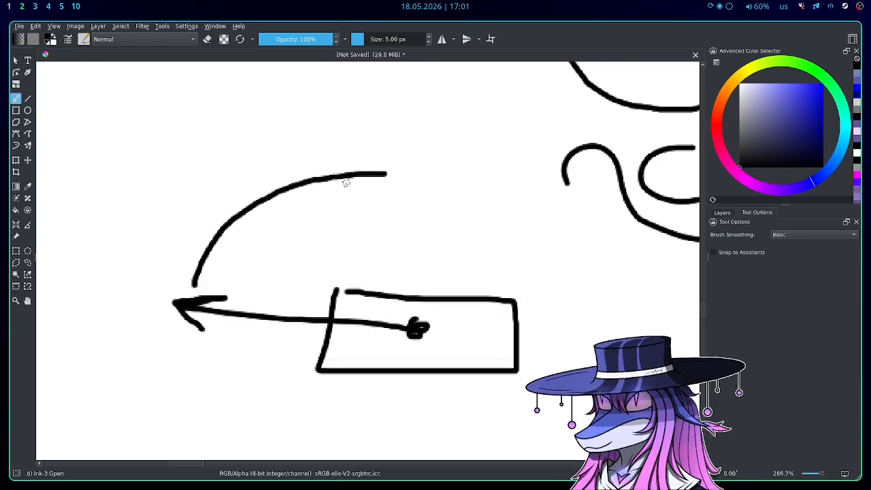
Step: Switch the brush smoothing from Basic to Weighted in the brush's tool options
scroll(300, 210, "down", 3)
scroll(691, 382, "up", 2)
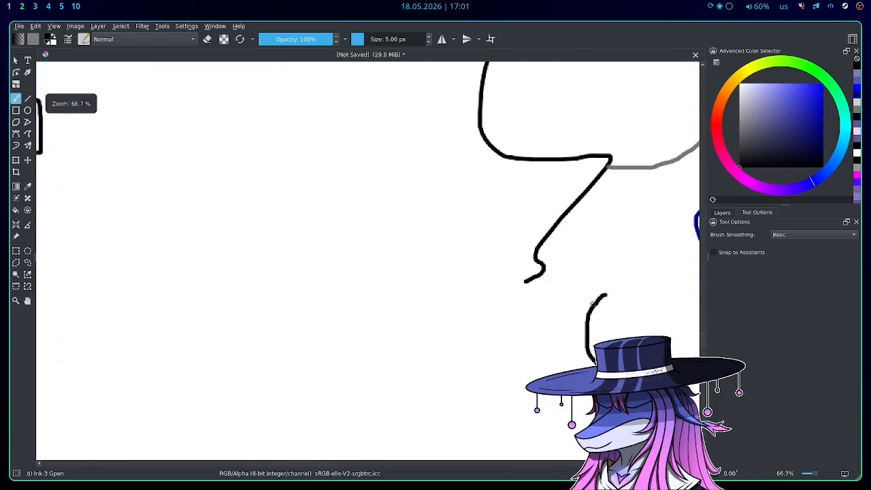
scroll(369, 236, "down", 3)
scroll(326, 135, "up", 4)
scroll(345, 200, "down", 1)
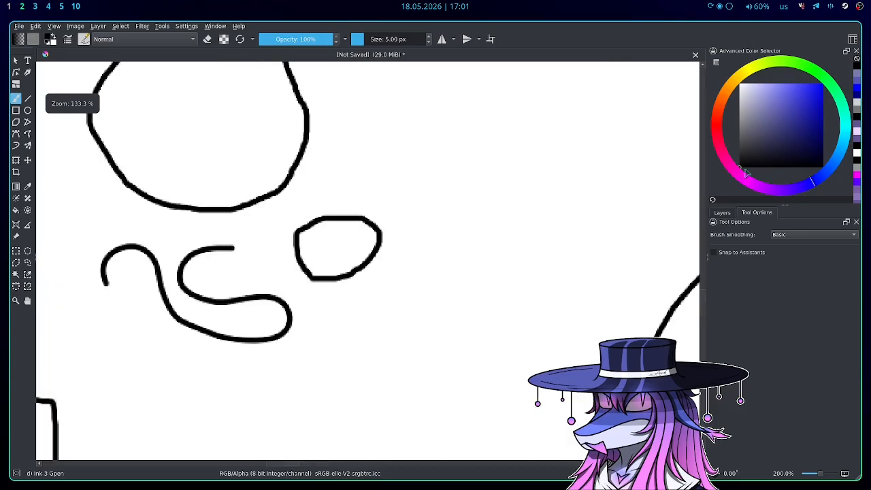
left_click(807, 235)
left_click(802, 246)
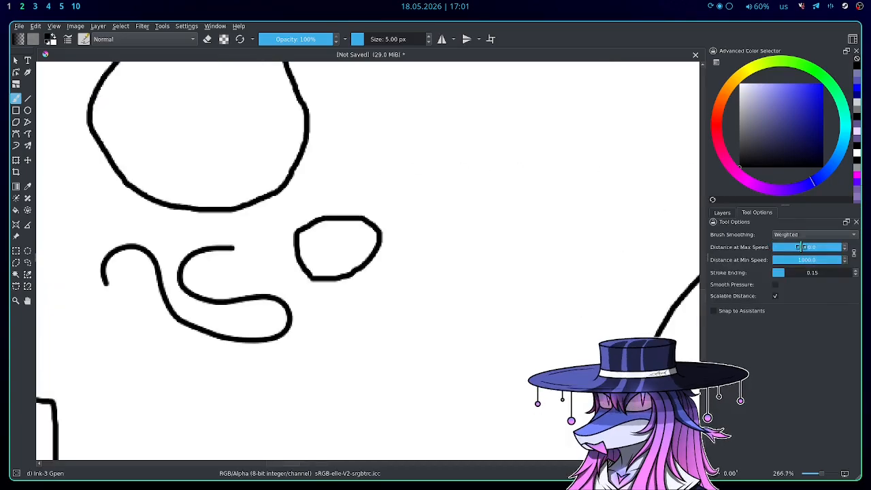
mouse_move(795, 247)
left_mouse_down()
mouse_move(785, 247)
mouse_move(829, 254)
left_mouse_up()
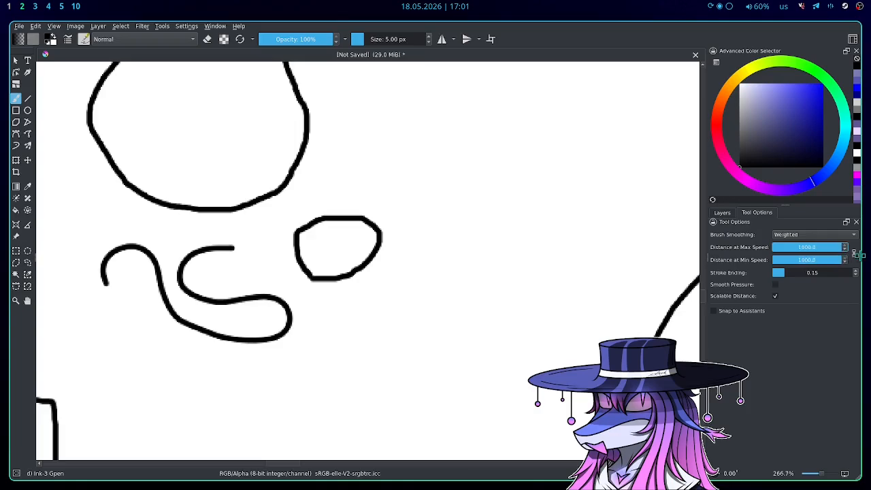
scroll(329, 207, "up", 3)
scroll(399, 197, "down", 2)
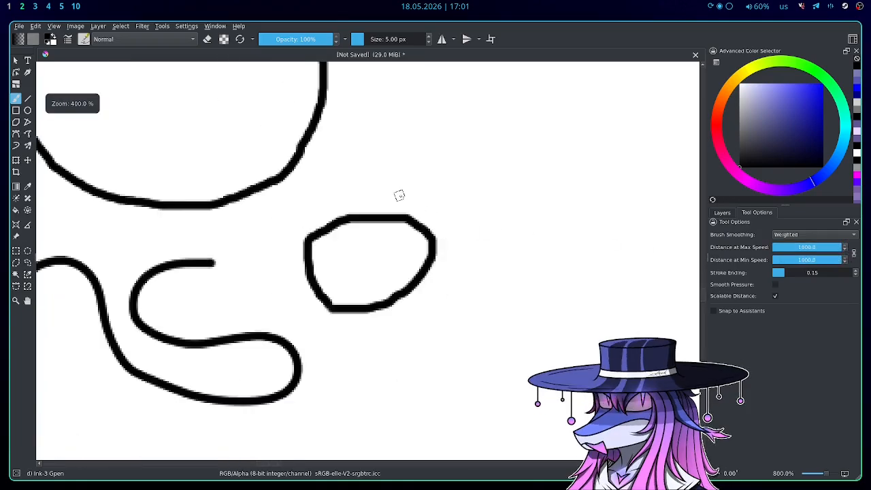
scroll(395, 195, "up", 6)
scroll(387, 181, "down", 3)
scroll(400, 204, "up", 3)
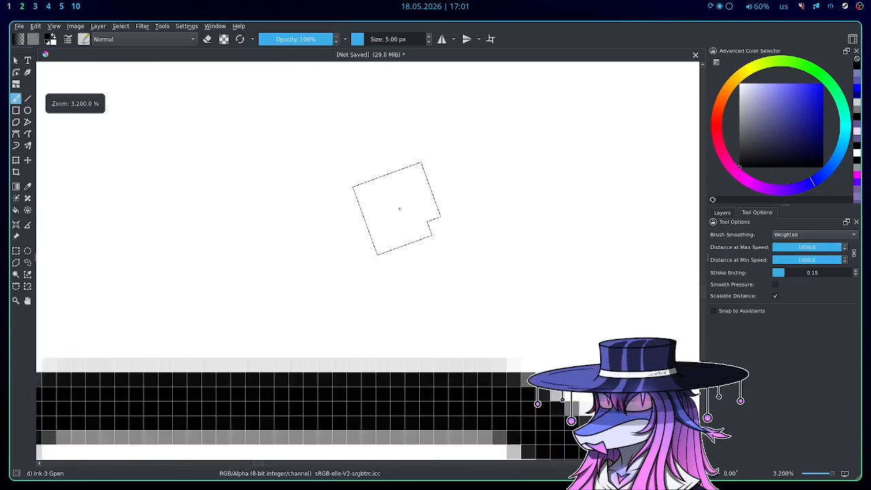
Step: Draw a short trial stroke at 6400% zoom above the small angular circle and undo it
scroll(412, 221, "up", 2)
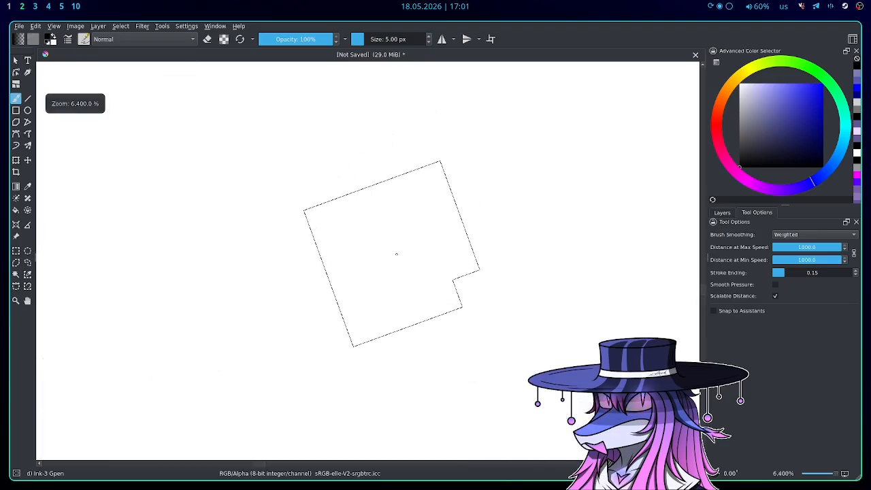
mouse_move(449, 231)
left_mouse_down()
mouse_move(325, 231)
mouse_move(237, 245)
mouse_move(165, 273)
left_mouse_up()
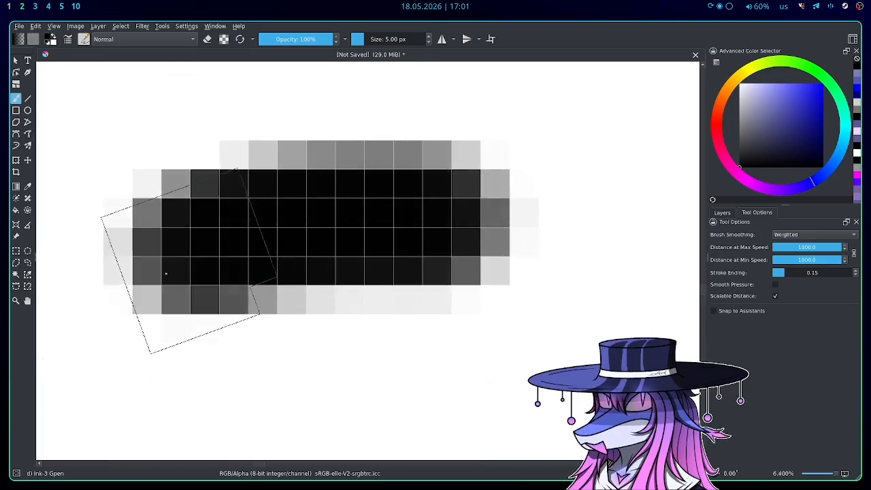
scroll(374, 157, "down", 4)
scroll(373, 156, "down", 3)
scroll(377, 188, "up", 1)
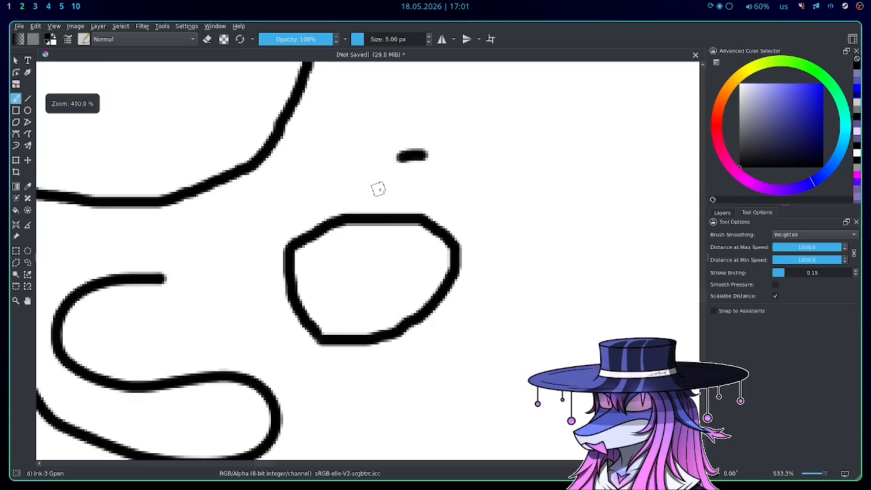
key("ctrl+z")
Step: Draw a smooth loop around the small angular circle with Weighted brush smoothing
scroll(453, 191, "down", 1)
mouse_move(465, 191)
left_mouse_down()
mouse_move(376, 178)
mouse_move(305, 205)
mouse_move(291, 269)
mouse_move(322, 326)
mouse_move(360, 350)
mouse_move(448, 346)
mouse_move(476, 323)
mouse_move(492, 281)
mouse_move(494, 245)
mouse_move(467, 196)
left_mouse_up()
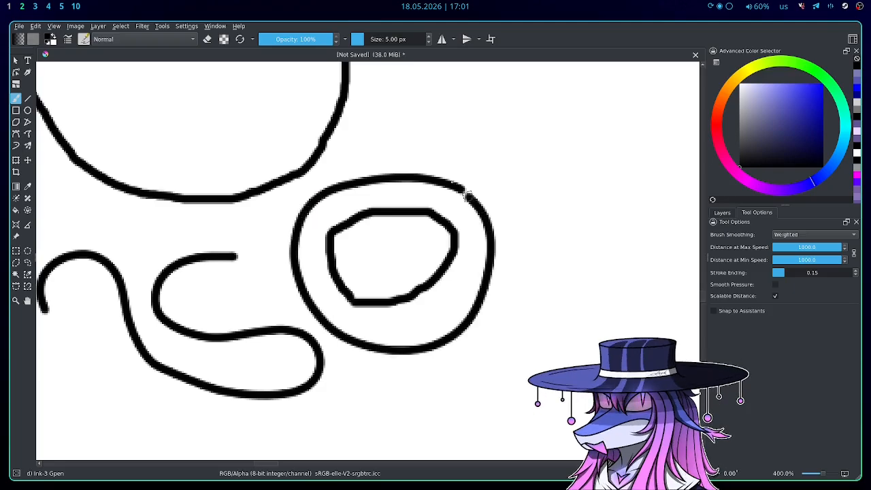
scroll(328, 248, "down", 5)
scroll(328, 247, "up", 3)
scroll(328, 247, "down", 3)
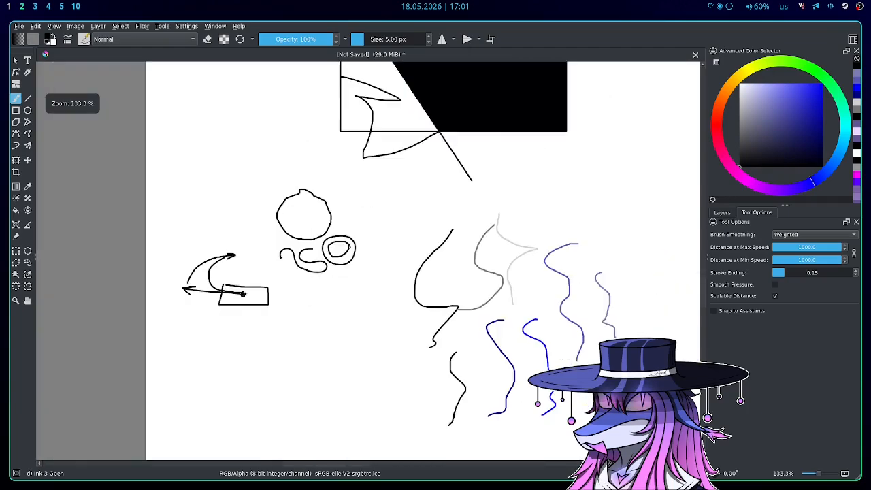
Step: Set the brush cursor icon to Crosshair in the general cursor settings
scroll(416, 222, "up", 5)
scroll(416, 222, "up", 8)
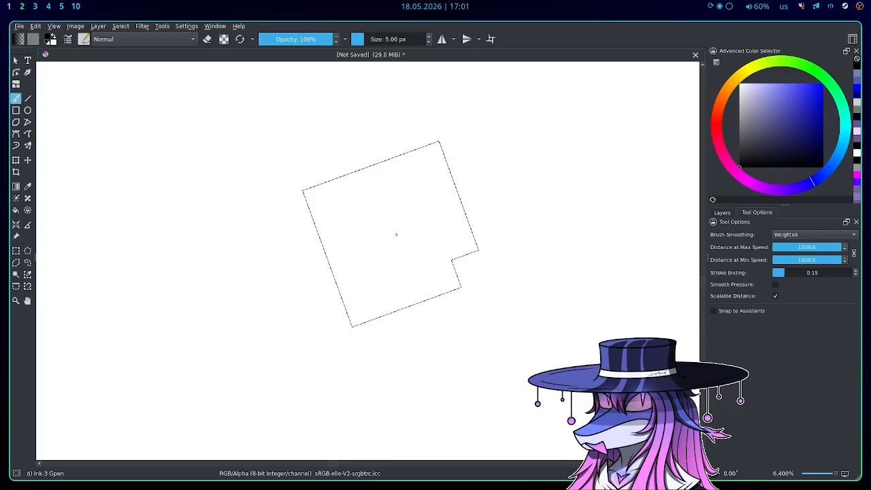
left_click_drag(396, 234, 185, 33)
left_click(186, 25)
left_click(198, 33)
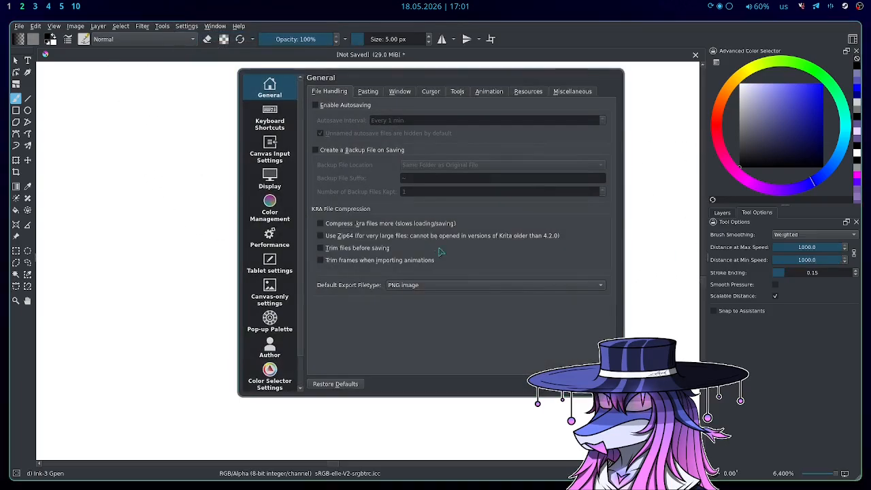
left_click(431, 93)
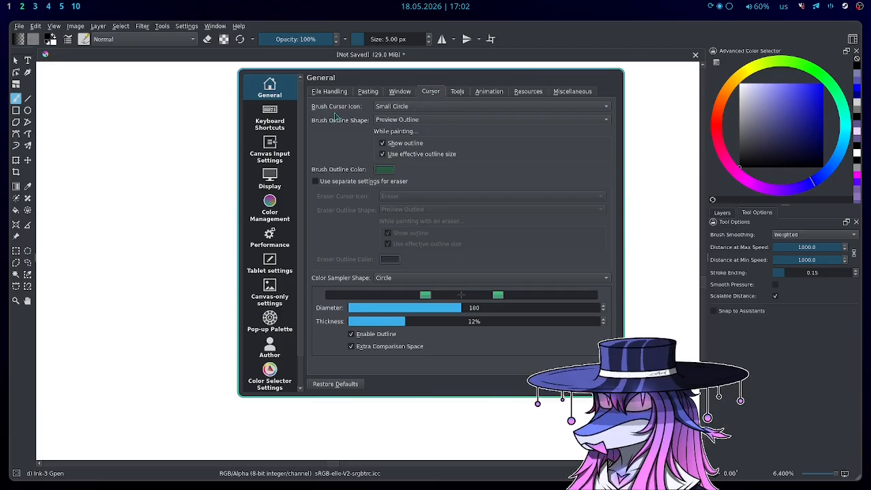
left_click(392, 107)
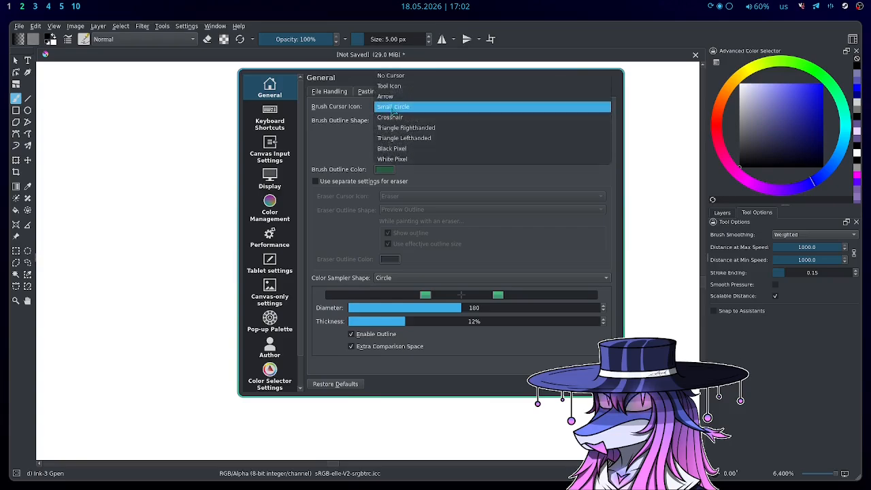
left_click(419, 122)
left_click(553, 384)
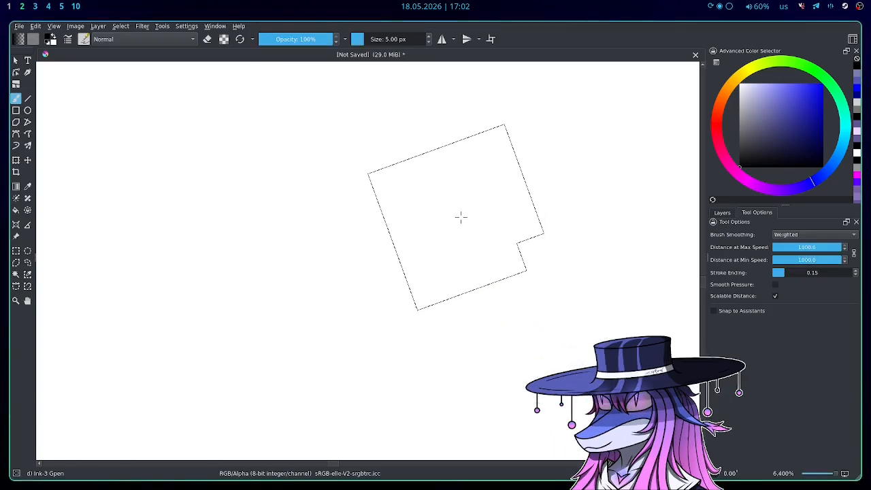
Step: Draw one continuous looping spiral stroke in the blank area to the right of the circles
scroll(429, 242, "down", 7)
scroll(427, 248, "down", 4)
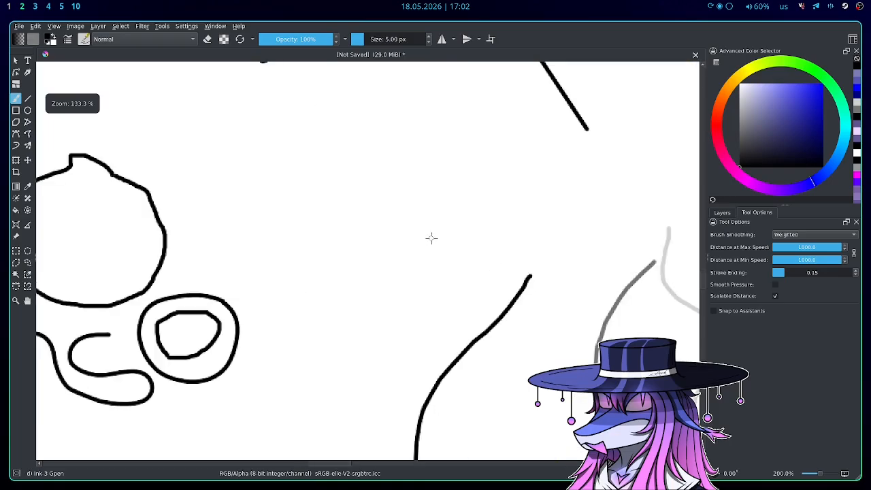
left_click_drag(456, 237, 403, 217)
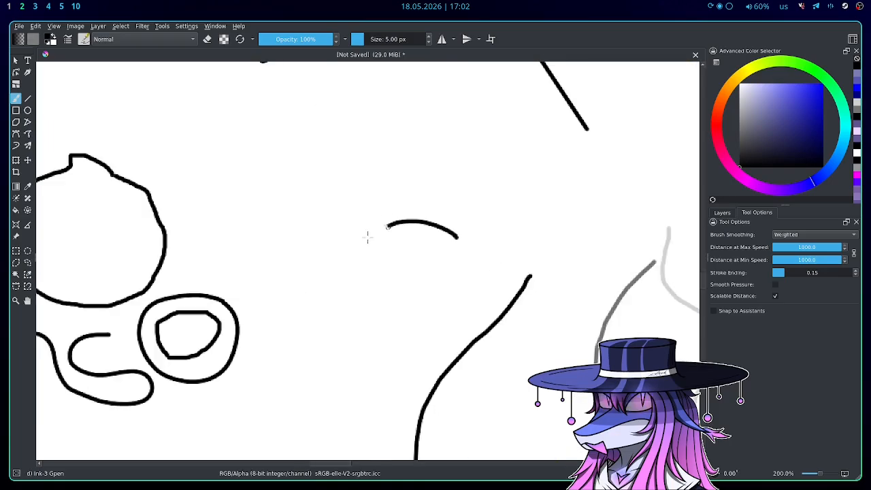
mouse_move(446, 281)
left_mouse_down()
mouse_move(490, 267)
mouse_move(502, 222)
left_mouse_up()
mouse_move(444, 198)
left_mouse_down()
mouse_move(369, 204)
mouse_move(332, 189)
mouse_move(378, 140)
left_mouse_up()
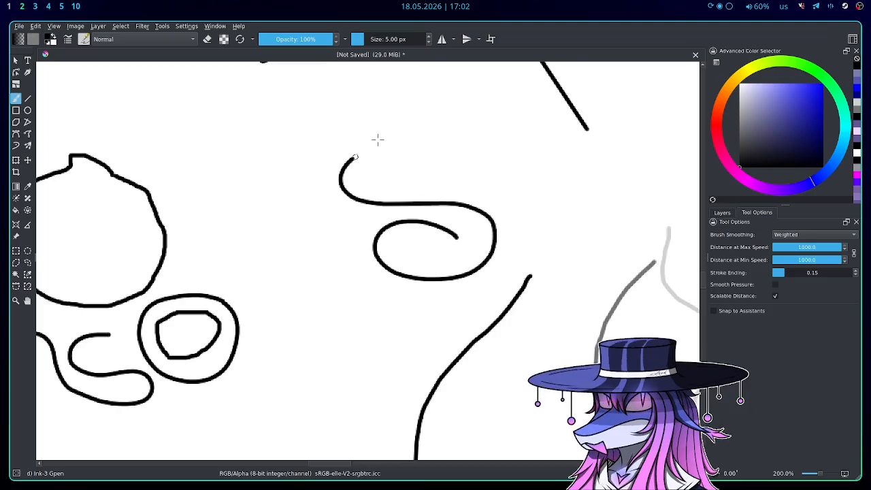
mouse_move(411, 179)
left_mouse_down()
mouse_move(349, 218)
mouse_move(379, 286)
left_mouse_up()
scroll(439, 232, "down", 2)
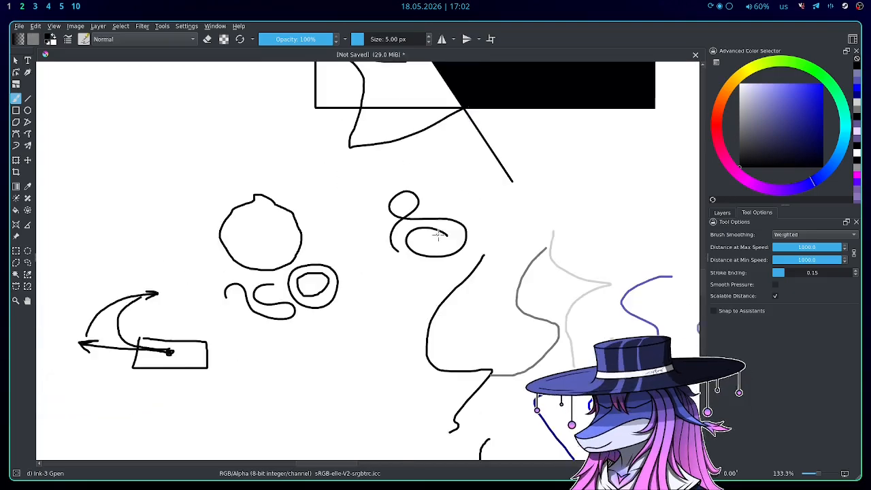
Step: Set the brush cursor icon back to Small Circle in the general cursor settings
scroll(378, 222, "up", 2)
scroll(361, 195, "up", 2)
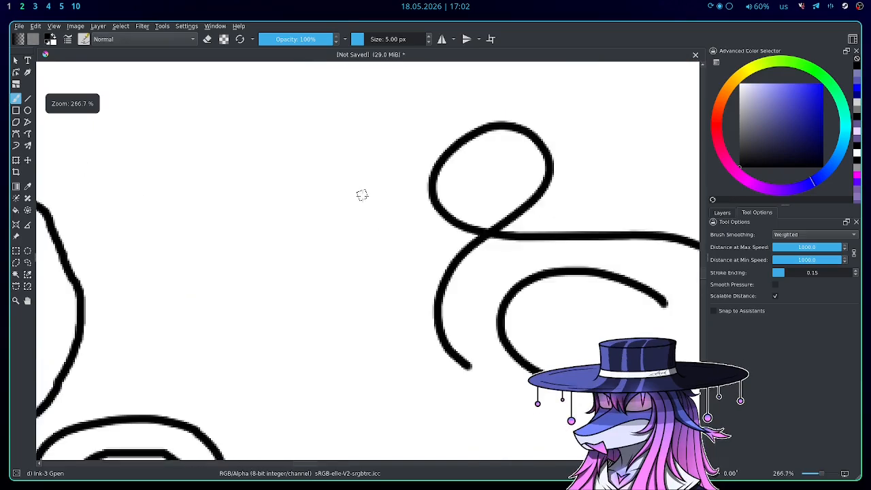
left_click(186, 25)
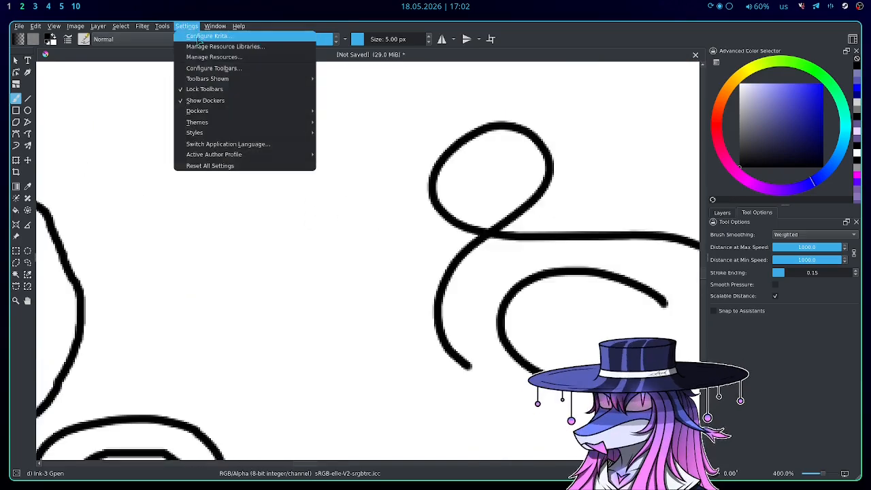
left_click(205, 32)
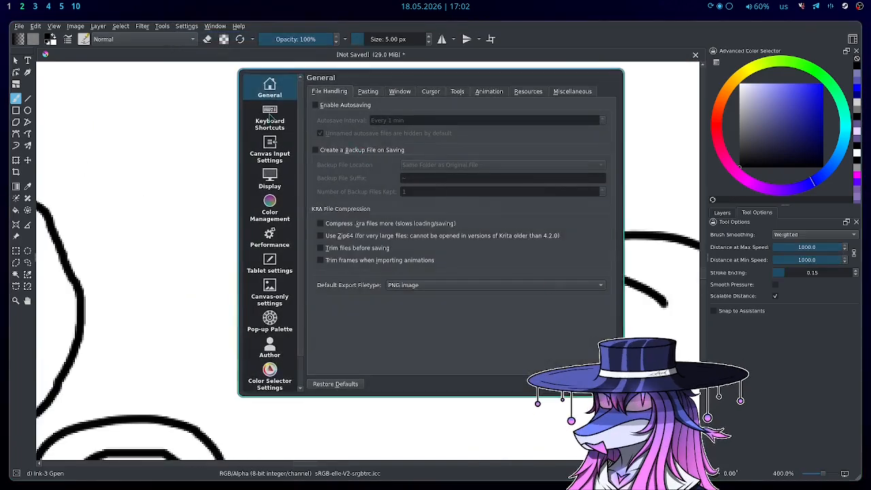
left_click(430, 91)
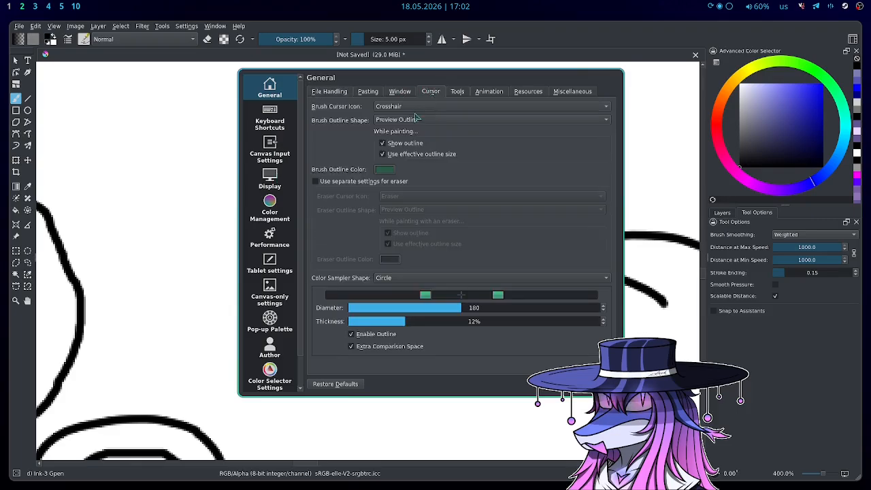
left_click(412, 107)
left_click(409, 93)
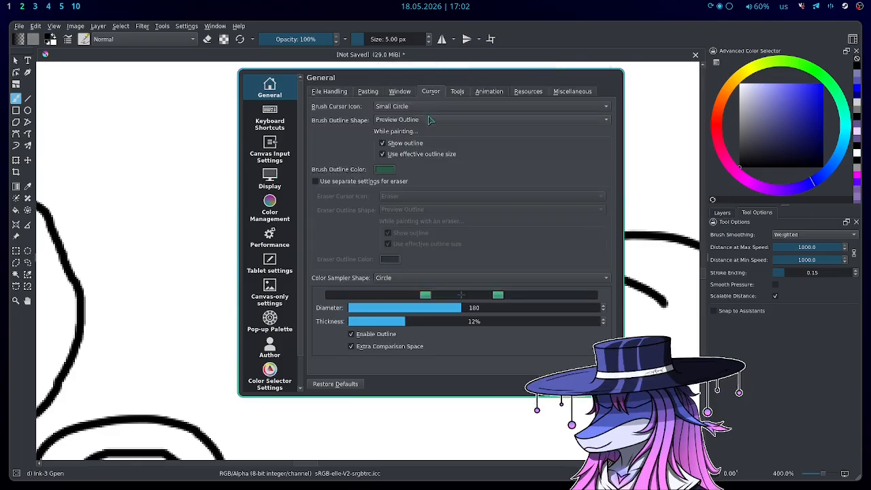
left_click(550, 384)
Step: Draw a hook-shaped curve and a shorter bent curve above the large uneven circle with Weighted smoothing
scroll(431, 178, "down", 4)
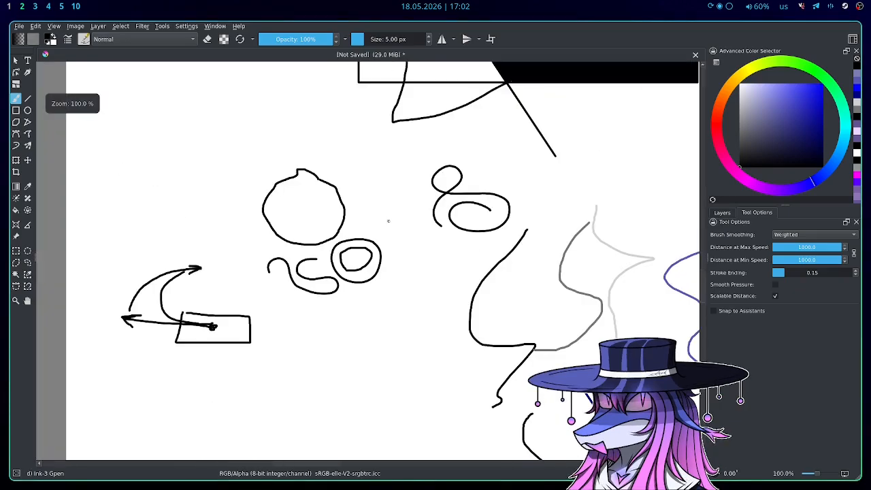
scroll(389, 220, "down", 1)
scroll(408, 235, "up", 2)
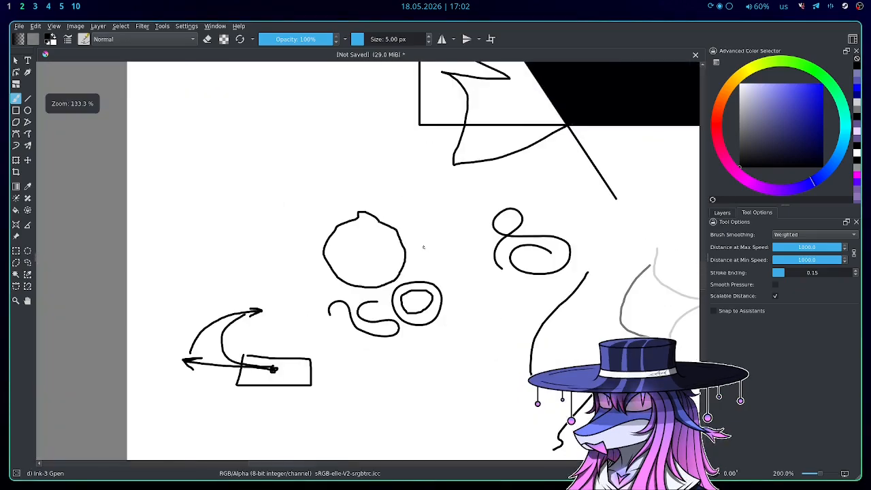
scroll(408, 251, "up", 3)
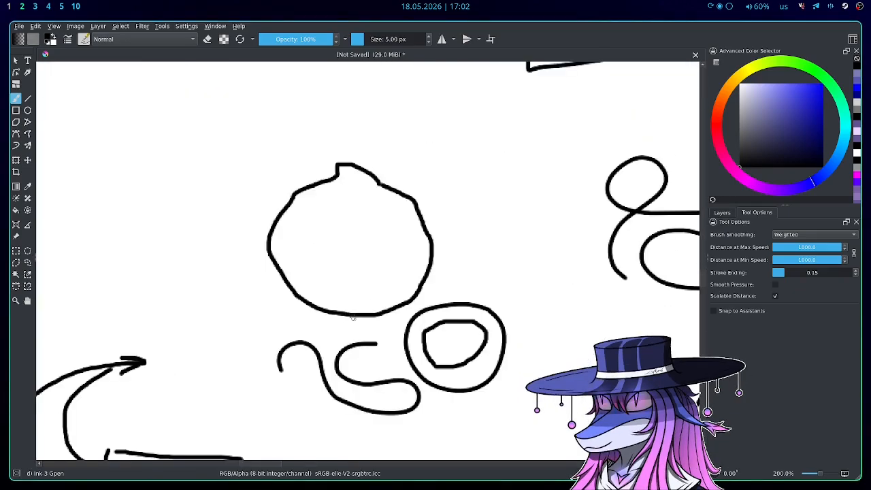
scroll(371, 306, "down", 3)
scroll(399, 245, "up", 4)
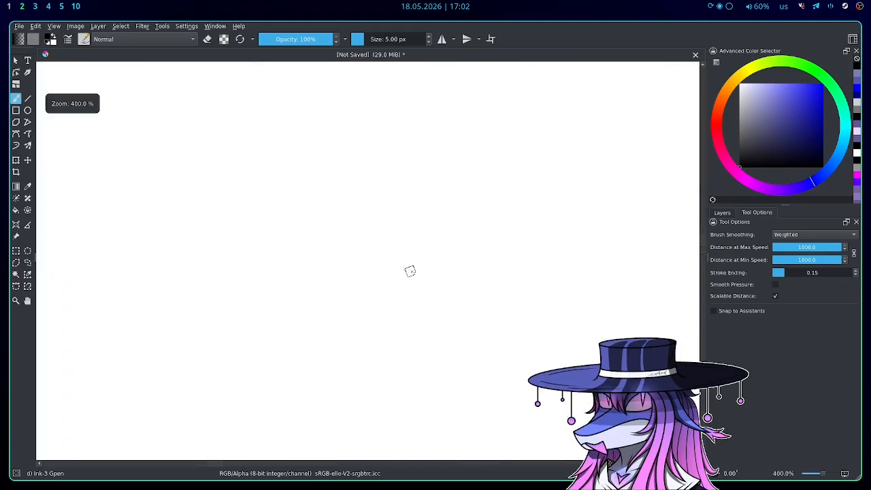
scroll(426, 239, "down", 3)
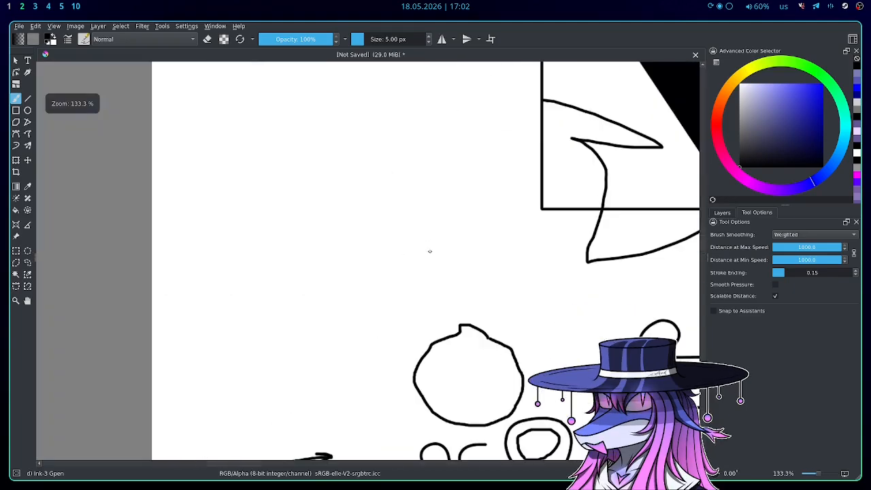
scroll(429, 251, "up", 1)
left_click_drag(414, 258, 437, 202)
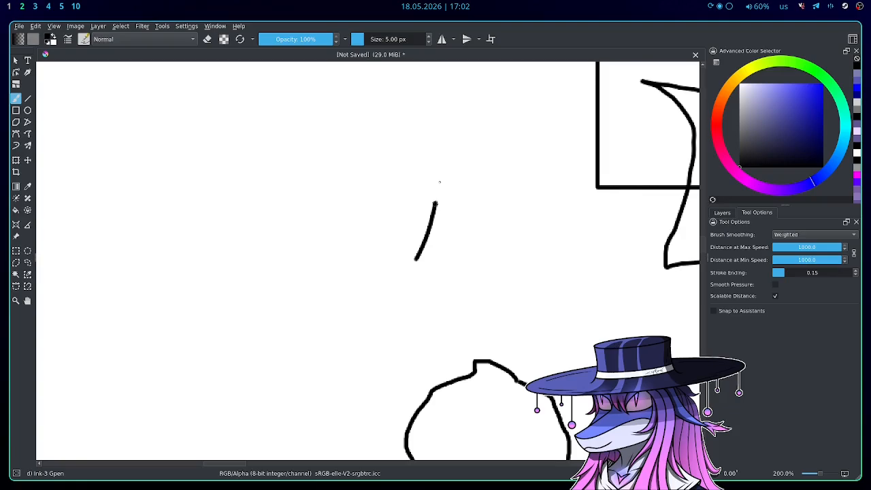
left_click_drag(440, 182, 418, 168)
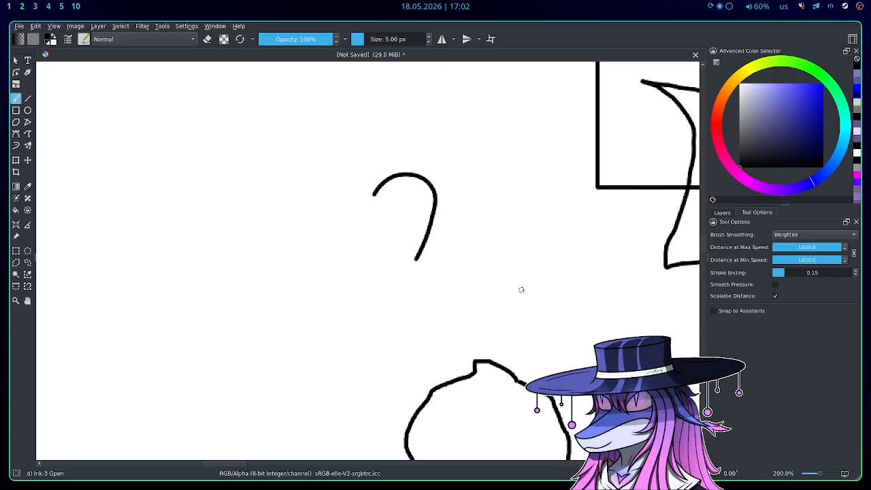
left_click_drag(526, 279, 458, 228)
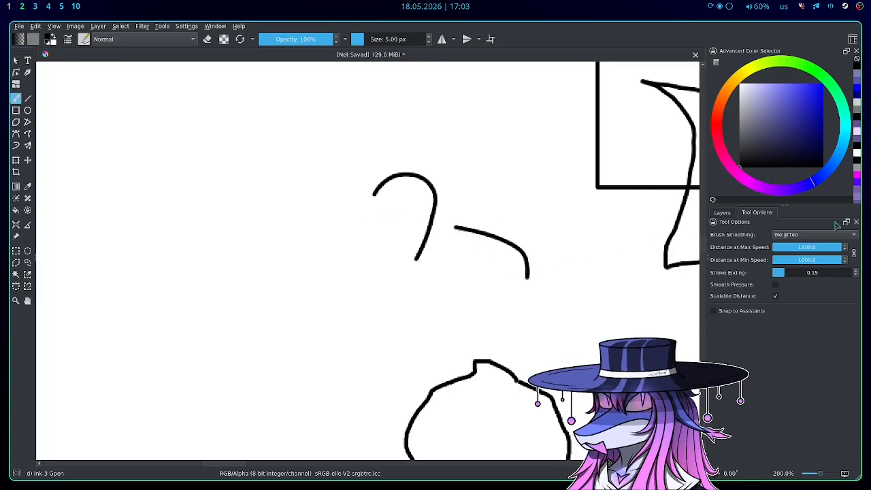
Step: Switch the brush smoothing to Basic and draw a sharply bent stroke to the right of the two smooth curves
left_click(800, 235)
left_click(790, 229)
mouse_move(607, 298)
left_mouse_down()
mouse_move(623, 260)
mouse_move(576, 249)
left_mouse_up()
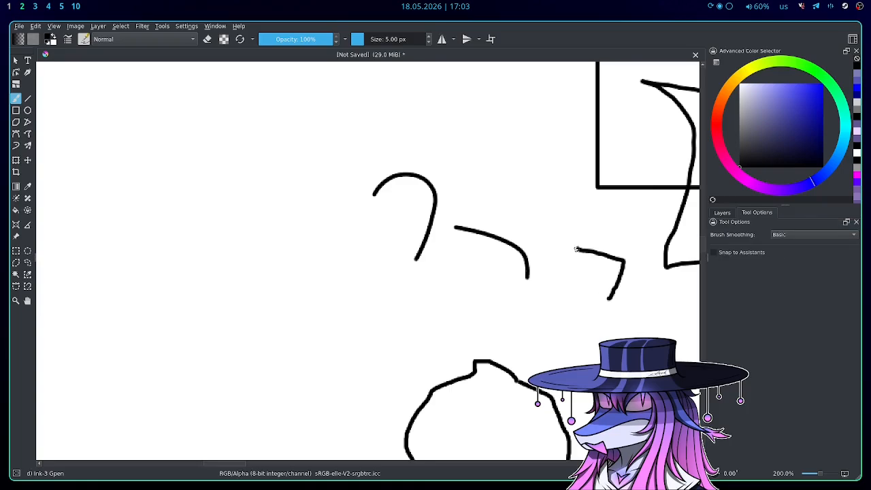
scroll(531, 272, "up", 2)
scroll(331, 267, "down", 2)
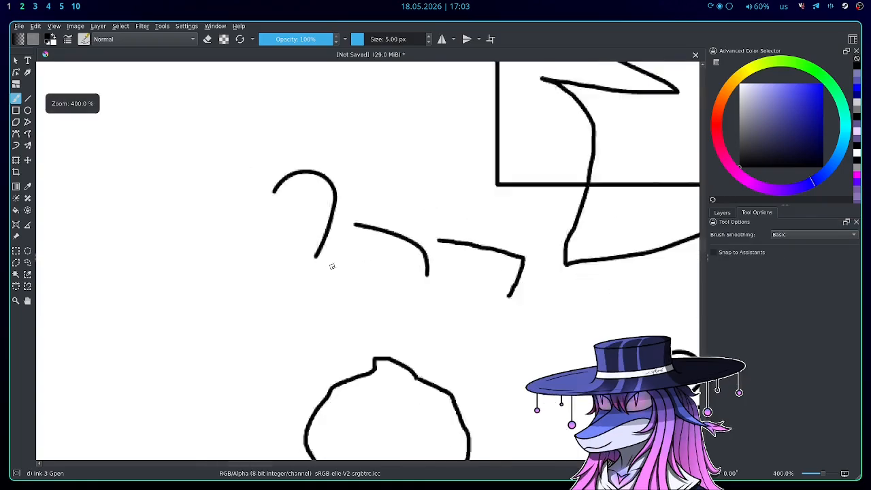
Step: Try a curved stroke with Basic smoothing alongside the middle bent curve and undo it
scroll(546, 266, "up", 2)
mouse_move(325, 294)
left_mouse_down()
mouse_move(313, 218)
mouse_move(256, 190)
left_mouse_up()
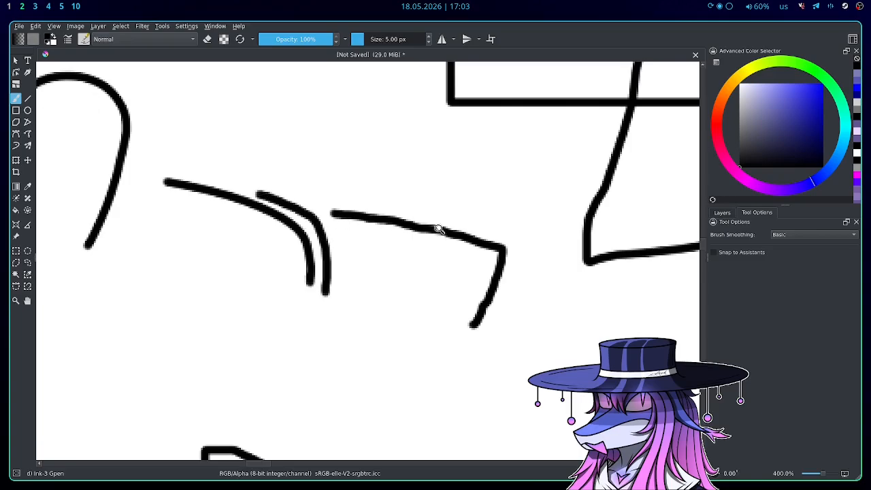
key("ctrl+z")
Step: Switch the brush smoothing to Weighted and draw a smooth outline around the large uneven circle
left_click(792, 238)
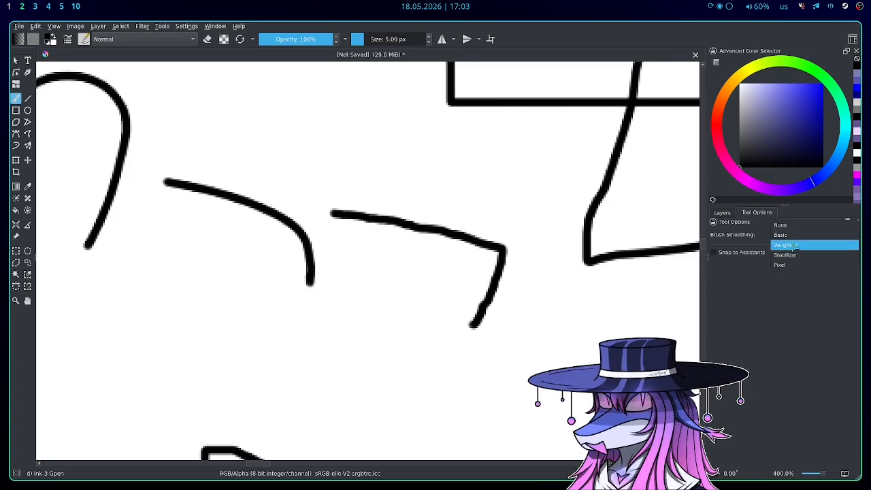
left_click(789, 244)
scroll(374, 228, "down", 5)
scroll(378, 227, "up", 3)
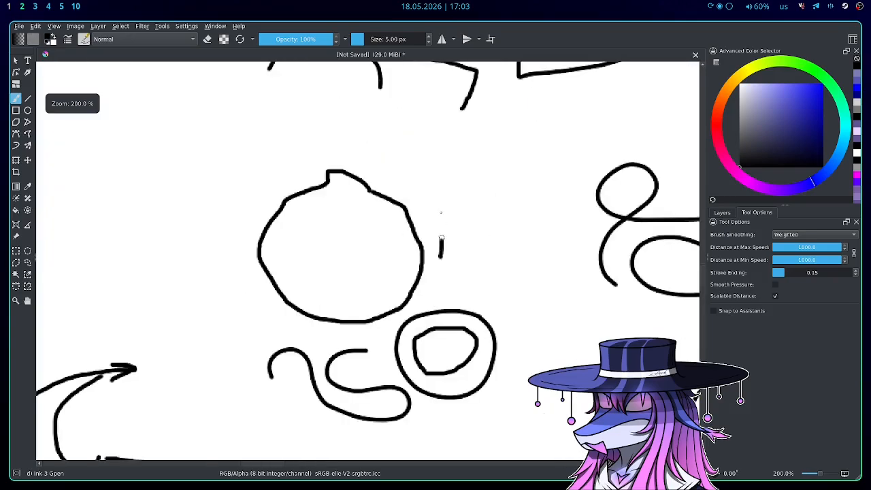
left_click_drag(441, 238, 424, 193)
mouse_move(352, 160)
left_mouse_down()
mouse_move(320, 143)
mouse_move(302, 154)
mouse_move(295, 187)
left_mouse_up()
mouse_move(261, 201)
left_mouse_down()
mouse_move(235, 247)
mouse_move(247, 295)
mouse_move(288, 332)
mouse_move(330, 345)
mouse_move(375, 347)
mouse_move(423, 321)
mouse_move(443, 291)
mouse_move(429, 236)
left_mouse_up()
Step: Change the brush smoothing mode from Weighted to Basic
scroll(429, 236, "down", 4, "ctrl")
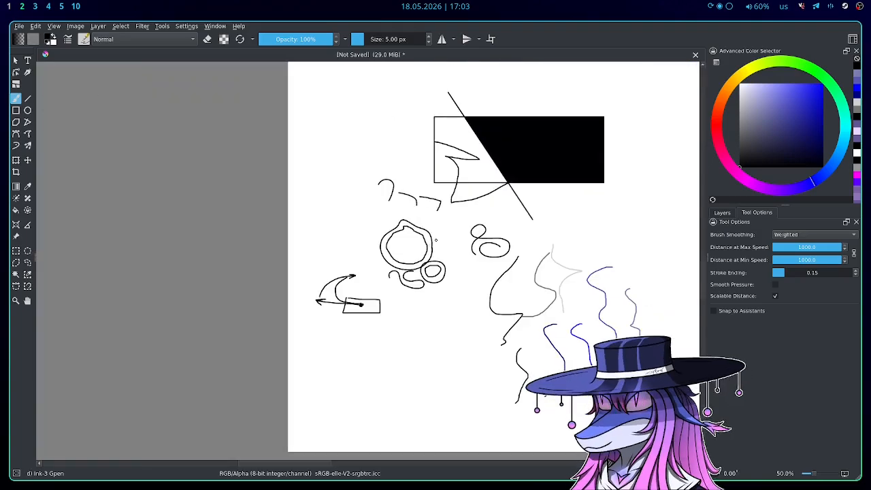
scroll(436, 240, "up", 3, "ctrl")
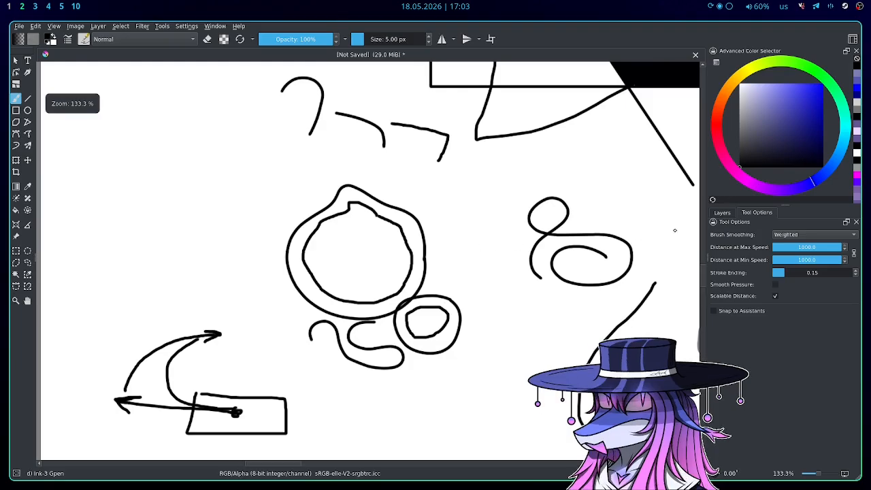
left_click(814, 235)
left_click(800, 225)
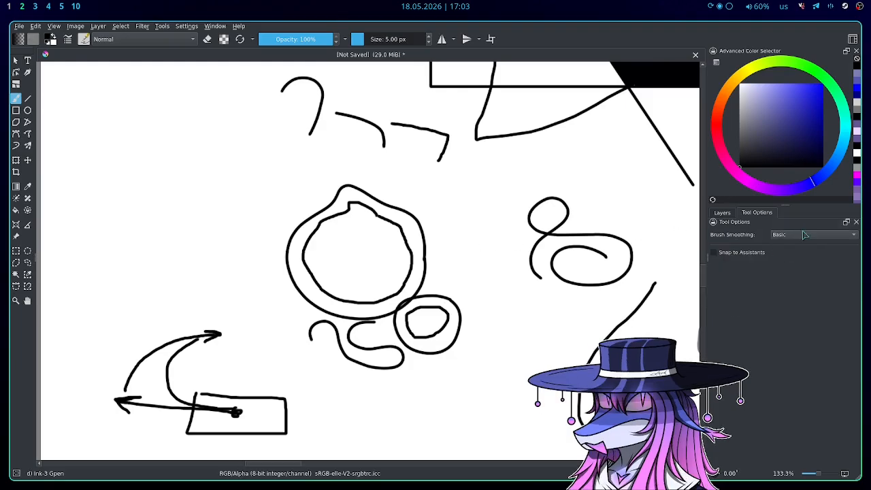
Step: Bring the Layers docker back to the front and view the large double circle
left_click(723, 213)
scroll(430, 232, "up", 6, "ctrl")
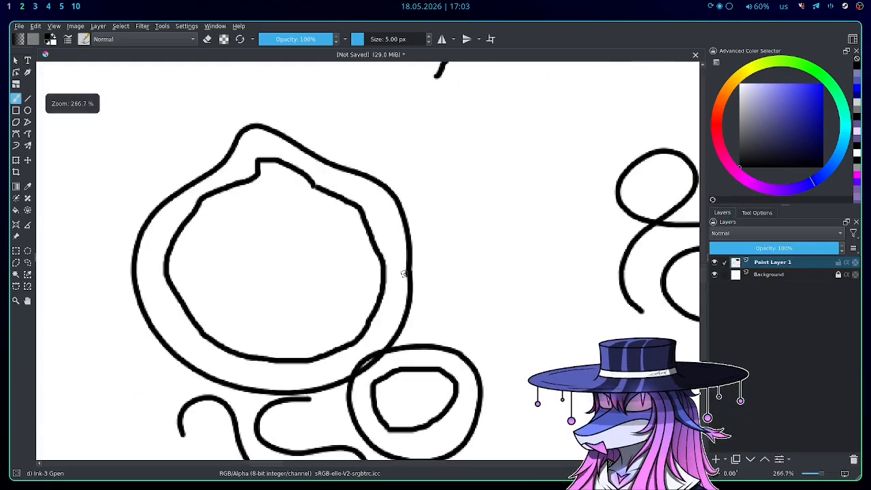
scroll(409, 230, "down", 4, "ctrl")
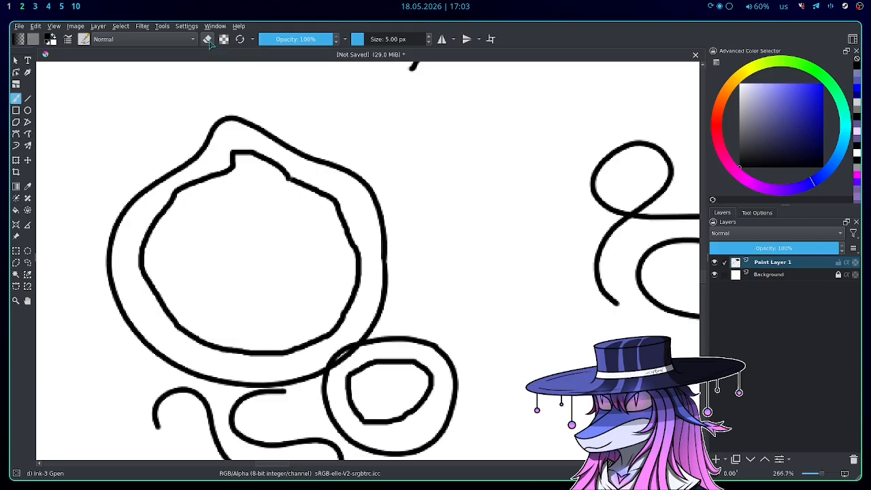
Step: Turn on eraser mode, try an erasing stroke at the small circle's inner outline, and undo it
left_click(207, 38)
scroll(363, 141, "down", 2)
scroll(374, 257, "up", 4)
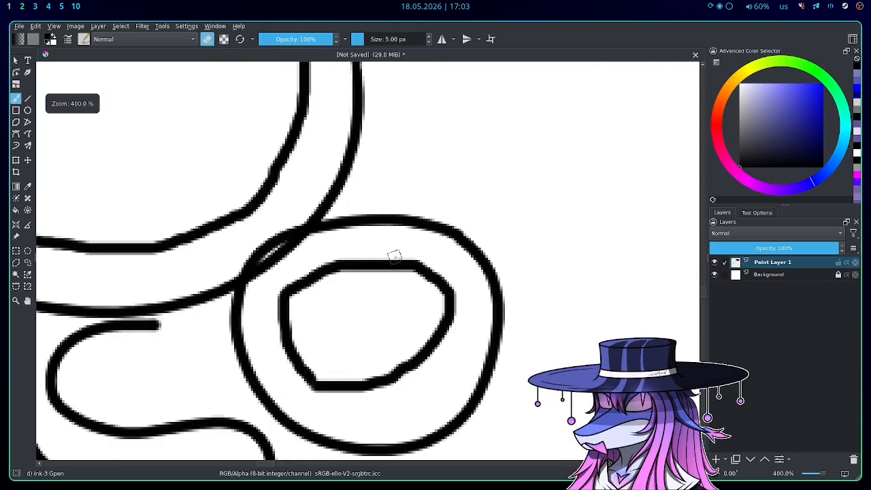
mouse_move(387, 284)
left_mouse_down()
mouse_move(416, 194)
mouse_move(398, 344)
mouse_move(393, 308)
mouse_move(435, 195)
mouse_move(394, 295)
mouse_move(416, 294)
left_mouse_up()
key("ctrl+z")
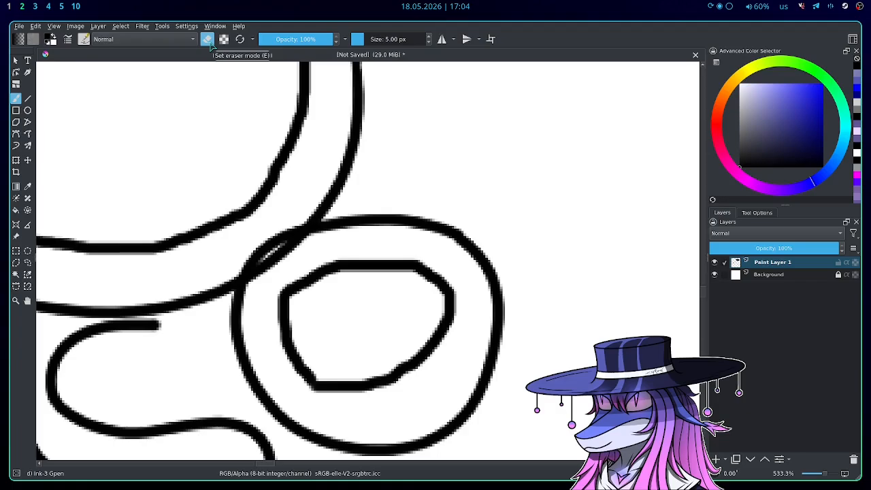
Step: Erase a diagonal gap across both outlines of the small circle at their upper right
scroll(409, 178, "down", 1)
scroll(430, 204, "up", 1)
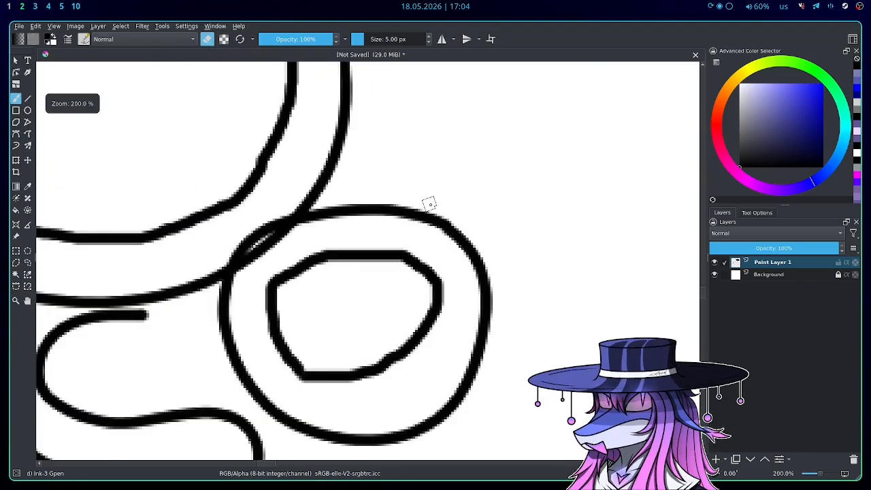
key("e")
key("e")
mouse_move(428, 205)
left_mouse_down()
mouse_move(407, 281)
mouse_move(449, 212)
mouse_move(439, 196)
mouse_move(407, 272)
left_mouse_up()
scroll(414, 238, "down", 3)
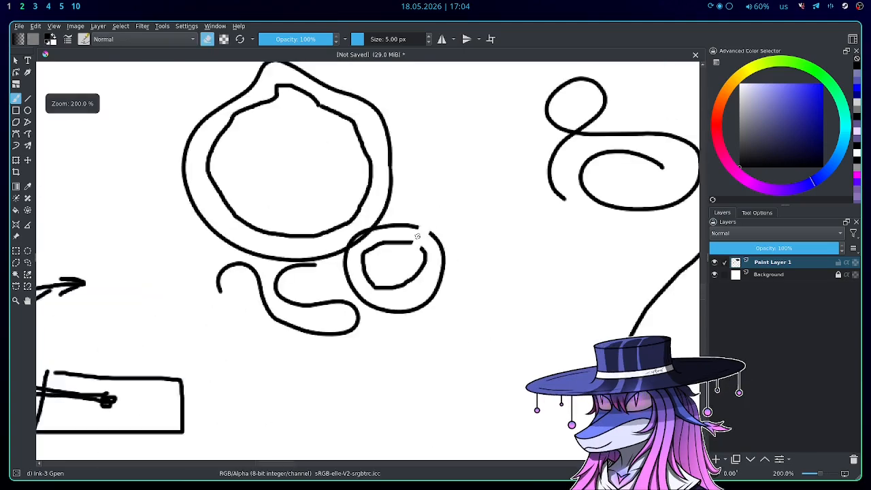
Step: Turn off eraser mode and draw a black diagonal stroke through the gap in the small circle's outlines
scroll(417, 236, "up", 2)
key("e")
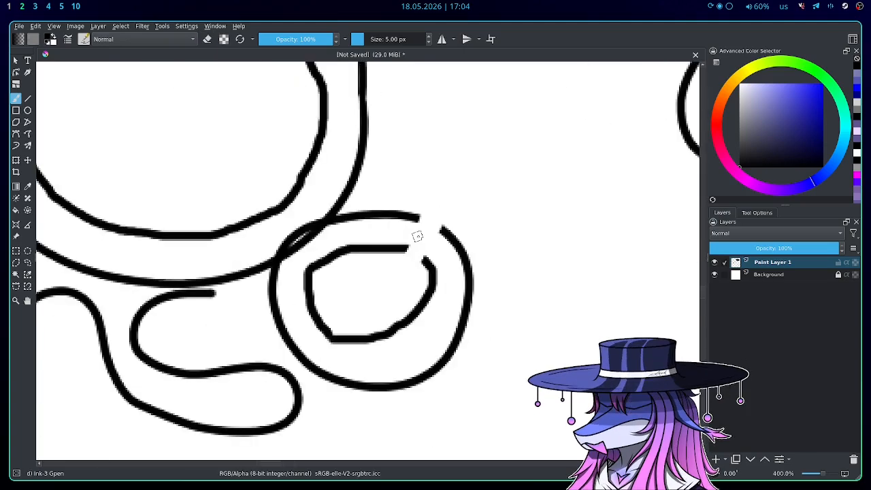
left_click_drag(441, 204, 406, 281)
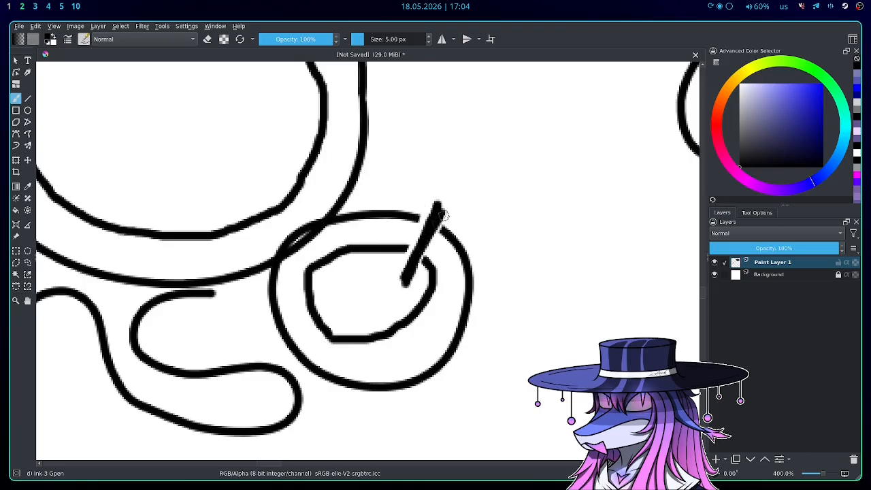
scroll(437, 216, "down", 4)
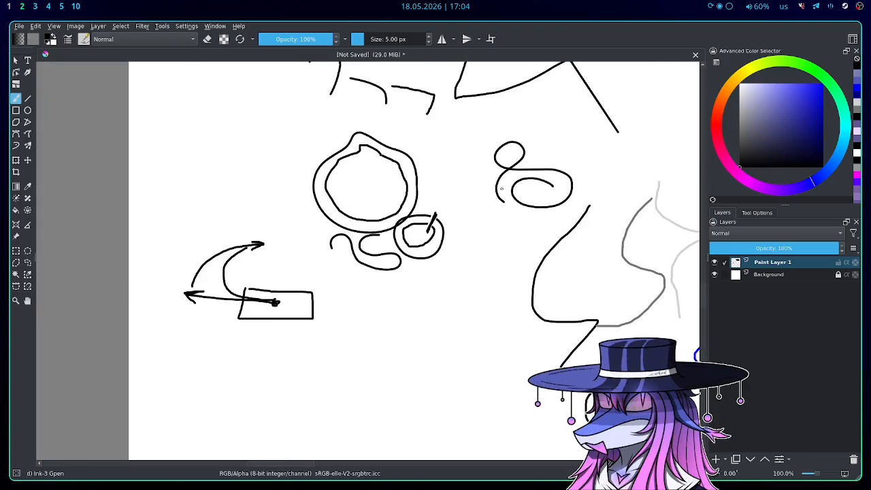
Step: Erase a vertical gap across the tops of both small circle outlines, then switch back to painting
scroll(418, 205, "up", 4)
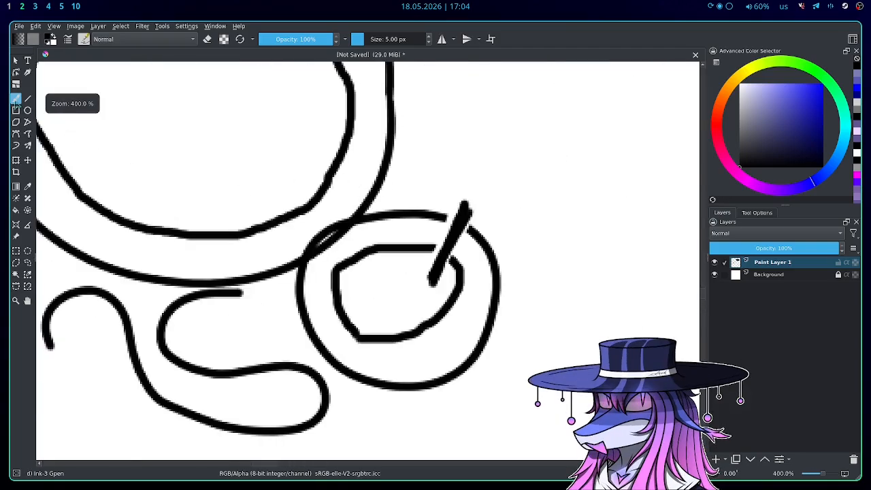
scroll(408, 198, "up", 1)
key("e")
mouse_move(398, 297)
left_mouse_down()
mouse_move(400, 186)
mouse_move(399, 294)
mouse_move(407, 169)
mouse_move(401, 289)
mouse_move(418, 175)
left_mouse_up()
left_click_drag(423, 205, 419, 273)
key("e")
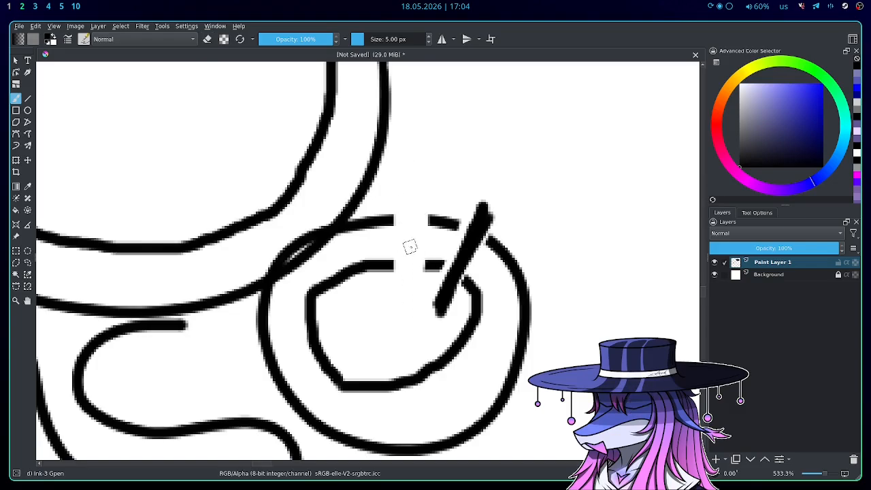
Step: Draw a vertical black stroke through the gap at the top of the small circle's outlines
left_click_drag(408, 192, 409, 310)
left_click_drag(409, 174, 409, 313)
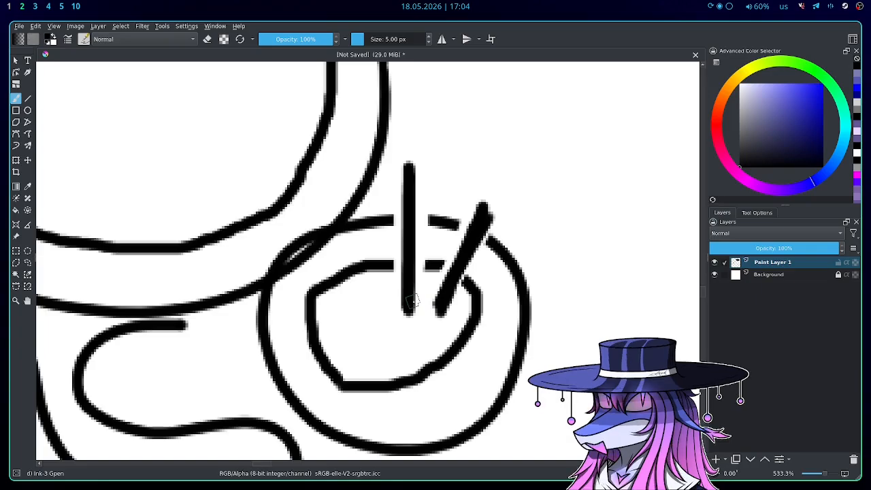
scroll(412, 294, "down", 7)
scroll(382, 250, "up", 1)
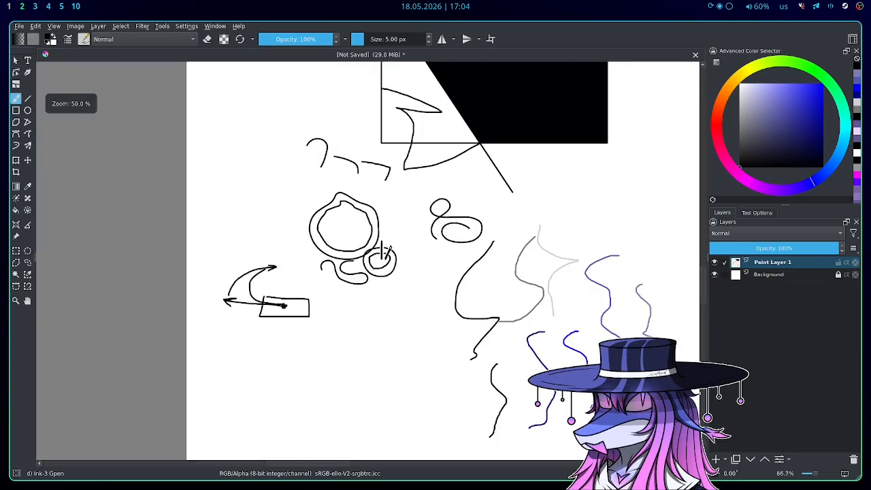
scroll(382, 251, "down", 1)
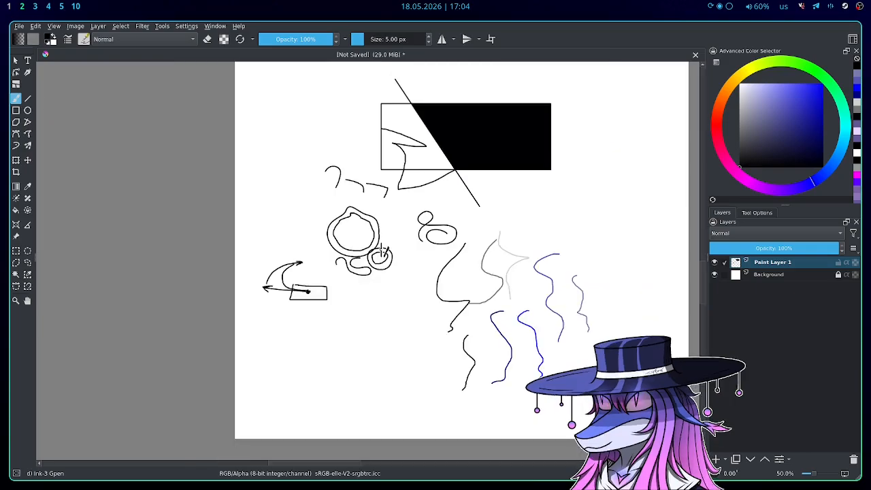
scroll(361, 220, "up", 1)
scroll(361, 221, "up", 1)
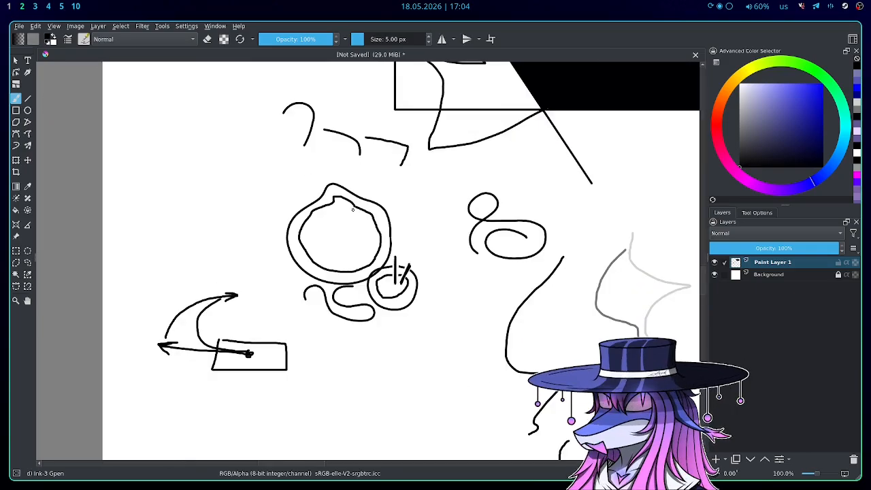
scroll(371, 262, "up", 2)
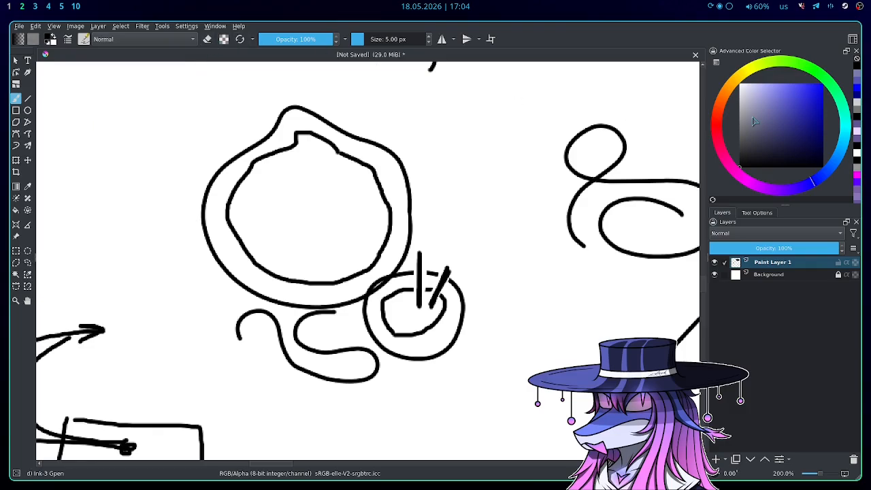
Step: Look at the Brush Smoothing setting in the brush's tool options and return to the Layers docker
left_click(757, 213)
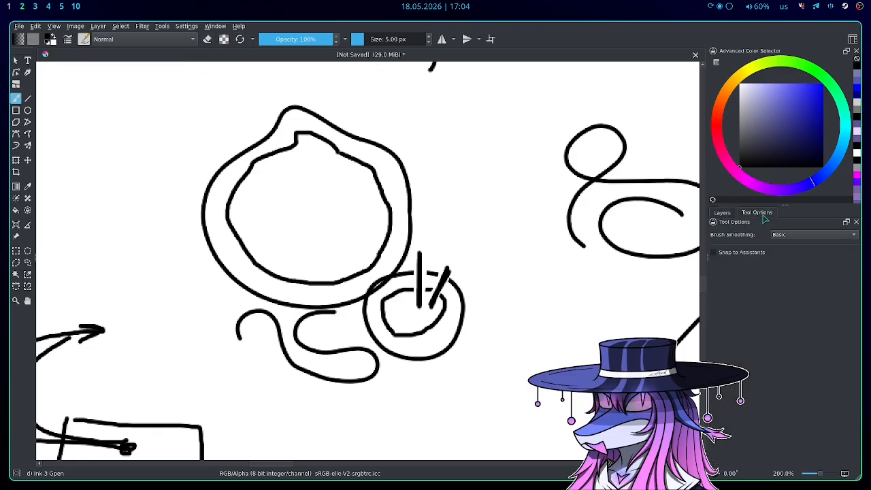
left_click(791, 237)
left_click(791, 236)
left_click(724, 216)
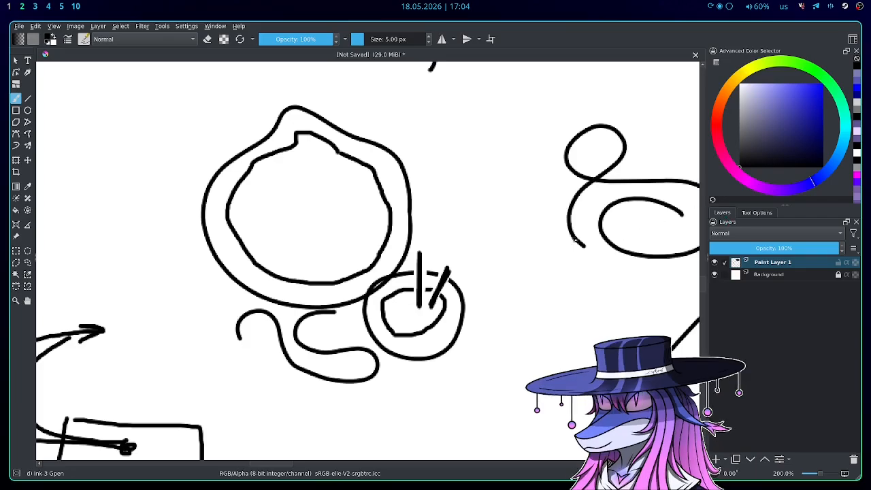
left_click_drag(575, 241, 584, 247)
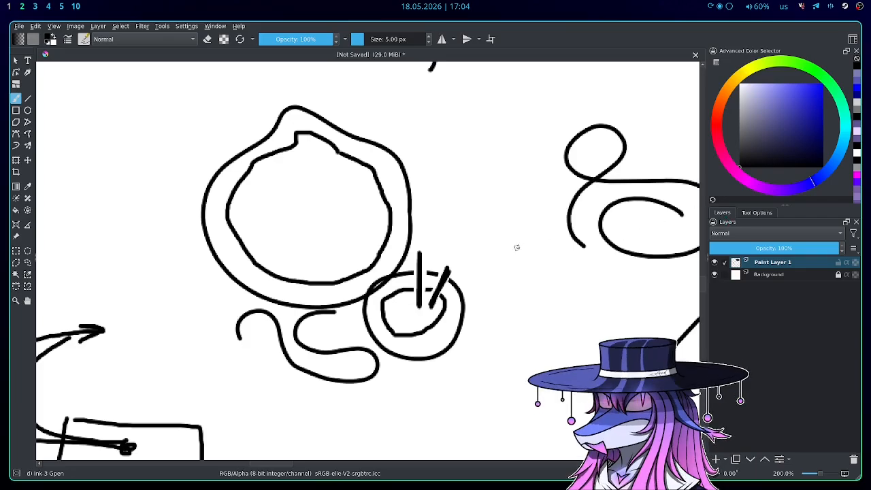
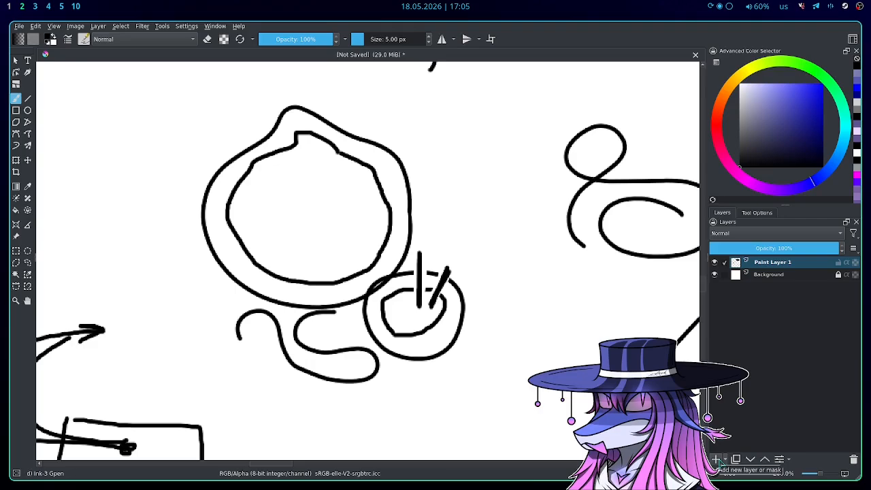
Step: Add a new paint layer and move it below Paint Layer 1
left_click(716, 460)
scroll(313, 209, "up", 3)
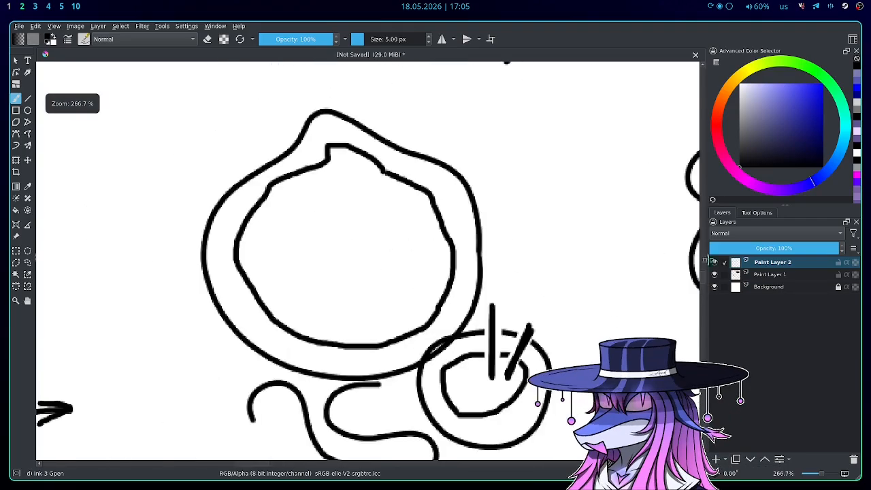
left_click_drag(765, 264, 776, 277)
scroll(378, 250, "down", 1)
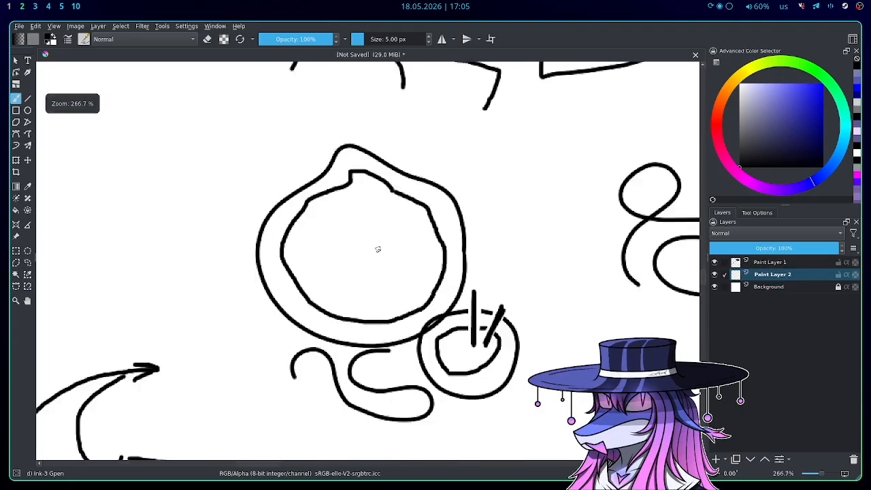
Step: Try a medium blue scribble across the large circle's right outlines on Paint Layer 2 and undo it
scroll(379, 228, "up", 1)
left_click(821, 85)
left_click(781, 109)
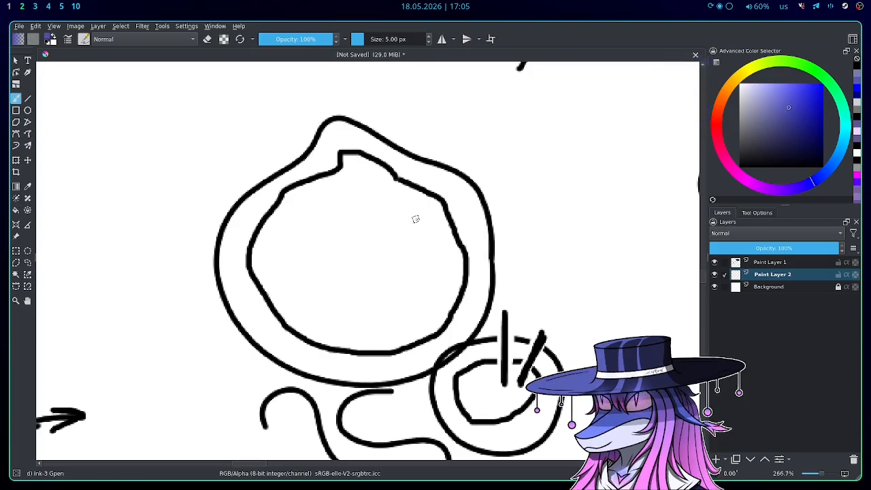
scroll(415, 219, "up", 2)
mouse_move(365, 237)
left_mouse_down()
mouse_move(454, 184)
mouse_move(529, 201)
mouse_move(625, 247)
mouse_move(442, 357)
left_mouse_up()
scroll(450, 260, "down", 2)
scroll(570, 263, "up", 1)
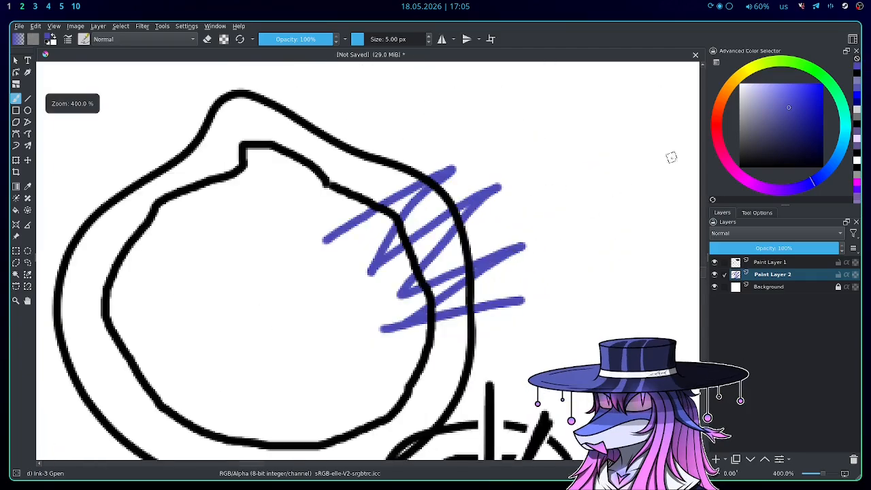
key("ctrl+z")
Step: Choose a pale lavender color and scribble across the large circle's right outlines on Paint Layer 2
left_click(760, 97)
mouse_move(345, 240)
left_mouse_down()
mouse_move(409, 233)
mouse_move(350, 284)
mouse_move(443, 315)
mouse_move(486, 313)
left_mouse_up()
scroll(486, 313, "down", 4)
scroll(449, 272, "up", 4)
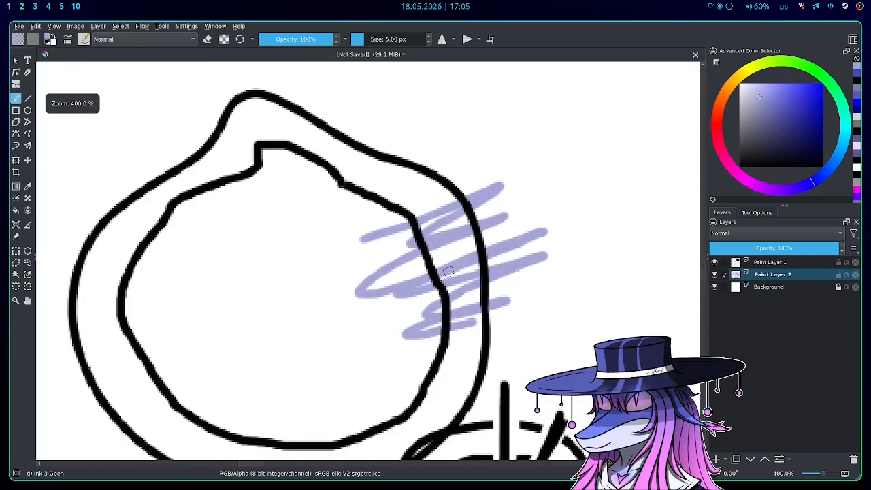
scroll(448, 272, "down", 3)
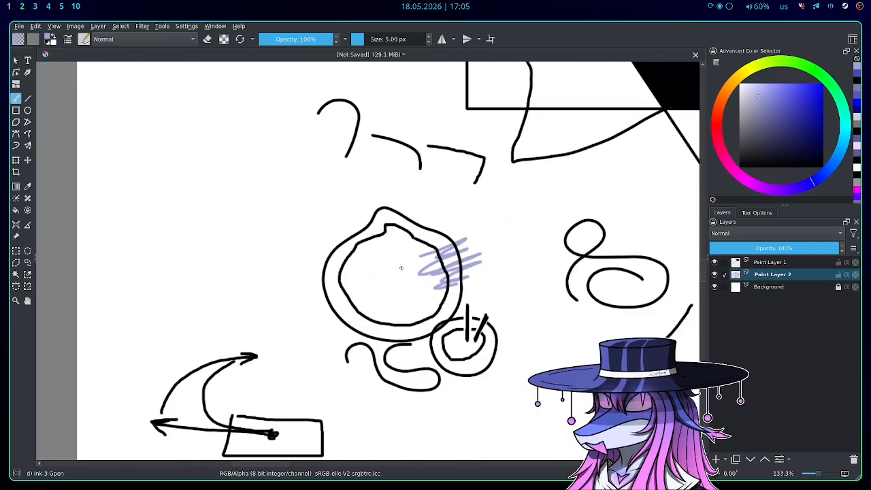
scroll(401, 268, "up", 2)
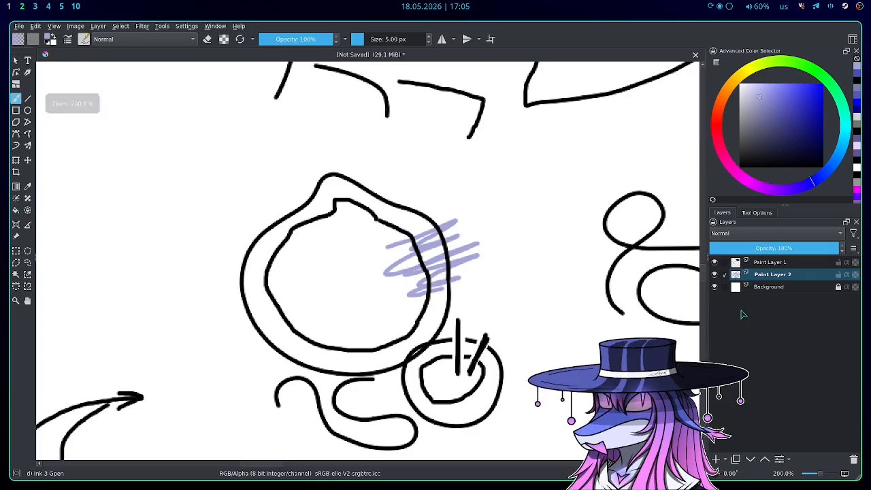
scroll(417, 293, "down", 2)
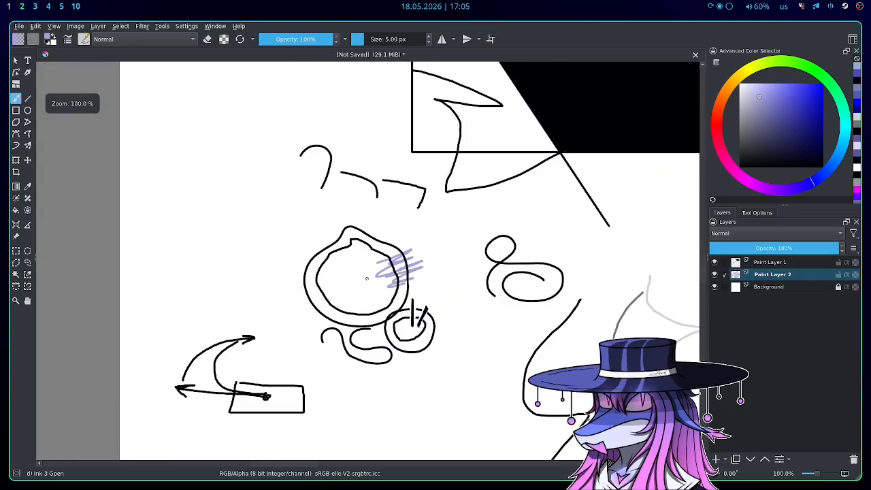
scroll(382, 272, "down", 1)
scroll(422, 204, "up", 4)
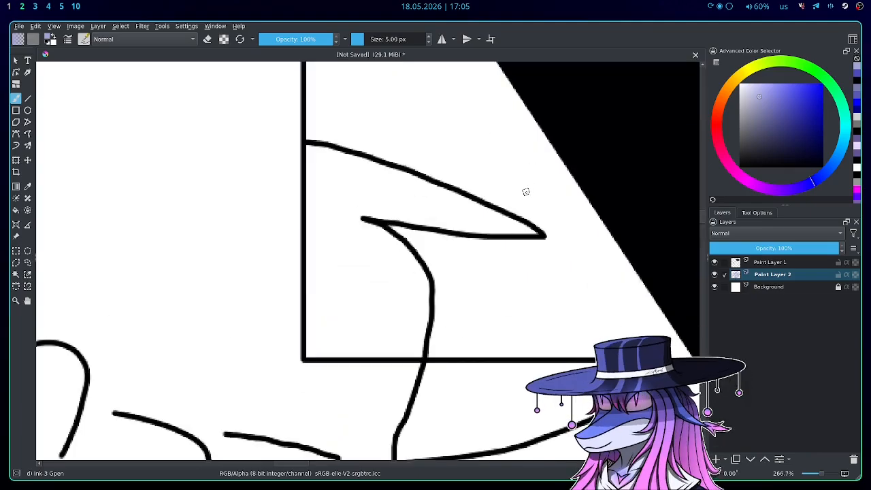
Step: Choose the Fill tool and set its fill mode to fill the current selection
left_click(16, 210)
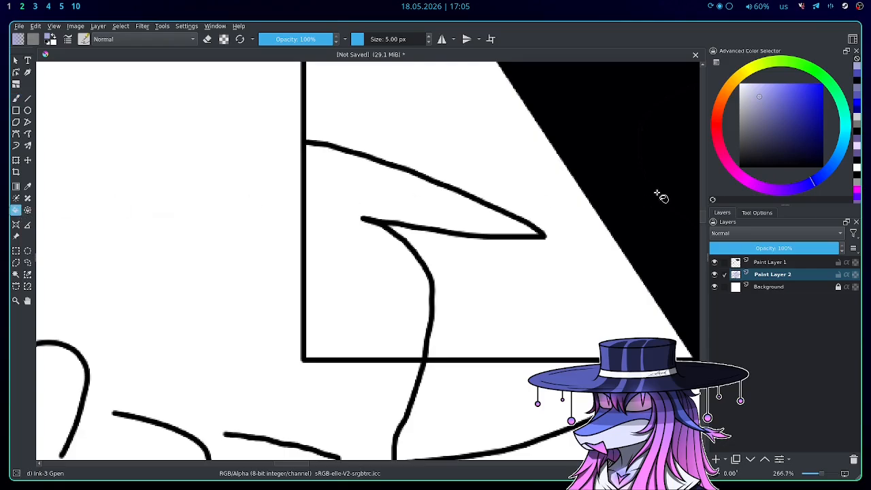
left_click(757, 213)
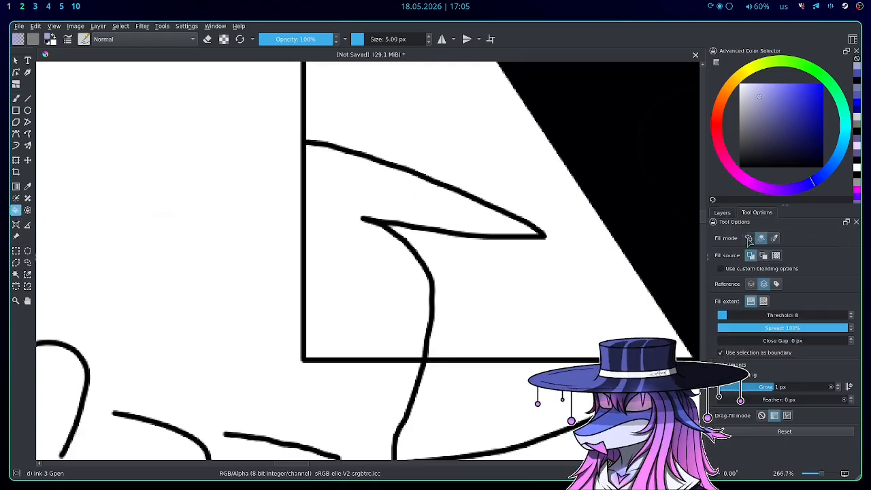
left_click(748, 237)
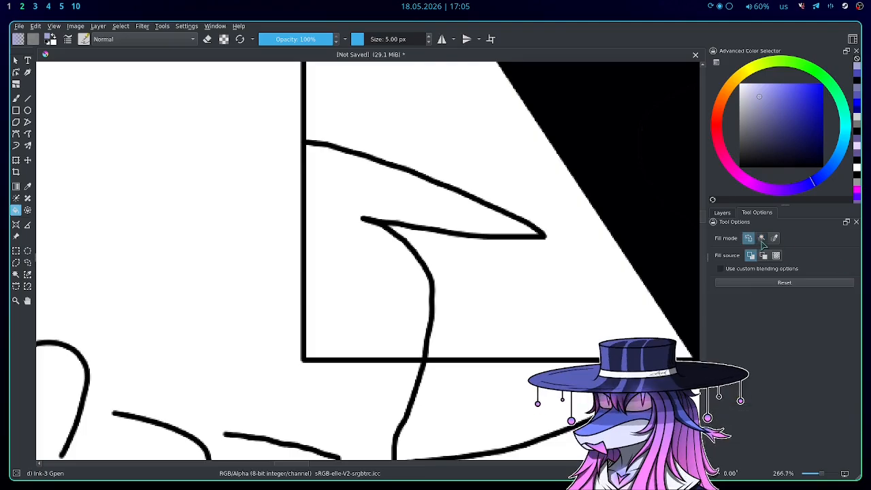
scroll(377, 272, "down", 2)
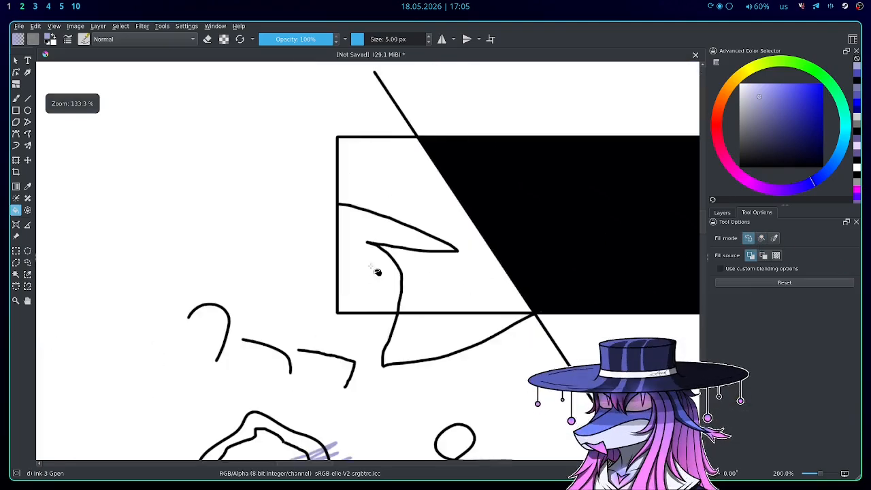
scroll(379, 271, "up", 1)
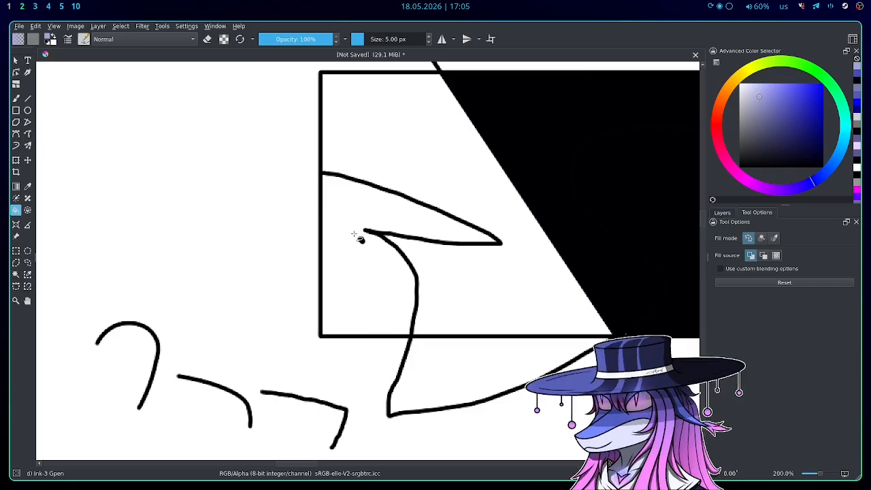
scroll(409, 233, "down", 6)
scroll(409, 233, "up", 4)
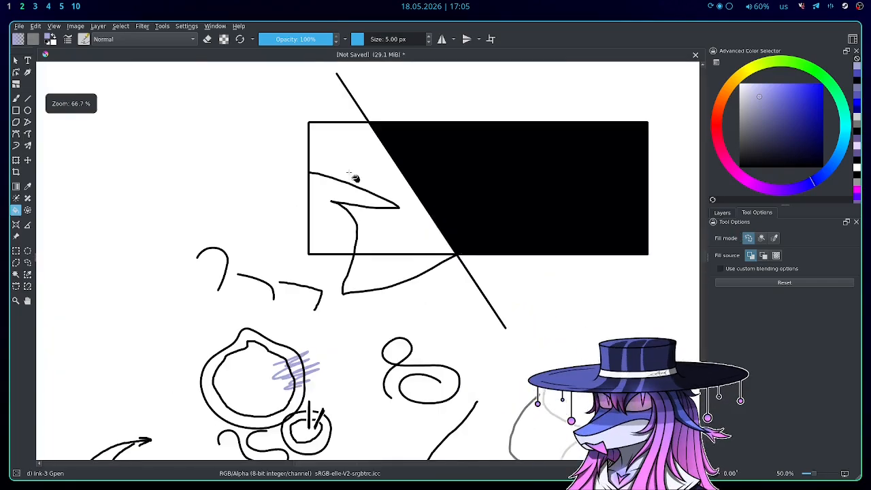
Step: Set the Fill tool's fill mode to fill a contiguous region
left_click(718, 213)
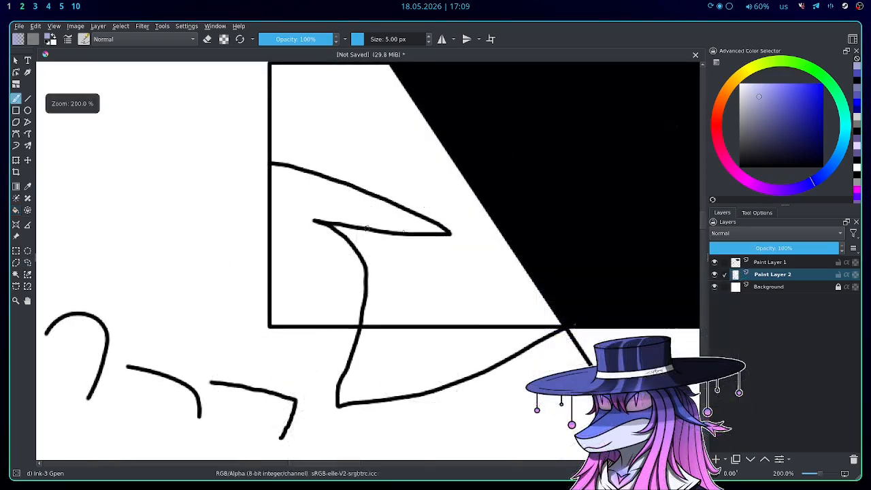
left_click(15, 98)
scroll(433, 240, "down", 1)
scroll(435, 243, "down", 1)
scroll(460, 211, "up", 1)
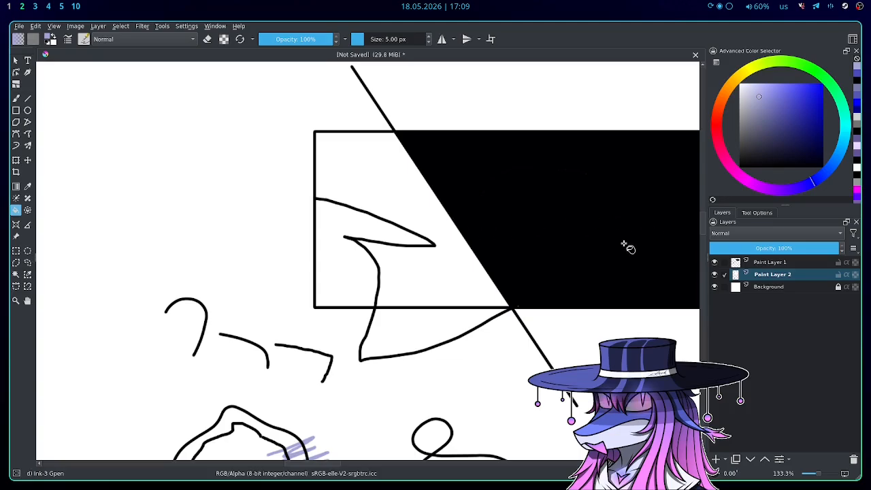
scroll(342, 263, "up", 1)
left_click(760, 214)
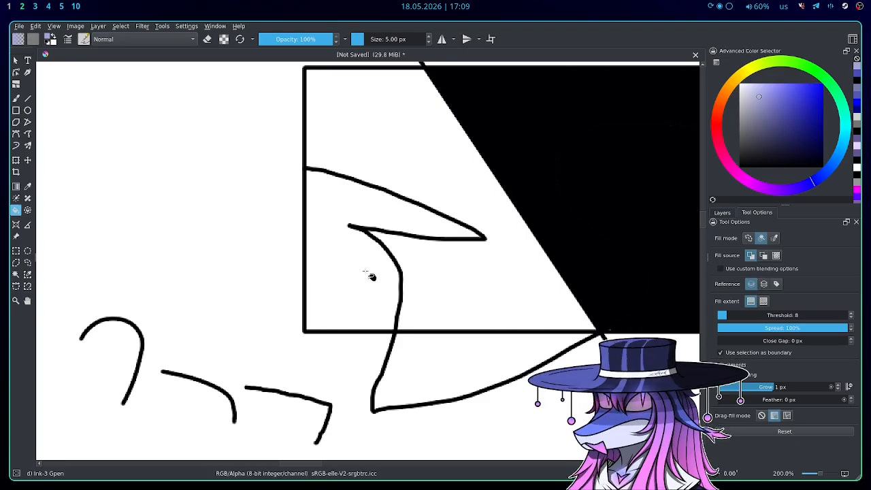
Step: Try filling the enclosed area in the rectangle's left part with lavender on Paint Layer 2 and undo it
left_click(344, 262)
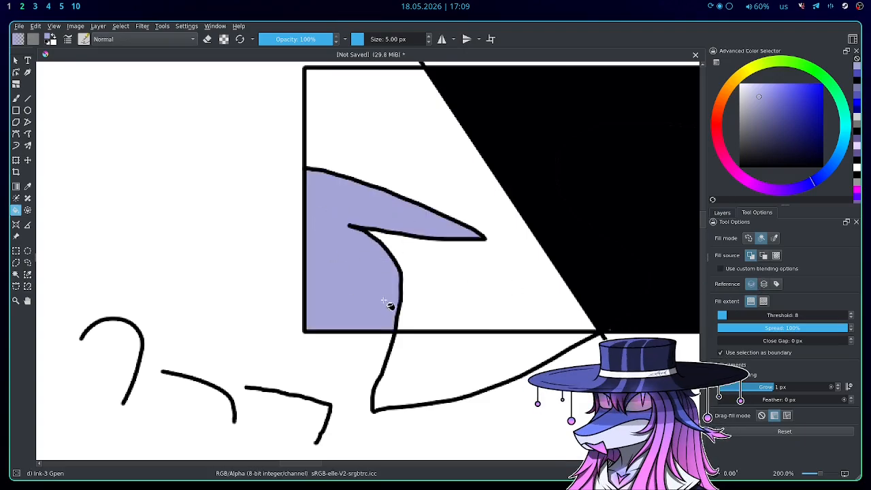
left_click(727, 214)
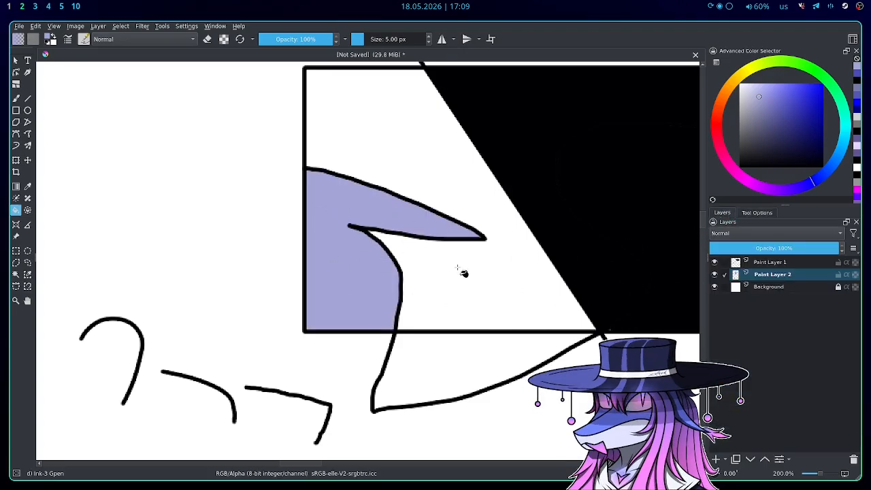
key("ctrl+z")
scroll(370, 252, "up", 1)
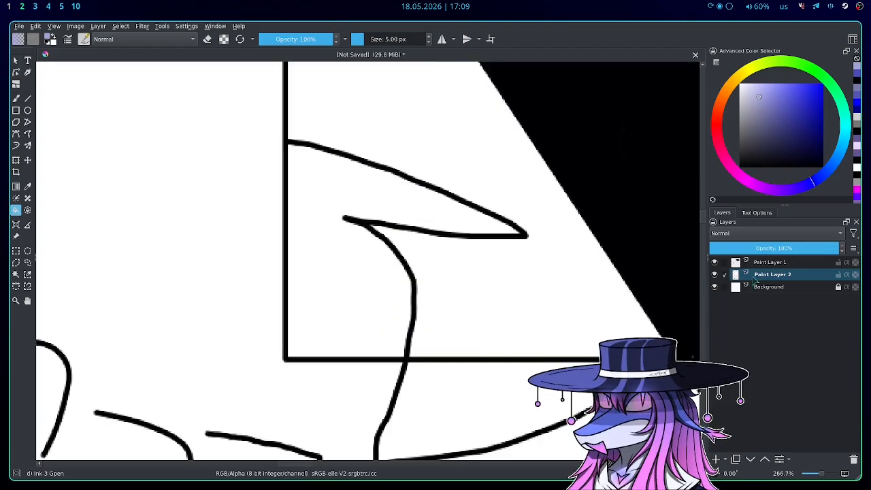
Step: Try the lavender fill beside the curved outline again, check the fill's reference option, and undo the fill
mouse_move(754, 281)
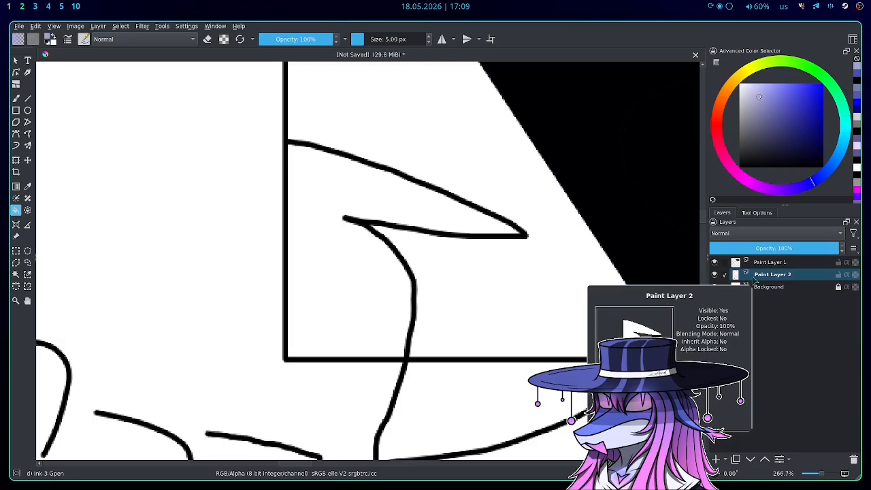
key("l")
key("w")
key("l")
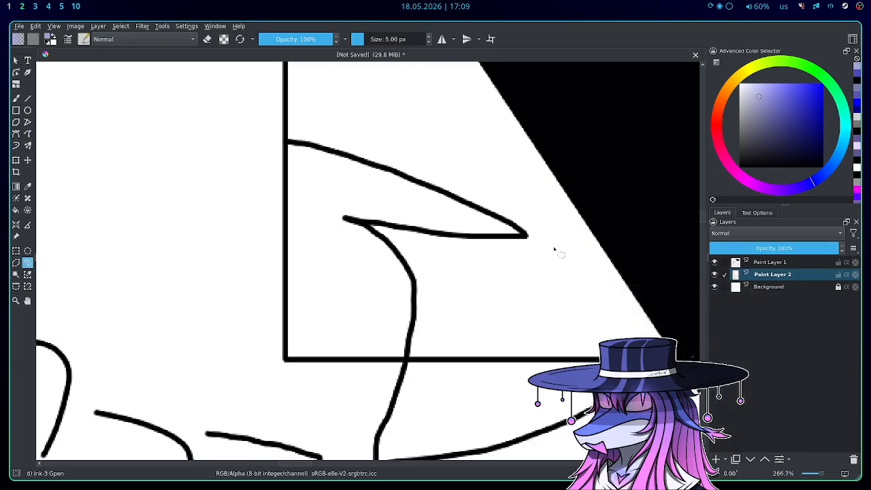
mouse_move(548, 228)
left_mouse_down()
mouse_move(308, 121)
mouse_move(271, 390)
mouse_move(448, 403)
mouse_move(574, 318)
left_mouse_up()
key("f")
left_click(323, 267)
left_click(769, 214)
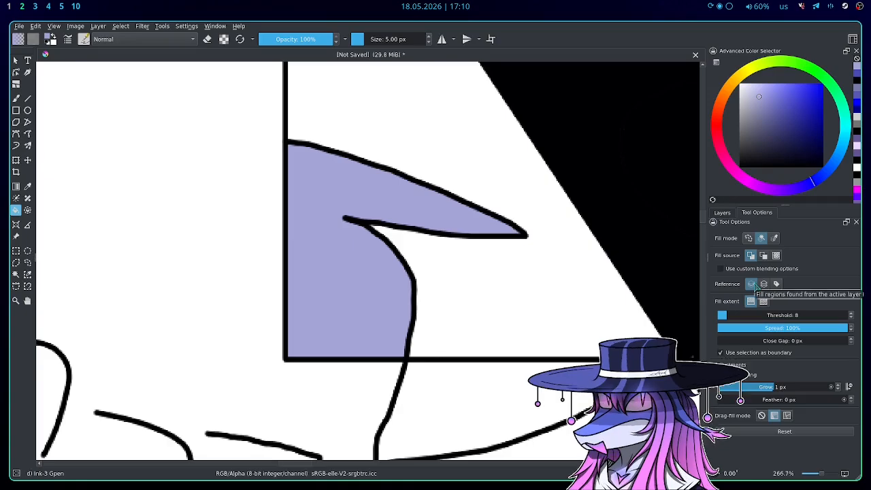
key("ctrl+z")
Step: Lasso the area around the curved outlines in the rectangle, clear its content on Paint Layer 2, and deselect
left_click(722, 213)
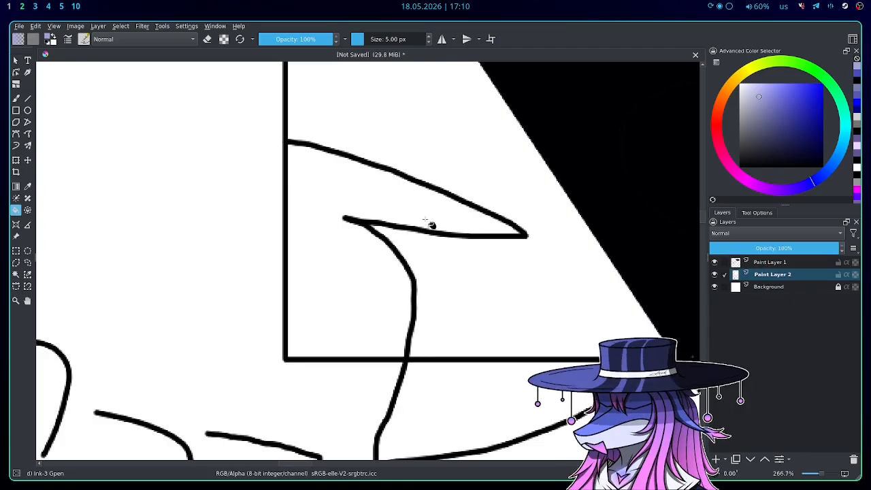
key("v")
key("l")
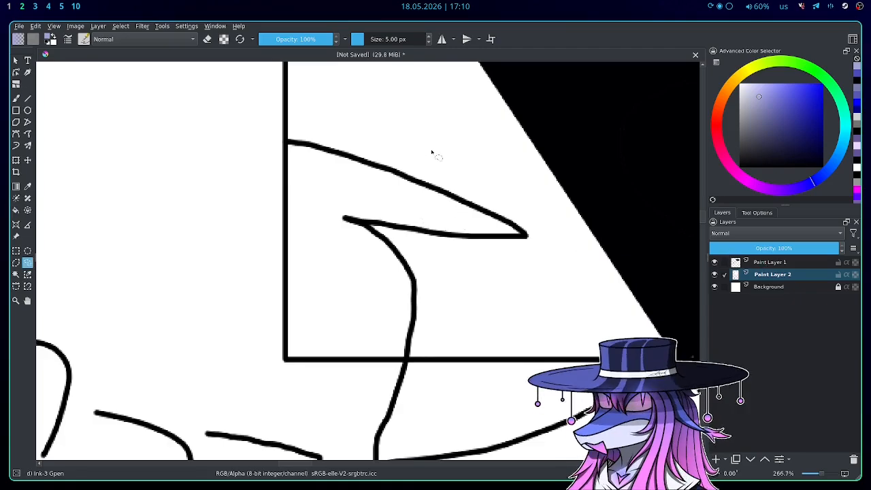
mouse_move(432, 152)
left_mouse_down()
mouse_move(381, 127)
mouse_move(207, 261)
left_mouse_up()
left_click_drag(561, 333, 448, 148)
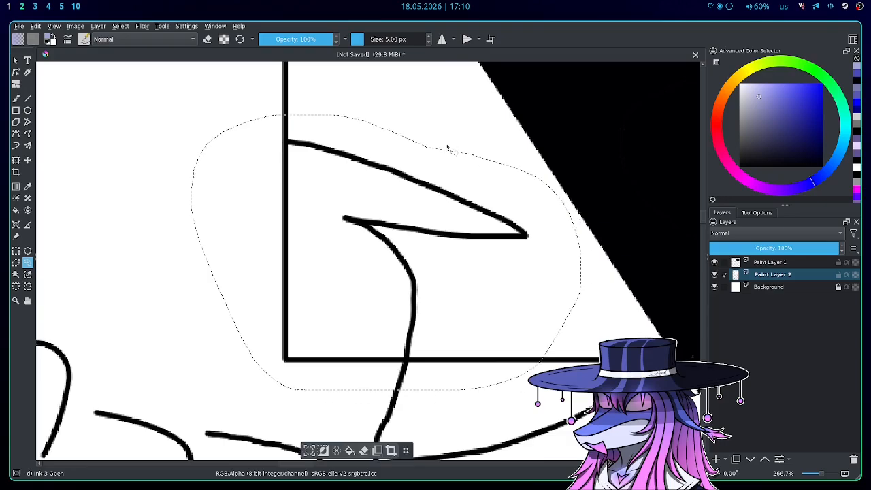
key("Delete")
key("ctrl+shift+a")
Step: Try a lavender fill inside the cleared area on Paint Layer 2 and undo it
key("f")
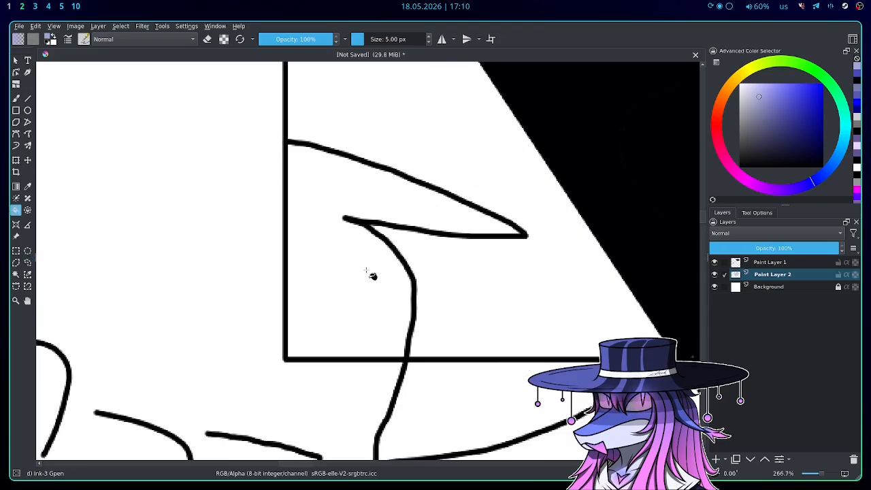
left_click(372, 276)
scroll(374, 275, "down", 7)
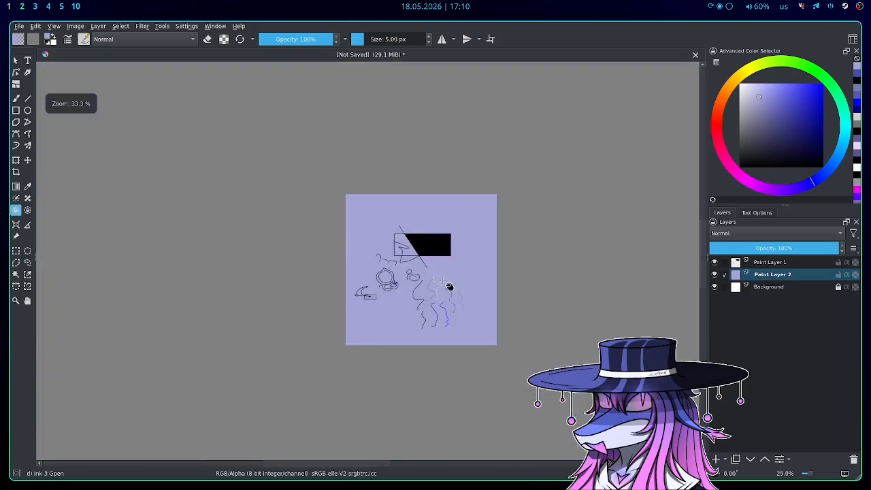
scroll(312, 179, "up", 1)
scroll(311, 178, "up", 1)
scroll(361, 211, "up", 2)
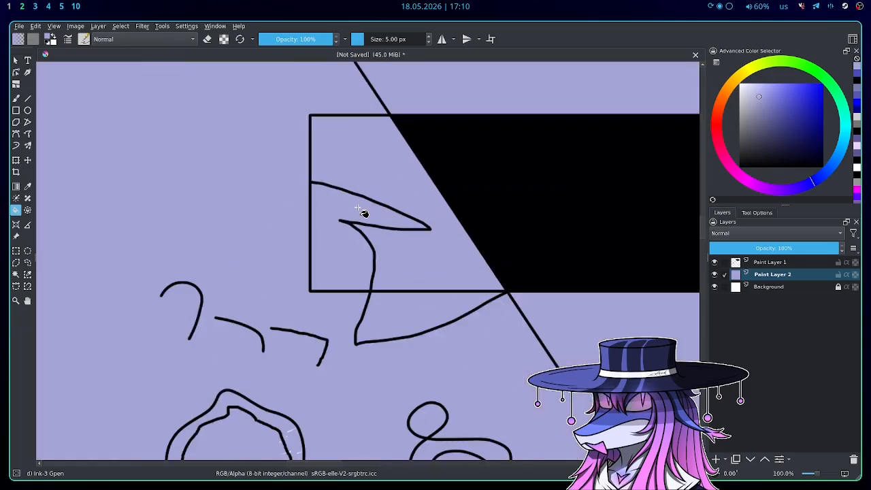
key("ctrl+z")
scroll(341, 222, "up", 2)
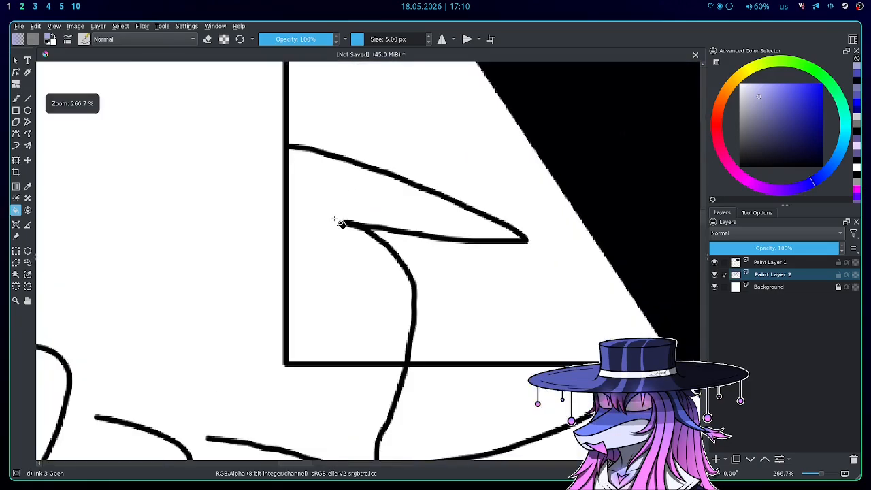
scroll(341, 223, "down", 1)
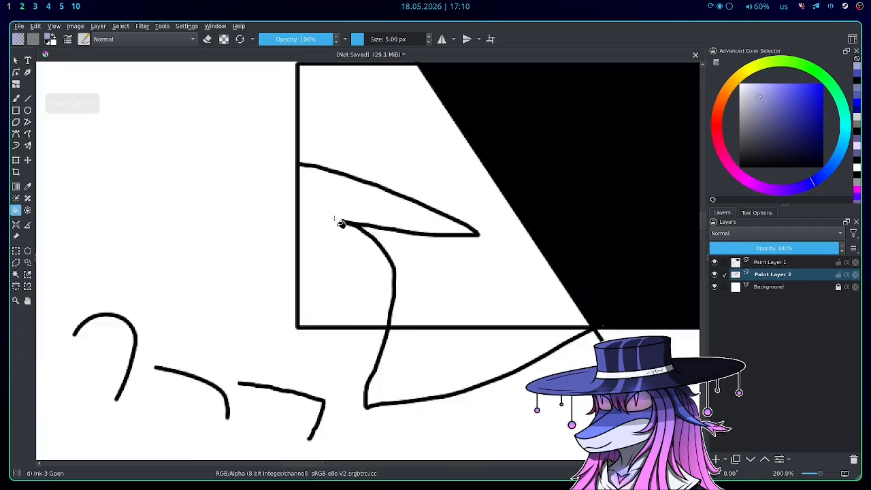
scroll(341, 223, "up", 2)
scroll(337, 218, "down", 1)
scroll(397, 248, "up", 1)
scroll(397, 201, "down", 1)
scroll(398, 197, "up", 1)
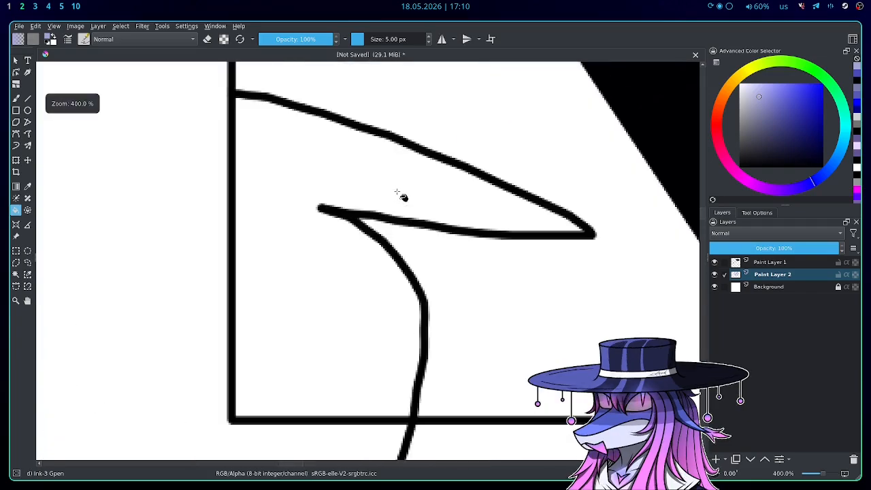
scroll(375, 235, "down", 2)
scroll(378, 238, "down", 2)
scroll(404, 187, "up", 1)
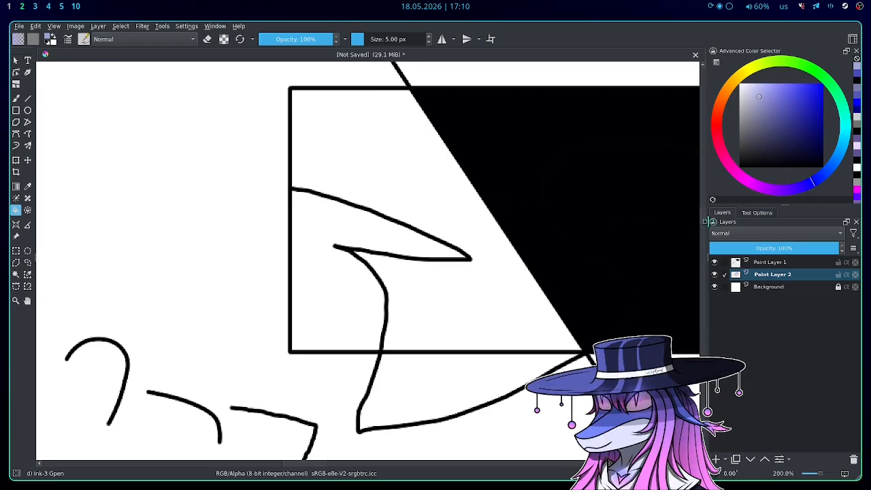
Step: Check the Fill tool's active-layer reference option, then try flooding Paint Layer 2 with lavender and undo it
left_click(754, 213)
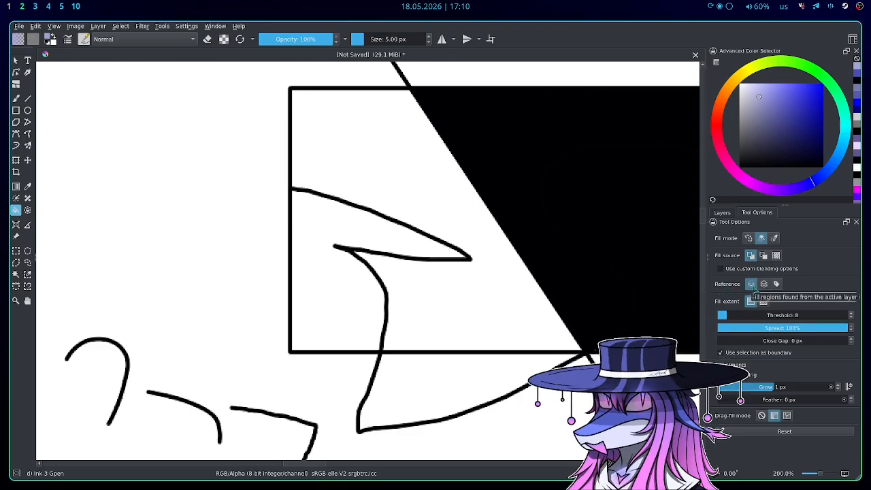
left_click(722, 213)
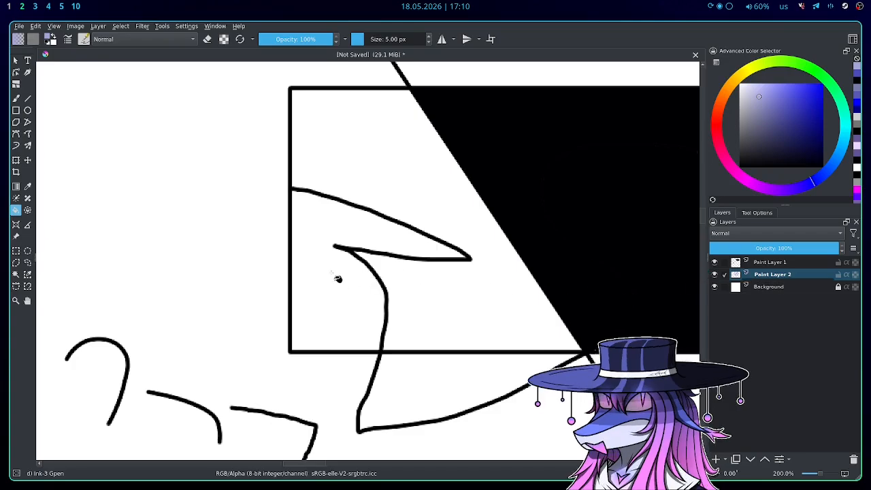
scroll(376, 247, "down", 4)
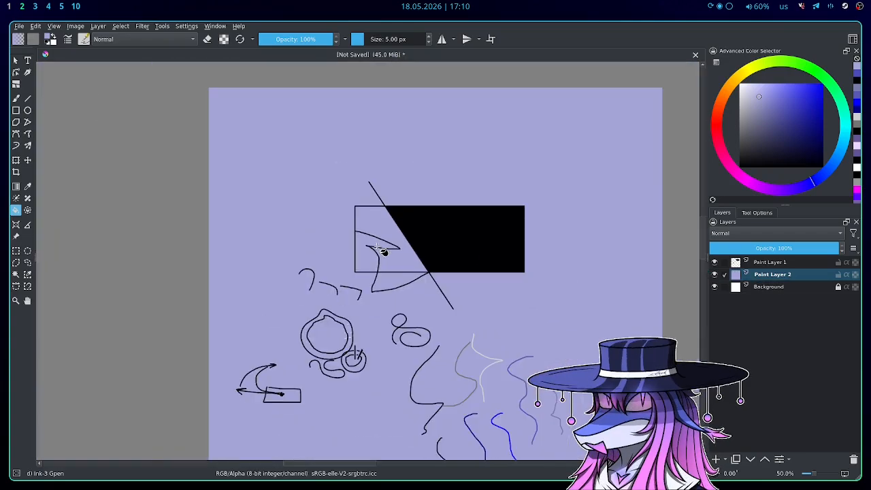
scroll(381, 250, "up", 4)
scroll(346, 350, "down", 5)
scroll(361, 317, "up", 6)
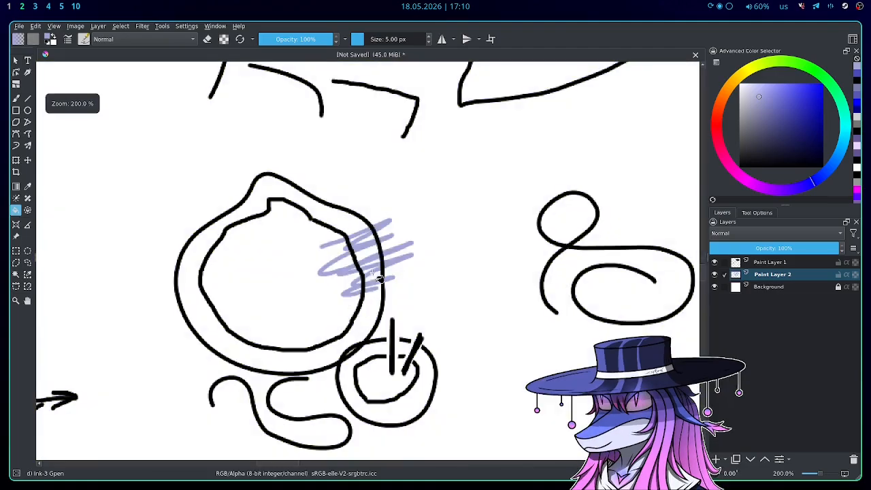
Step: Fill around the lavender scribble on Paint Layer 2, inspect the gaps between its strokes, and undo the fill
scroll(385, 254, "up", 2)
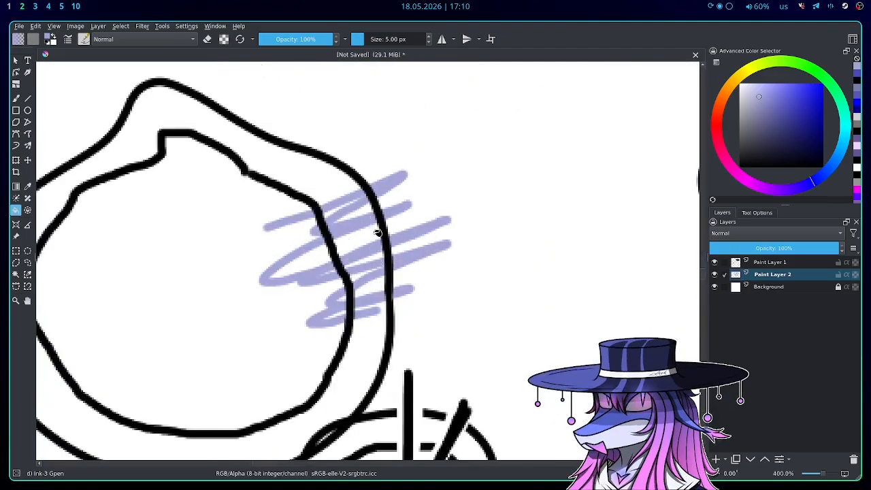
scroll(384, 289, "down", 5)
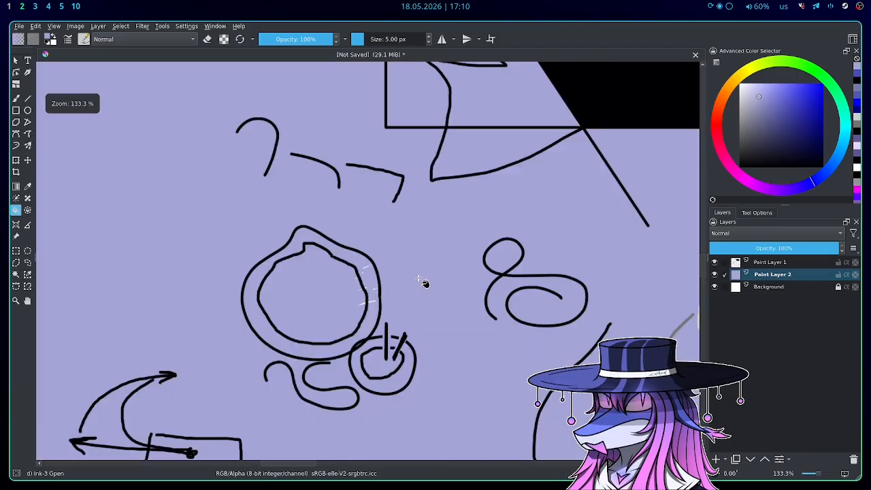
scroll(338, 265, "up", 6)
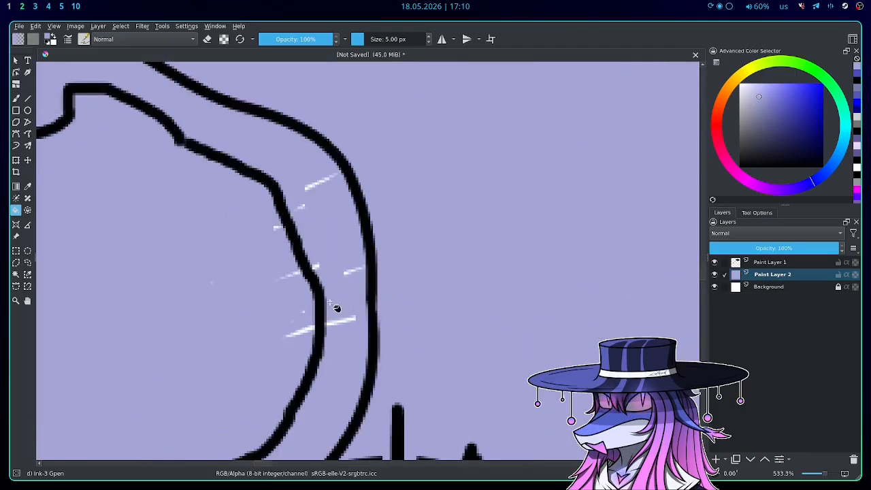
scroll(368, 321, "down", 5)
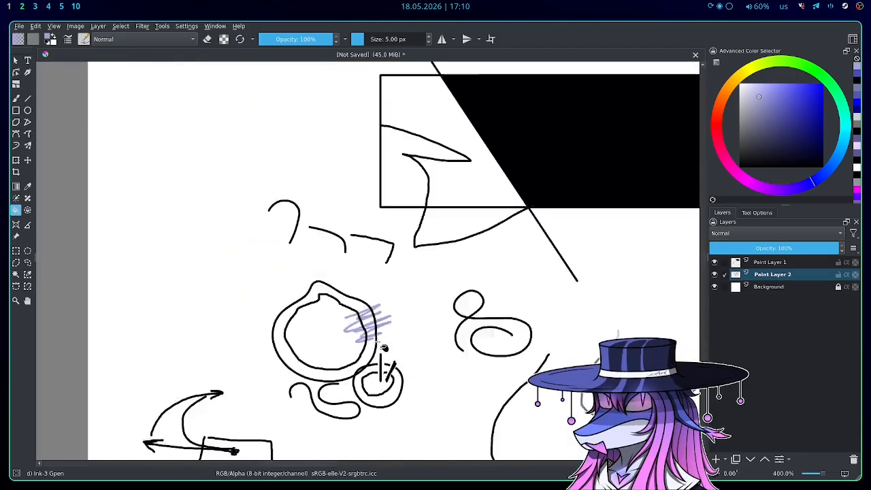
scroll(354, 320, "up", 4)
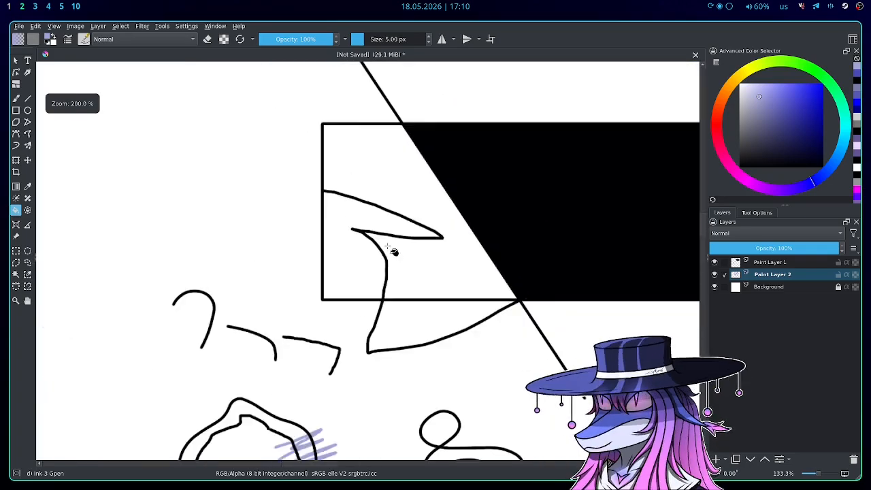
Step: Select Paint Layer 1, try filling the rectangle's enclosed left area with lavender, inspect its edges, and undo it
key("Page_Up")
scroll(358, 275, "up", 3)
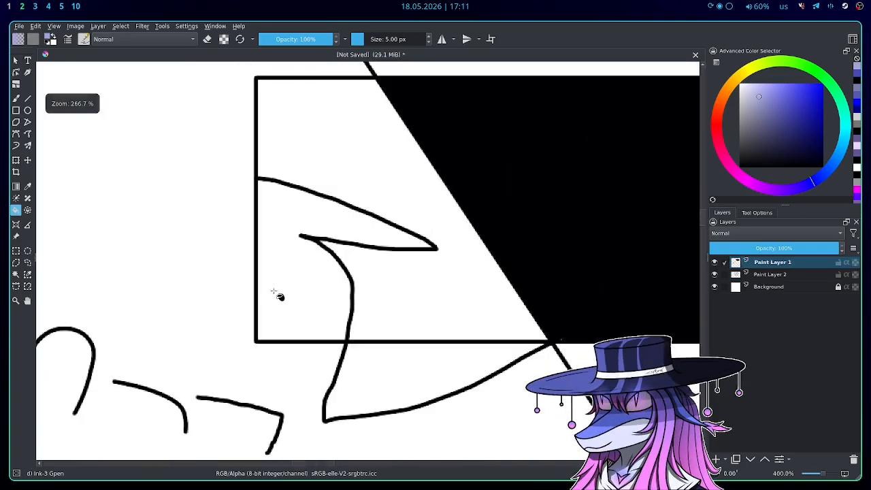
left_click(317, 273)
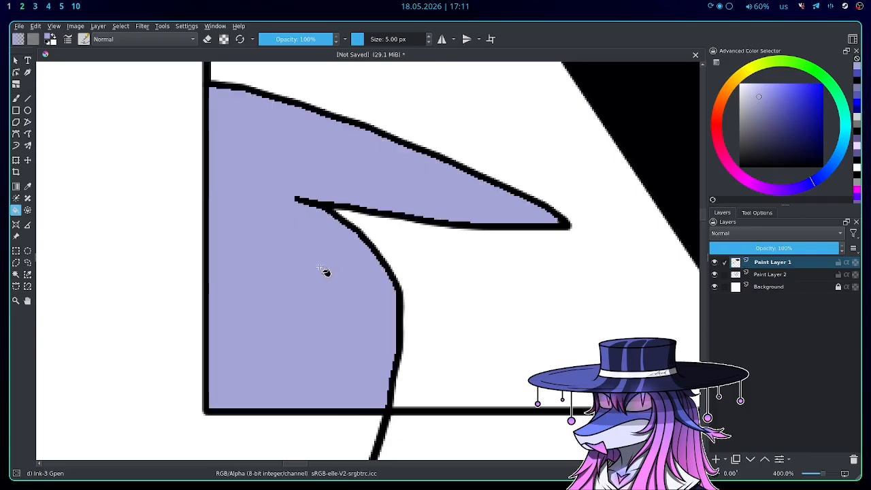
scroll(457, 144, "up", 2)
scroll(335, 239, "down", 2)
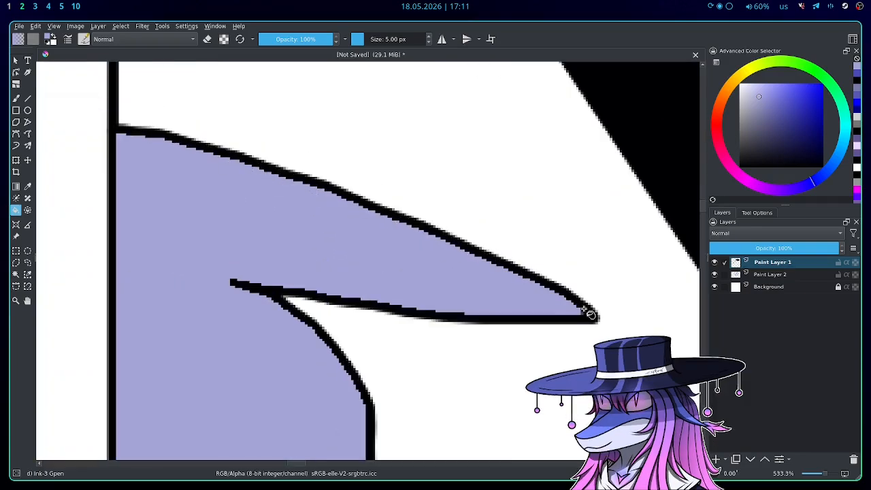
scroll(381, 225, "down", 3)
scroll(428, 255, "up", 1)
key("ctrl+z")
scroll(375, 273, "down", 1)
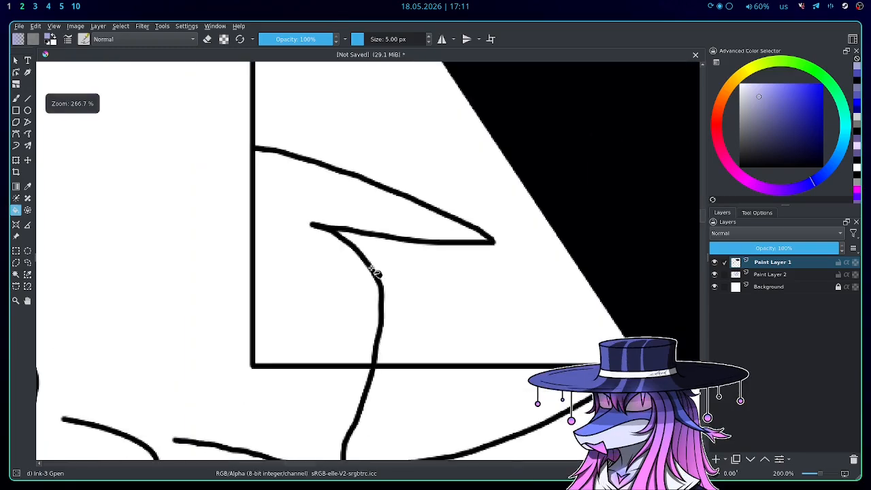
Step: Select Paint Layer 2 and flood it with lavender from a point inside the rectangle's left area
key("Page_Down")
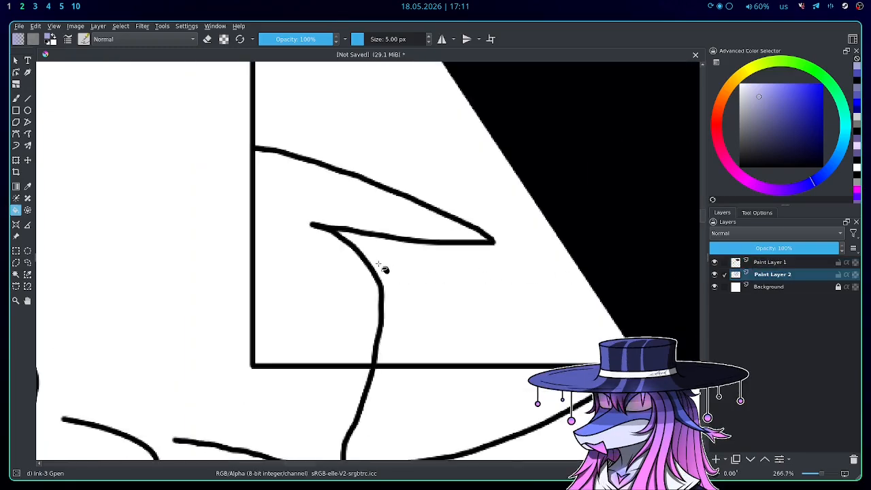
left_click(326, 274)
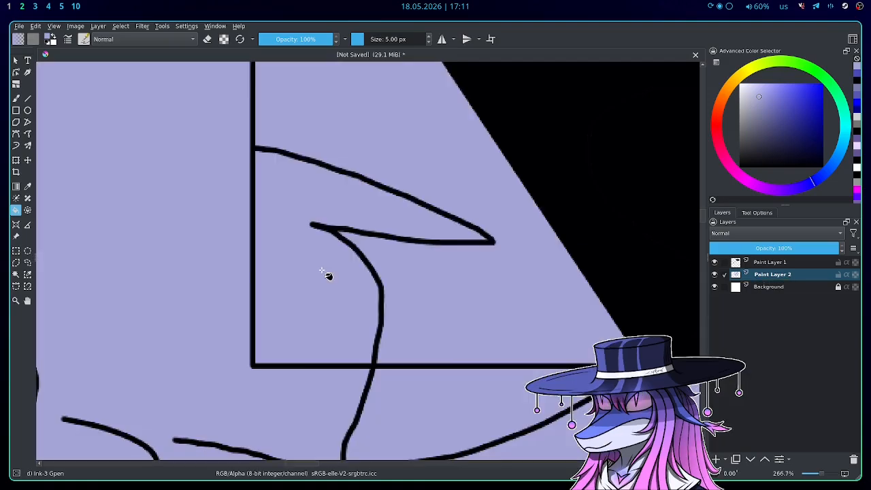
scroll(449, 214, "down", 2)
scroll(320, 262, "up", 1)
scroll(320, 263, "down", 1)
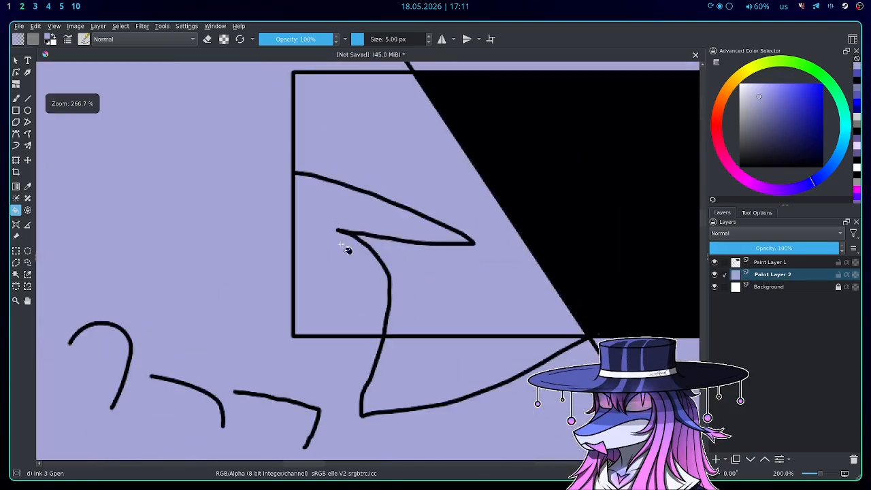
Step: Undo the lavender flood on Paint Layer 2 and set the Fill tool's reference to all layers
key("ctrl+z")
scroll(346, 247, "up", 3)
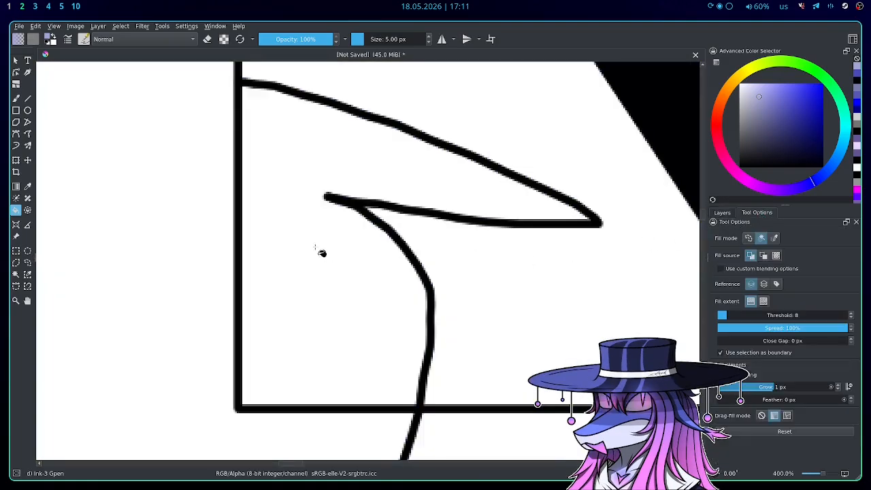
scroll(320, 251, "down", 1)
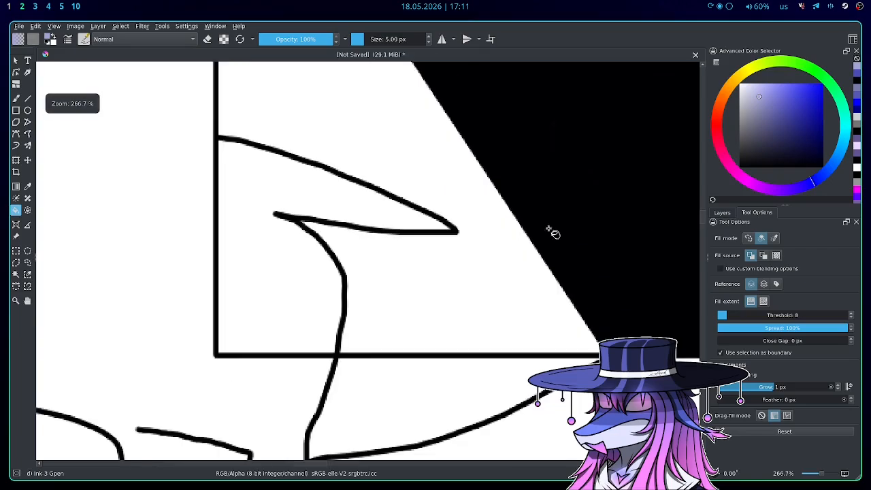
left_click(764, 285)
Step: With Paint Layer 2 active, try filling the rectangle's enclosed left area with lavender and inspect the result
left_click(722, 213)
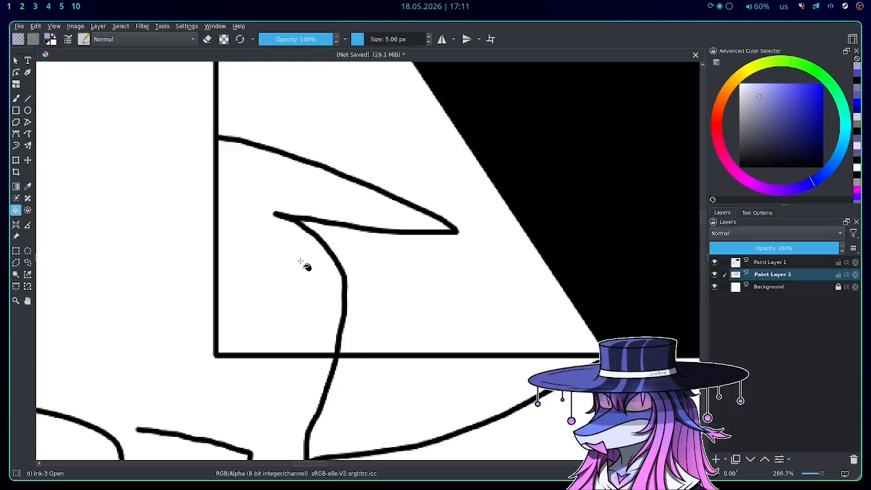
key("minus")
scroll(287, 190, "up", 2)
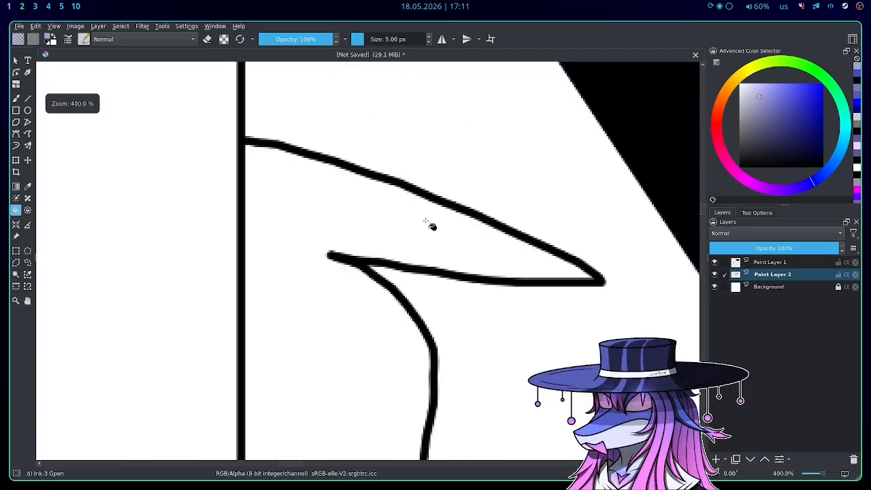
left_click(361, 210)
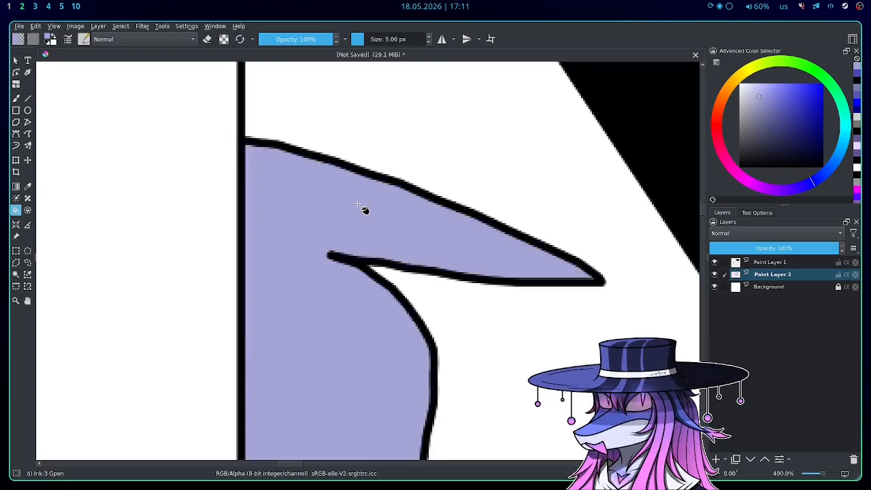
scroll(363, 208, "down", 3)
scroll(394, 194, "up", 2)
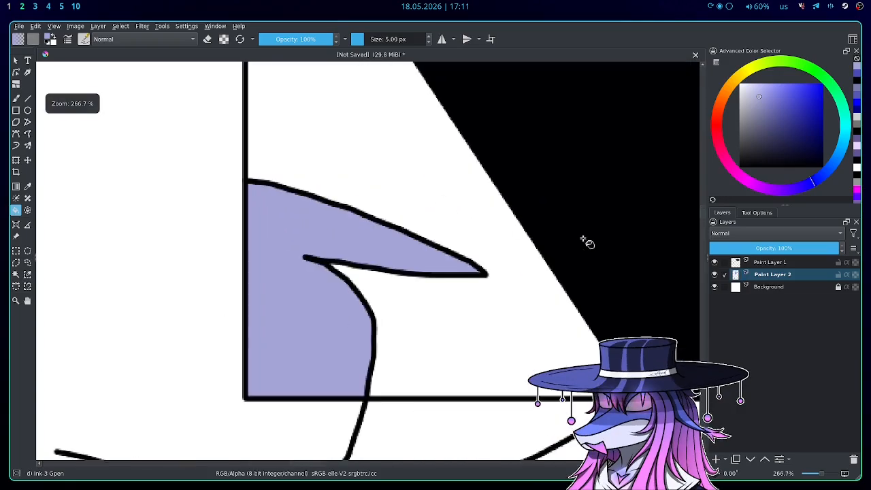
Step: Hide and reshow Paint Layer 1 and Paint Layer 2 in turn to check which layer holds the fill
mouse_move(742, 278)
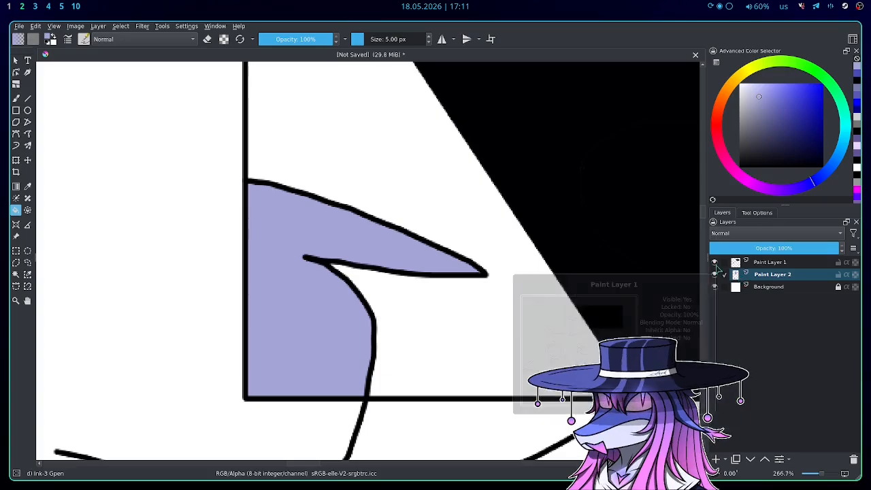
left_click(715, 263)
scroll(409, 266, "down", 3)
scroll(375, 285, "up", 2)
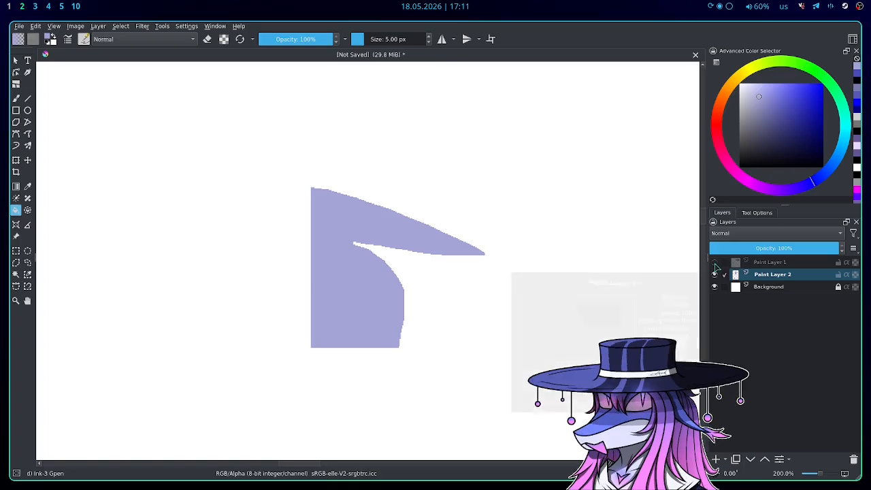
left_click(715, 264)
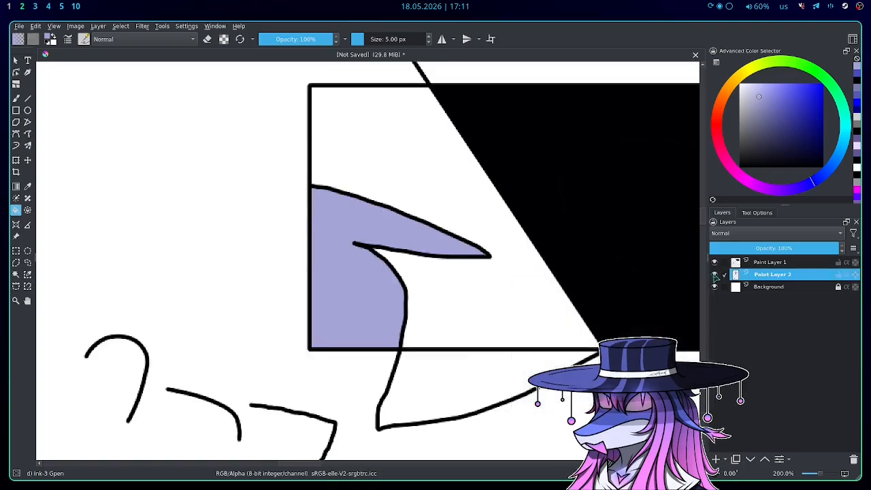
left_click(716, 275)
left_click(715, 275)
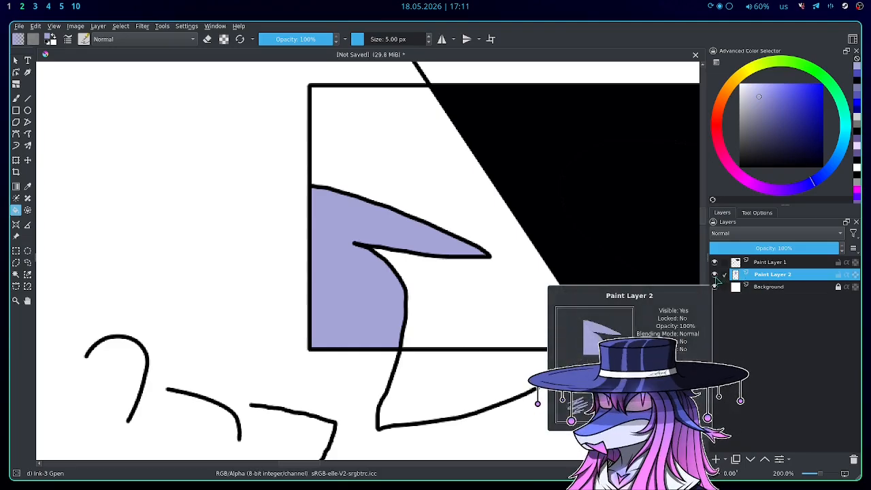
left_click(715, 275)
left_click(715, 275)
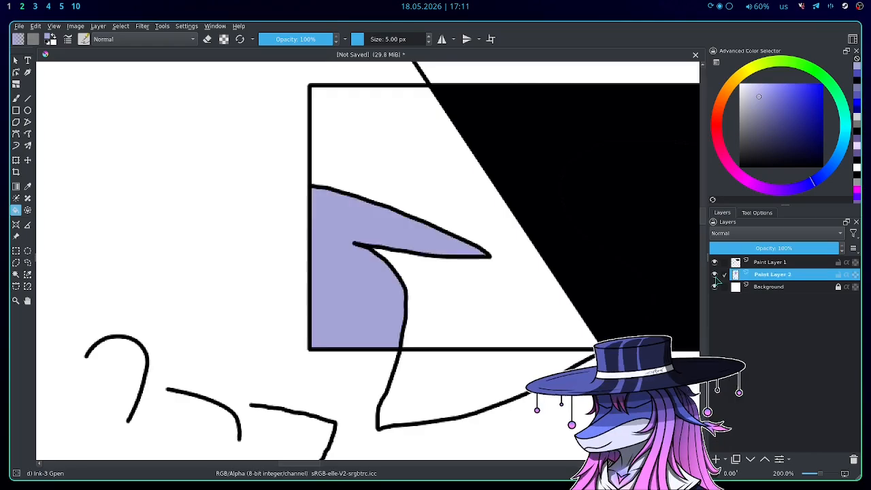
Step: Inspect the lavender fill's edges against the line art and undo the fill
scroll(382, 255, "up", 2)
scroll(393, 252, "down", 1)
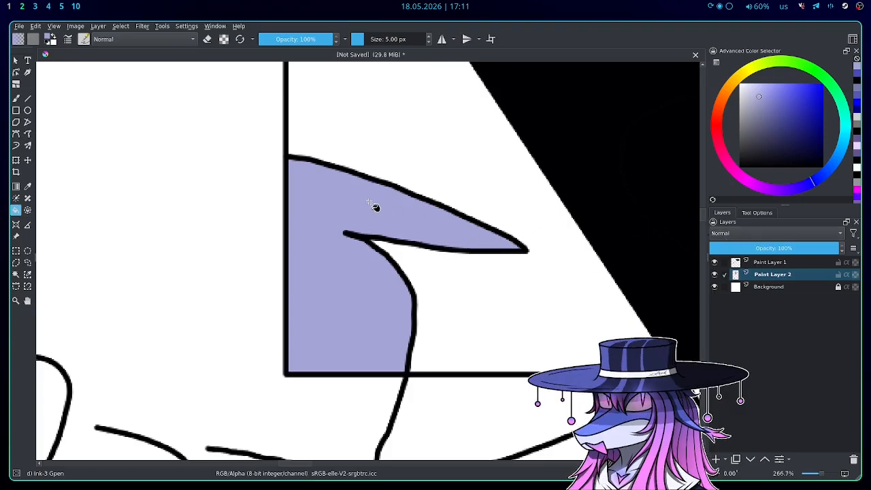
key("ctrl+z")
Step: Set the Fill tool's Grow to 0 px and refill the rectangle's enclosed left area with lavender, inspecting its edges
left_click(757, 214)
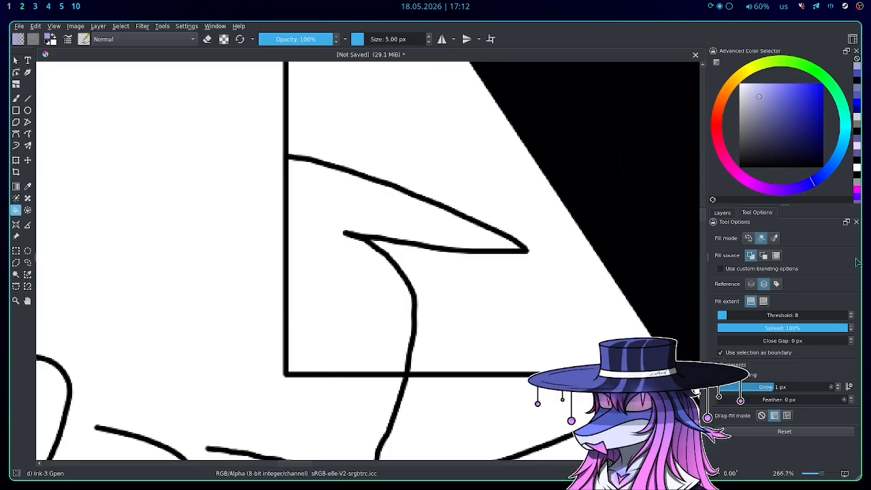
left_click(838, 390)
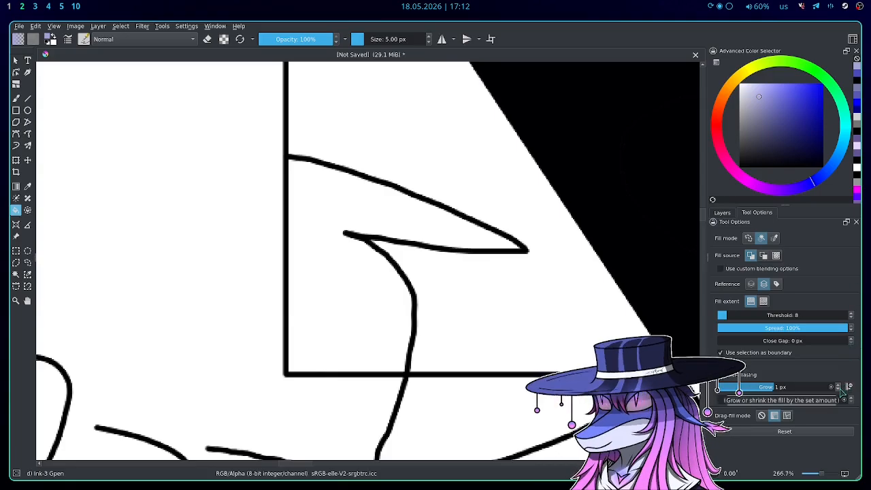
left_click(354, 279)
scroll(369, 183, "up", 2)
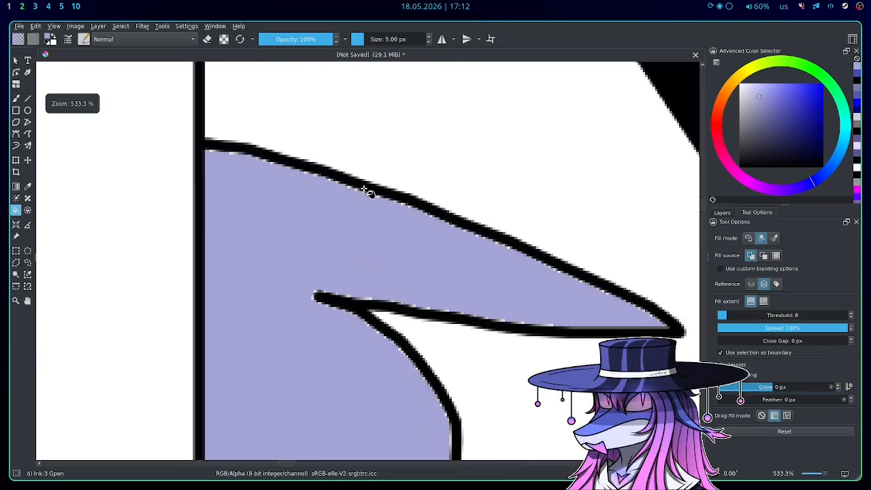
Step: Undo the lavender fill of the hooked shape and examine the semi-transparent pixels along its outline
scroll(218, 160, "up", 4)
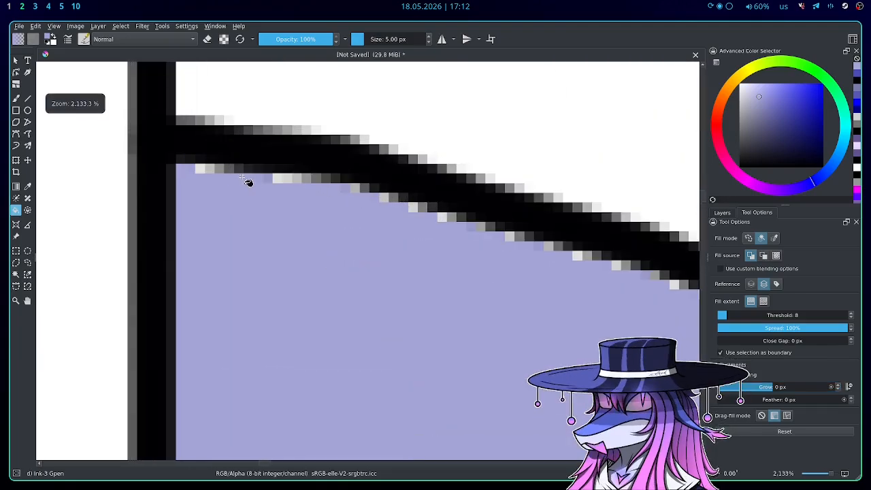
scroll(328, 192, "down", 4)
scroll(362, 206, "up", 2)
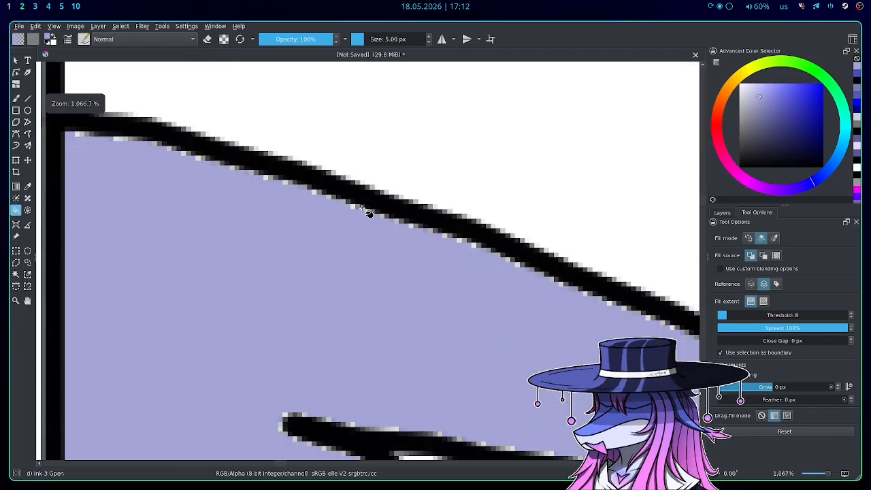
scroll(372, 214, "down", 3)
scroll(432, 225, "up", 3)
key("ctrl+z")
scroll(405, 234, "up", 3)
scroll(465, 249, "down", 2)
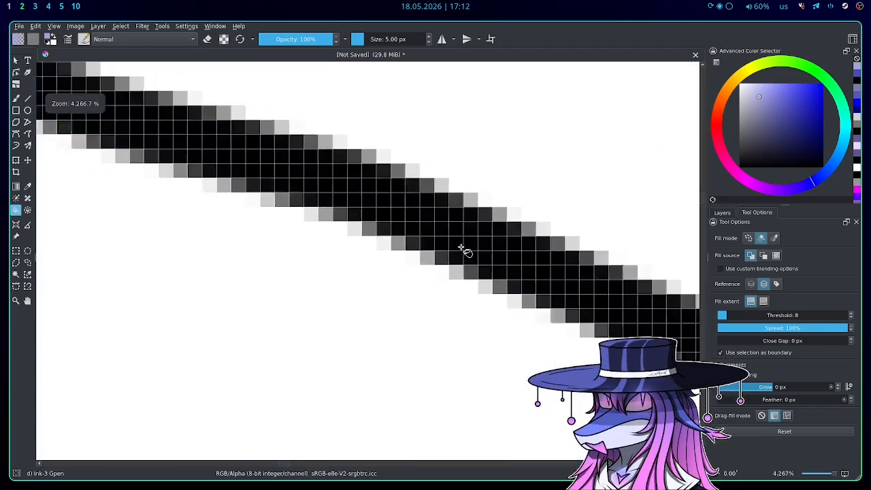
scroll(472, 255, "down", 3)
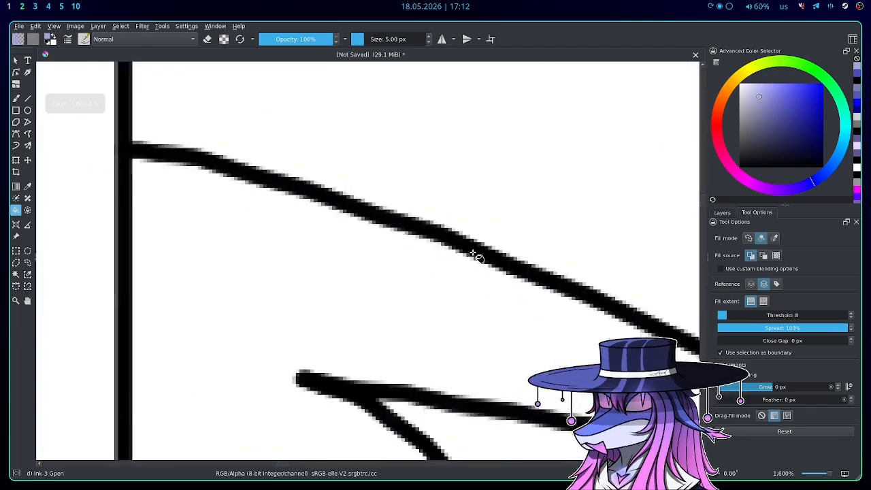
scroll(305, 197, "up", 2)
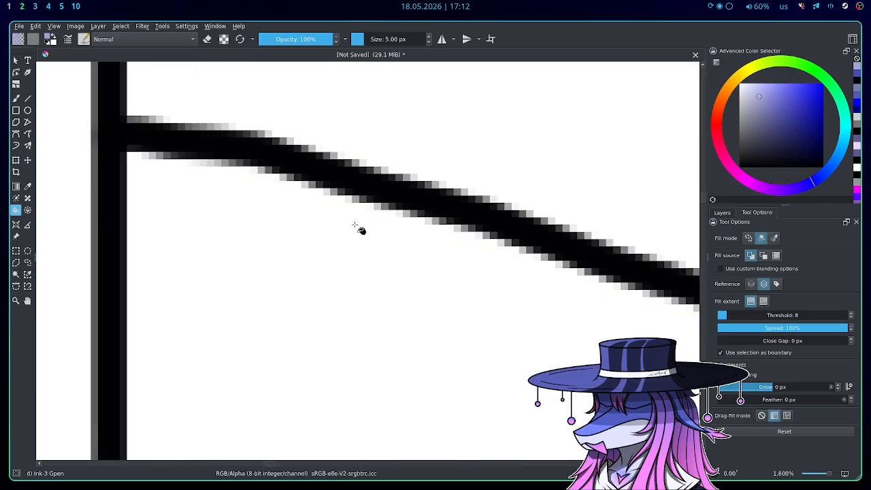
Step: Try refilling the hooked shape with lavender at 0 px grow, inspect the edge along the outline, and undo the fill
scroll(361, 231, "down", 3)
left_click(368, 242)
scroll(490, 265, "up", 5)
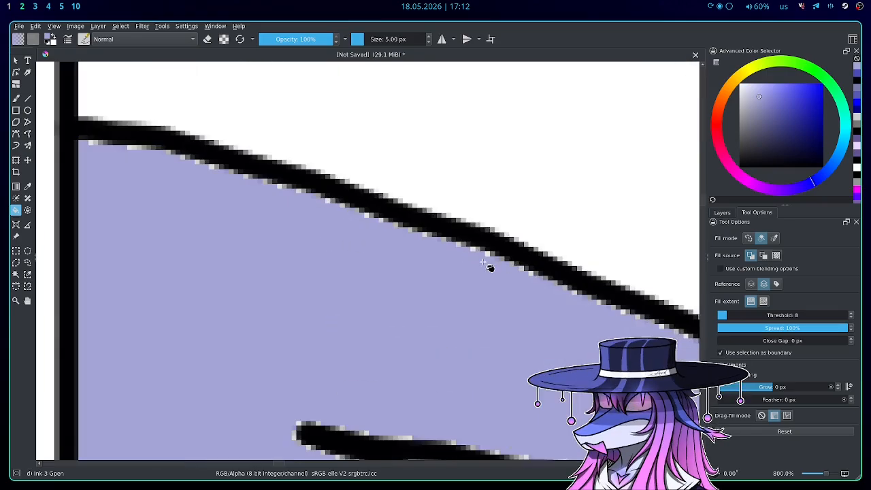
scroll(436, 247, "down", 2)
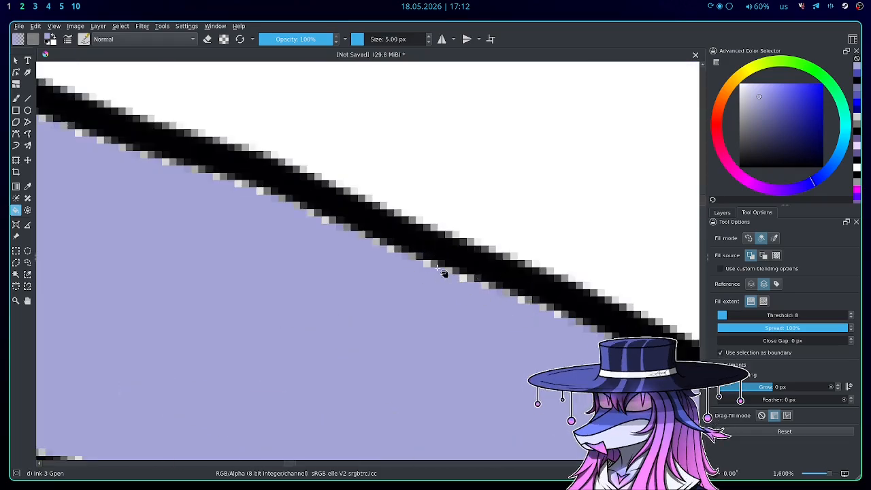
scroll(449, 271, "up", 2)
scroll(415, 231, "down", 4)
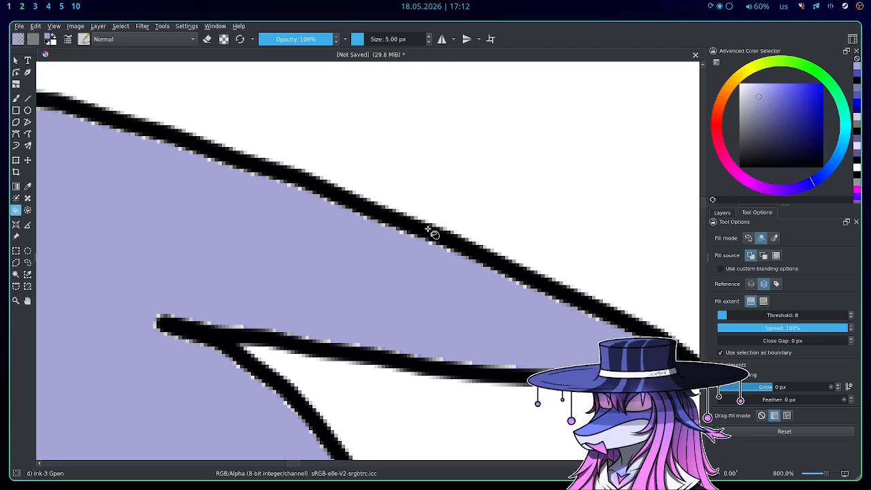
scroll(429, 229, "down", 3)
scroll(435, 232, "up", 1)
key("ctrl+z")
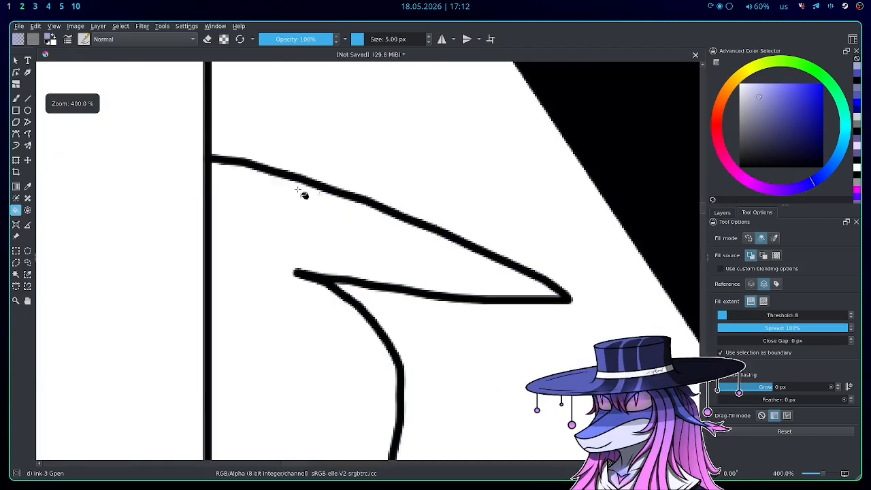
Step: Try filling the hooked shape with Grow raised to 23 px, inspect how far it spreads, and undo the fill
scroll(276, 188, "down", 2)
scroll(300, 230, "up", 1)
scroll(305, 234, "up", 1)
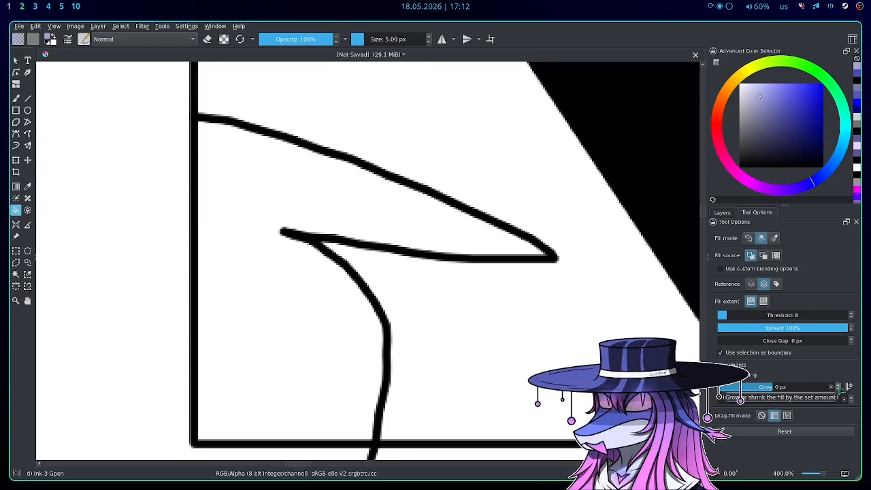
scroll(840, 386, "up", 1)
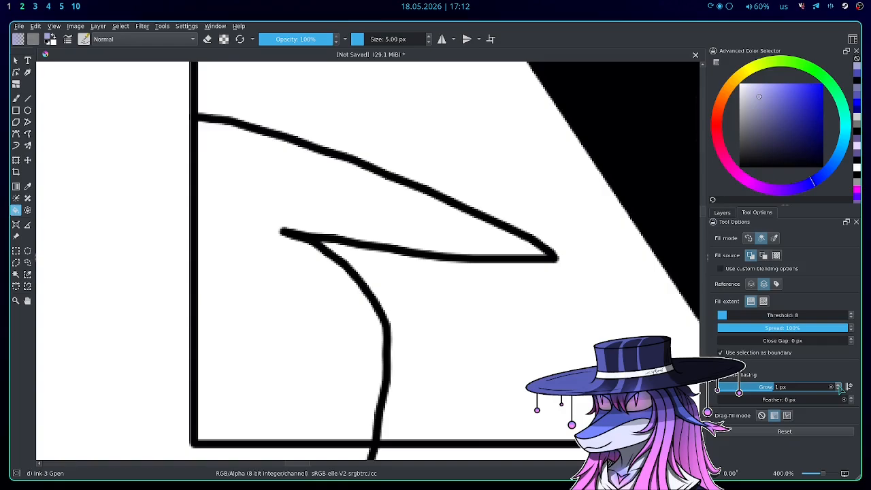
scroll(840, 387, "up", 20)
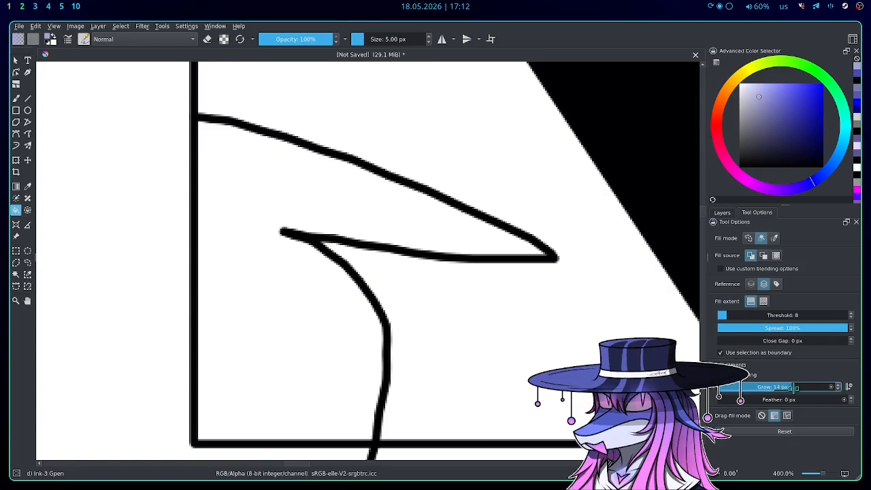
left_click(362, 219)
scroll(436, 245, "down", 3)
scroll(413, 261, "up", 1)
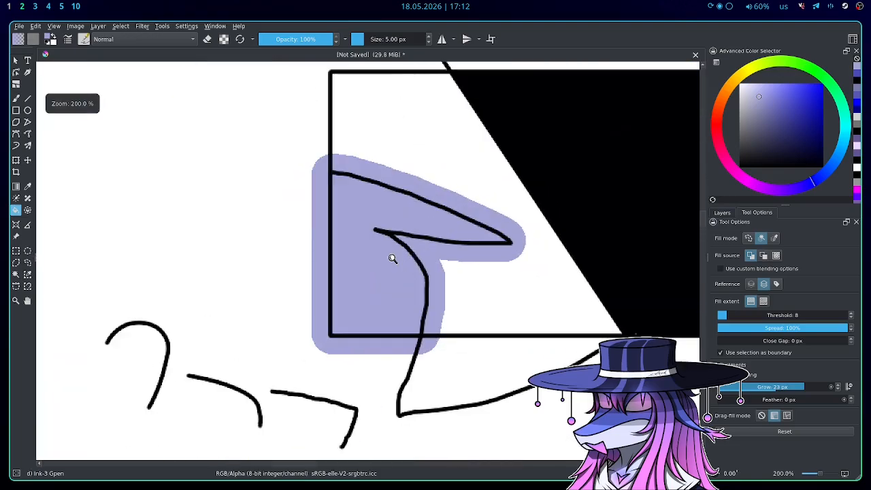
scroll(385, 179, "up", 3)
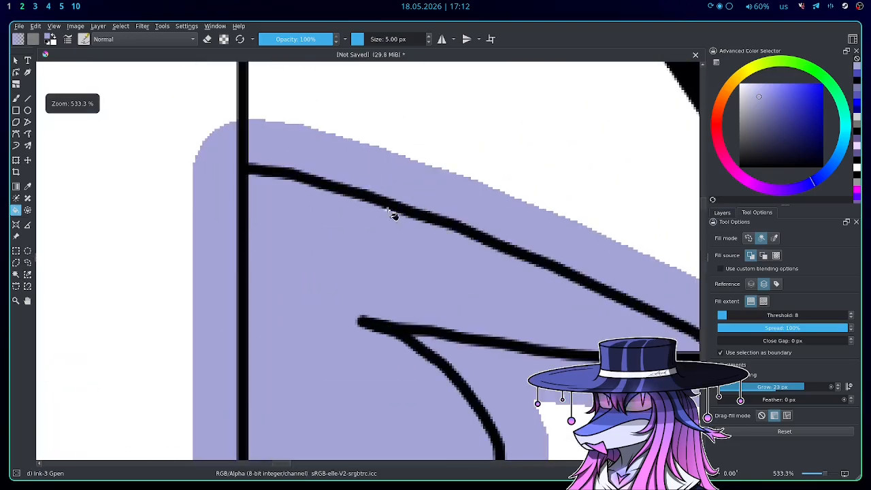
key("ctrl+z")
Step: Set the fill's Grow to 1 px and fill the hooked shape with lavender
left_click_drag(804, 387, 776, 394)
left_click(838, 389)
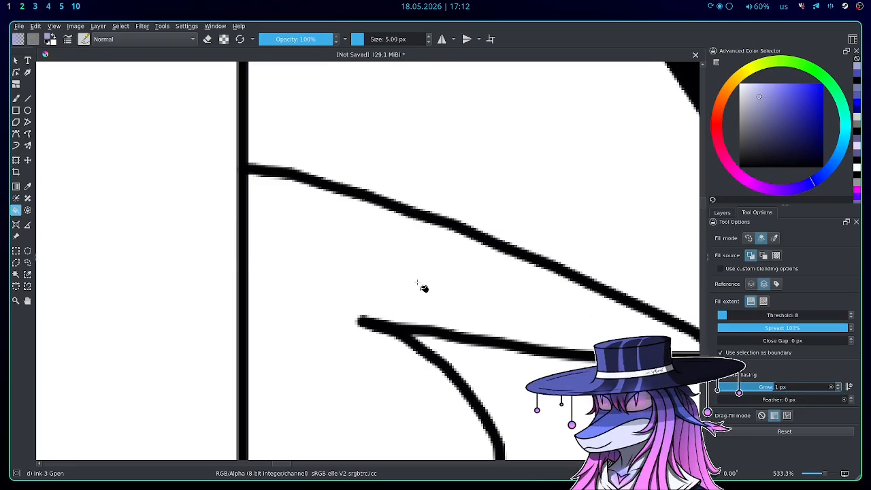
left_click(354, 247)
scroll(356, 243, "down", 2)
scroll(382, 279, "up", 1)
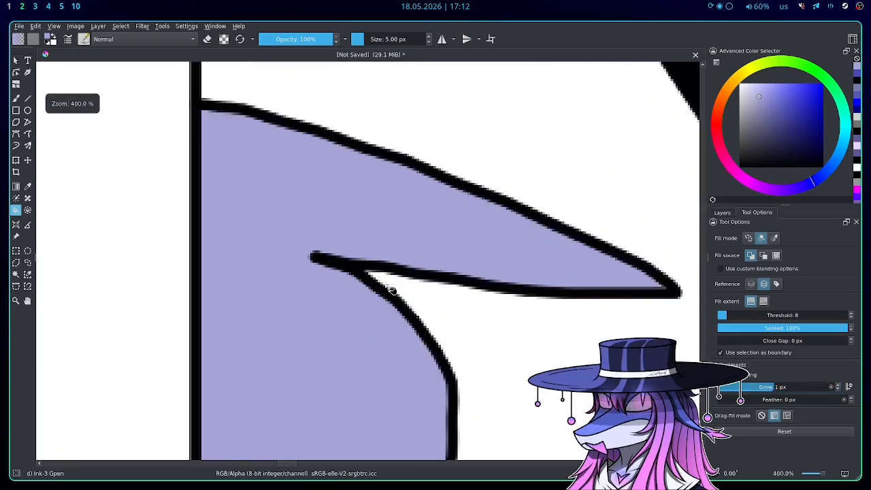
scroll(393, 291, "up", 2)
Step: Lower the opacity of Paint Layer 1 to 49% to inspect the fill beneath the outline, and restore it to 100%
left_click(722, 212)
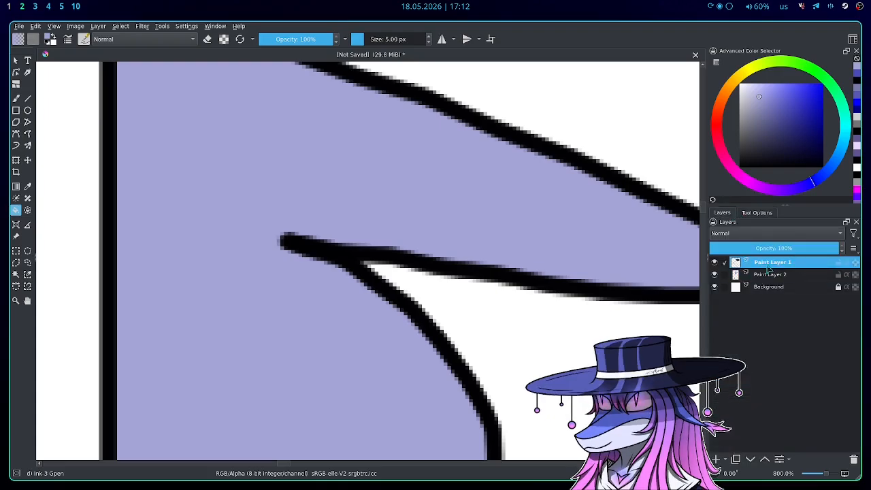
left_click_drag(771, 249, 764, 250)
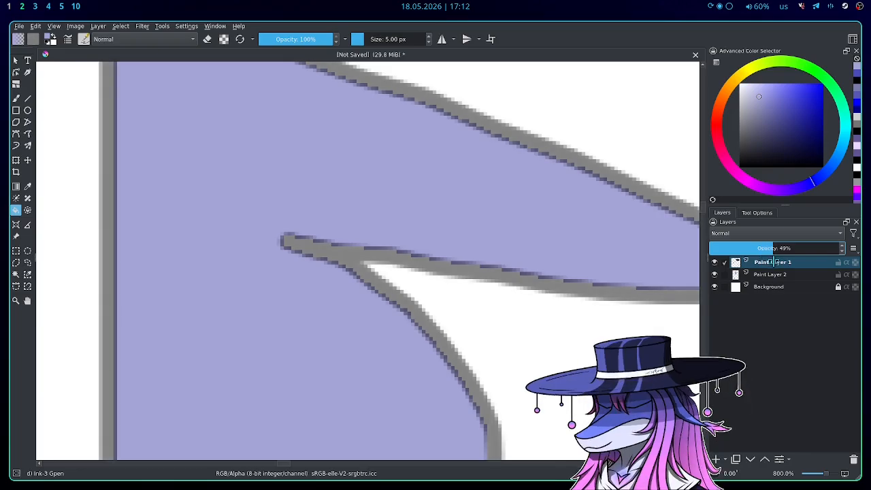
scroll(402, 250, "up", 2)
scroll(403, 249, "up", 1)
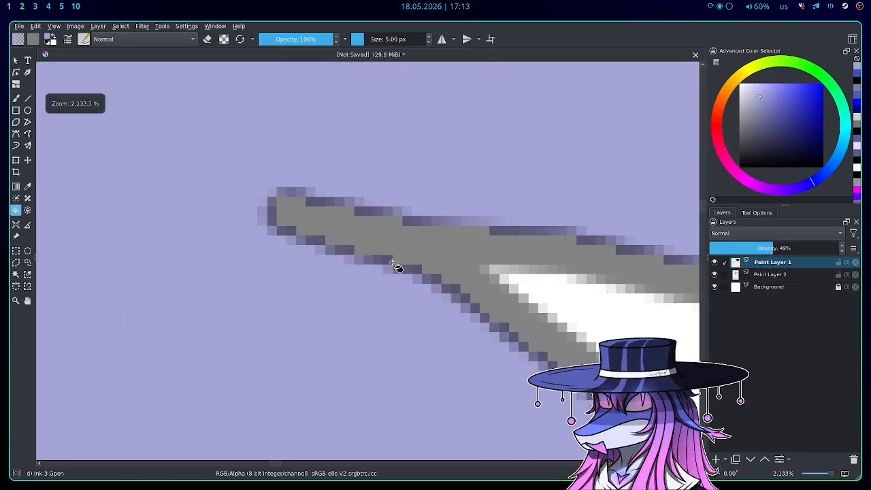
left_click_drag(778, 247, 844, 248)
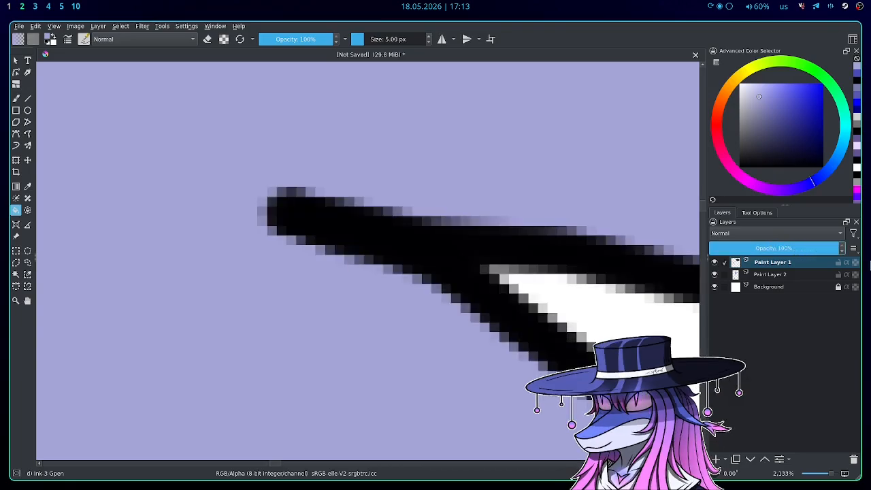
Step: Examine up close how the lavender fill meets the black outline of the hooked shape
scroll(359, 244, "down", 1)
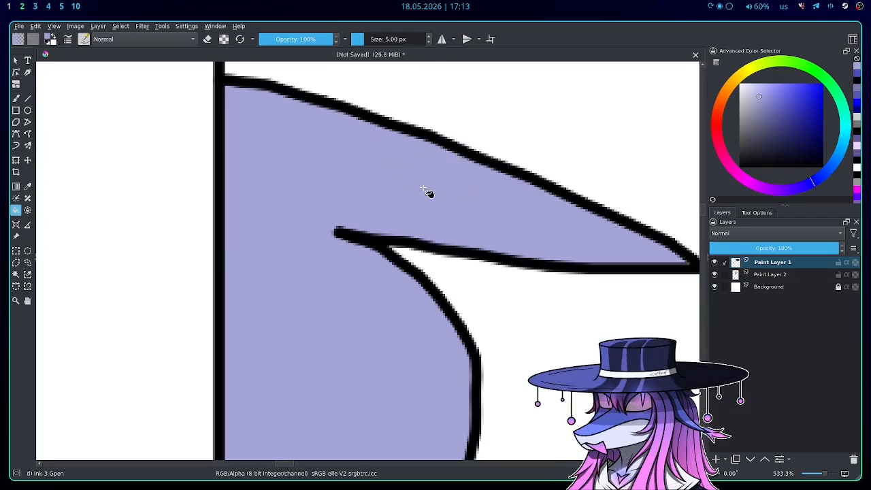
scroll(427, 193, "up", 3)
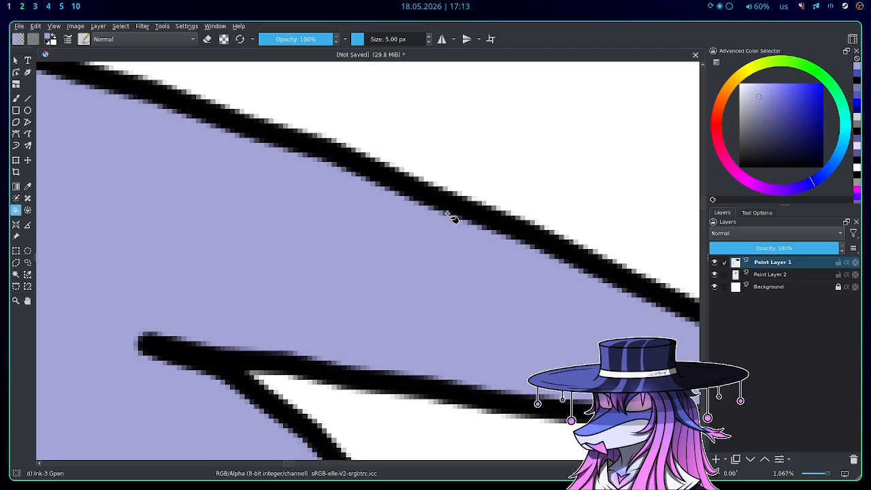
scroll(436, 207, "up", 2)
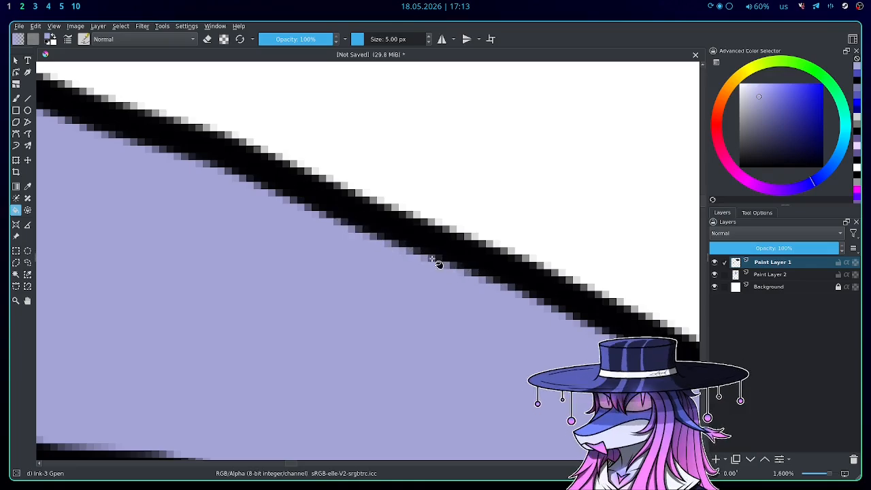
scroll(435, 254, "down", 3)
scroll(441, 253, "up", 3)
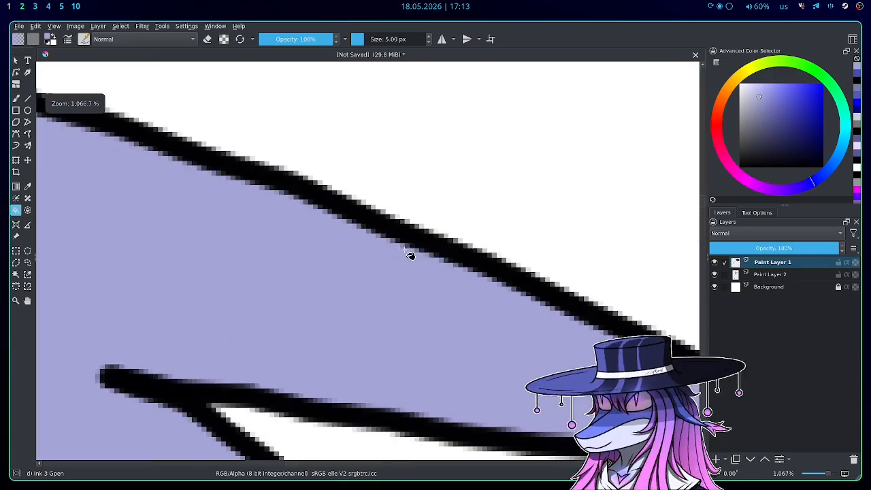
scroll(412, 254, "up", 2)
scroll(423, 248, "down", 2)
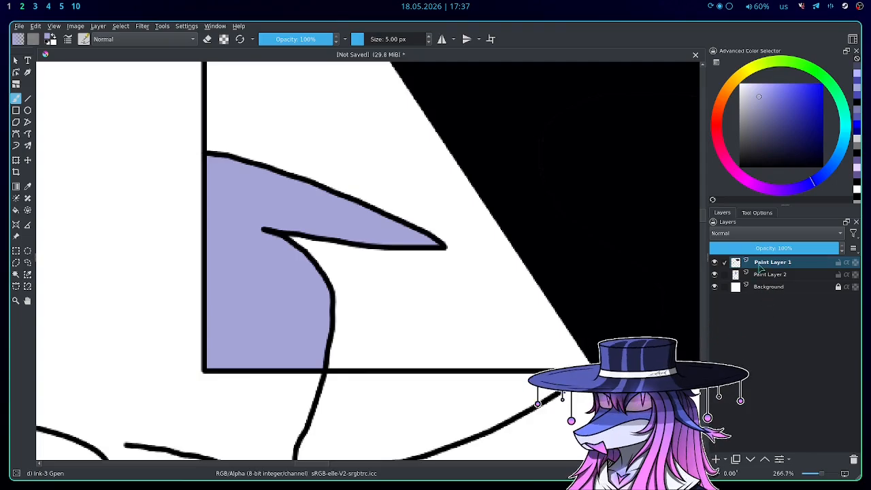
Step: View the properties of Paint Layer 1 and close them without making changes
mouse_move(773, 271)
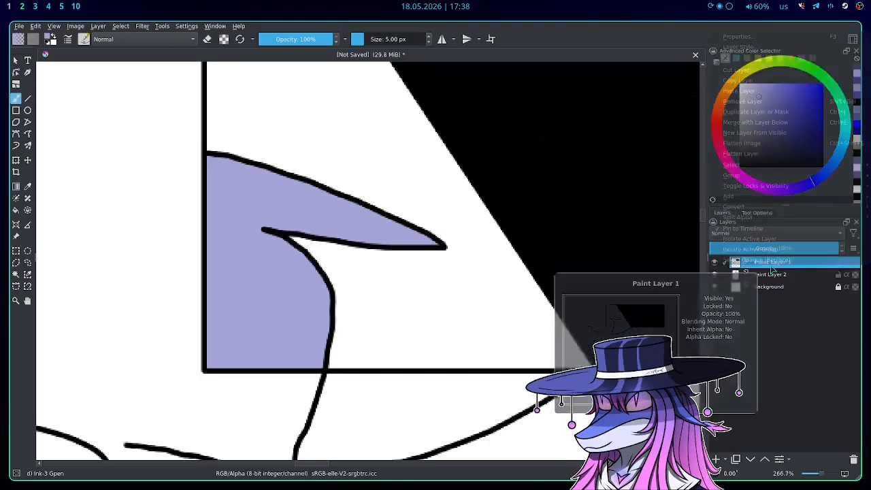
right_click(772, 267)
left_click(738, 37)
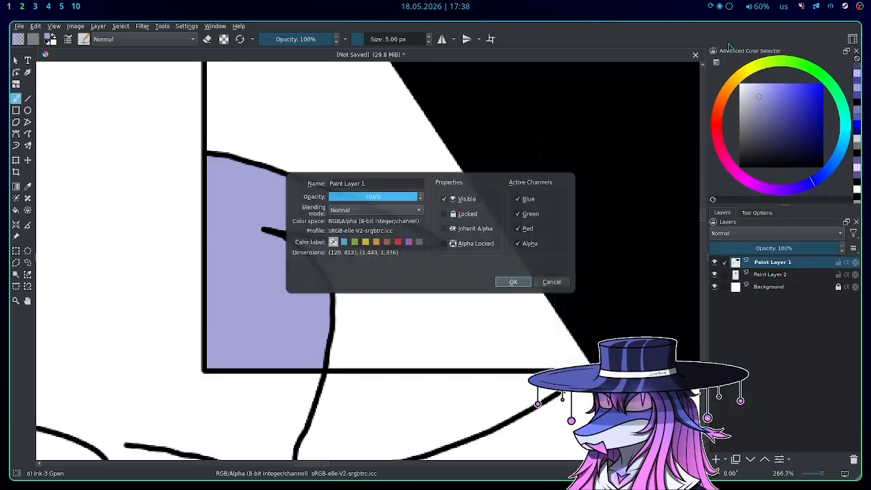
left_click(551, 283)
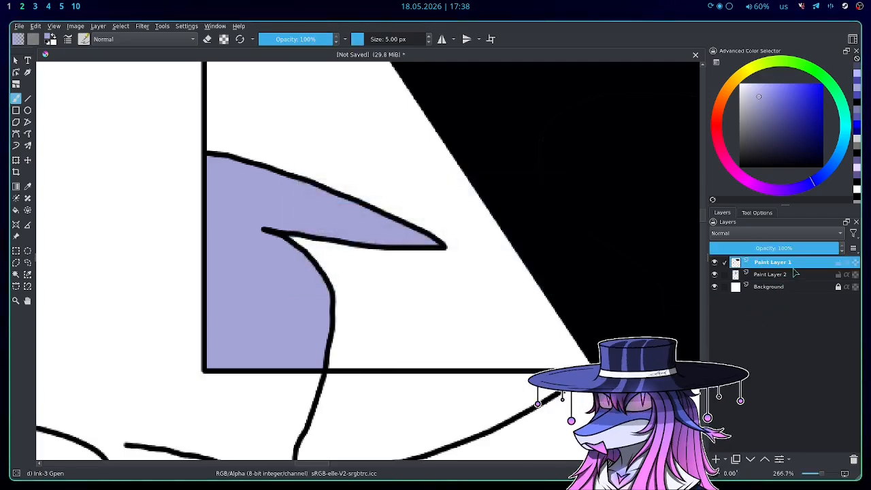
Step: Rename Paint Layer 1 as "lines"
double_click(794, 265)
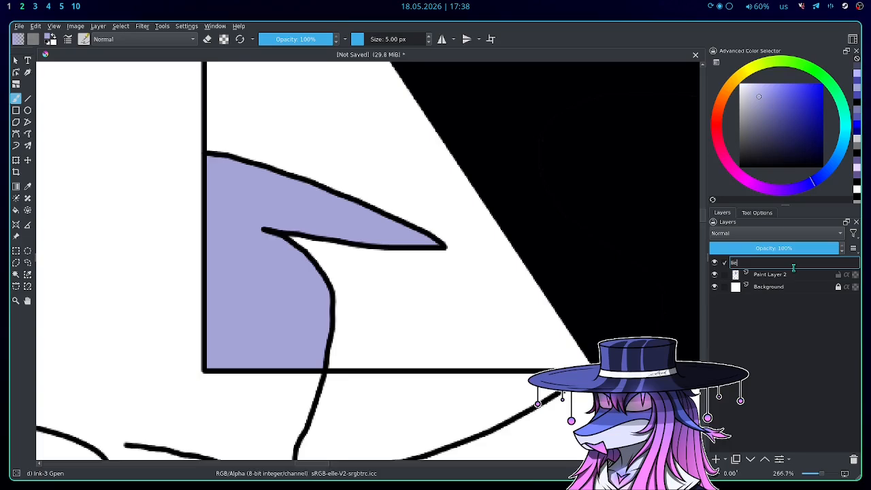
type("lie")
key("BackSpace")
key("Return")
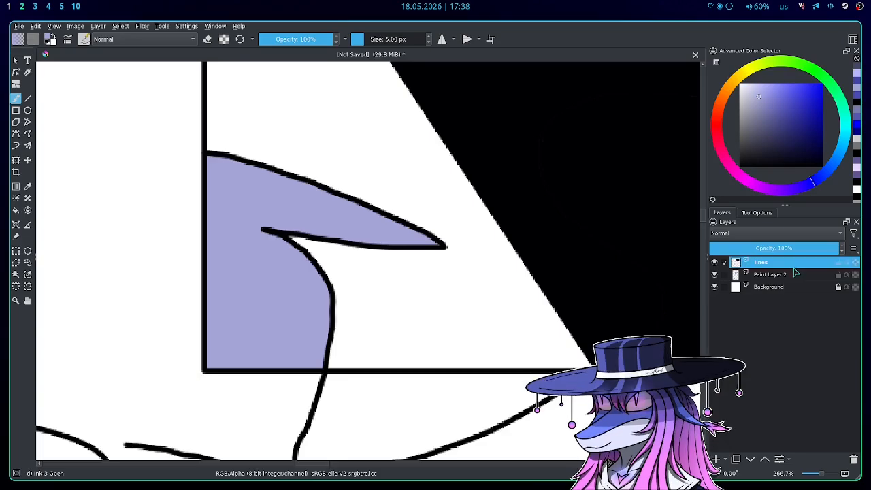
Step: Hide the lines layer briefly to check its content and show it again
scroll(338, 292, "down", 3)
scroll(344, 291, "up", 1)
left_click(714, 263)
left_click(715, 263)
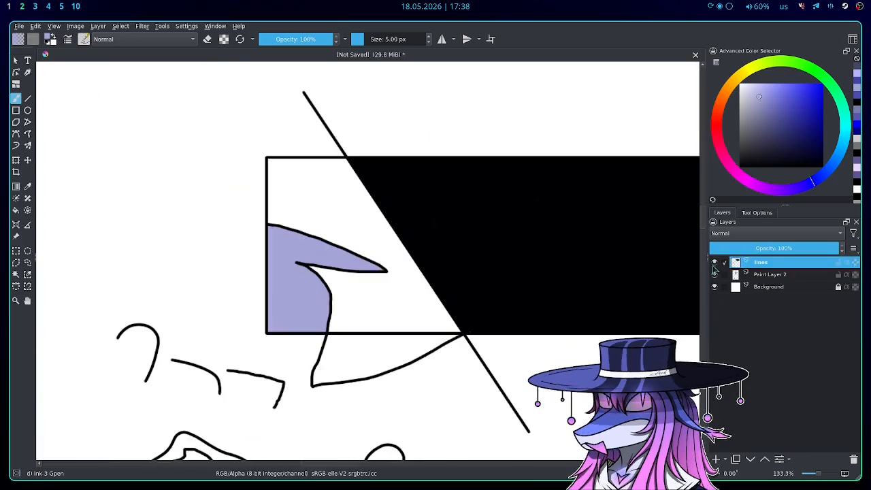
Step: Rename Paint Layer 2 as "colors"
left_click(773, 275)
double_click(773, 275)
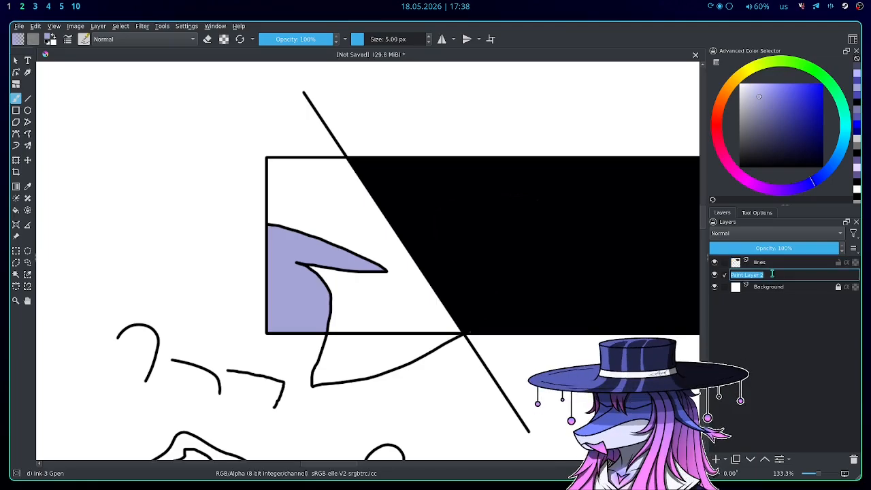
type("colors")
key("Return")
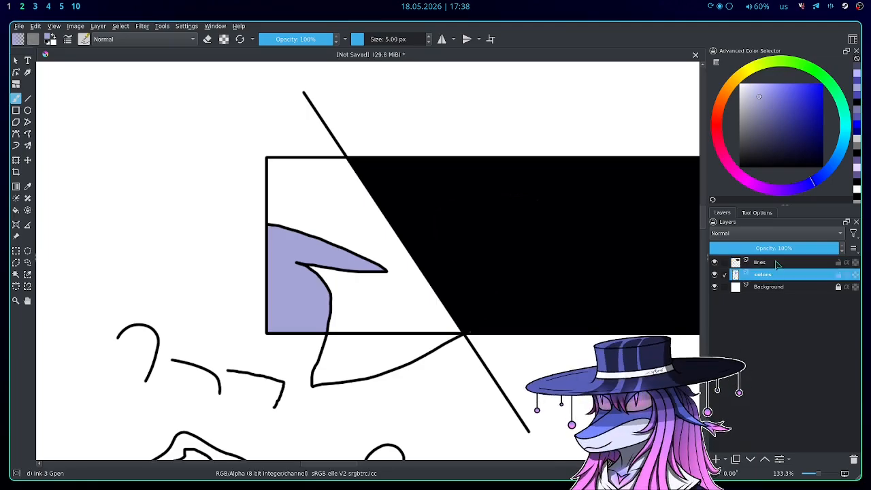
Step: Make the lines layer the active layer
left_click(761, 263)
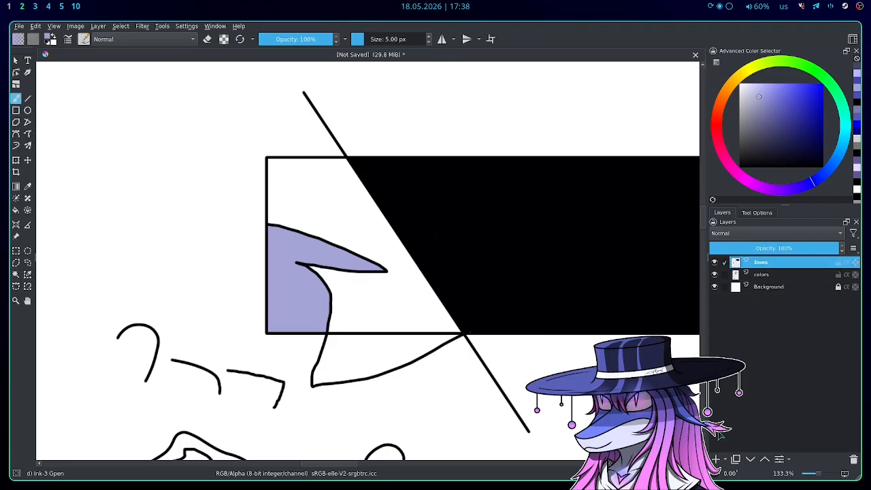
key("1")
scroll(300, 223, "up", 3)
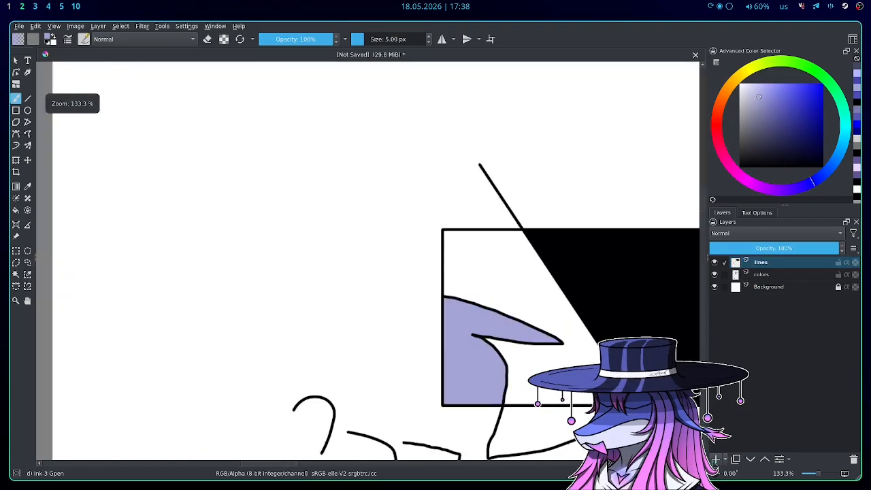
Step: Add a new layer and draw a saturated blue C-shaped curve in the empty area beside the rectangle
left_click(715, 460)
left_click(804, 104)
scroll(252, 179, "up", 2)
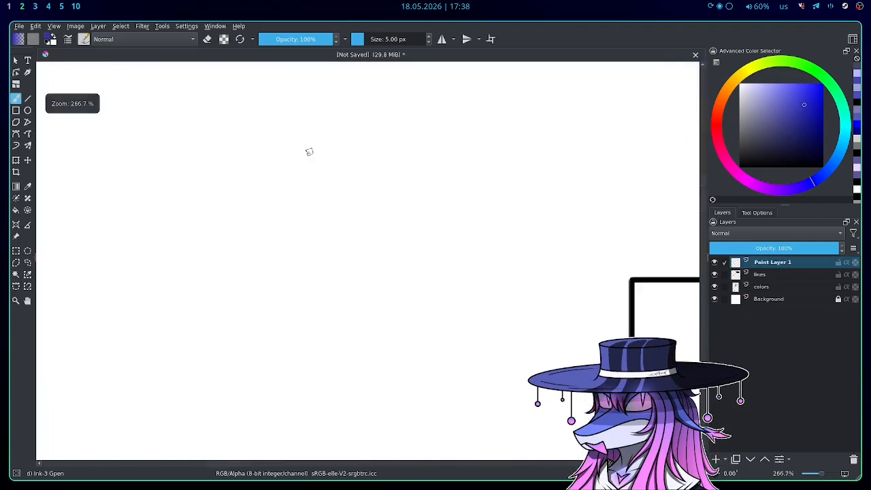
left_click_drag(311, 151, 297, 320)
Step: Draw a smaller, muted blue C-shaped curve inside the first one on another new layer
left_click(783, 119)
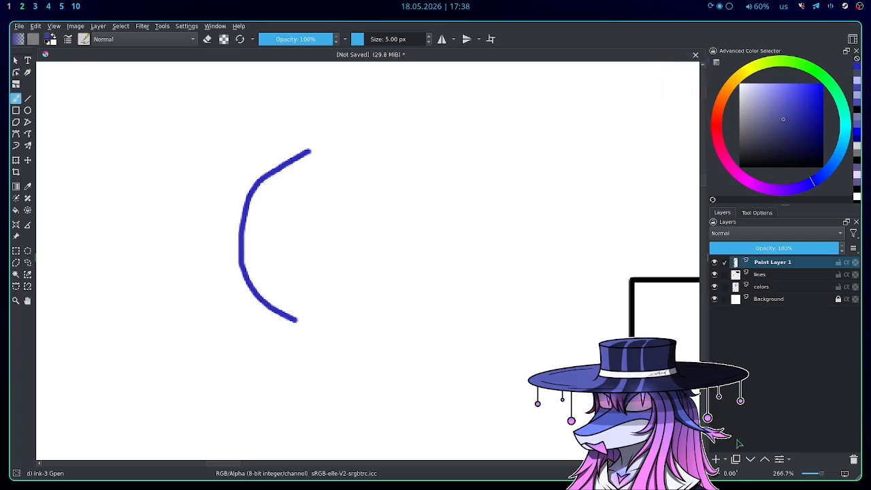
left_click(716, 460)
left_click_drag(342, 187, 357, 280)
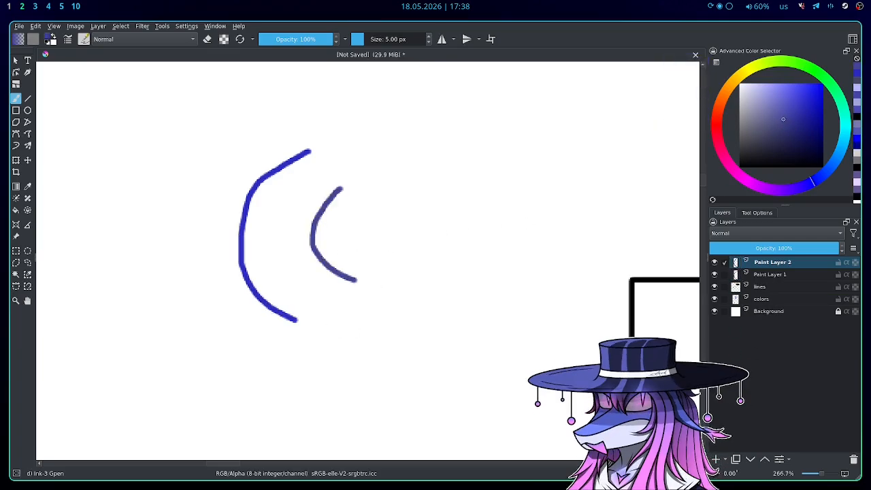
Step: Add a third new layer and draw a dark grey C-shaped curve beside the other two
key("Insert")
left_click(760, 145)
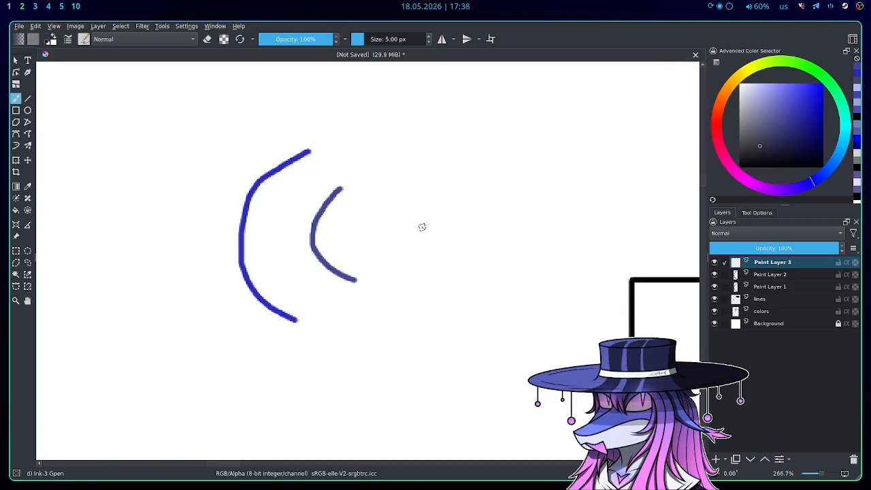
left_click_drag(411, 195, 424, 279)
scroll(388, 240, "down", 3)
scroll(388, 239, "up", 4)
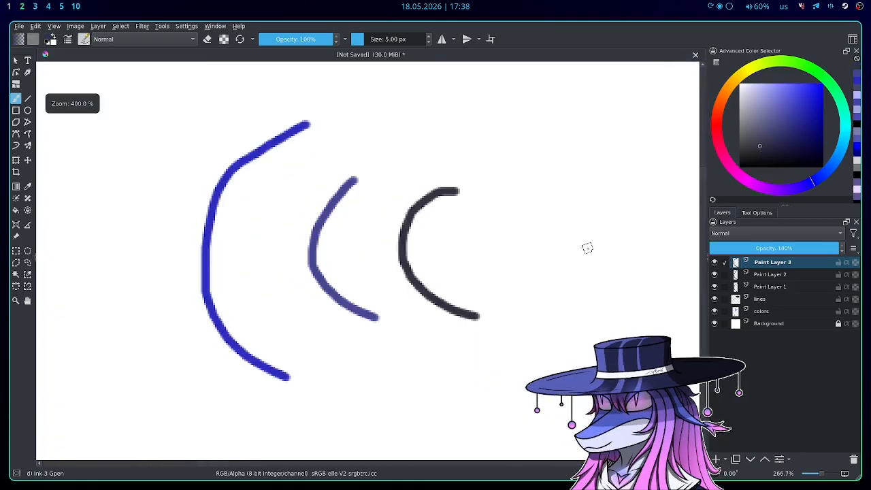
scroll(467, 247, "down", 2)
scroll(432, 239, "up", 1)
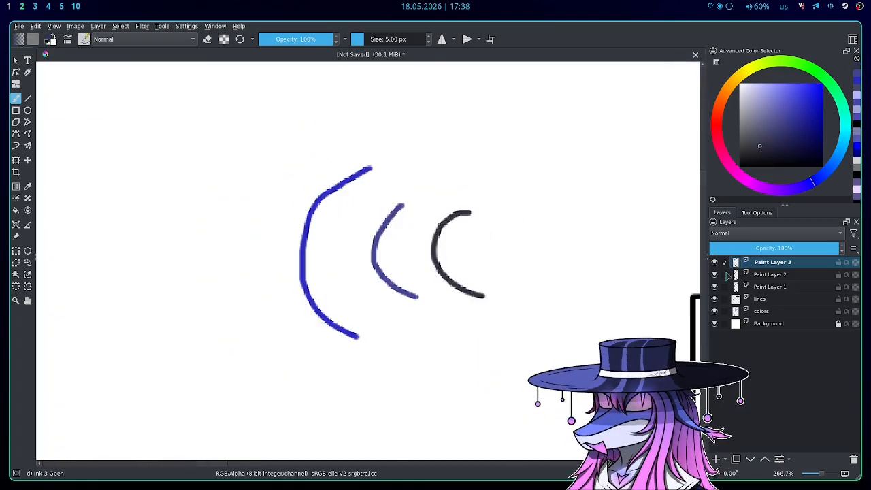
left_click(769, 274, "ctrl")
left_click(769, 287, "ctrl")
right_click(762, 263)
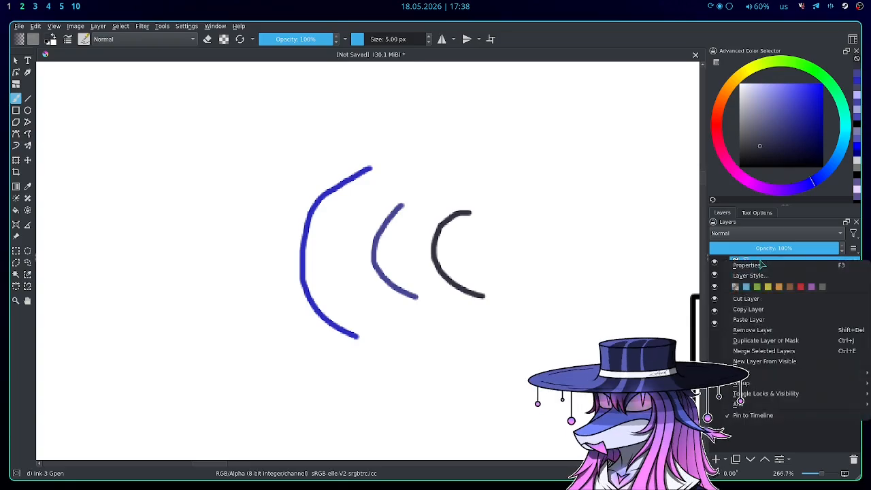
left_click(763, 264)
key("Escape")
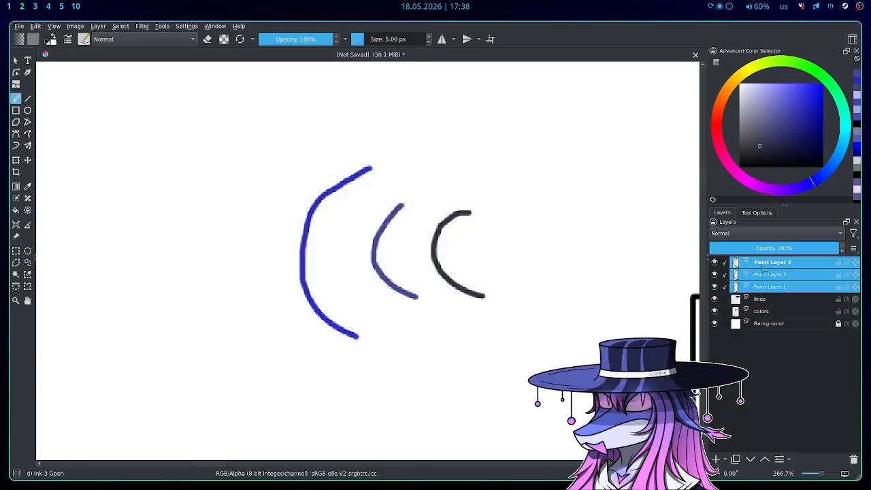
left_click(755, 273)
left_click(753, 286)
Step: Select the three layers holding the curved strokes and group them
left_click(754, 265)
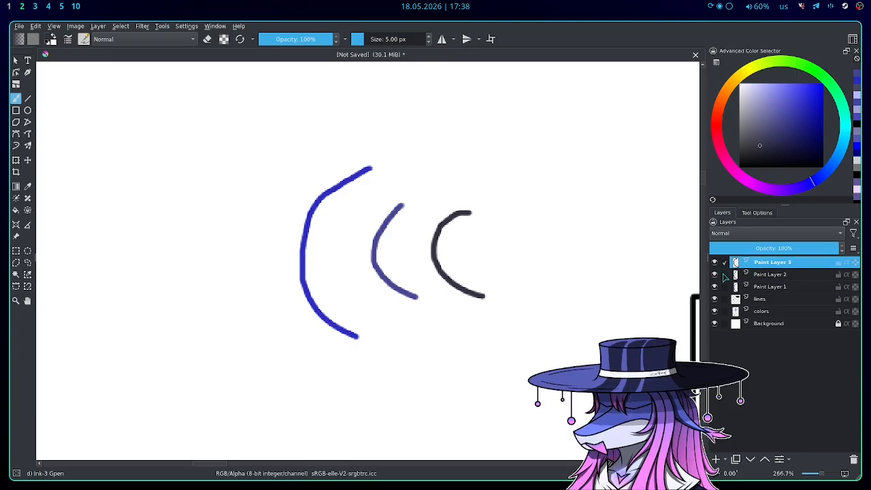
left_click(724, 275, "ctrl")
left_click(725, 286, "ctrl")
right_click(759, 271)
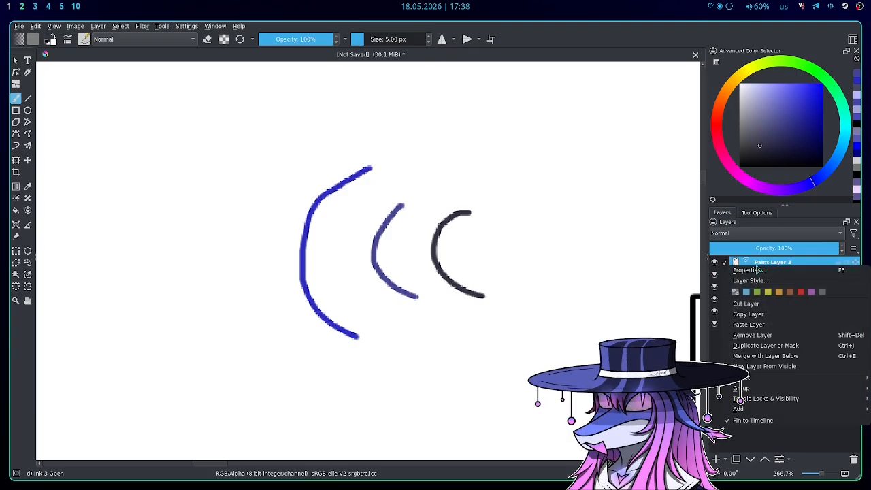
mouse_move(760, 394)
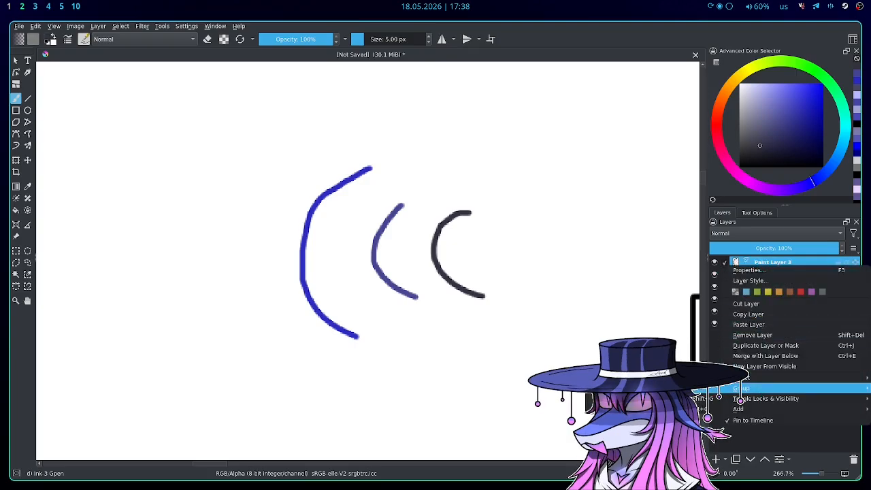
left_click(712, 389)
Step: Collapse and expand the new layer group, and hide its strokes briefly before showing them again
left_click(745, 263)
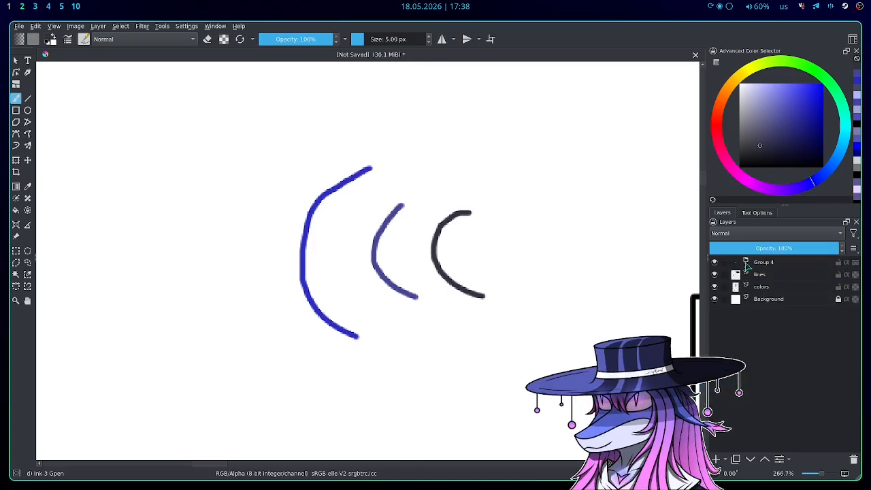
left_click(737, 263)
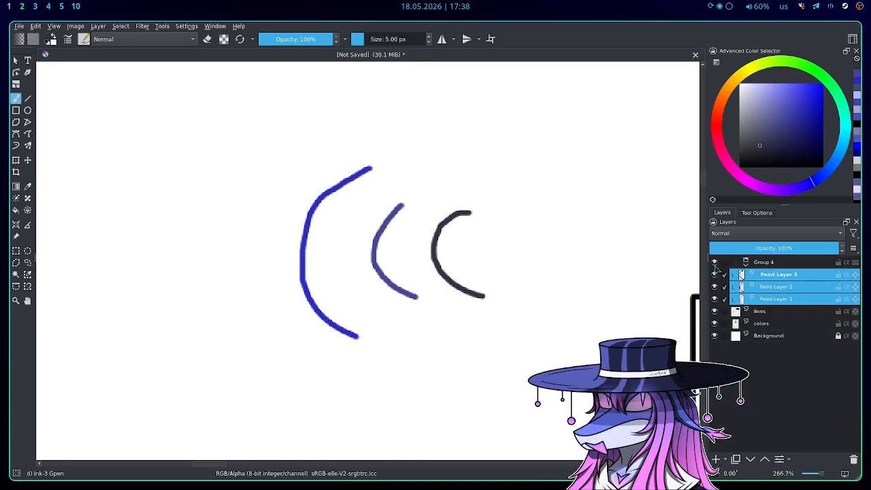
left_click(715, 263)
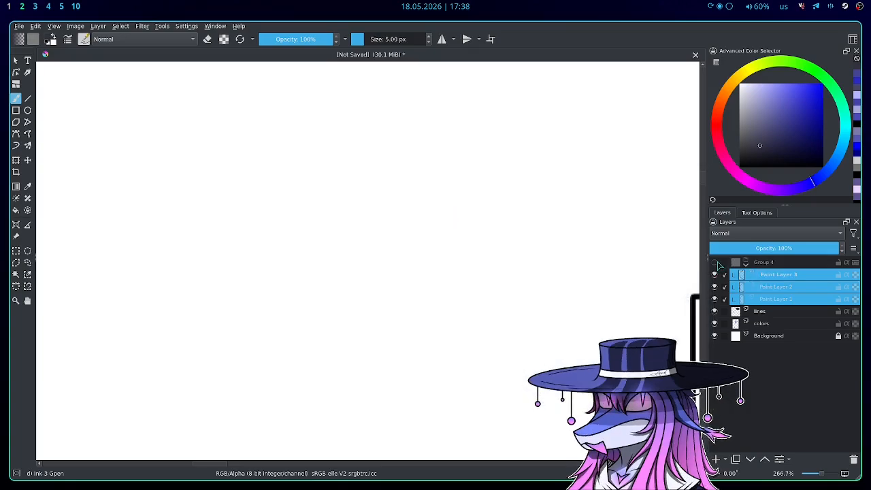
left_click(715, 263)
Step: Try out the layer group's opacity, return it to 100%, and collapse the group
left_click(765, 262)
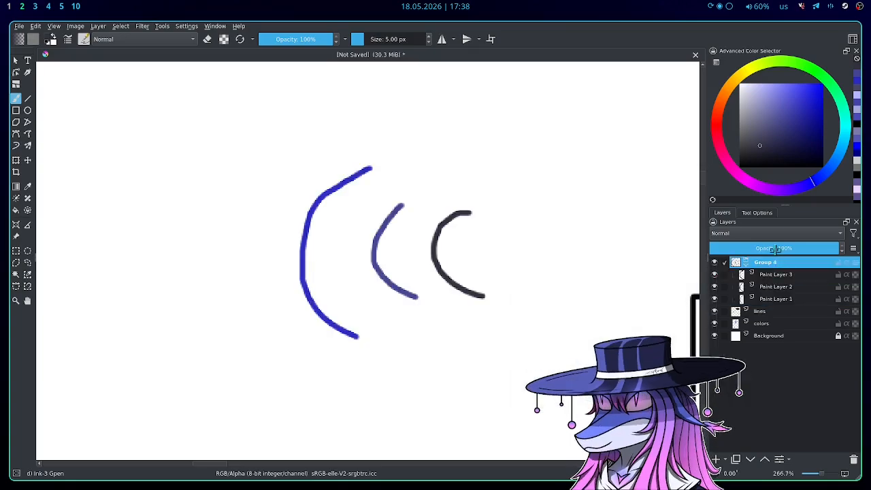
left_click(772, 248)
mouse_move(771, 249)
left_mouse_down()
mouse_move(735, 249)
mouse_move(870, 255)
left_mouse_up()
left_click(747, 265)
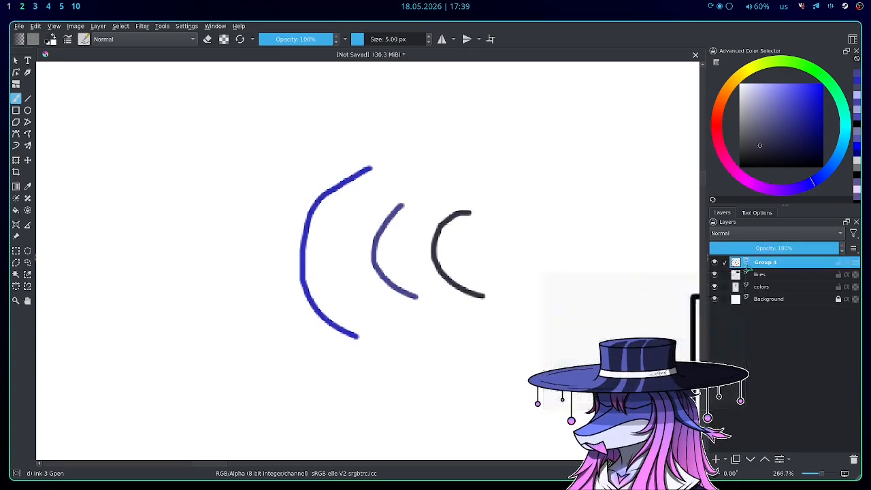
Step: Delete the group holding the three curved strokes and undo the deletion
scroll(401, 228, "down", 4)
scroll(418, 227, "up", 4)
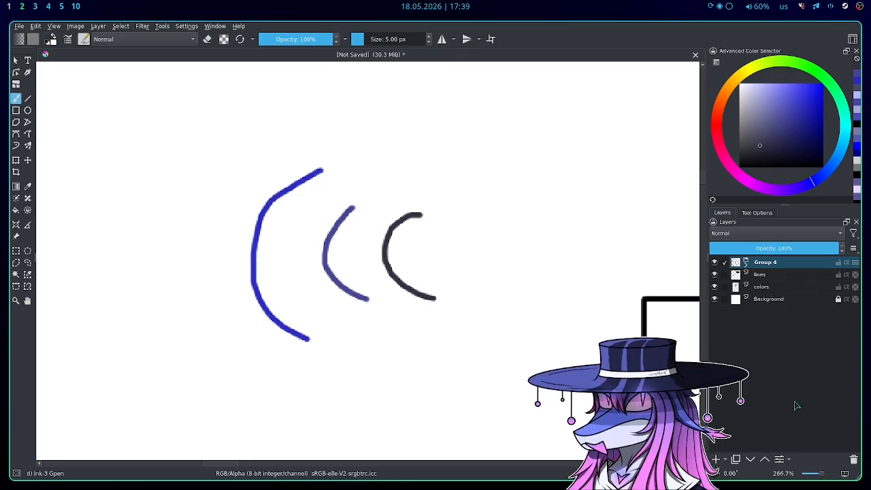
scroll(354, 219, "down", 7)
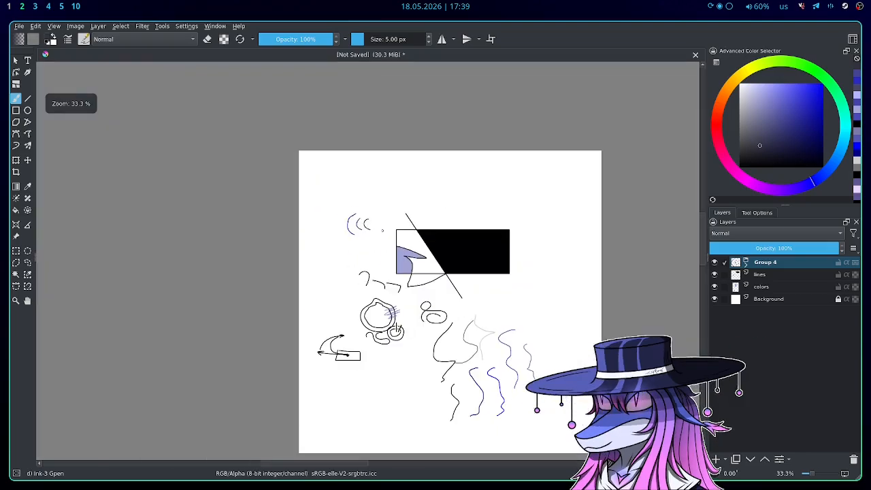
scroll(358, 211, "up", 3)
scroll(359, 212, "up", 6)
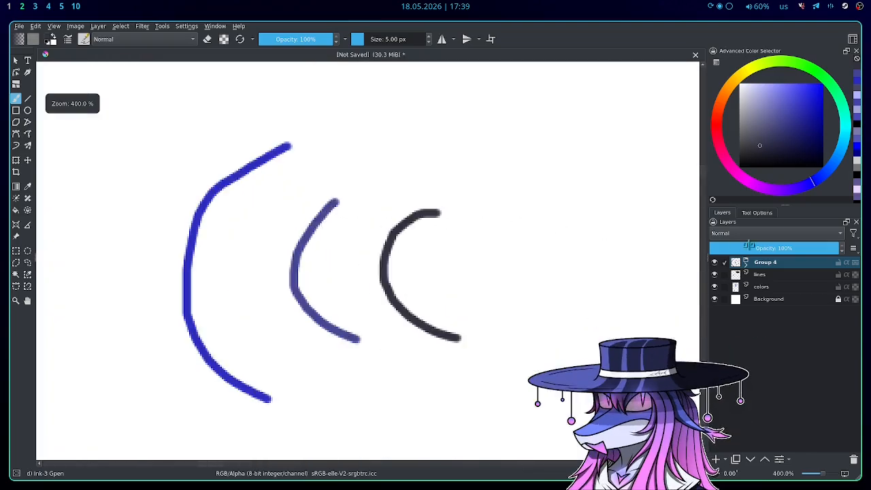
left_click(854, 459)
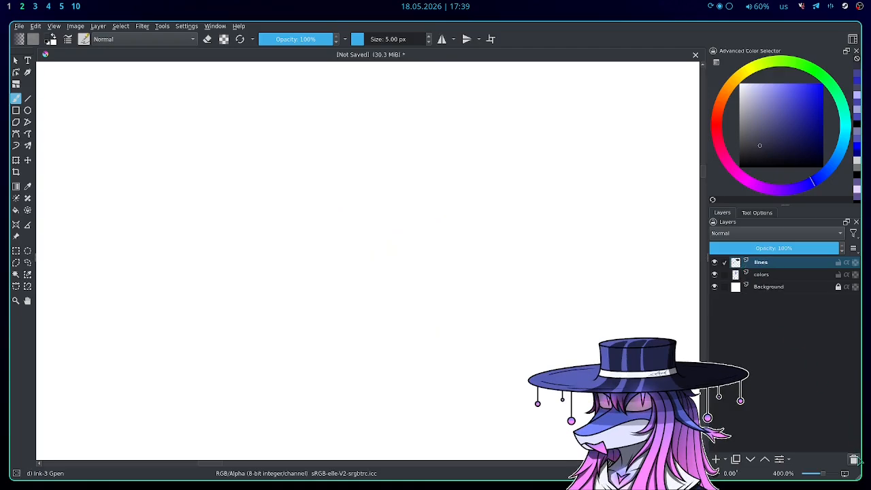
scroll(420, 211, "down", 6)
scroll(572, 282, "up", 2)
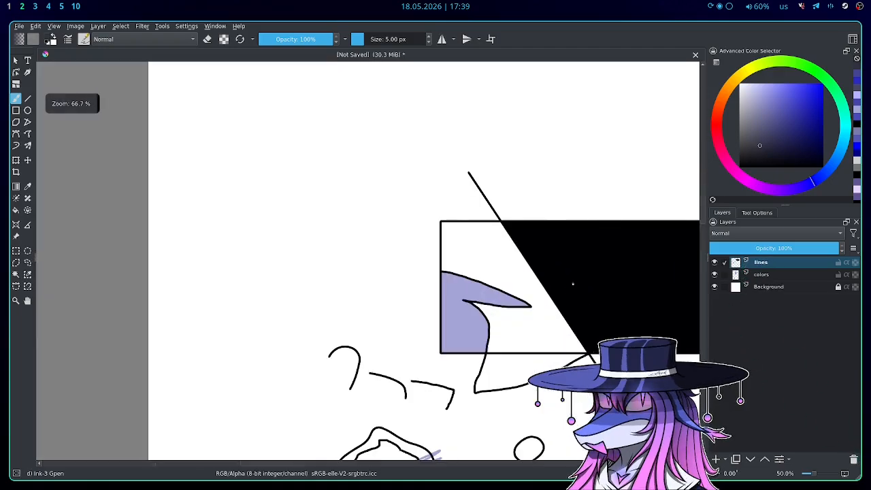
key("ctrl+z")
left_click(745, 265)
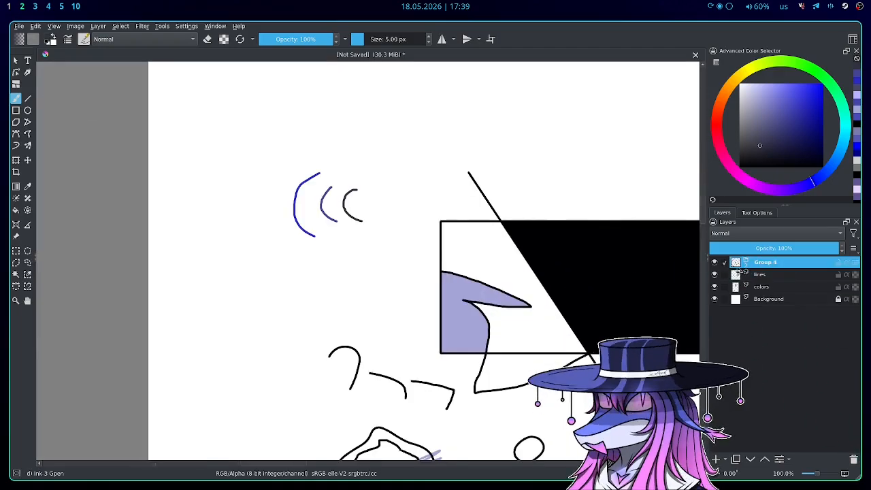
Step: Add a new paint layer and move it directly below the colors layer
scroll(368, 232, "down", 1)
scroll(372, 247, "up", 3)
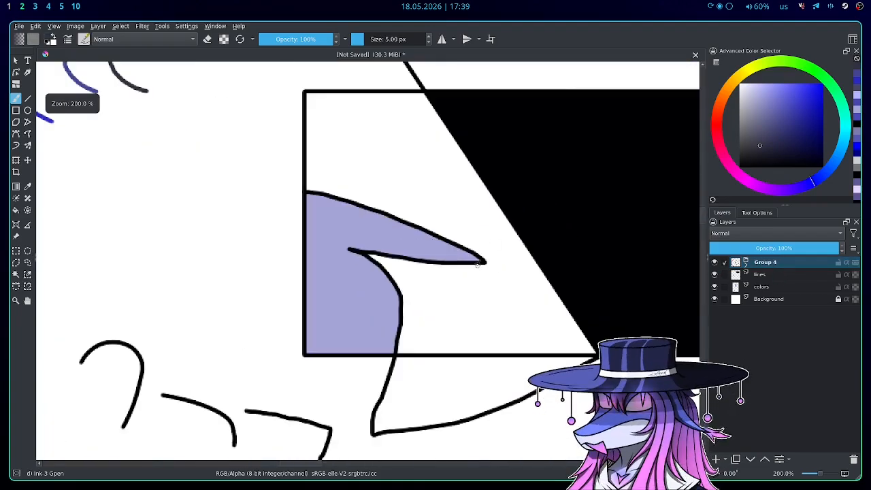
left_click_drag(465, 250, 468, 256)
left_click(716, 460)
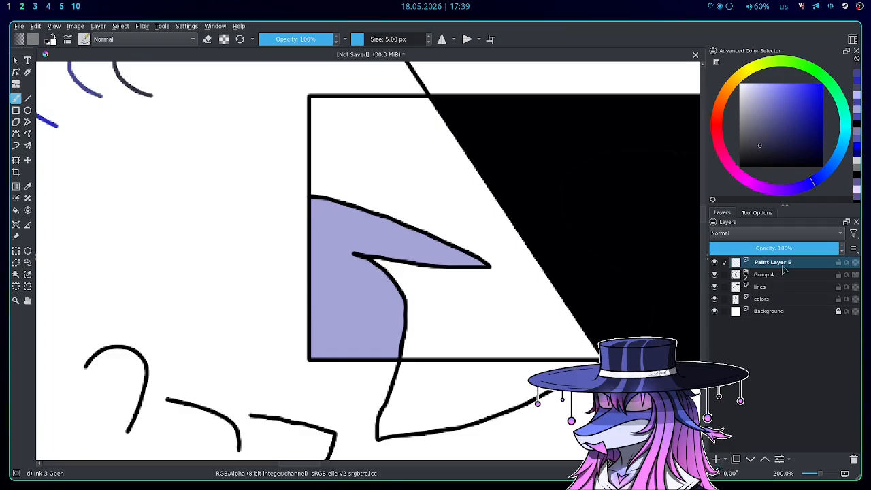
left_click_drag(783, 266, 807, 299)
Step: Paint a large dark blue blob behind the light purple shape on the new layer with the Shape fill brush preset
scroll(378, 202, "up", 1)
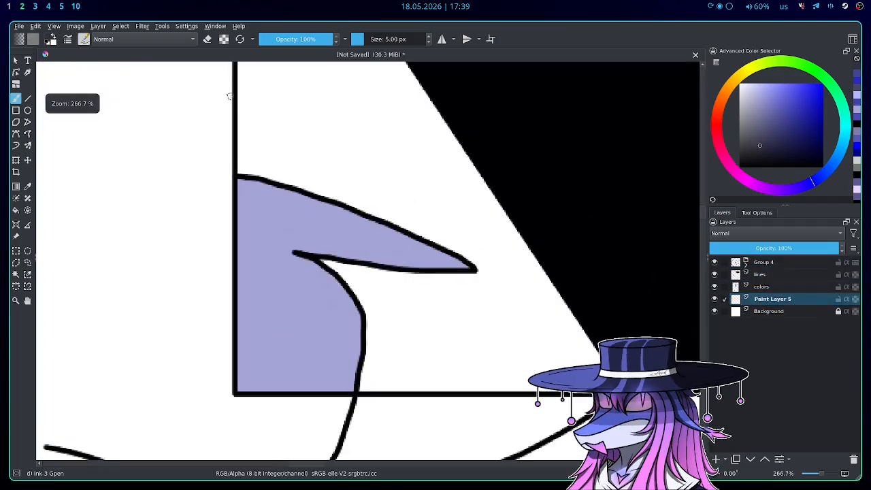
left_click(83, 39)
left_click(148, 156)
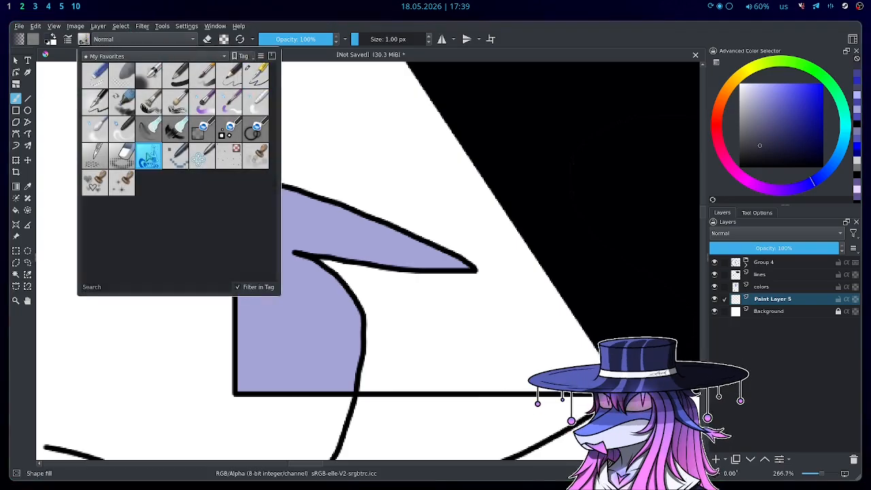
scroll(428, 150, "down", 1)
scroll(429, 150, "up", 1)
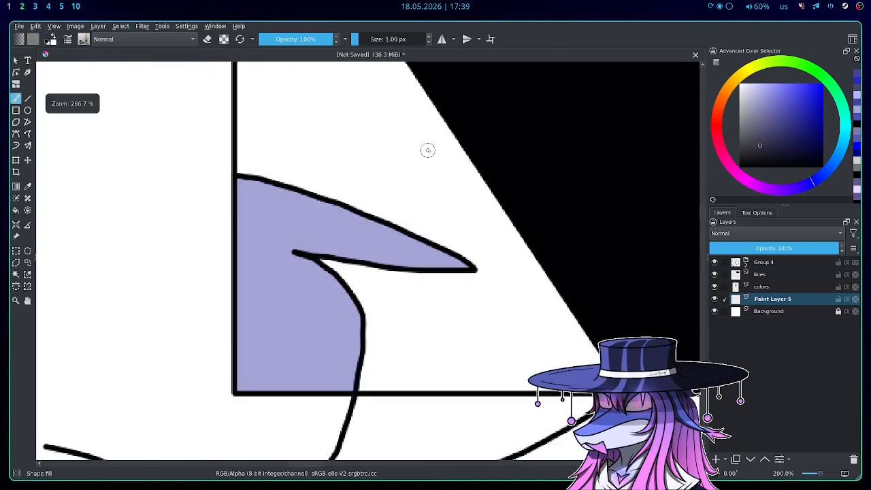
mouse_move(402, 144)
left_mouse_down()
mouse_move(154, 341)
mouse_move(260, 419)
mouse_move(413, 407)
mouse_move(471, 265)
left_mouse_up()
key("ctrl+z")
left_click(630, 144, "ctrl")
mouse_move(364, 154)
left_mouse_down()
mouse_move(217, 121)
mouse_move(383, 452)
mouse_move(522, 185)
left_mouse_up()
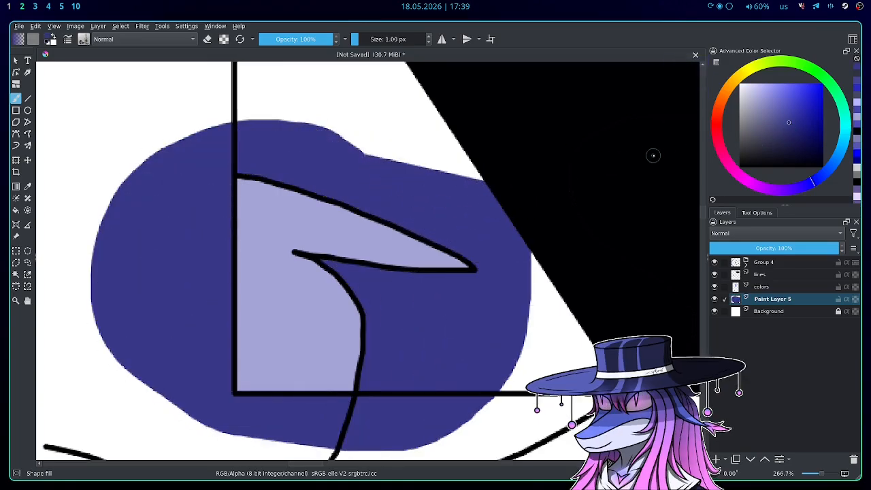
Step: Make the colors layer active, try out its opacity, and return it to 100%
left_click(786, 288)
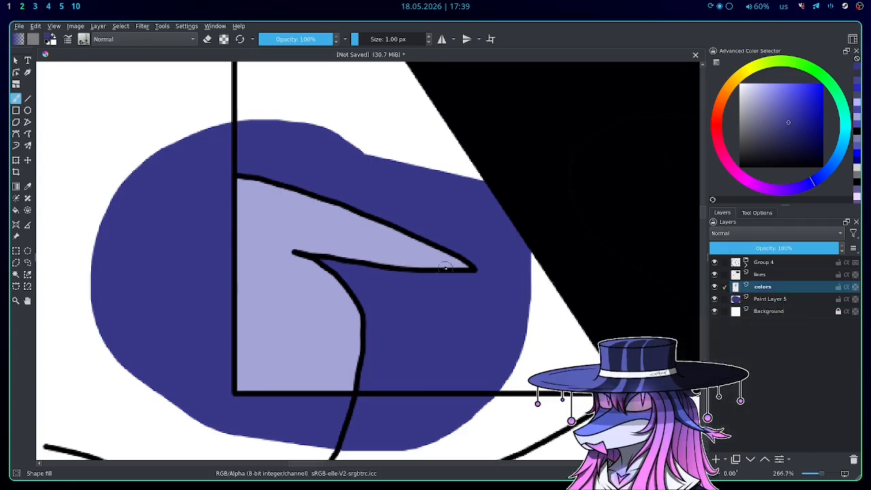
scroll(449, 255, "down", 1)
scroll(353, 251, "up", 1)
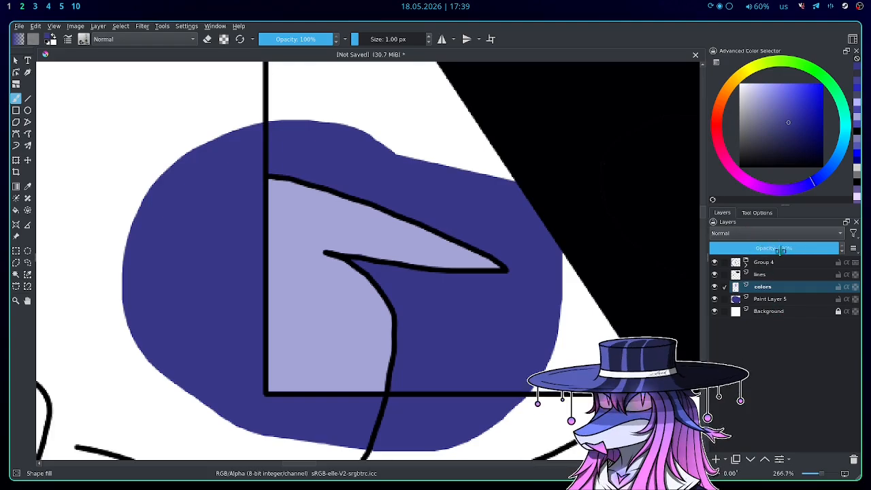
left_click_drag(783, 249, 858, 252)
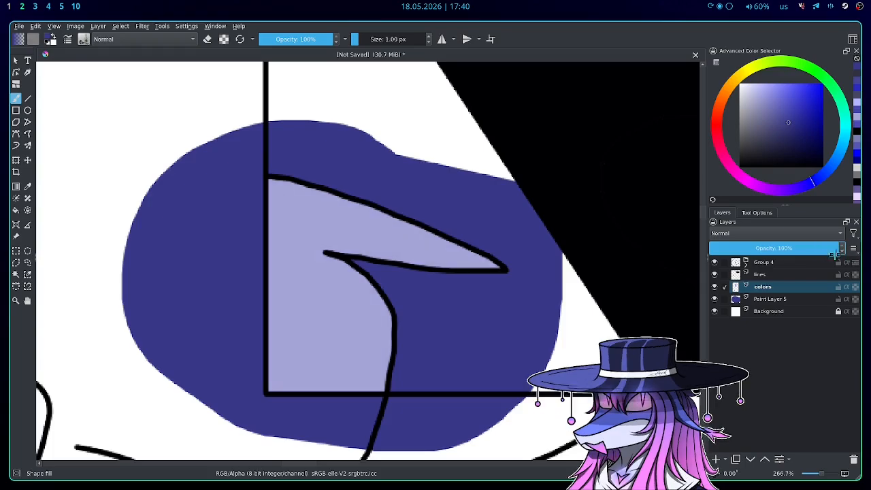
Step: Browse the HSI and Mix blending mode categories and try the Screen mode on the colors layer
left_click(753, 234)
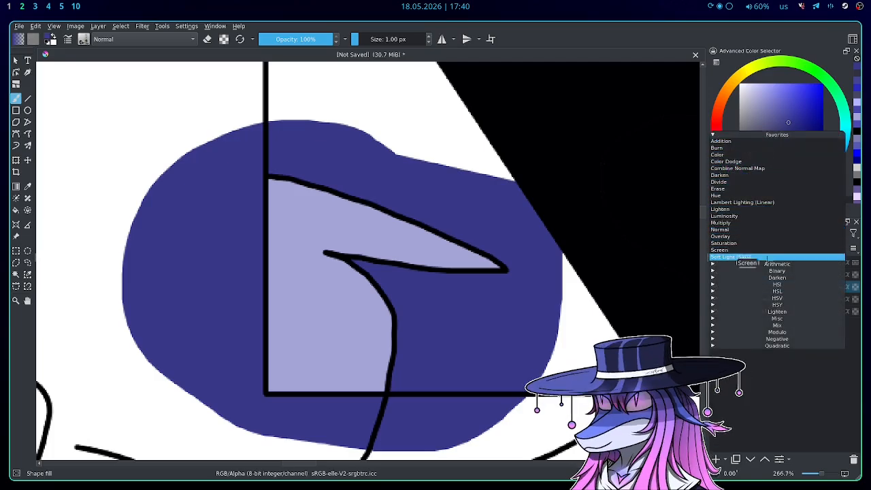
left_click(712, 284)
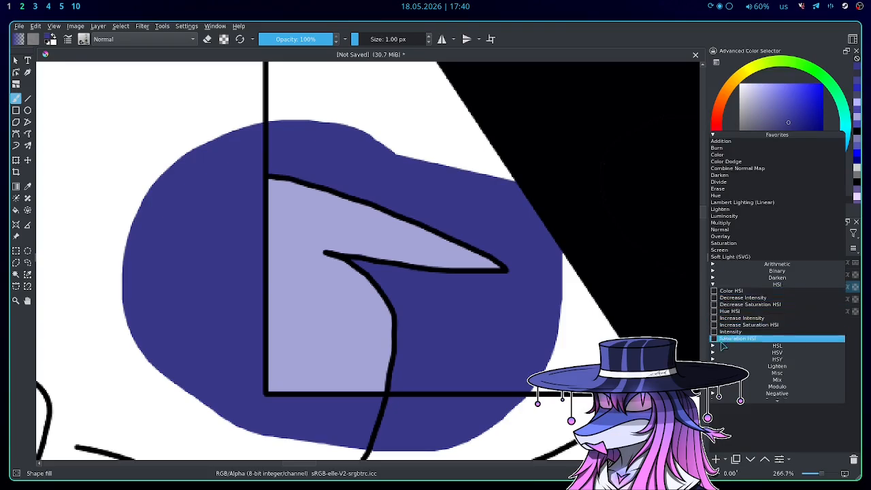
left_click(714, 286)
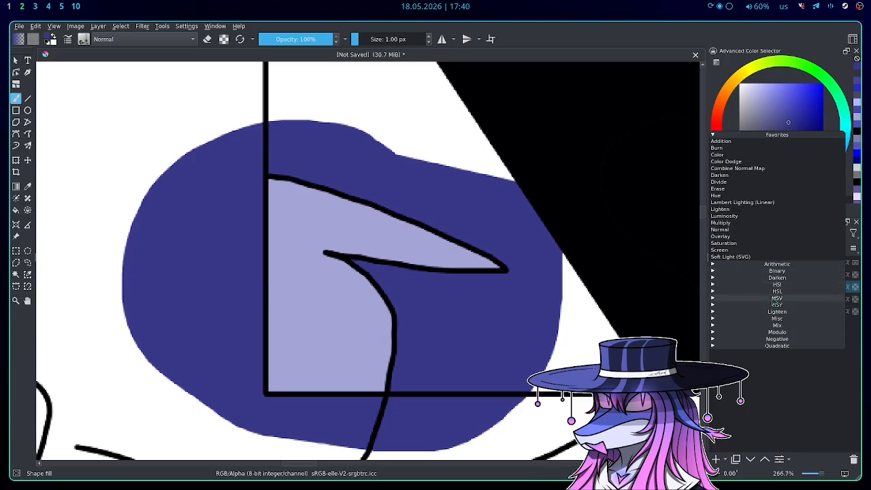
left_click(720, 326)
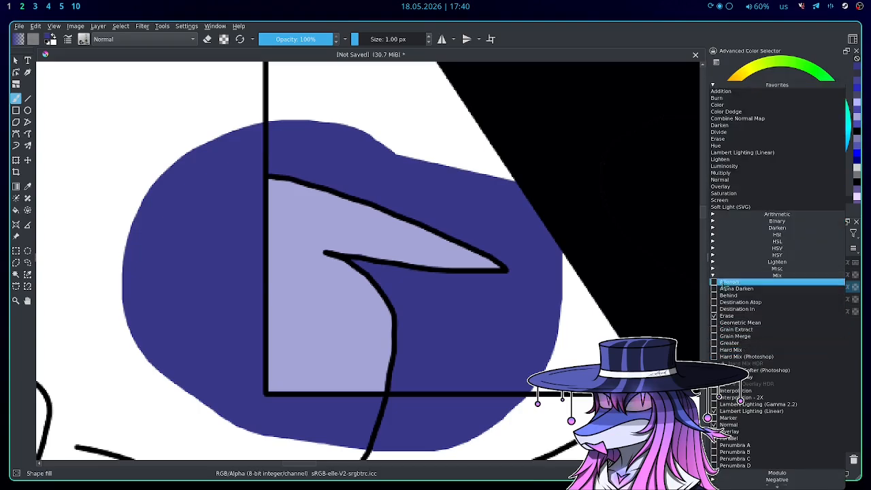
left_click(719, 275)
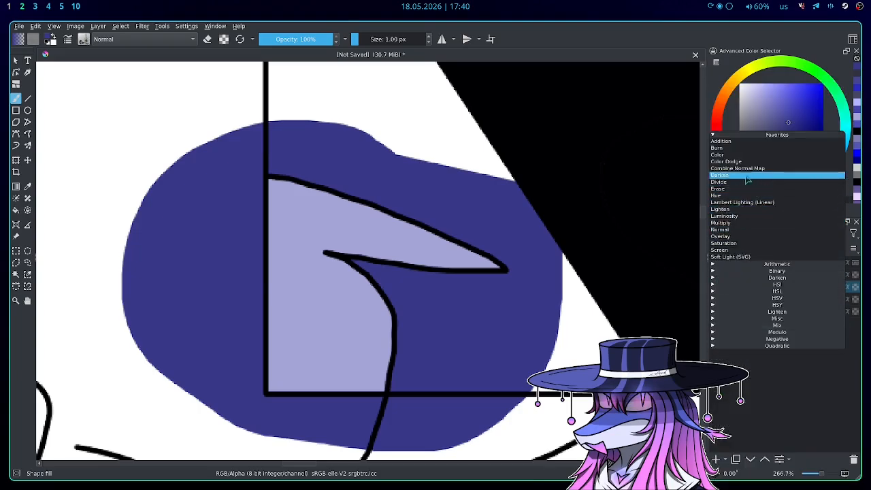
left_click(743, 250)
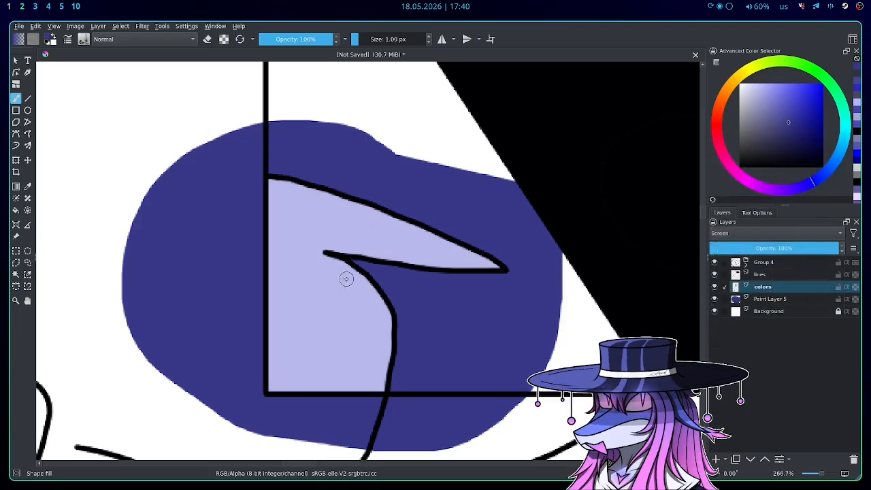
Step: Try the Saturation and Overlay blending modes on the colors layer, checking Overlay with the dark blue Paint Layer 5 hidden and shown
left_click(742, 233)
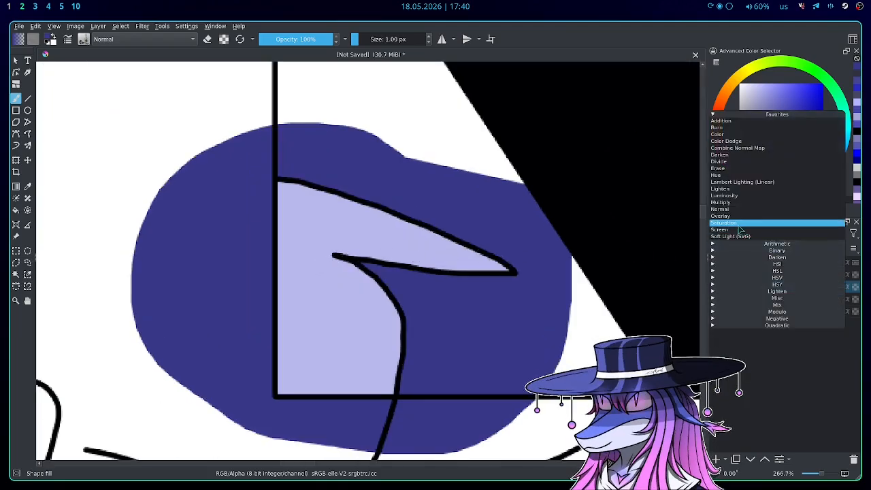
left_click(741, 229)
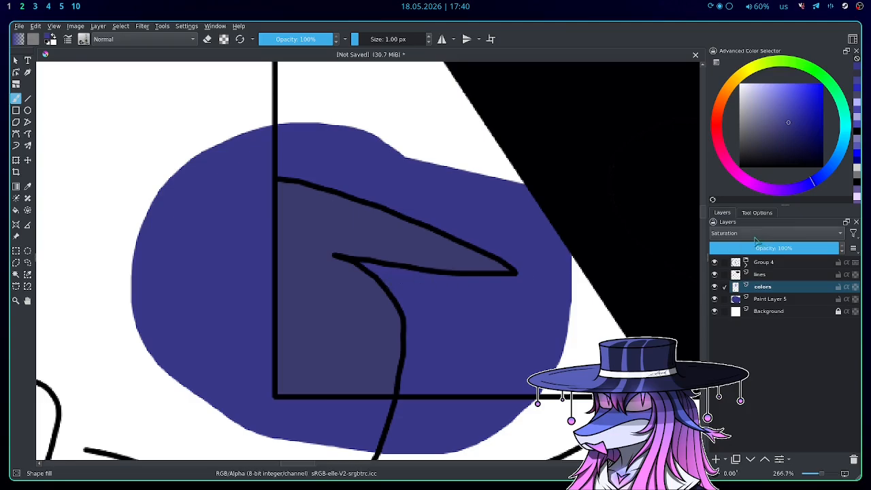
left_click(752, 235)
left_click(737, 222)
scroll(360, 263, "down", 2)
scroll(360, 262, "up", 2)
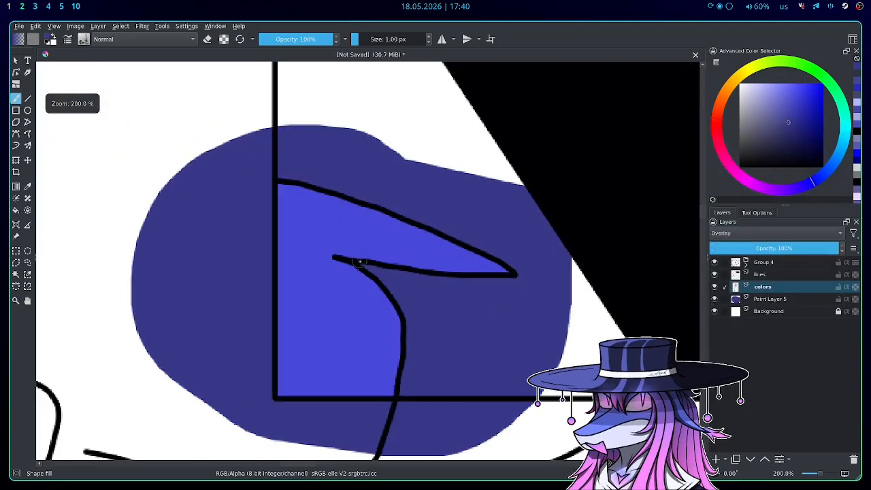
scroll(430, 258, "down", 2)
scroll(371, 262, "up", 2)
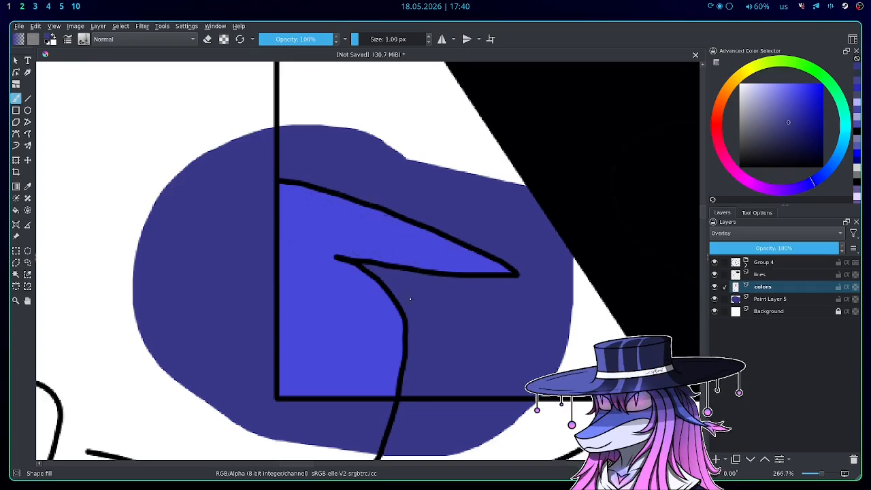
left_click(717, 300)
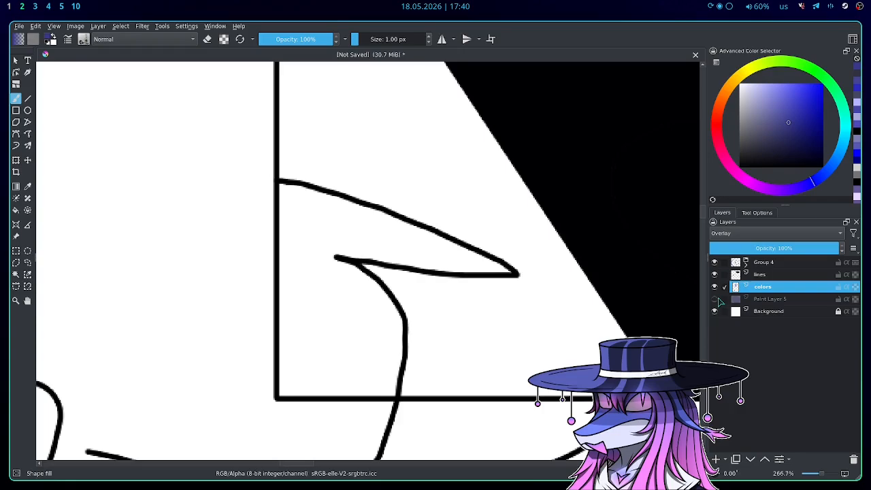
left_click(717, 300)
Step: Try the Multiply blending mode on the colors layer and compare it with Paint Layer 5 hidden and shown
left_click(743, 233)
left_click(730, 218)
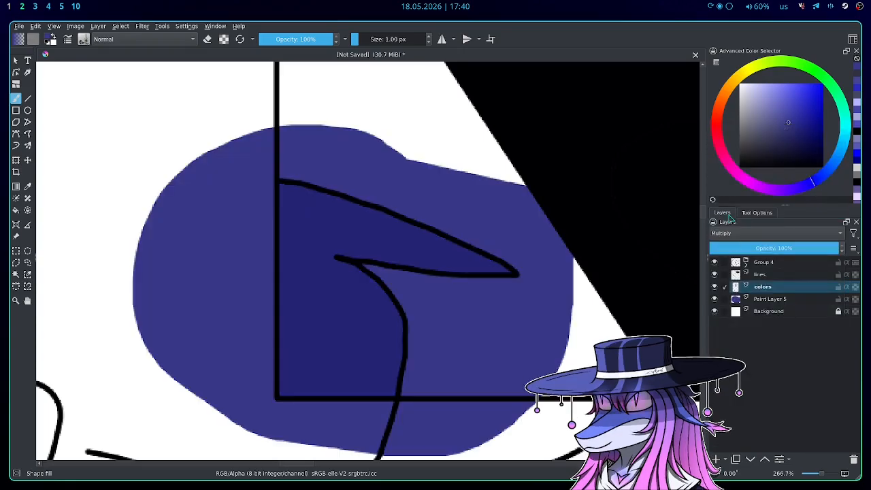
left_click(716, 300)
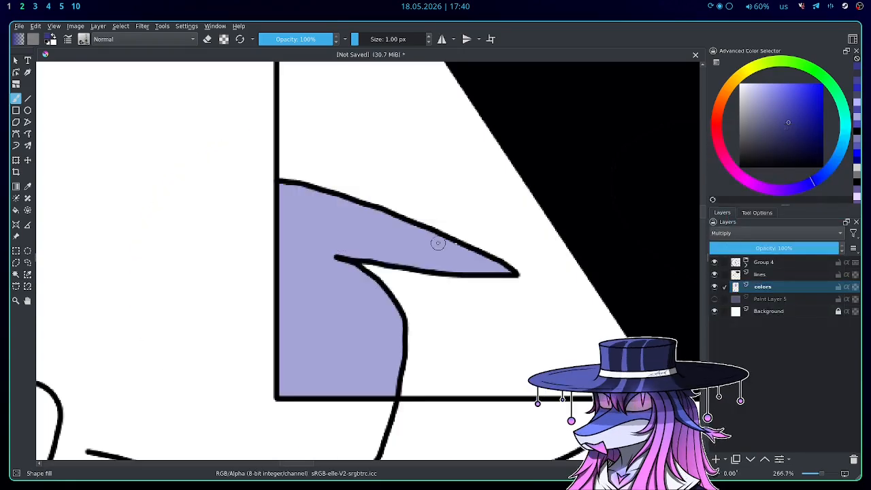
left_click(714, 287)
left_click(715, 287)
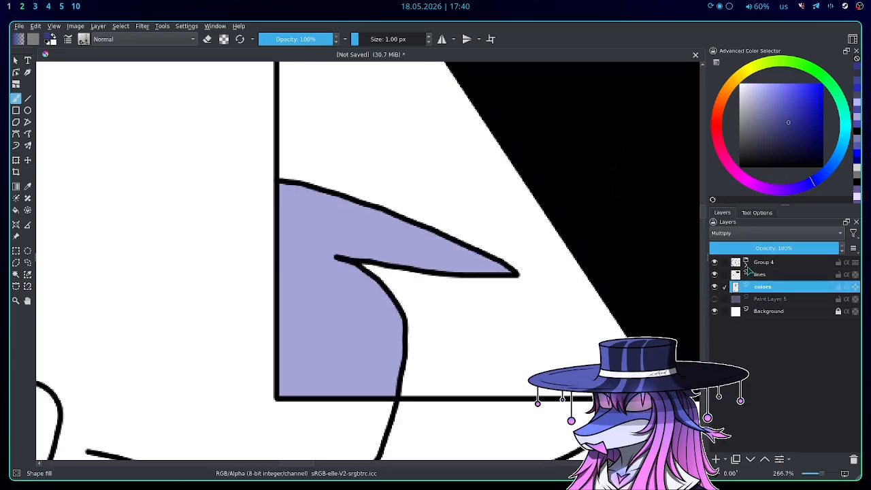
left_click(715, 299)
scroll(344, 230, "down", 1)
scroll(344, 230, "up", 1)
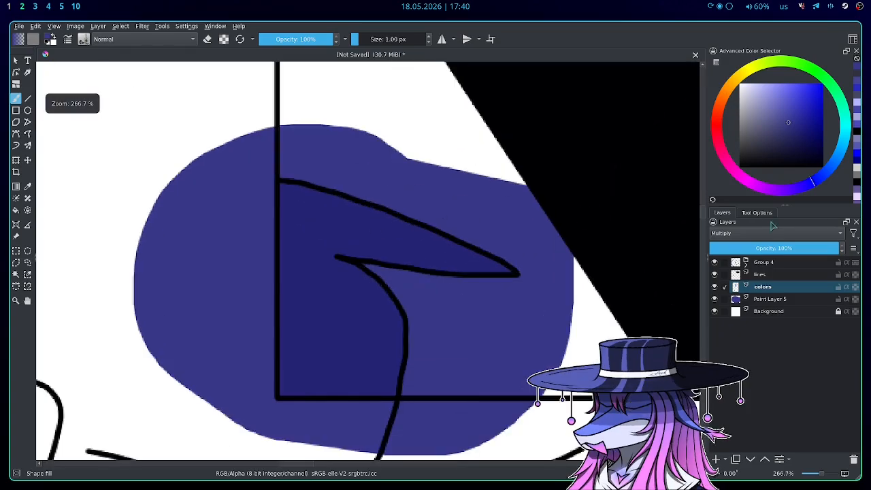
Step: Try the Luminosity, Lambert Lighting (Linear), Divide and Color Dodge blending modes on the colors layer
left_click(737, 233)
left_click(738, 230)
left_click(756, 232)
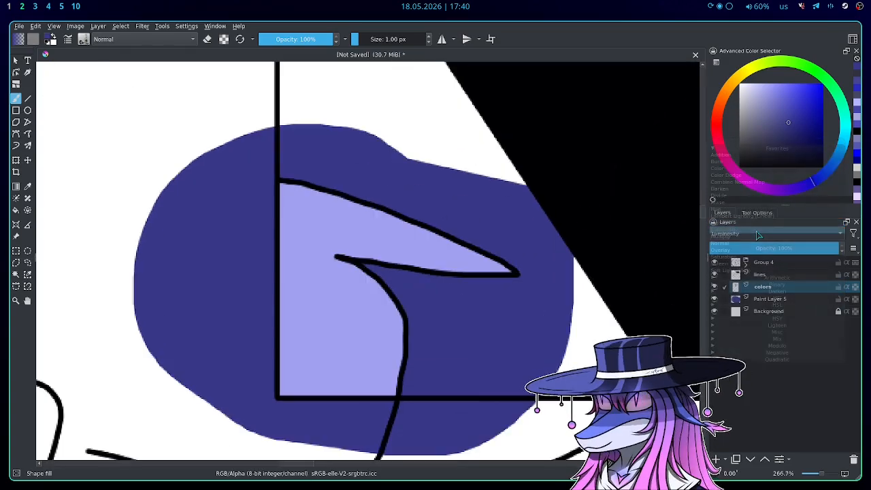
left_click(740, 217)
left_click(739, 232)
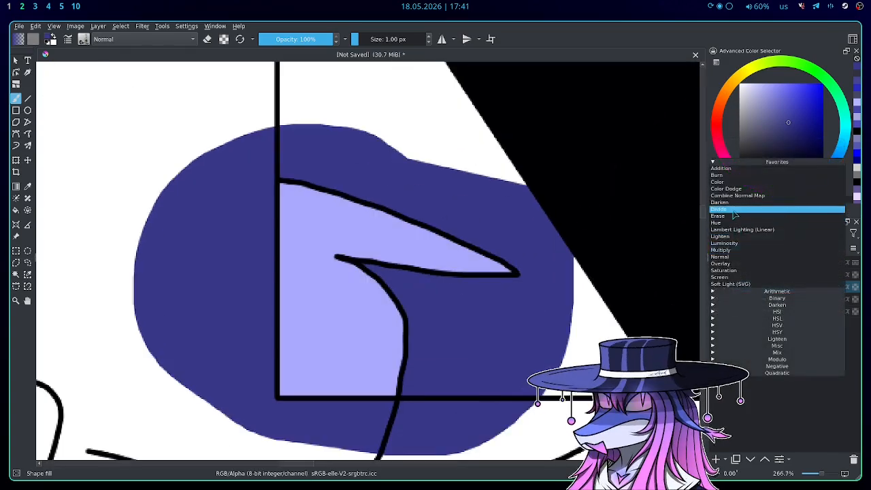
left_click(735, 211)
left_click(739, 233)
left_click(735, 212)
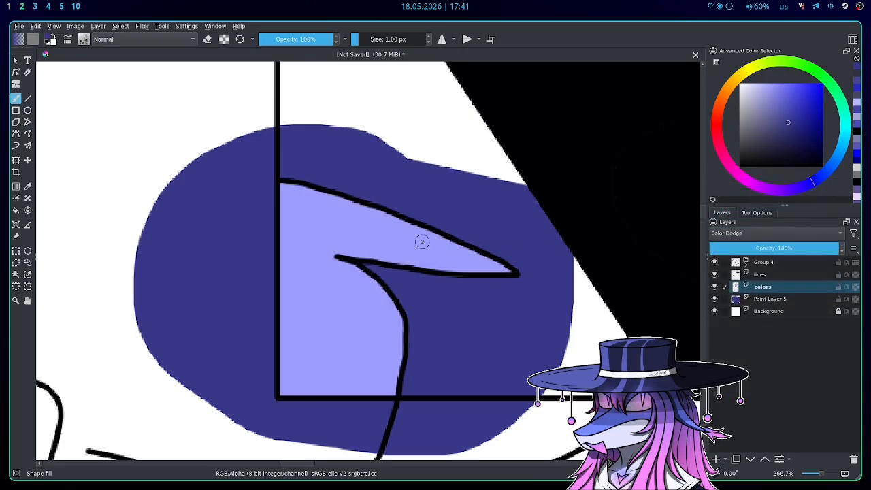
Step: Try the Burn, Addition and Darken blending modes on the colors layer
left_click(756, 233)
left_click(732, 217)
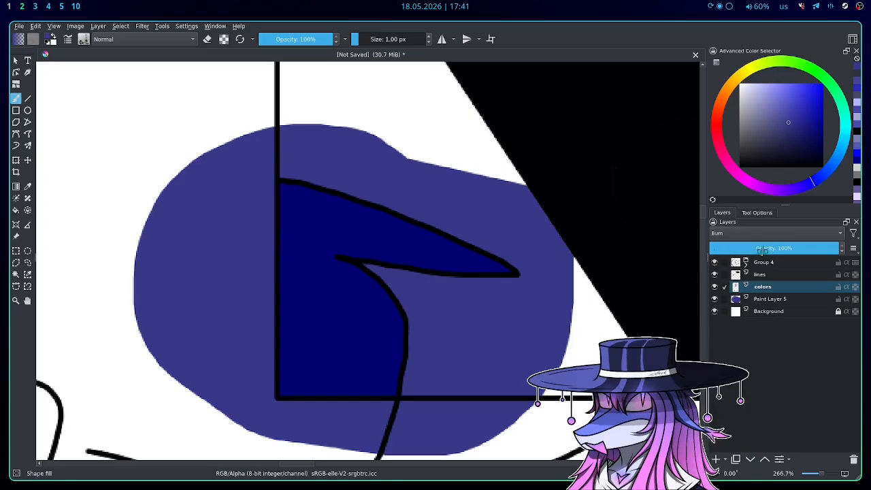
left_click(740, 233)
left_click(740, 243)
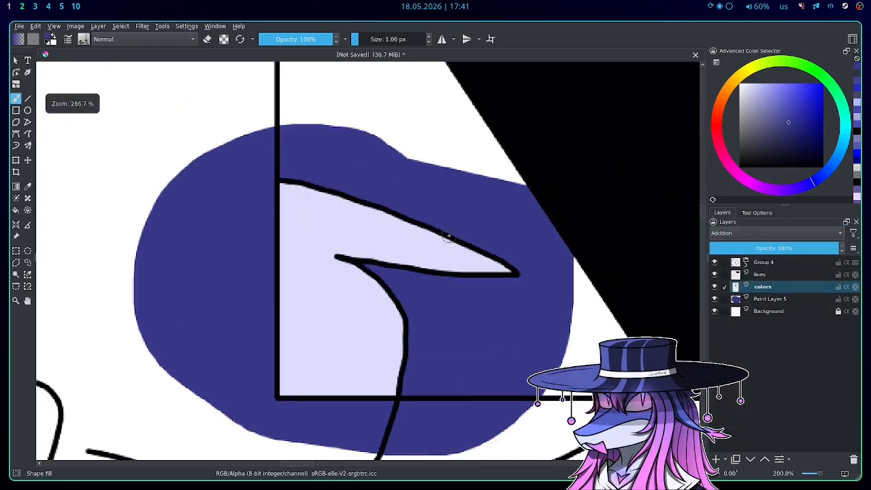
left_click(747, 233)
left_click(735, 263)
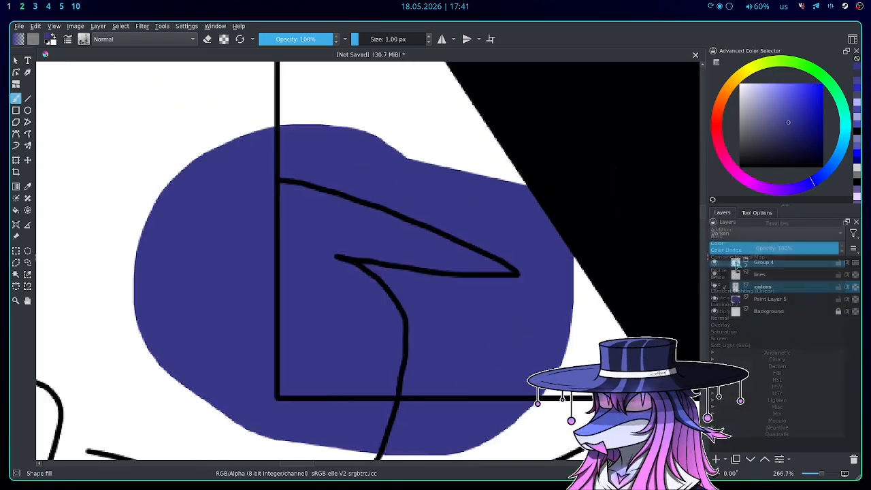
Step: Set the colors layer's blending mode to Screen and make Paint Layer 5 active
left_click(747, 235)
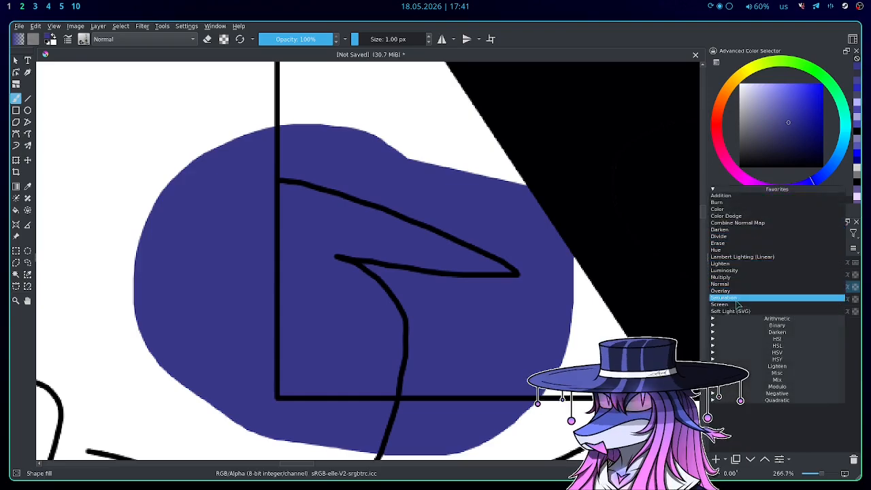
left_click(737, 304)
scroll(333, 230, "down", 6)
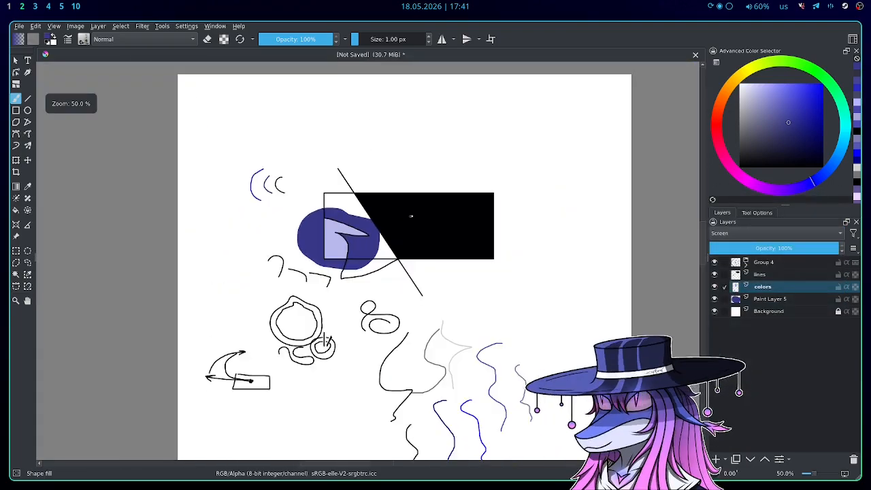
left_click(770, 302)
scroll(320, 232, "up", 3)
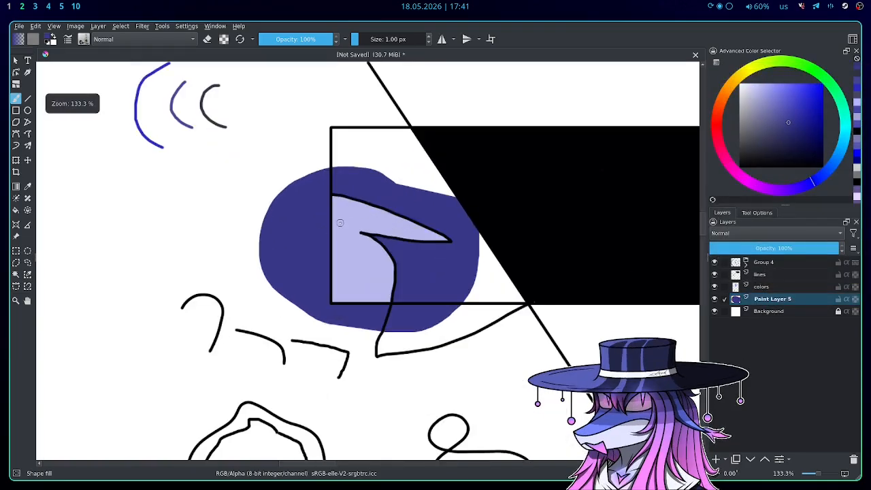
Step: Give the lines layer a purple color label and make the Background layer active
scroll(349, 224, "down", 3)
scroll(348, 223, "down", 1)
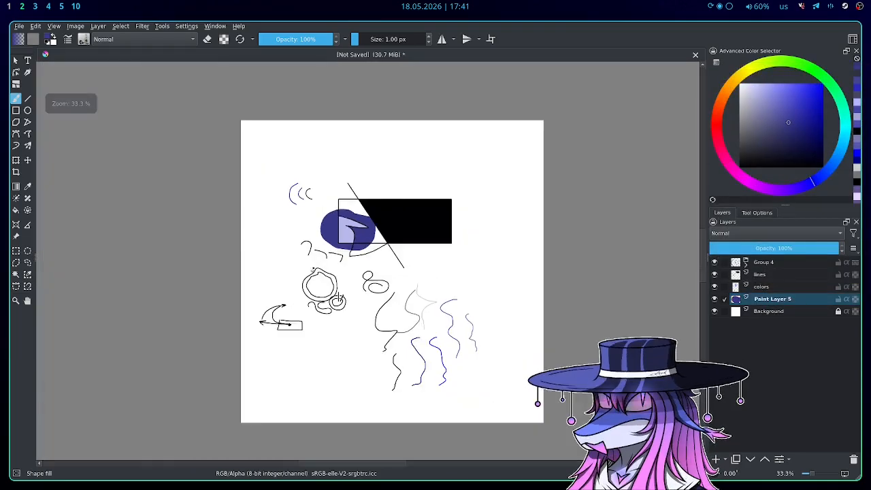
scroll(319, 290, "up", 4)
scroll(385, 348, "up", 1)
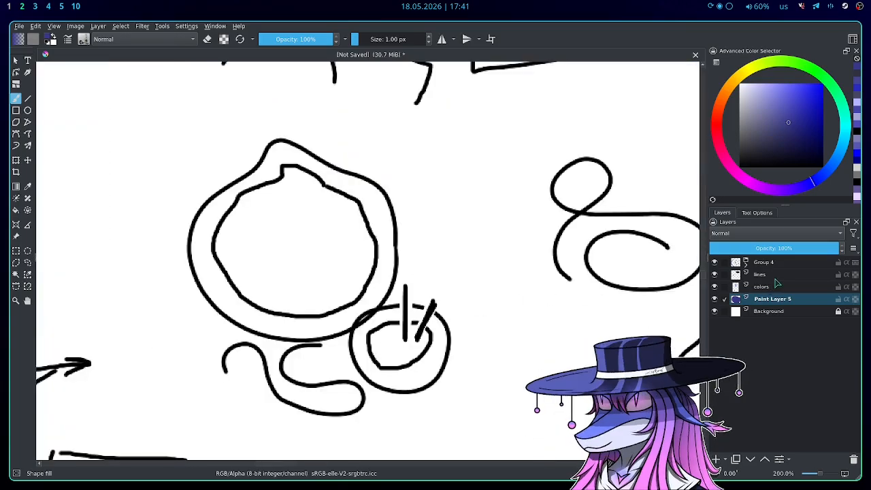
right_click(775, 280)
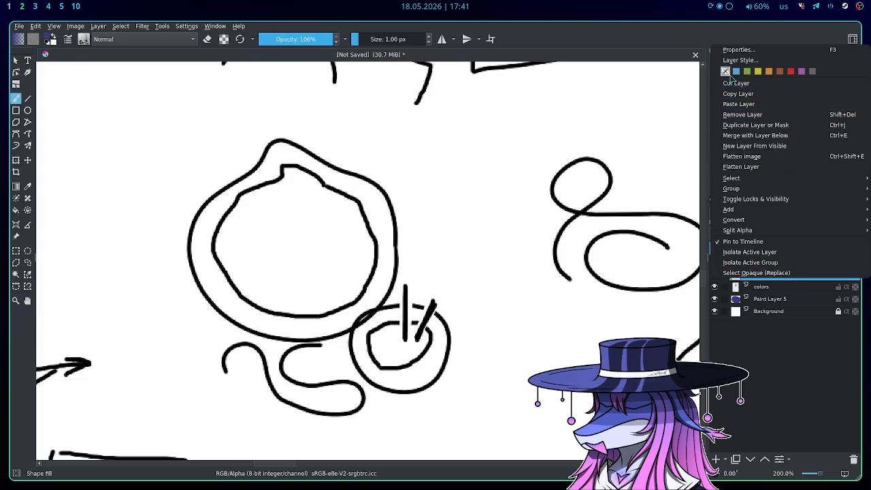
left_click(802, 73)
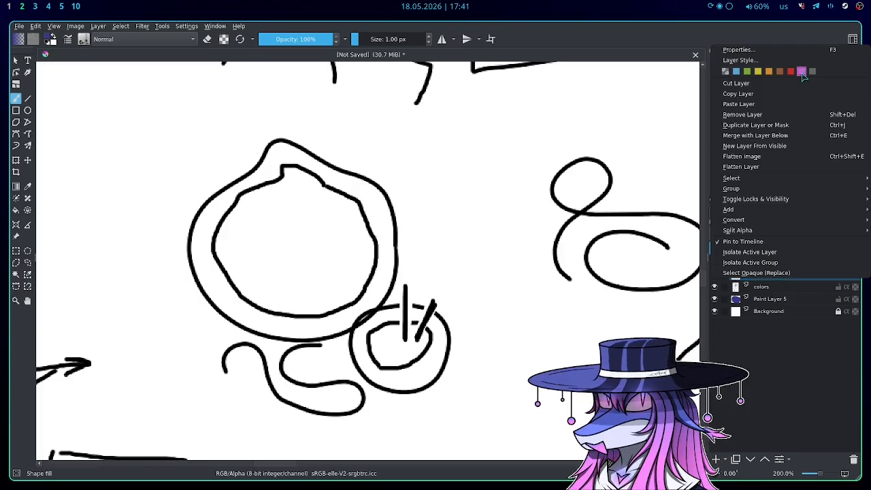
left_click(768, 314)
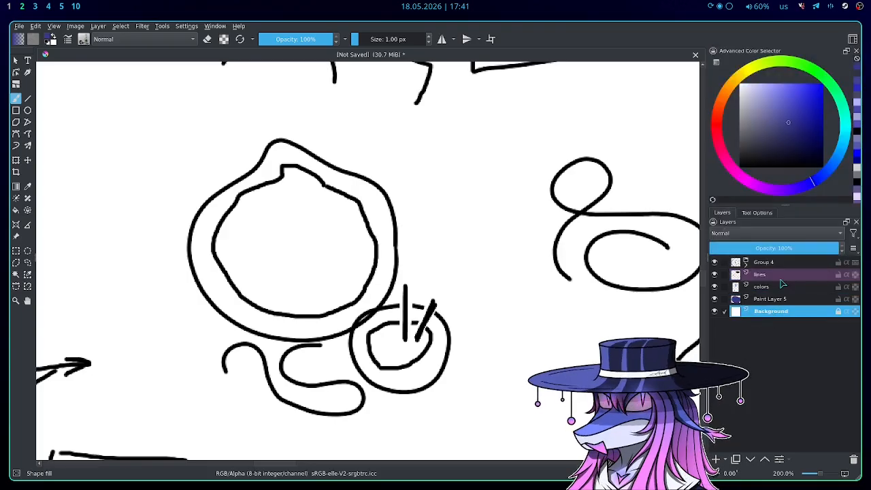
Step: Expand Group 4 to show its paint layers and give the group a red color label
left_click(746, 263)
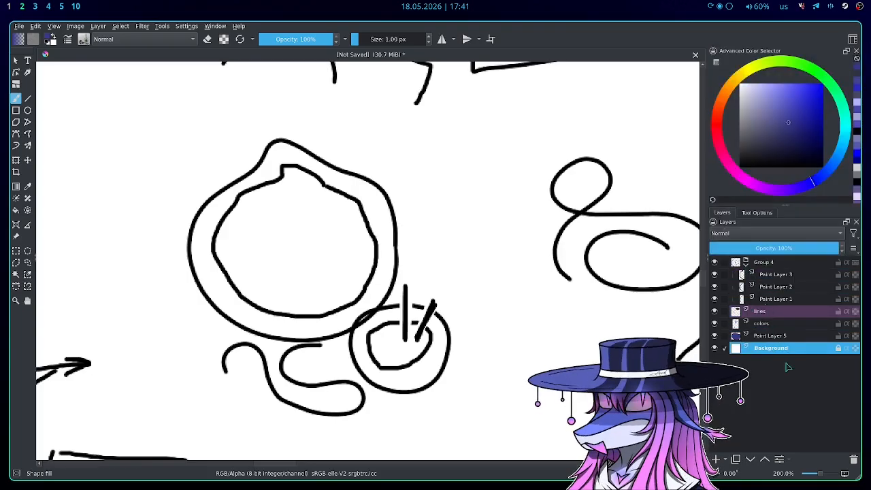
left_click(773, 312)
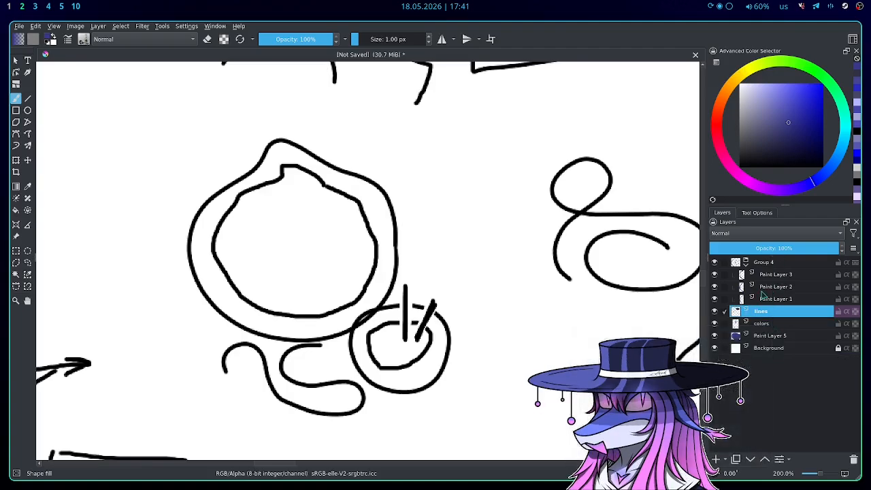
left_click(746, 264)
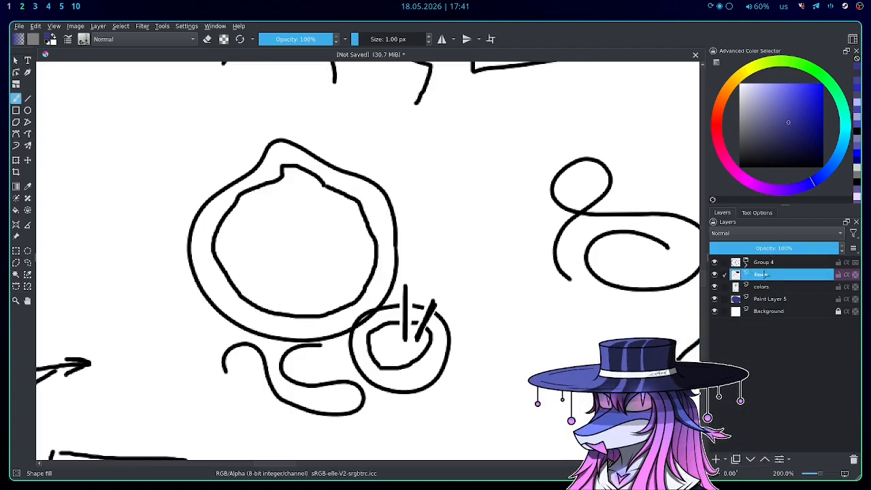
left_click(746, 264)
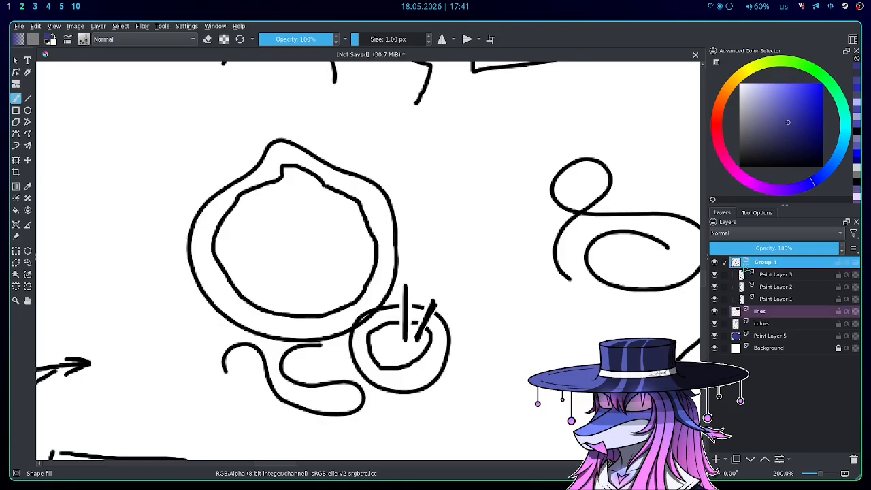
right_click(748, 263)
left_click(789, 290)
left_click(776, 269)
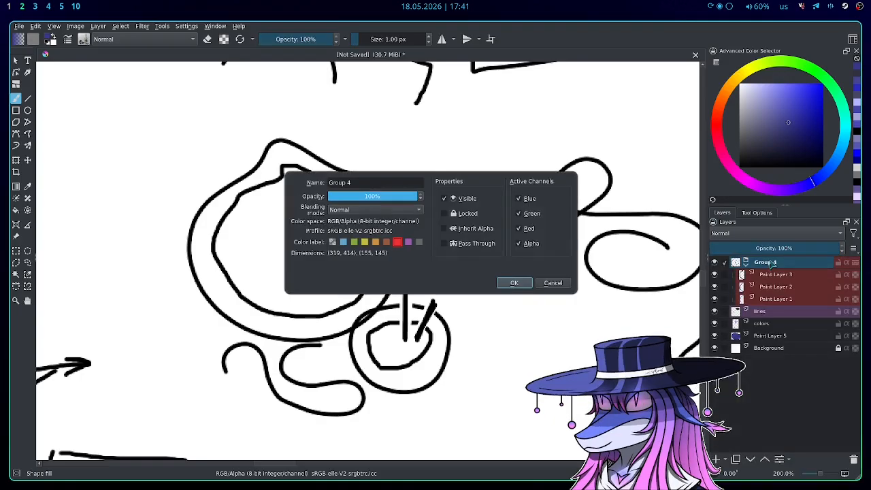
key("Escape")
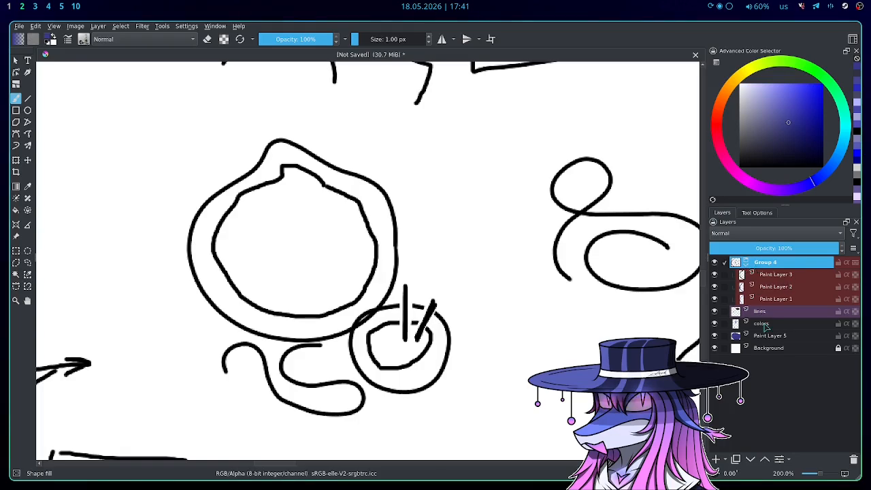
Step: Collapse Group 4 in the layer stack and make the lines layer active
left_click(765, 325)
left_click(767, 338)
left_click(771, 349)
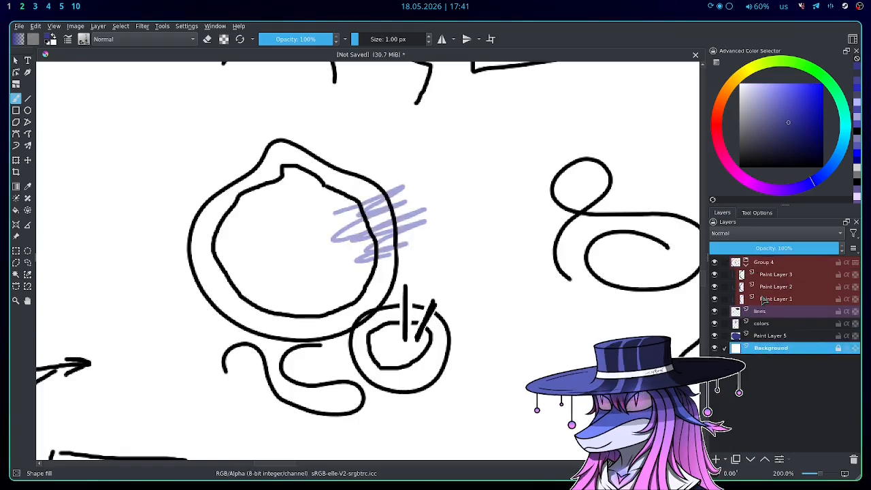
left_click(746, 262)
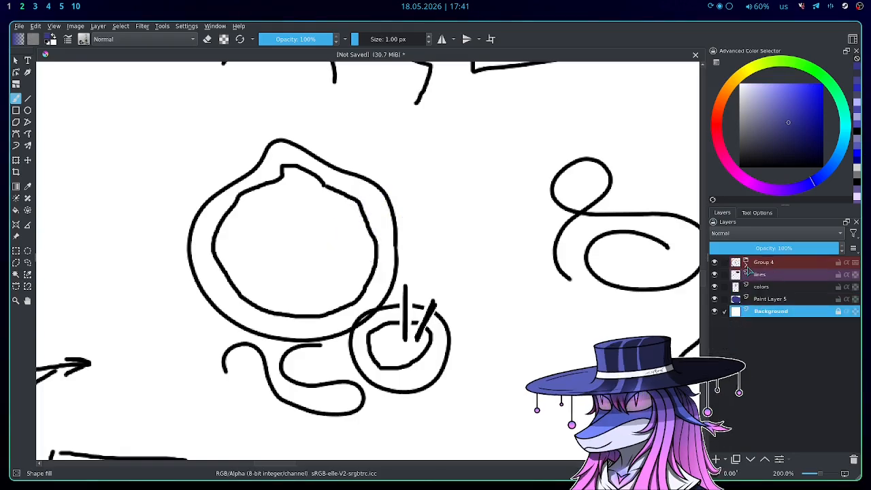
left_click(760, 275)
Step: Switch the brush to the Ink-3 Gpen preset and bring the double circle drawing into view
scroll(332, 245, "up", 1)
scroll(364, 243, "down", 3)
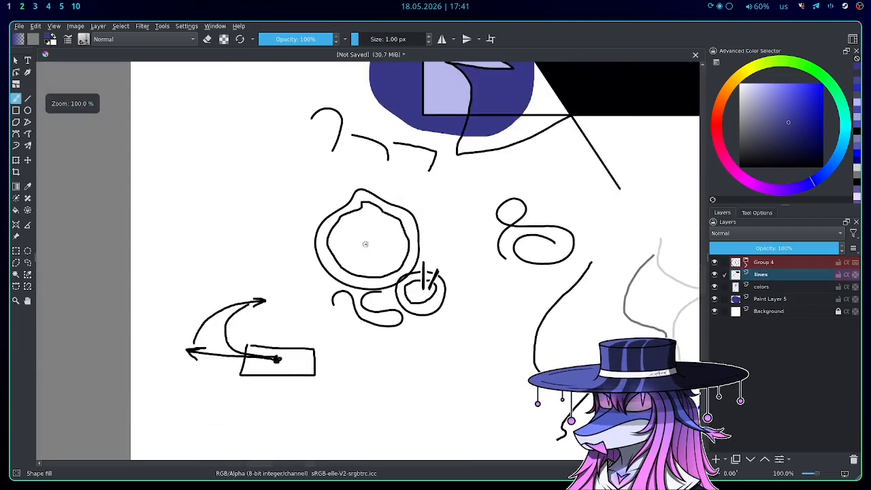
scroll(515, 257, "up", 1)
scroll(463, 260, "up", 1)
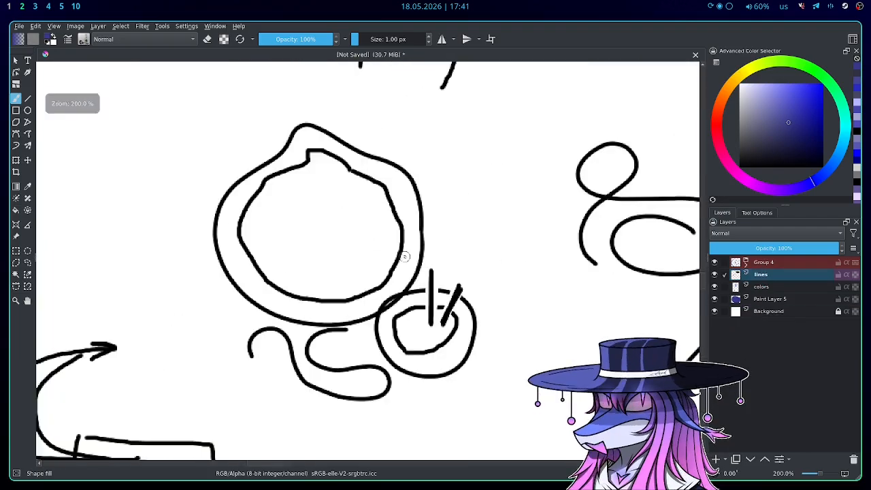
left_click(83, 38)
left_click(84, 40)
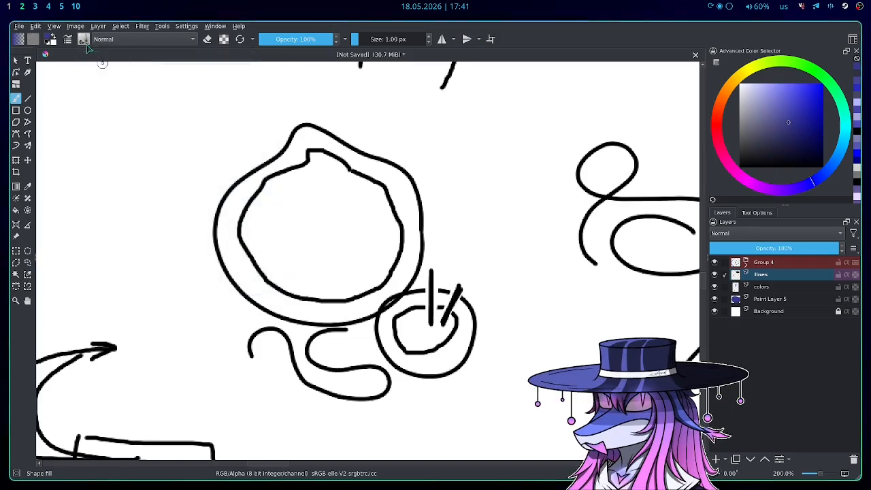
left_click(84, 41)
left_click(256, 75)
left_click(449, 102)
left_click_drag(307, 205, 377, 201)
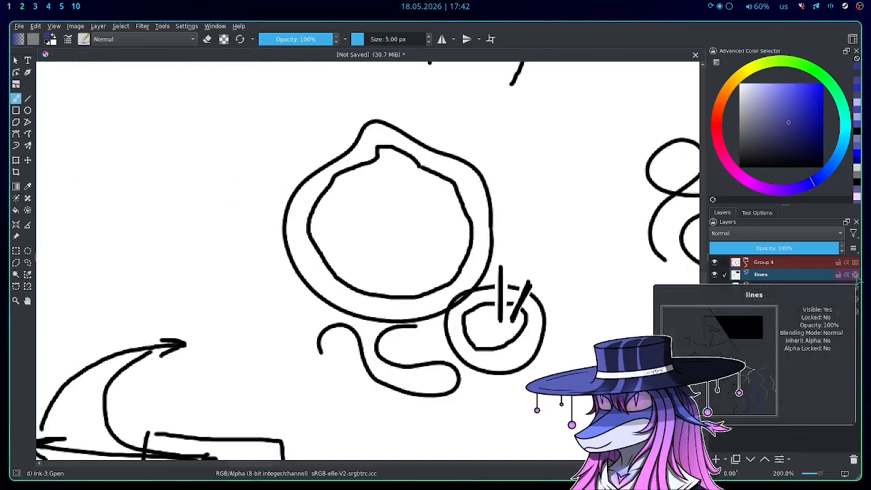
Step: Enable alpha lock on the lines layer and paint short blue test marks across the circle outlines
left_click(857, 277)
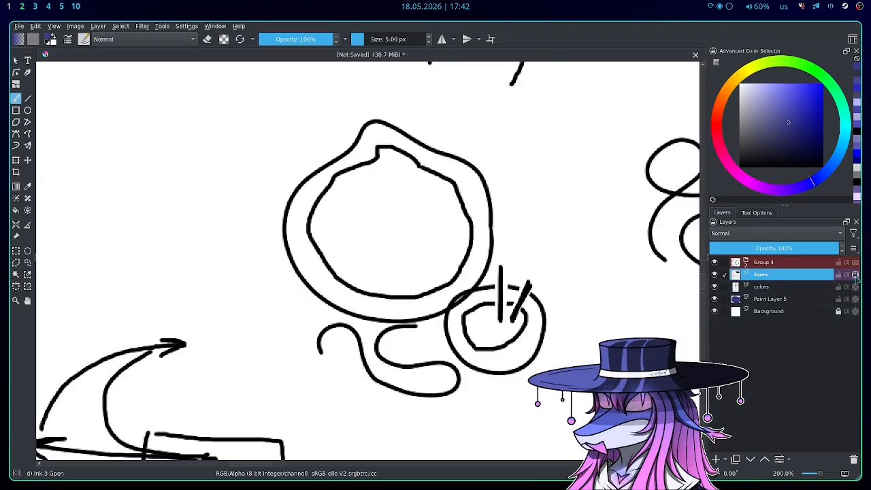
scroll(443, 238, "up", 1)
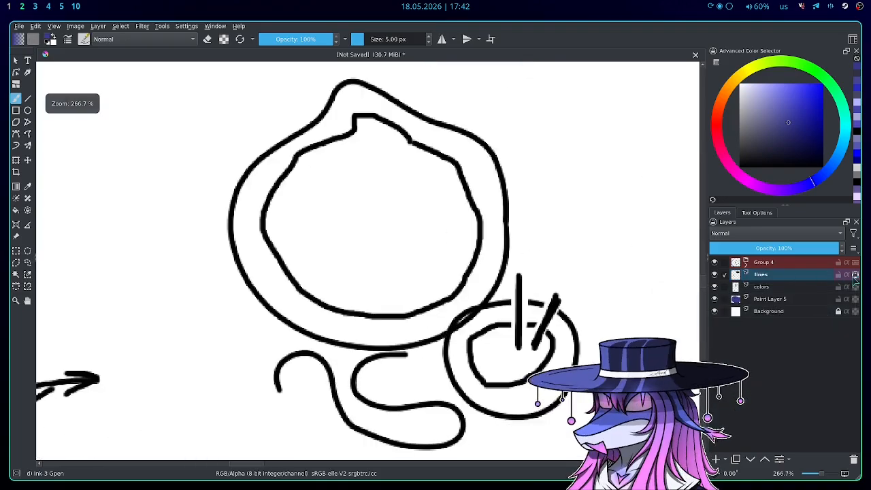
mouse_move(856, 275)
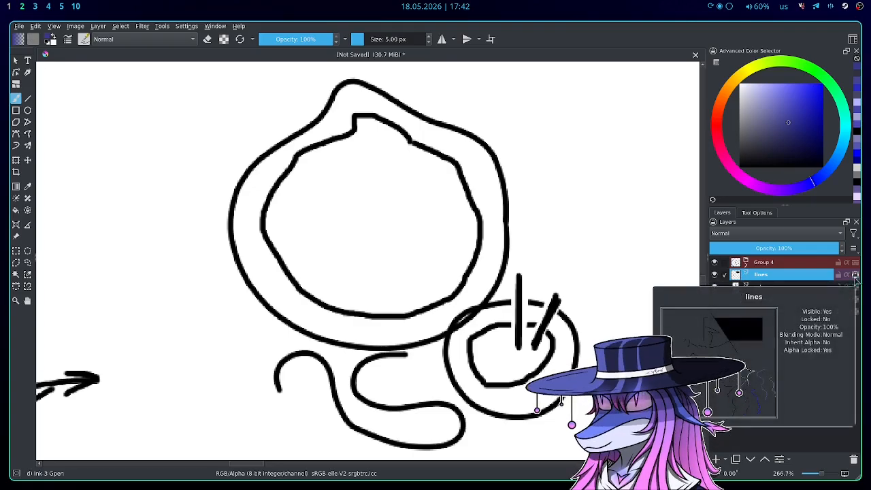
scroll(407, 188, "down", 2)
scroll(402, 161, "up", 2)
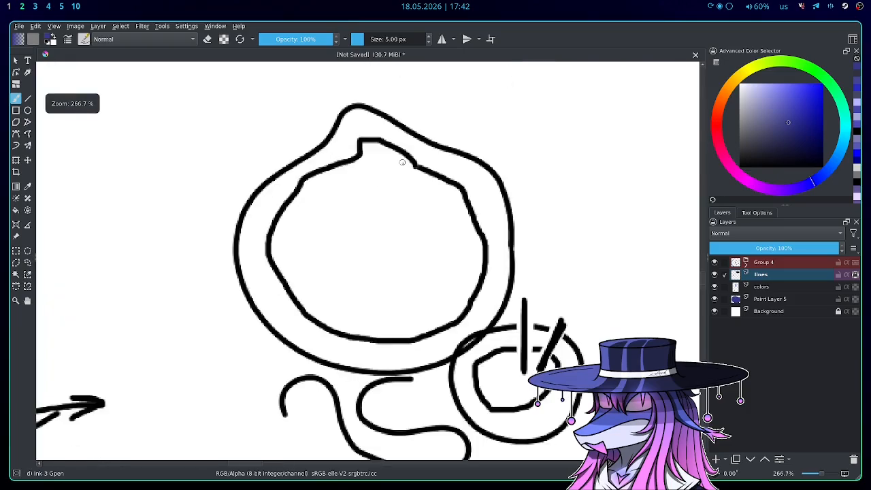
scroll(452, 148, "up", 3)
scroll(431, 222, "down", 3)
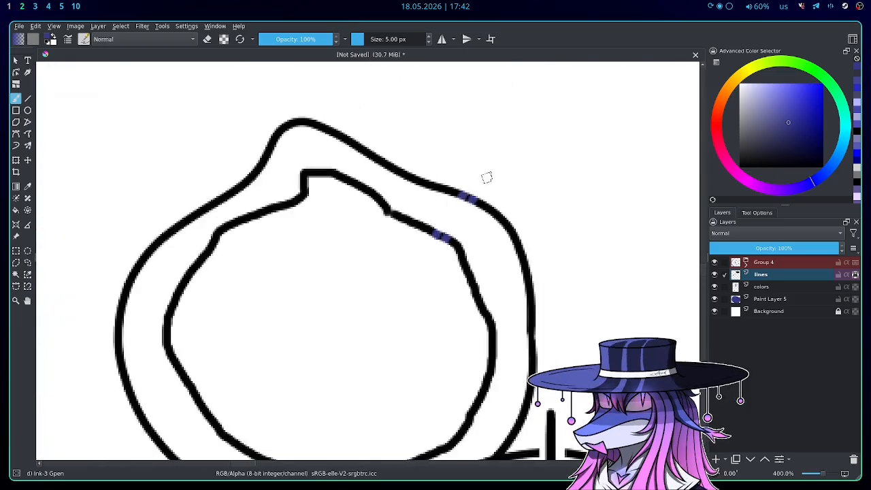
Step: Try recoloring short segments of both circle outlines bright red on the alpha-locked lines layer, and undo the strokes
left_click(717, 122)
left_click(822, 85)
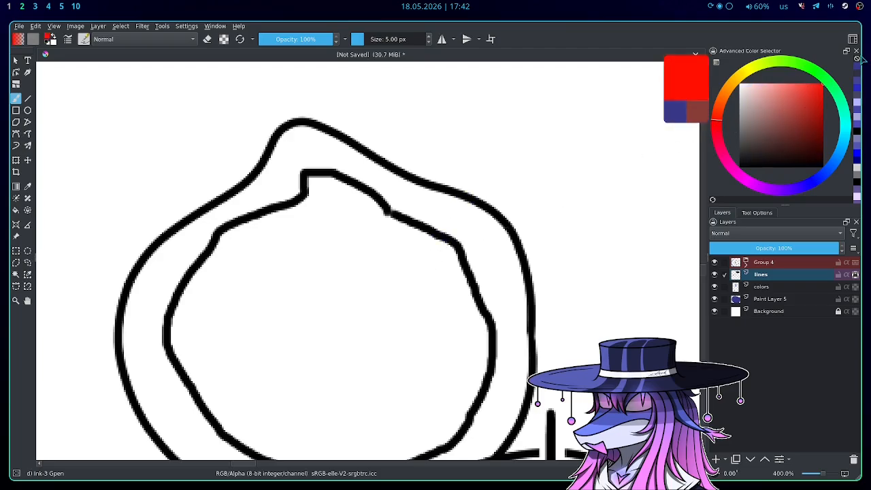
left_click_drag(450, 195, 461, 192)
left_click_drag(421, 232, 452, 240)
left_click_drag(451, 193, 473, 199)
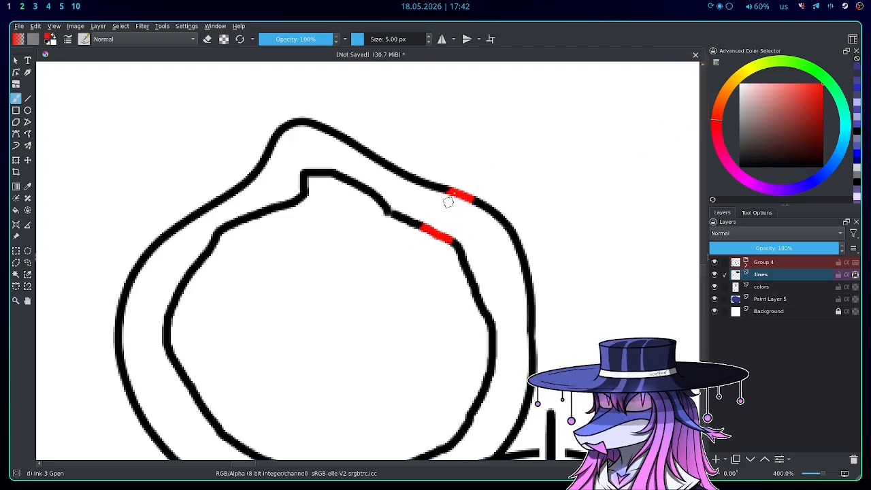
mouse_move(454, 171)
left_mouse_down()
mouse_move(418, 255)
mouse_move(415, 223)
mouse_move(453, 168)
mouse_move(409, 252)
left_mouse_up()
scroll(420, 235, "down", 2)
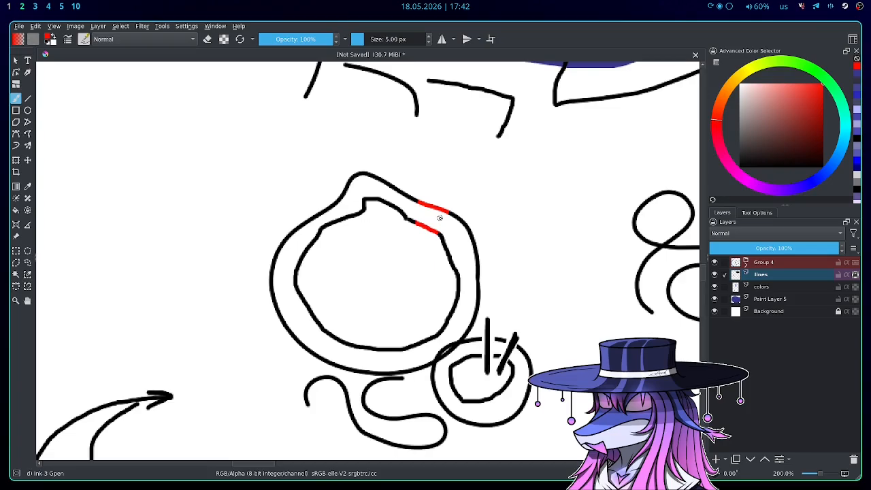
scroll(440, 218, "up", 3)
key("ctrl+z")
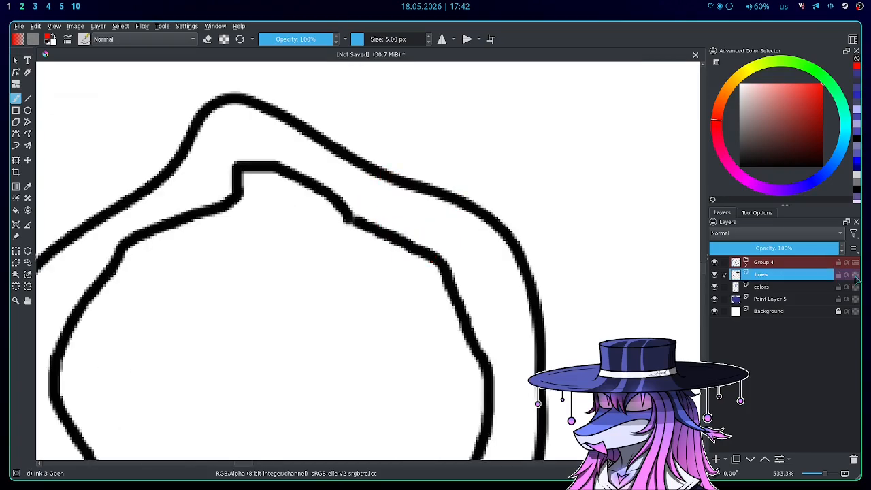
Step: With alpha lock off on the lines layer, try painting red freehand along the inner circle outline, and undo the stroke
scroll(390, 196, "up", 2)
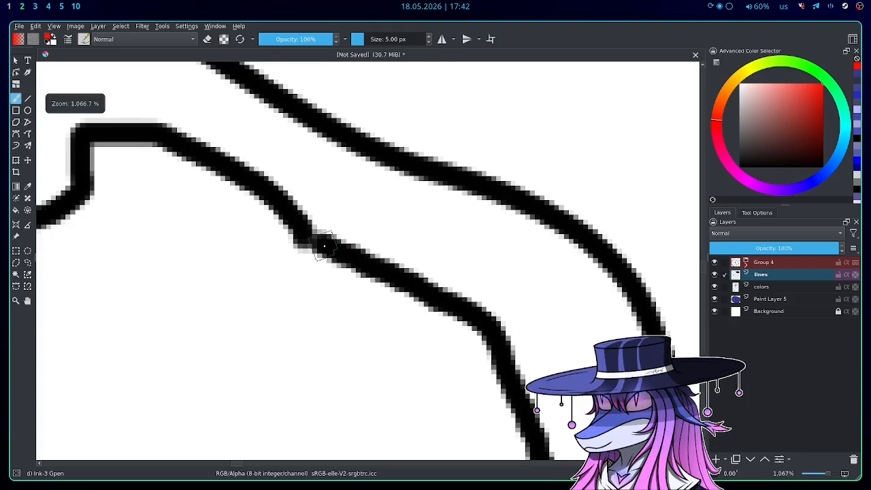
mouse_move(316, 240)
left_mouse_down()
mouse_move(479, 318)
mouse_move(499, 341)
mouse_move(541, 452)
left_mouse_up()
scroll(405, 248, "down", 2)
scroll(437, 299, "up", 2)
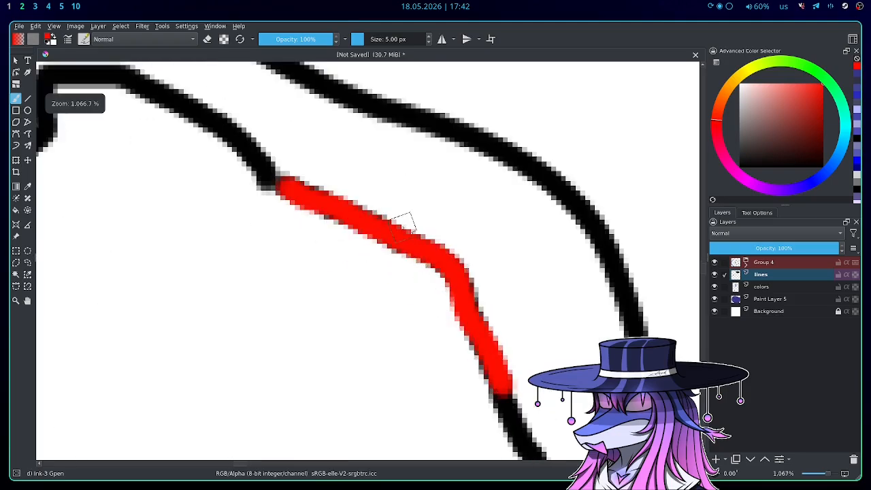
scroll(405, 225, "down", 4)
scroll(440, 226, "up", 3)
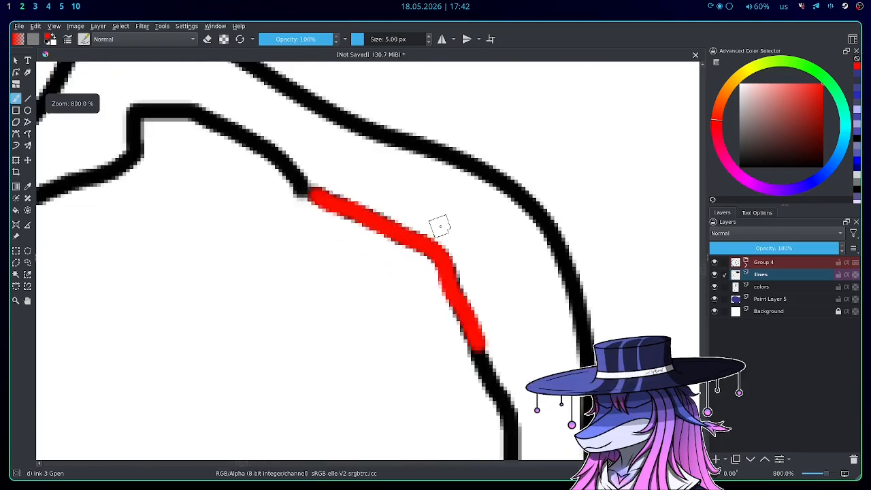
key("ctrl+z")
Step: Re-enable alpha lock on the lines layer and try recoloring the circle outlines red with the Shape fill brush
scroll(492, 224, "down", 2)
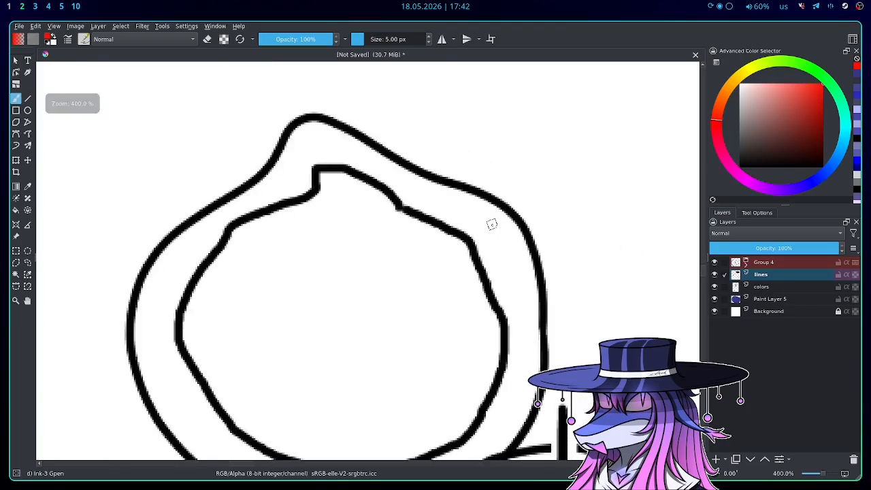
scroll(383, 218, "down", 2)
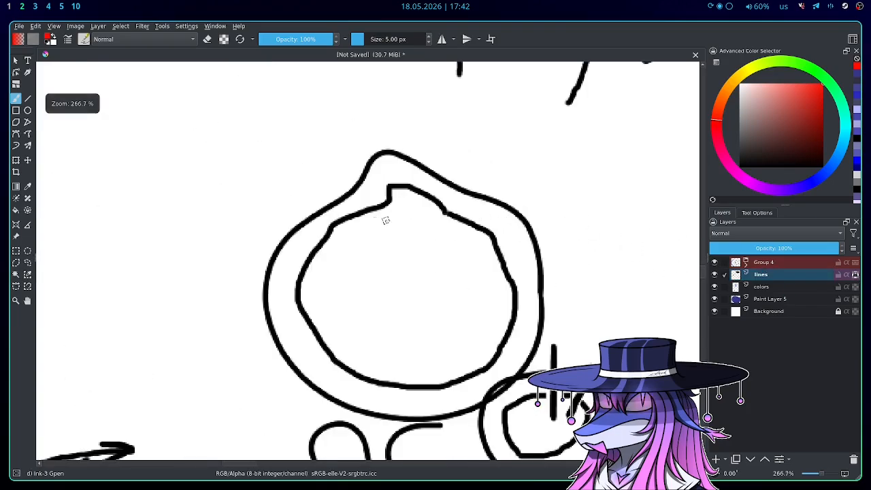
left_click(84, 39)
left_click(149, 158)
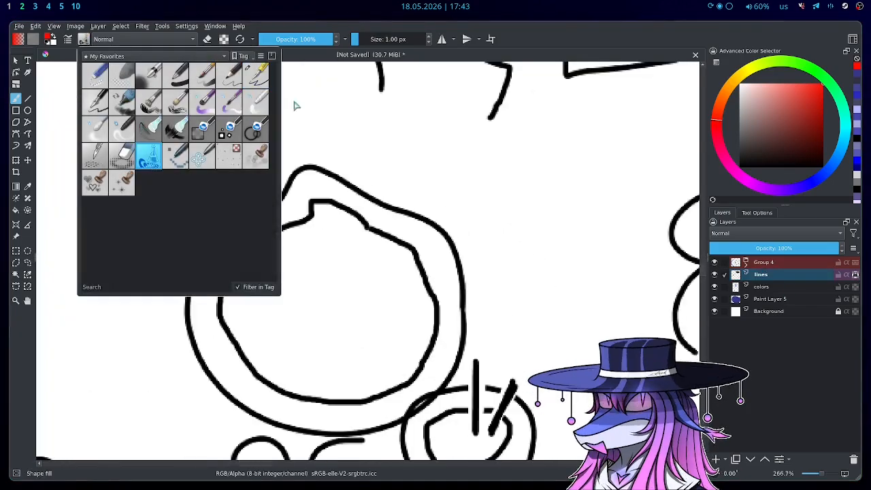
left_click_drag(340, 180, 428, 340)
scroll(441, 213, "down", 2)
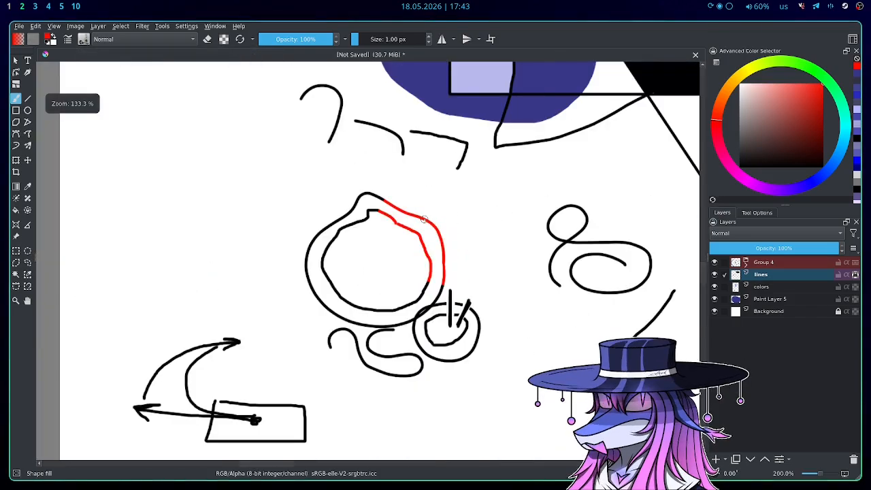
key("ctrl+z")
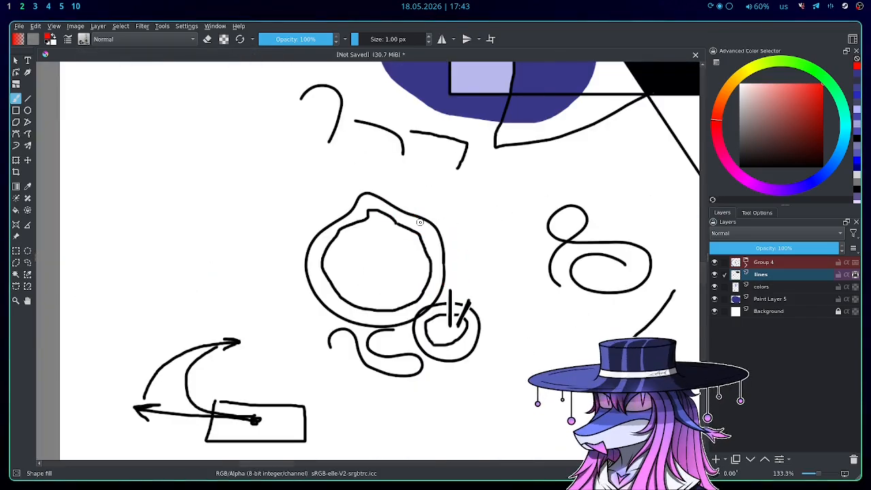
Step: Try a broad red scribble across the circles and nearby curves on the alpha-locked lines layer, and undo it
scroll(409, 226, "up", 3)
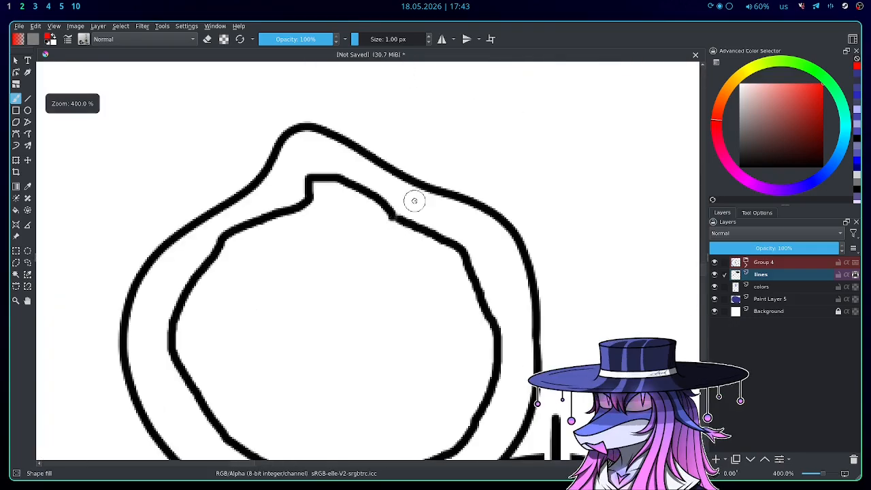
scroll(412, 198, "down", 4)
mouse_move(407, 181)
left_mouse_down()
mouse_move(424, 279)
mouse_move(504, 181)
mouse_move(581, 227)
mouse_move(516, 256)
mouse_move(363, 286)
mouse_move(400, 300)
left_mouse_up()
scroll(400, 299, "up", 3)
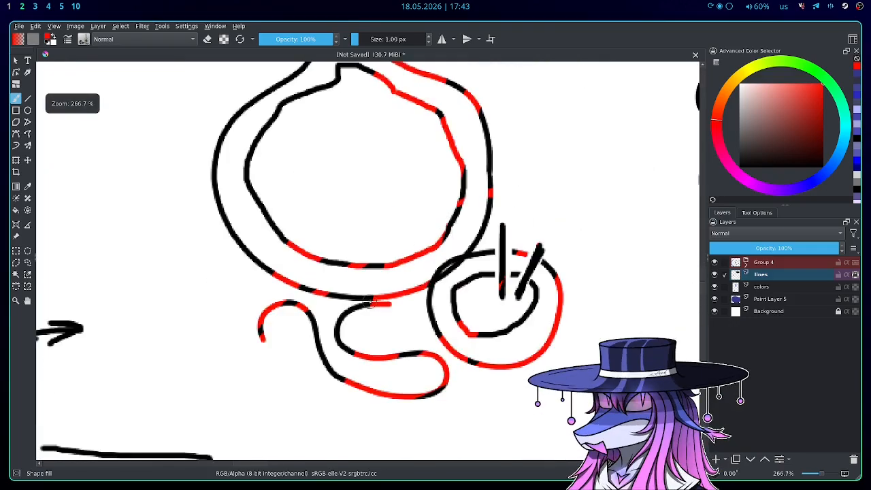
scroll(395, 272, "down", 1)
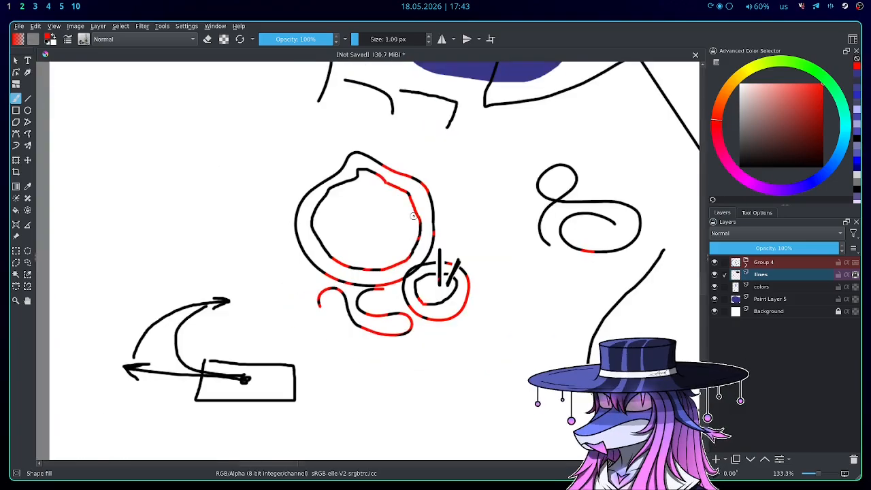
key("ctrl+z")
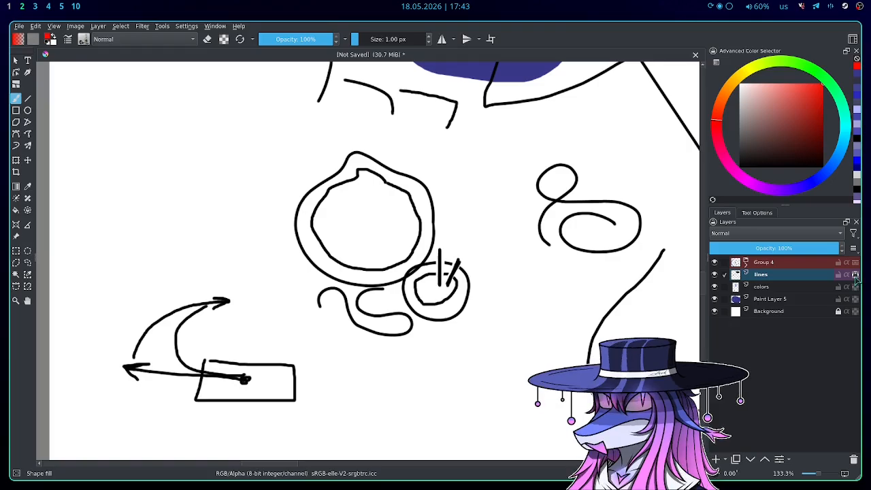
Step: Turn off alpha lock on the lines layer and lock the whole layer against editing
scroll(316, 211, "up", 2)
scroll(324, 206, "up", 1)
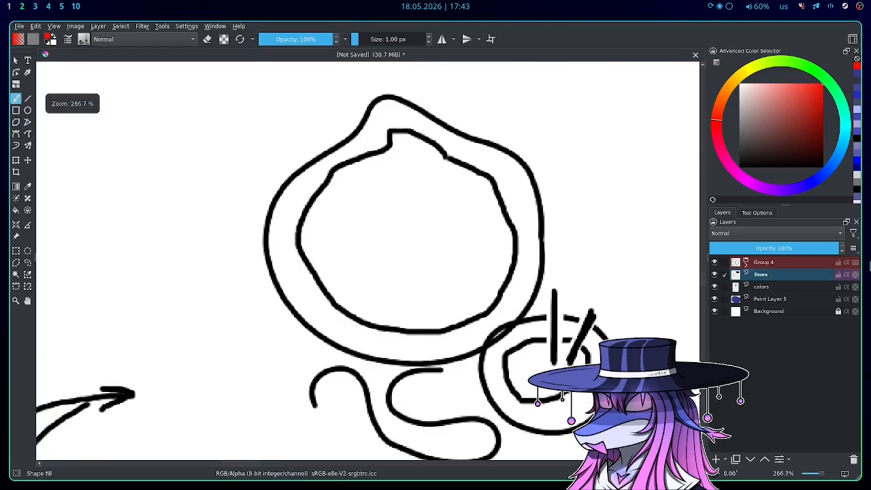
left_click(839, 275)
scroll(414, 220, "down", 2)
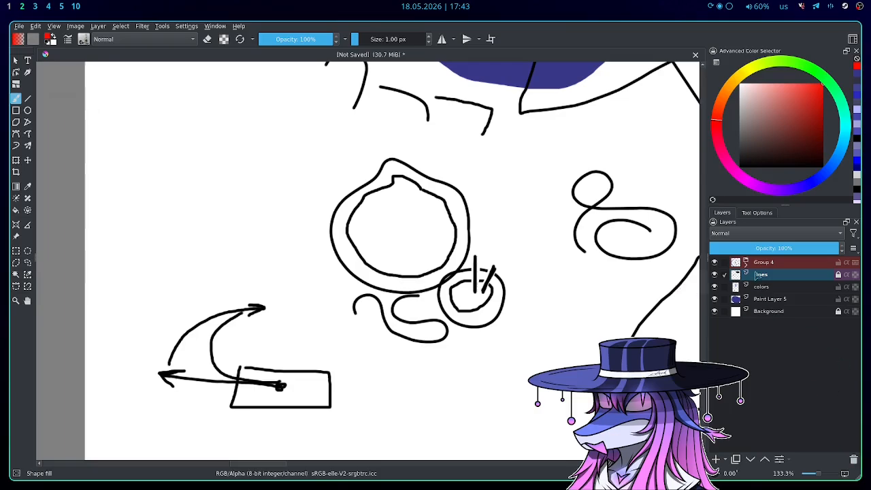
Step: Try moving the locked lines layer just above Background; delete the copy and unlock the original
left_click_drag(757, 274, 776, 311)
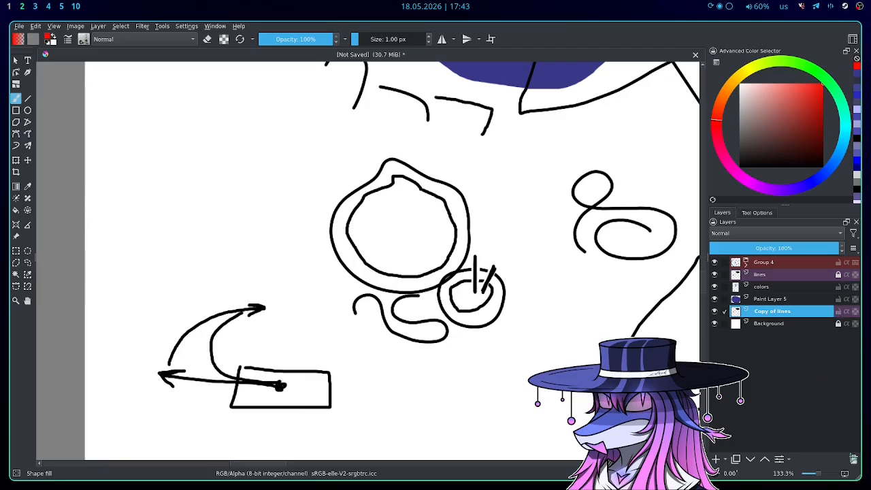
left_click(852, 458)
left_click(817, 277)
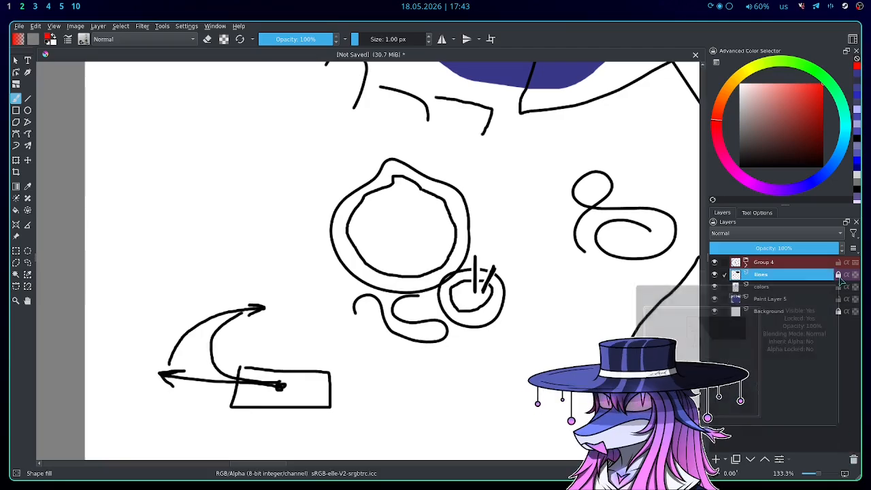
scroll(316, 309, "down", 1)
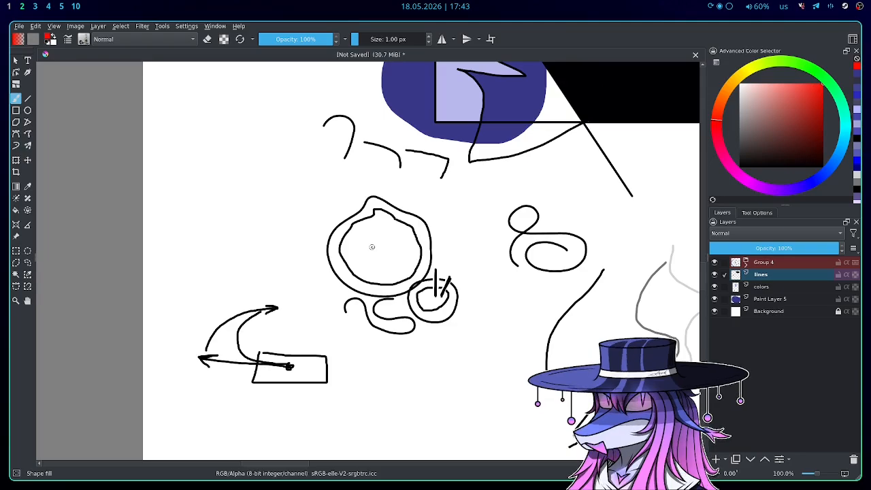
scroll(373, 247, "down", 2)
scroll(392, 244, "up", 4)
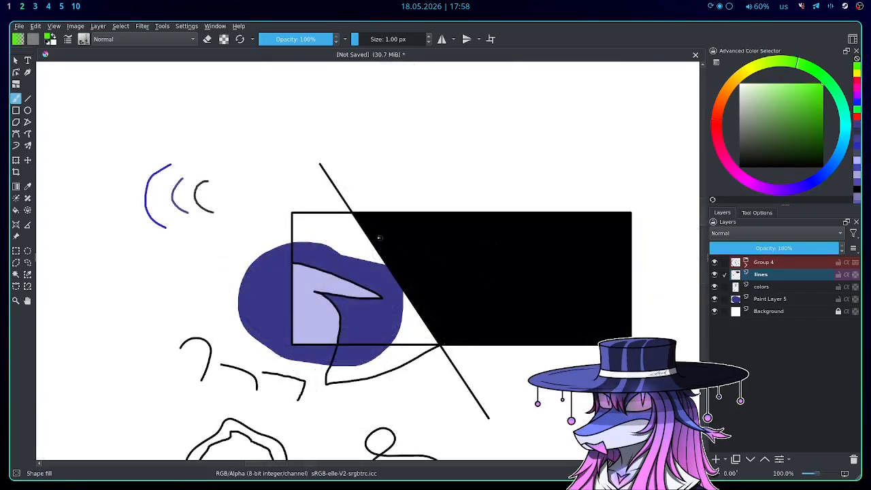
scroll(360, 148, "down", 3)
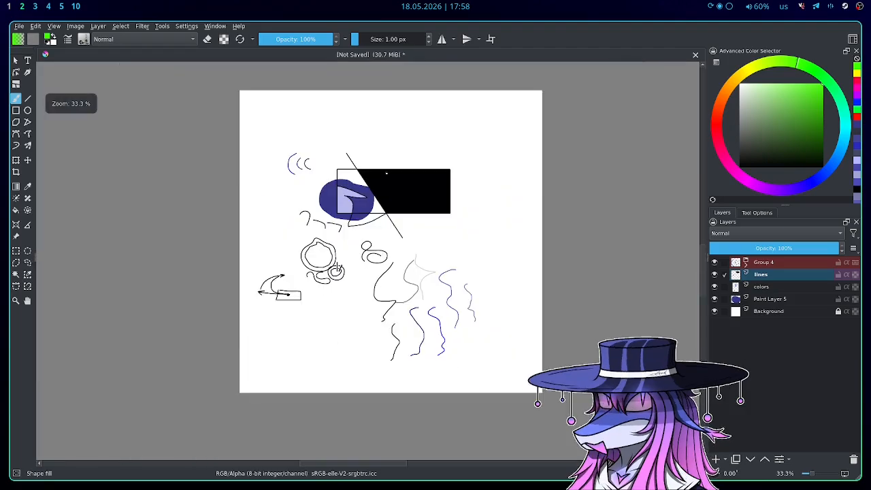
scroll(387, 173, "up", 1)
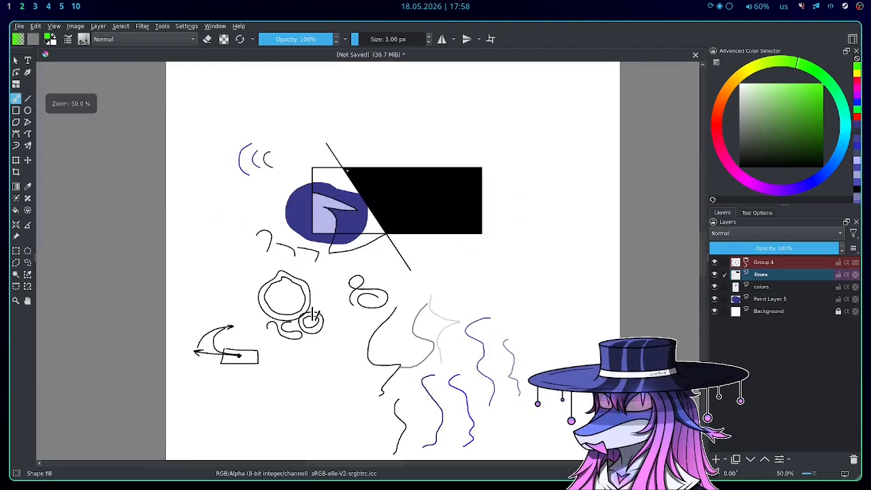
Step: Try mirroring the whole image horizontally, check the flipped drawing, and undo the mirroring
left_click(75, 27)
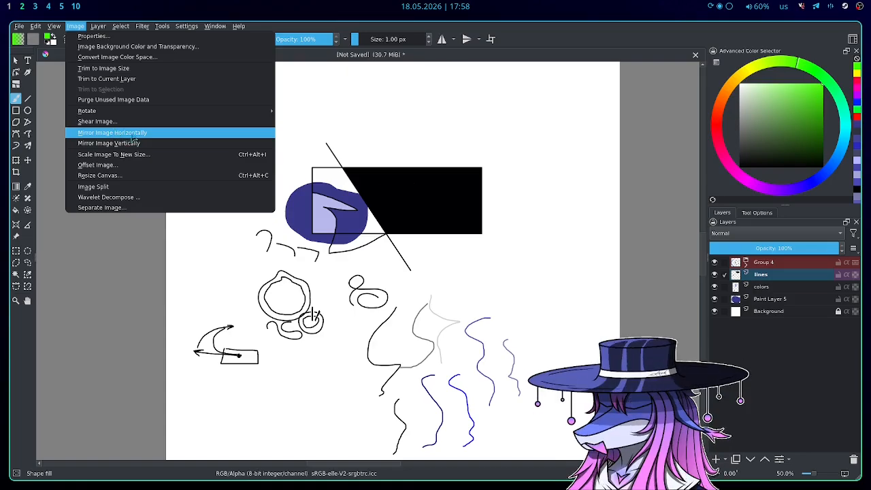
left_click(171, 138)
scroll(416, 222, "down", 2)
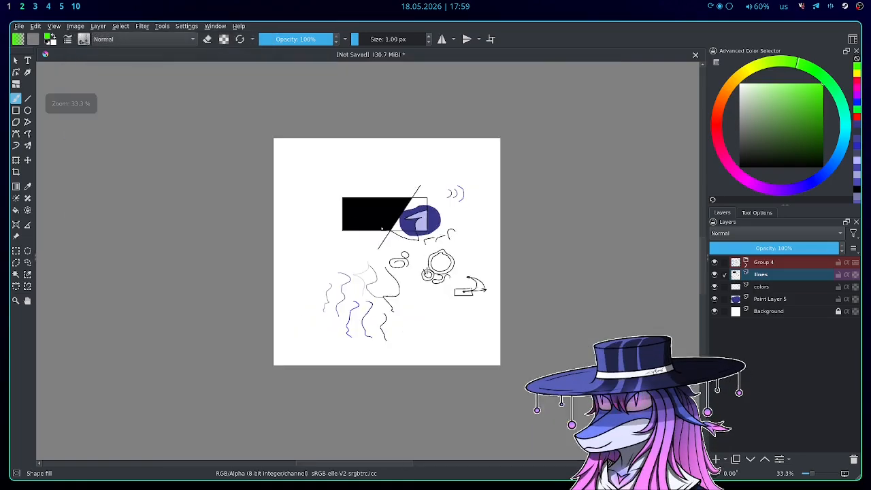
scroll(417, 222, "up", 1)
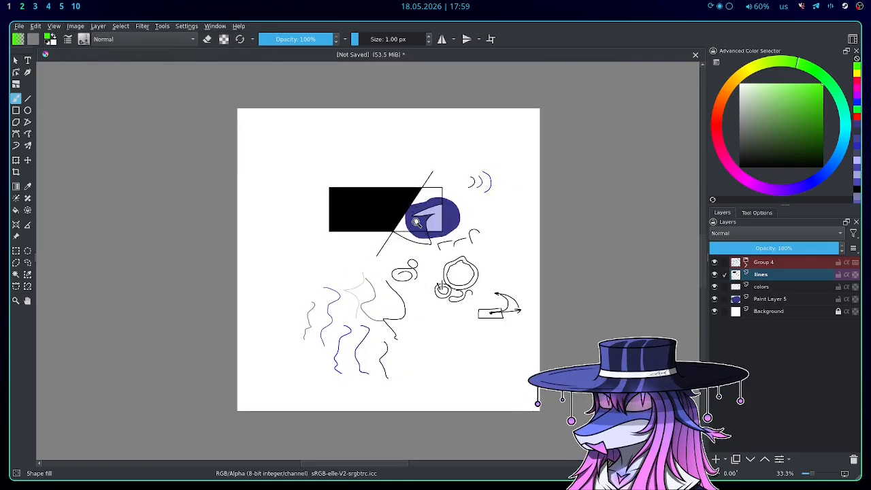
key("ctrl+z")
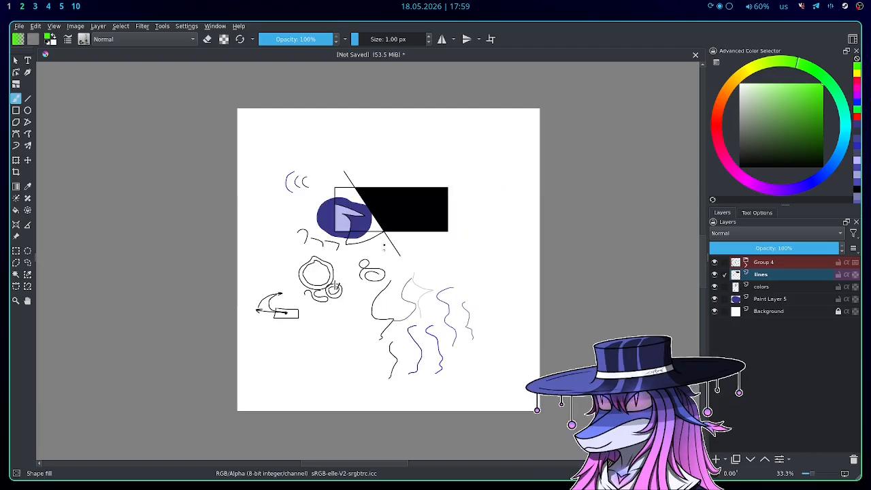
scroll(384, 255, "up", 1)
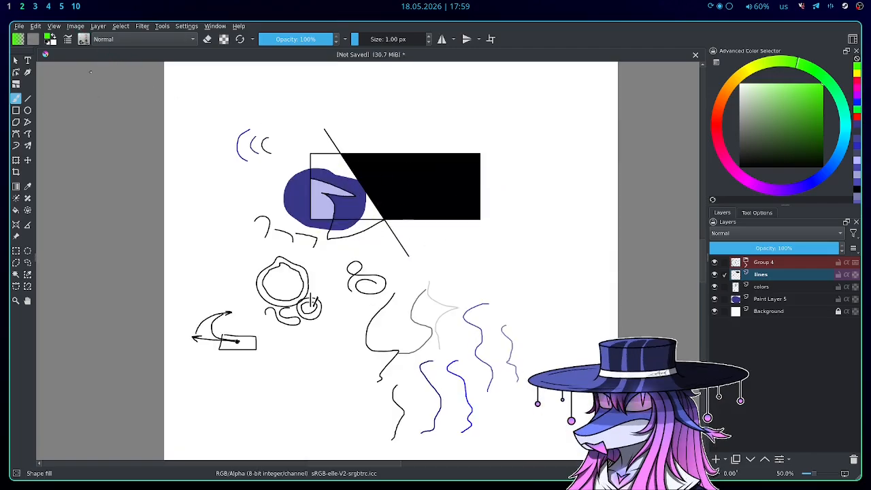
Step: Try mirroring the whole image vertically, inspect the result, and undo the flip
left_click(74, 27)
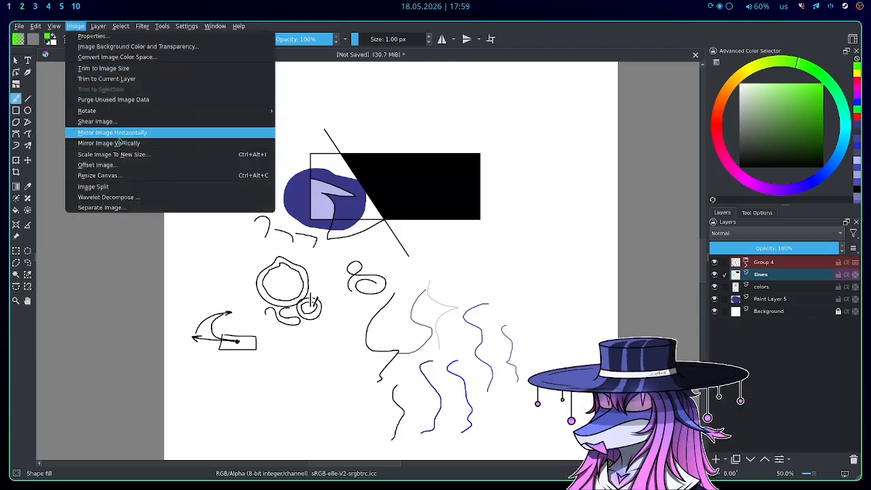
left_click(122, 144)
scroll(394, 269, "down", 1)
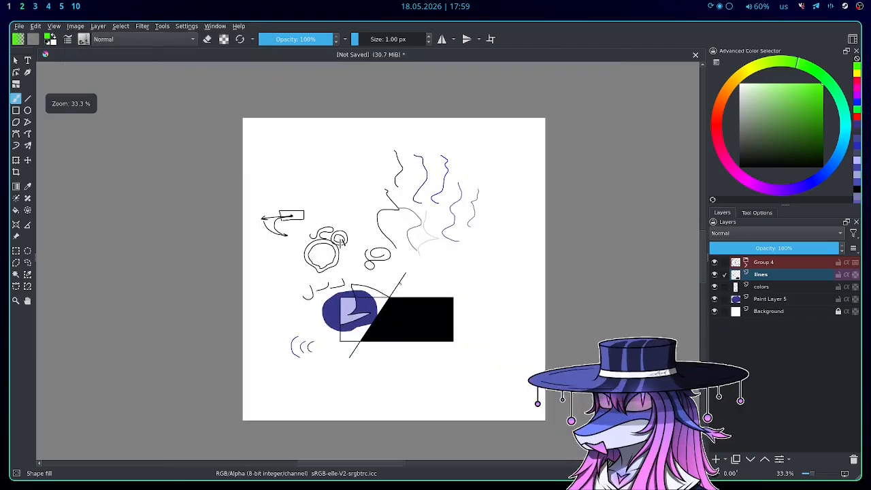
key("ctrl+z")
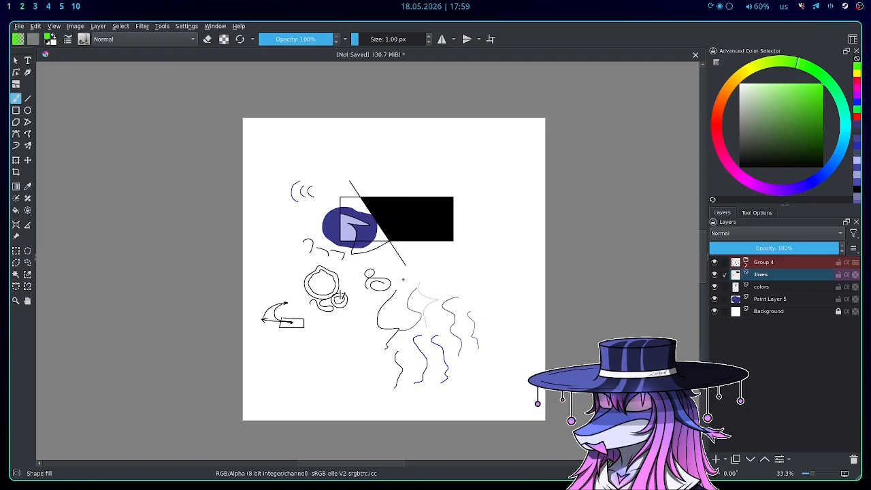
scroll(403, 279, "up", 3)
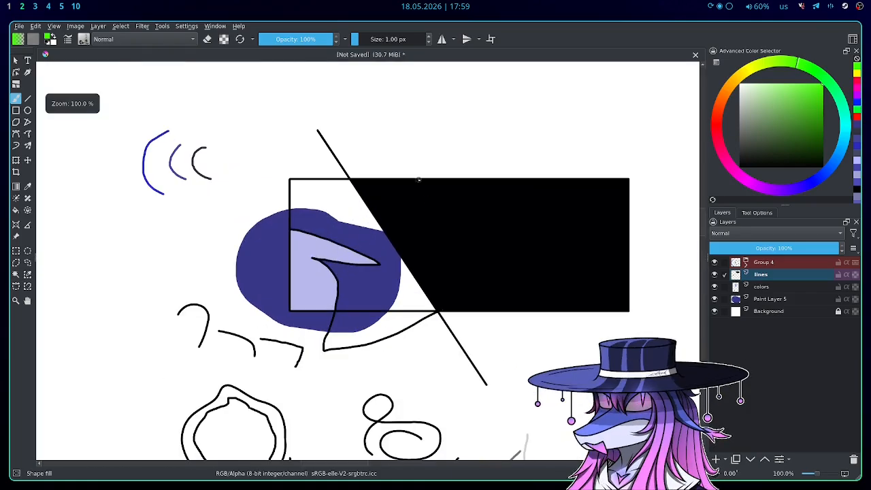
scroll(336, 202, "down", 2)
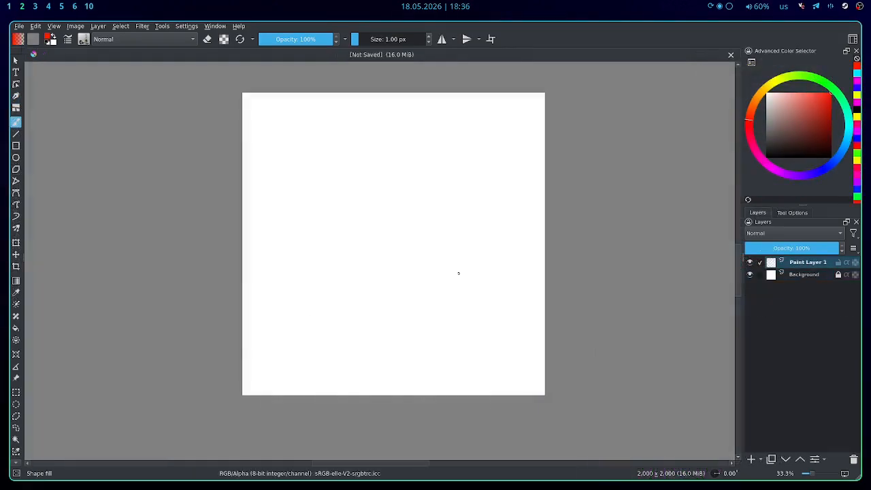
Step: Paint a large, self-crossing red shape in the middle of Paint Layer 1 with the Shape fill brush
scroll(423, 243, "up", 1)
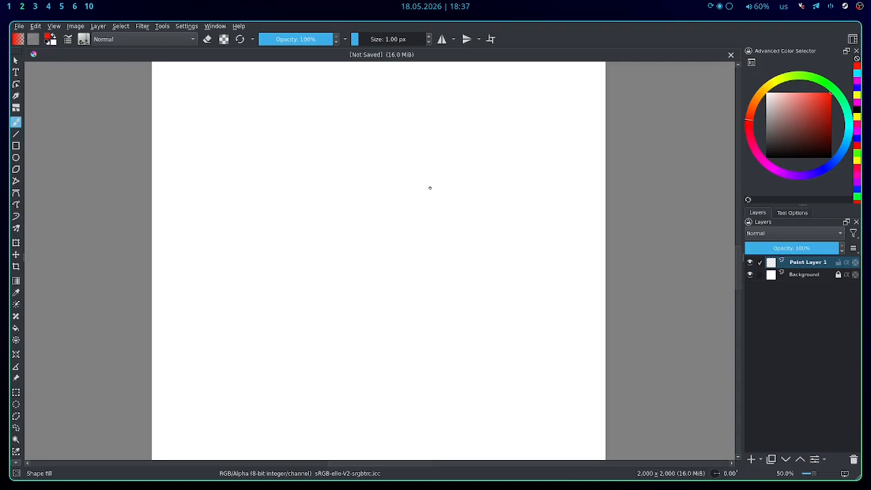
mouse_move(437, 202)
left_mouse_down()
mouse_move(415, 343)
mouse_move(327, 346)
mouse_move(317, 113)
mouse_move(289, 396)
mouse_move(395, 293)
left_mouse_up()
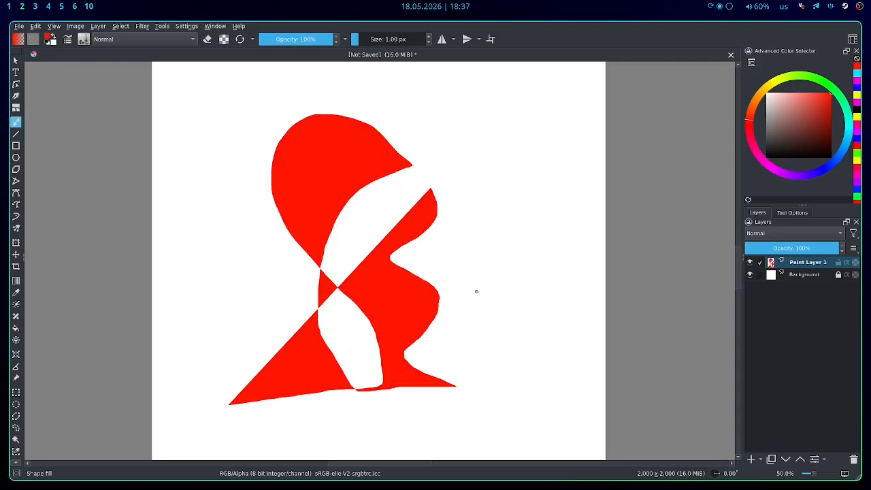
scroll(328, 363, "up", 1)
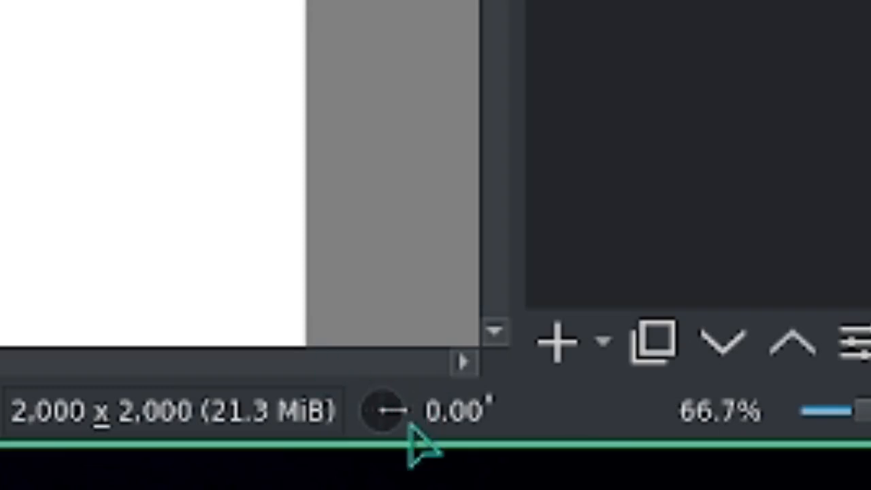
Step: Rotate the canvas view to -120° and paint a small wavy red shape beside the large one
left_click_drag(404, 422, 415, 381)
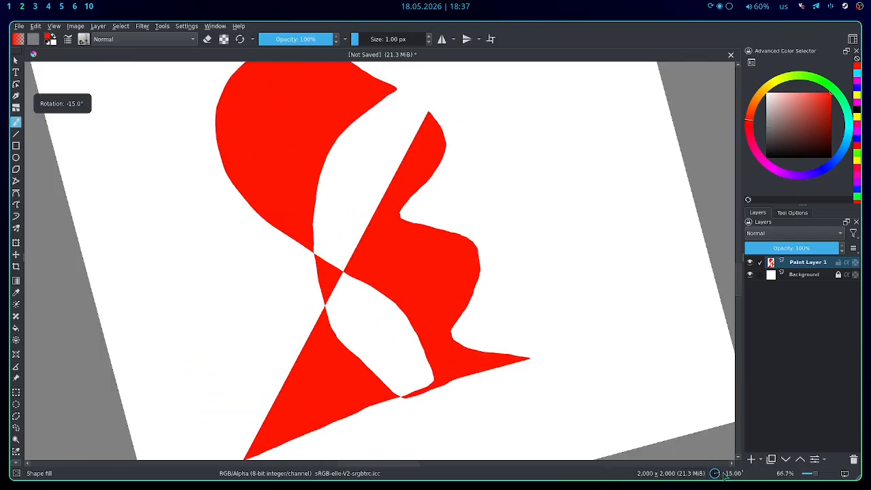
left_click_drag(719, 468, 711, 468)
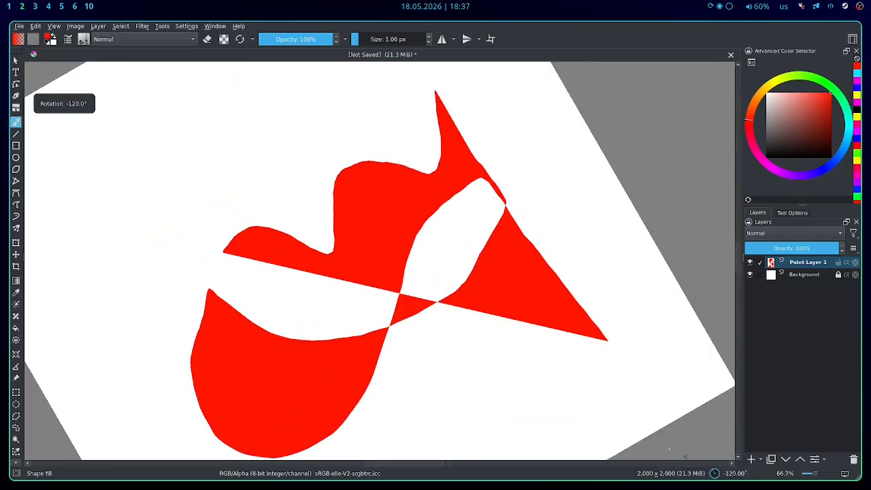
scroll(423, 260, "down", 2)
scroll(335, 207, "up", 2)
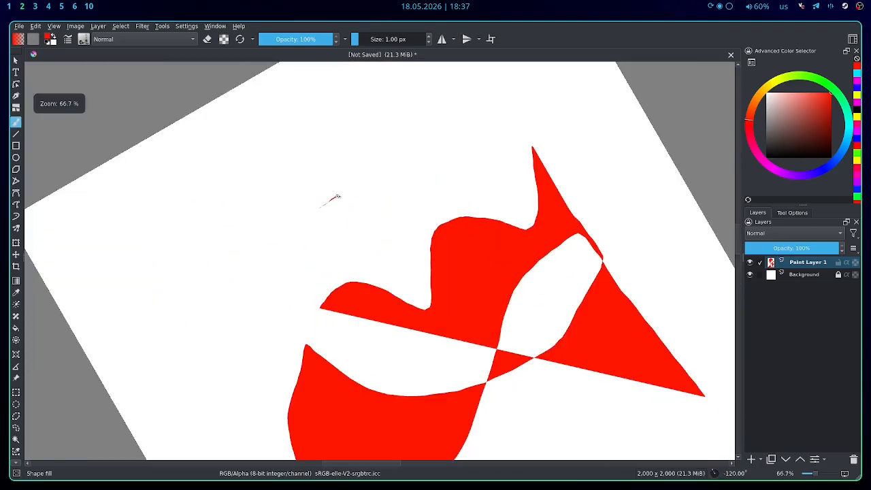
mouse_move(335, 197)
left_mouse_down()
mouse_move(369, 228)
mouse_move(415, 196)
mouse_move(456, 185)
mouse_move(492, 192)
mouse_move(494, 158)
mouse_move(476, 152)
mouse_move(486, 175)
mouse_move(408, 185)
mouse_move(398, 210)
mouse_move(332, 211)
left_mouse_up()
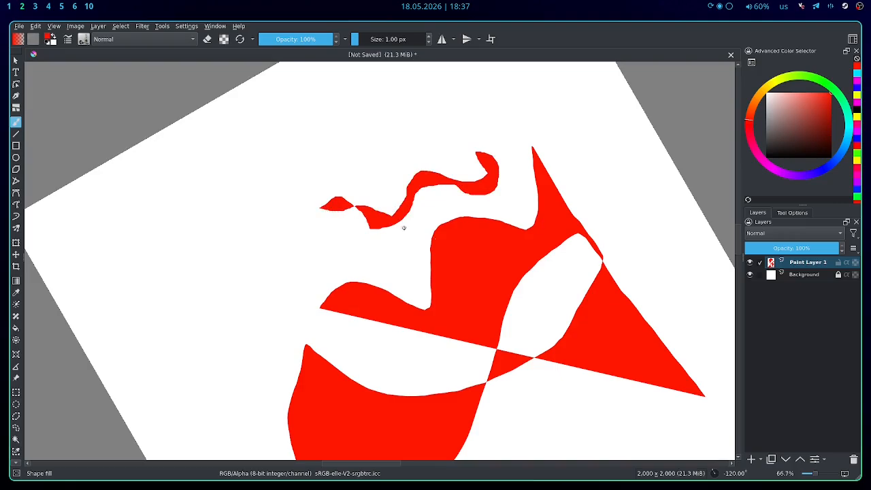
Step: Rotate the canvas view through several angles, including -45°, -90° and 45°, and return it to 0°
left_click(718, 474)
left_click_drag(718, 474, 801, 474)
left_click_drag(825, 475, 528, 457)
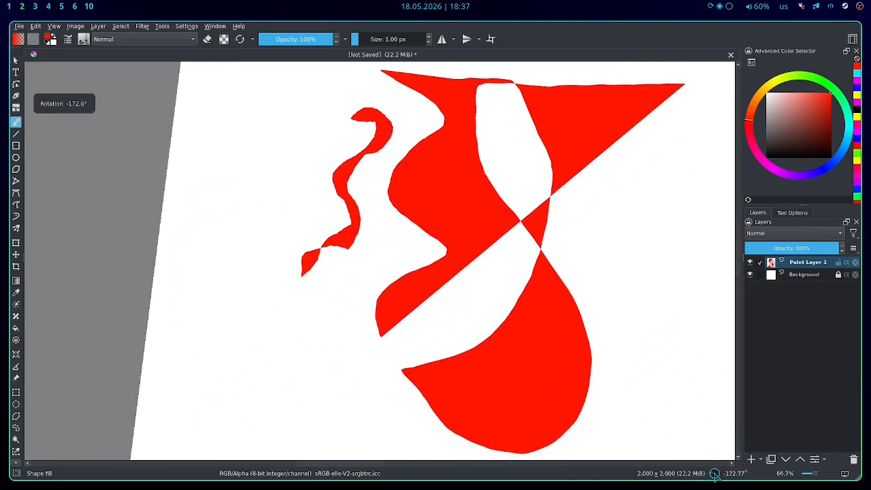
left_click(718, 478)
left_click(717, 478)
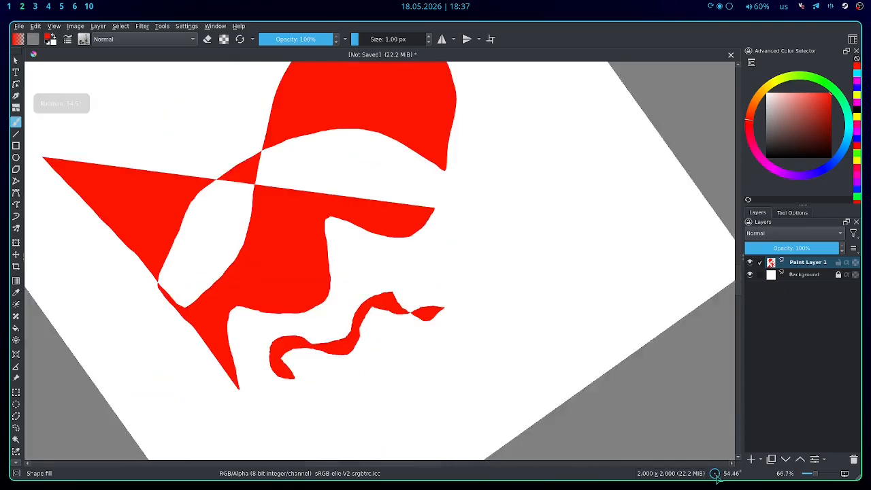
double_click(722, 475)
left_click(720, 477)
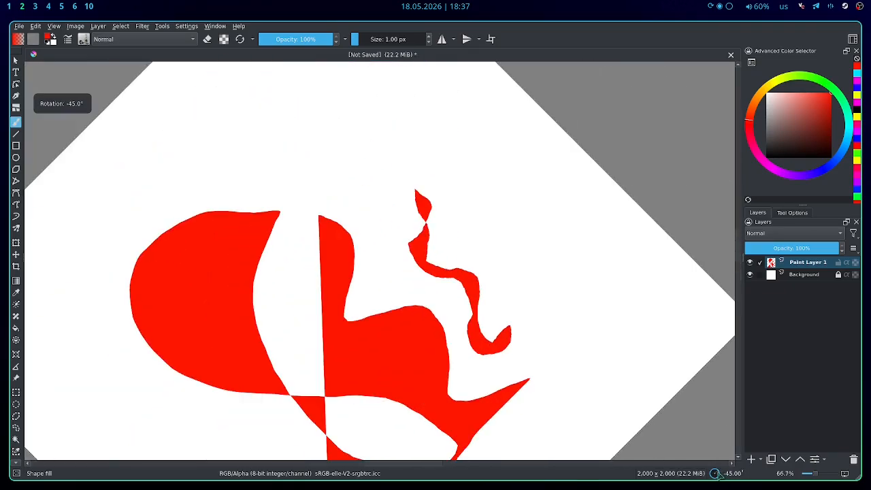
left_click(716, 474)
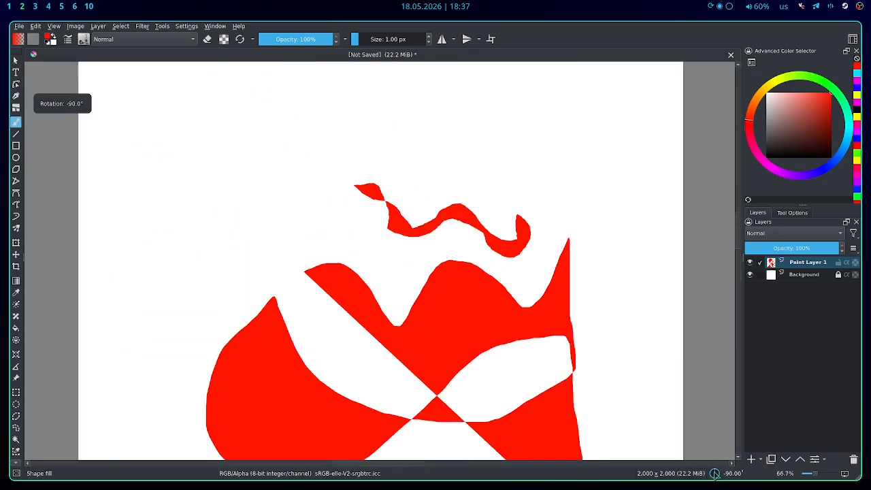
left_click_drag(714, 471, 717, 476)
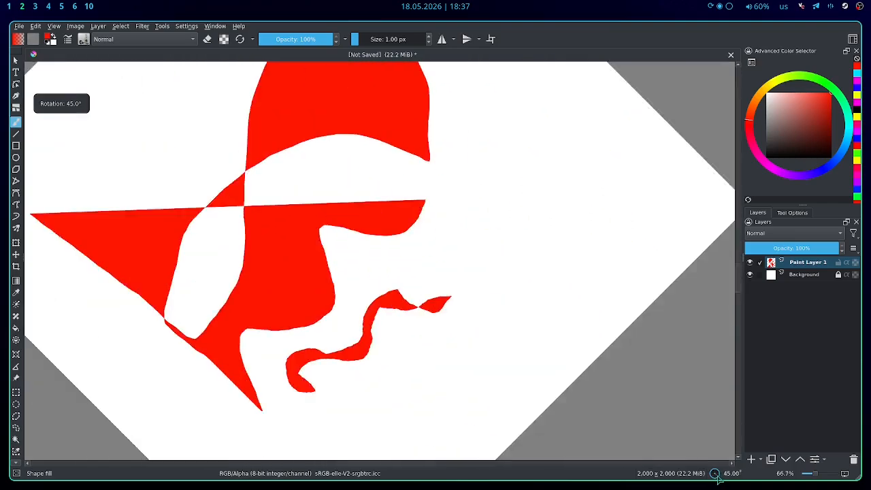
left_click(721, 478)
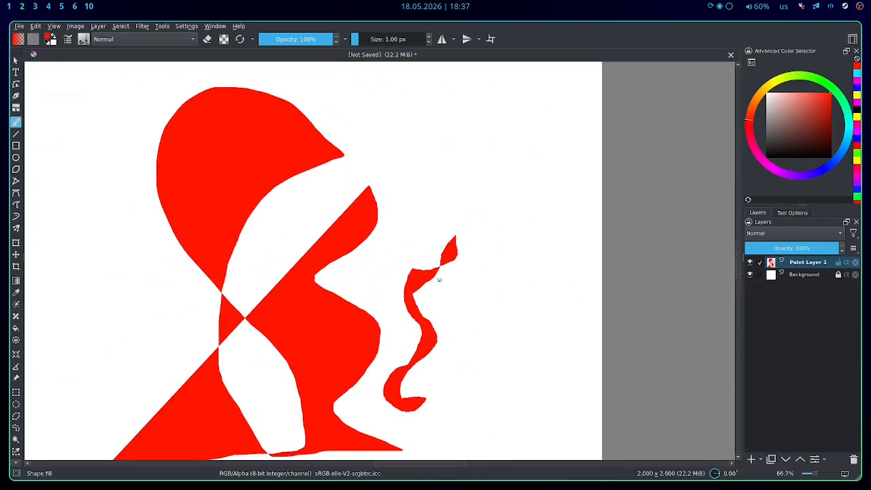
scroll(438, 279, "down", 3)
scroll(270, 287, "up", 2)
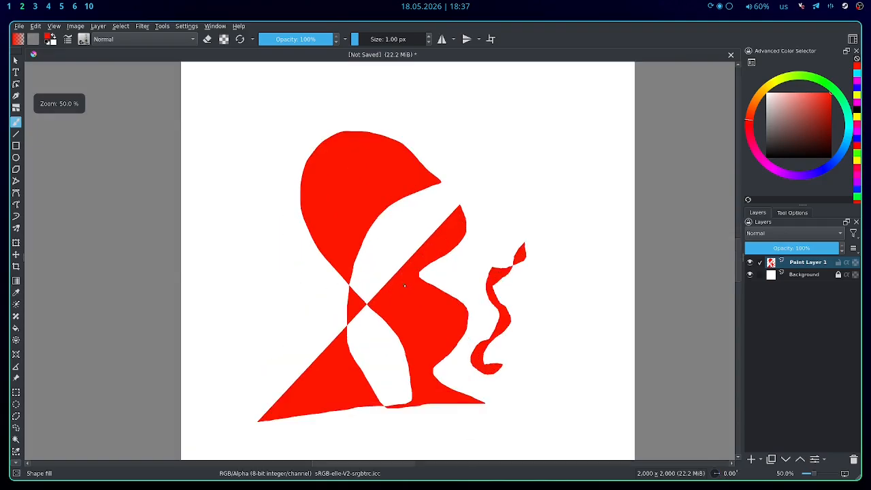
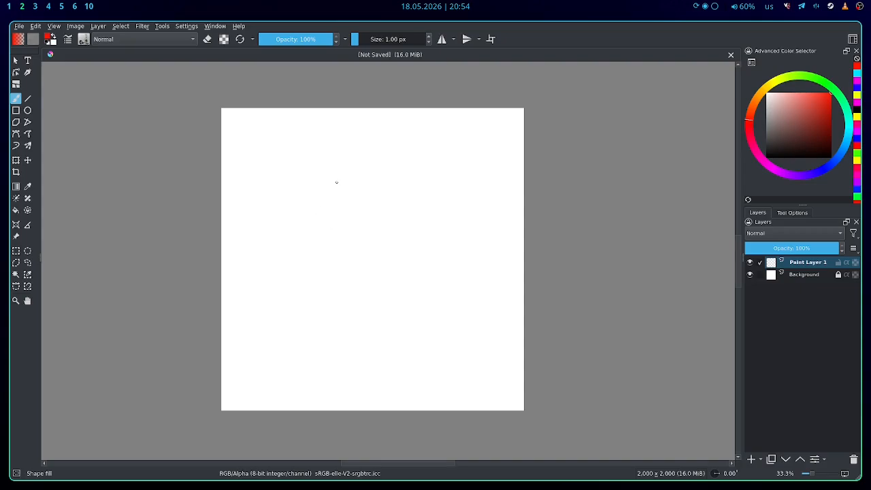
Step: Narrow the toolbox from two columns of tools to a single column
scroll(331, 214, "up", 1)
scroll(389, 196, "down", 1)
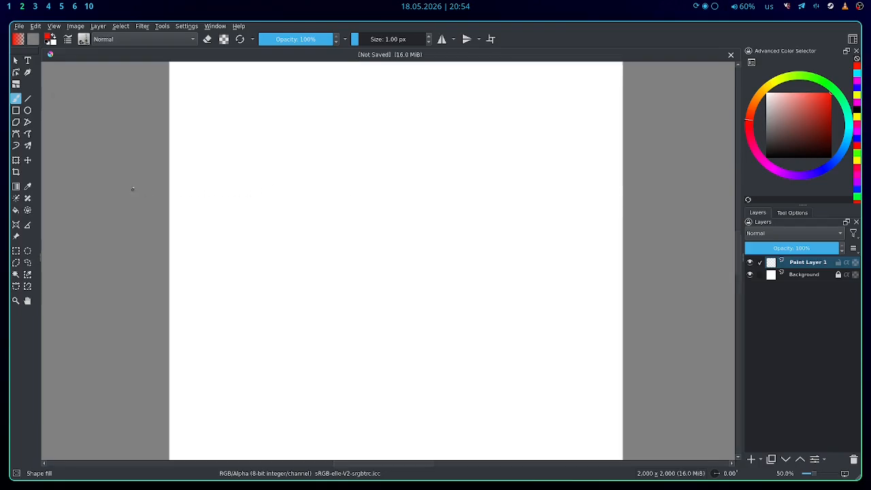
scroll(183, 144, "down", 1)
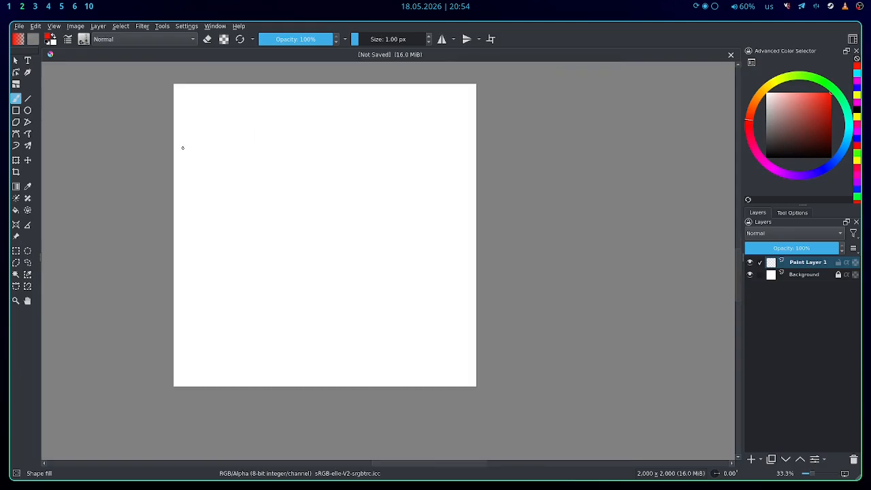
scroll(422, 187, "up", 1)
left_click_drag(42, 256, 15, 256)
scroll(440, 266, "down", 1)
scroll(217, 259, "up", 1)
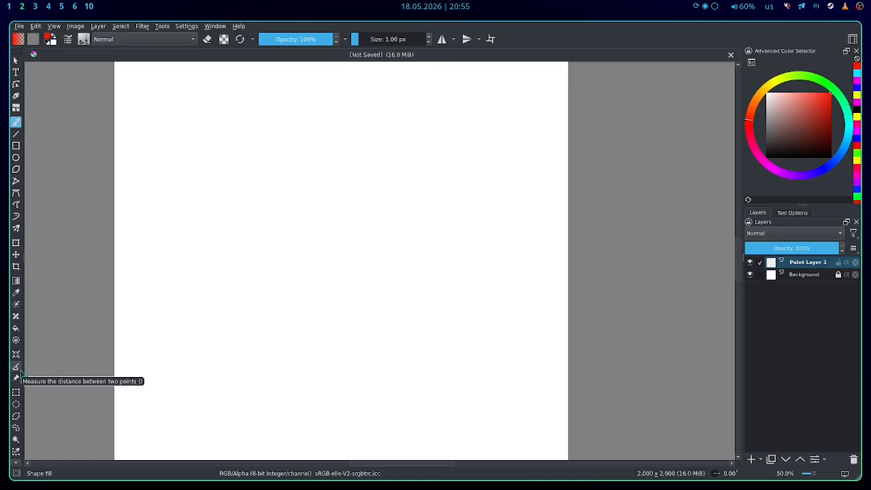
Step: Open the keyboard shortcut configuration and search the actions for "measure"
left_click(188, 26)
left_click(194, 36)
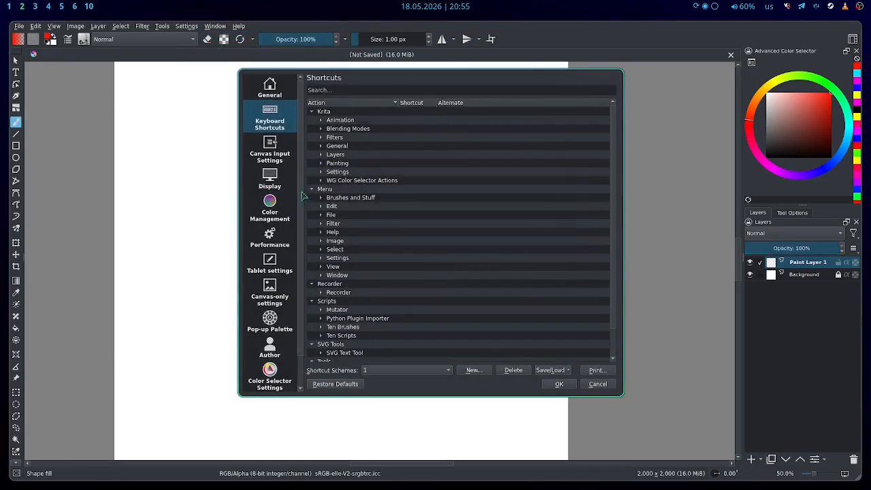
left_click(275, 127)
left_click(334, 88)
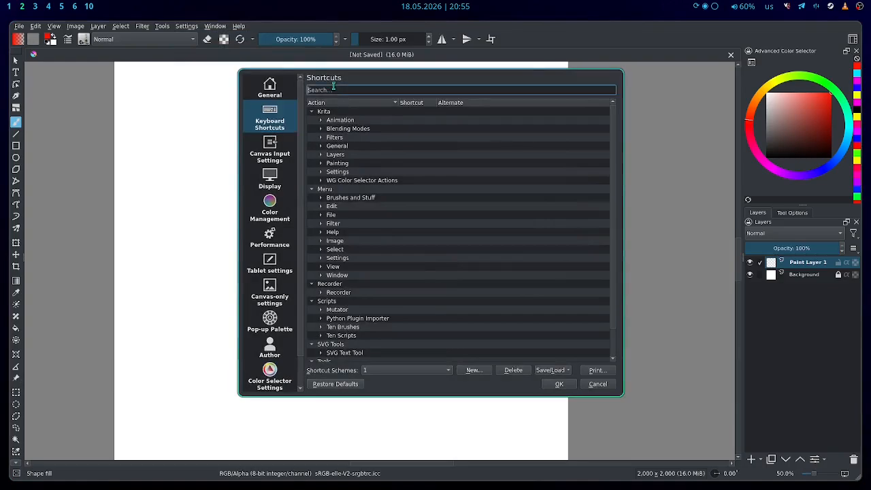
type("measure")
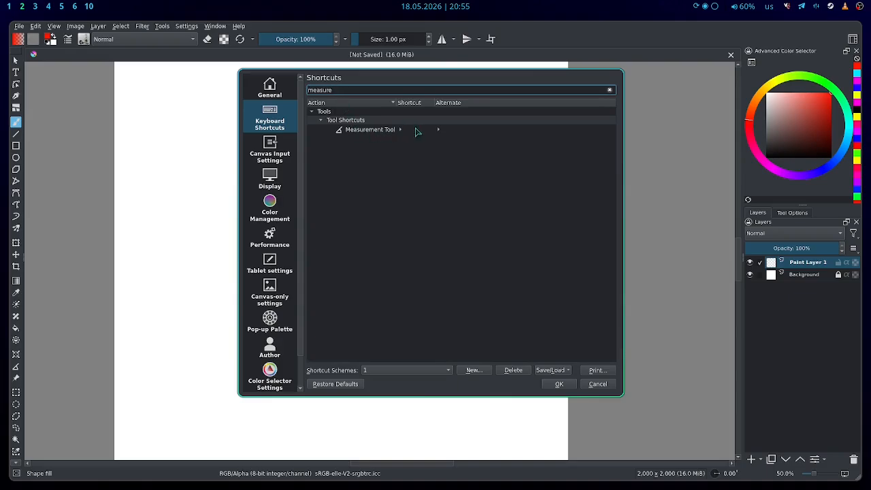
Step: Assign Q as the Measurement Tool's custom shortcut, reassigning it from the Multibrush Tool, and save the settings
left_click(417, 129)
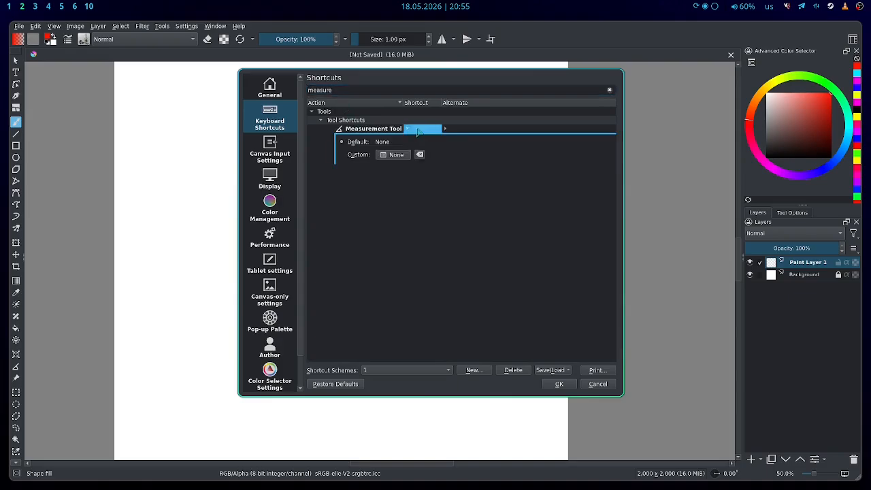
left_click(355, 157)
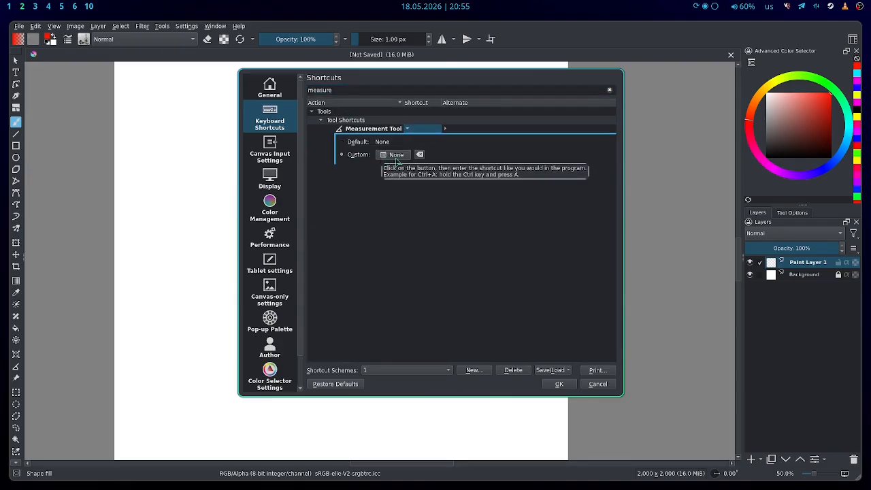
left_click(395, 155)
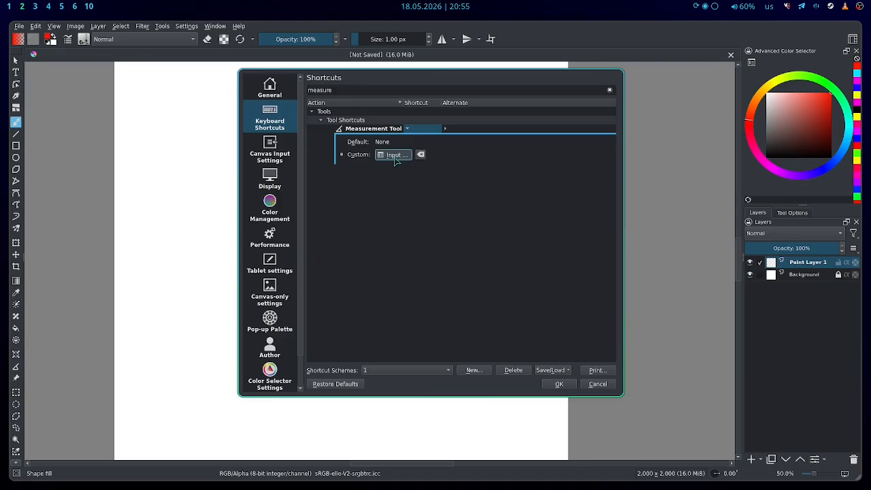
key("q")
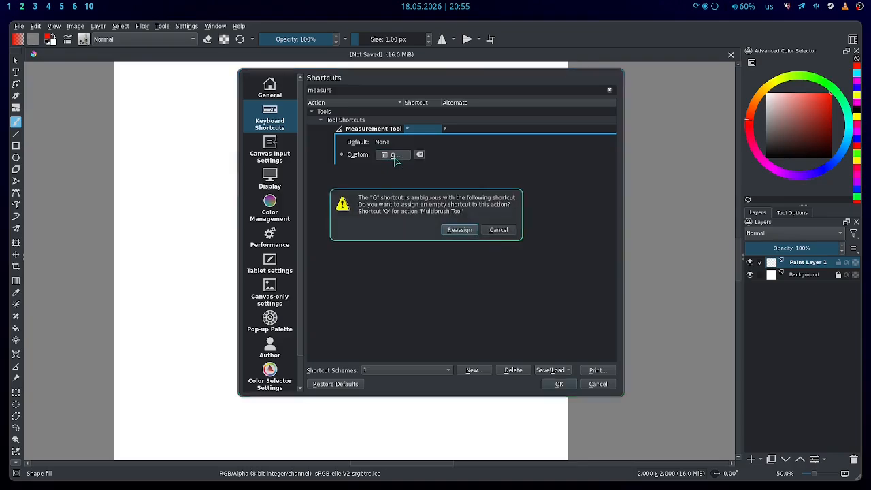
left_click(460, 231)
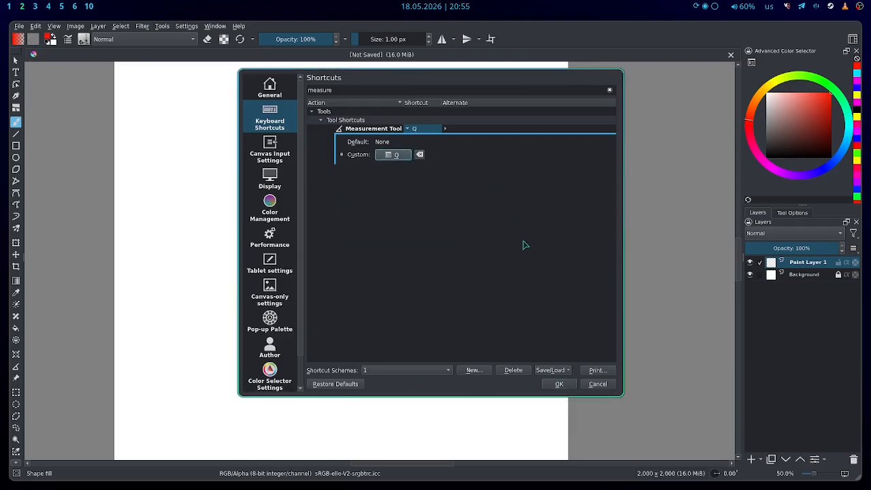
left_click(561, 385)
Step: Paint a large red C-shaped fill in the middle of the canvas
scroll(375, 247, "down", 3)
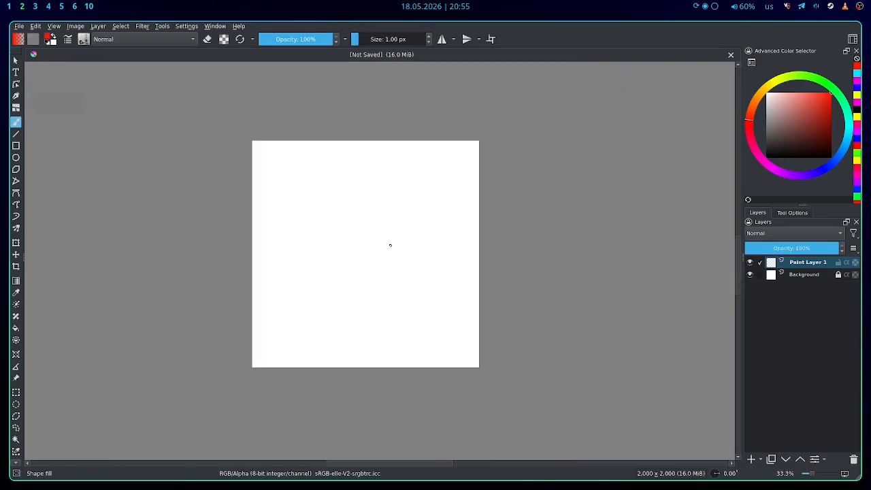
scroll(391, 245, "up", 8)
mouse_move(494, 203)
left_mouse_down()
mouse_move(338, 233)
mouse_move(256, 310)
mouse_move(412, 182)
left_mouse_up()
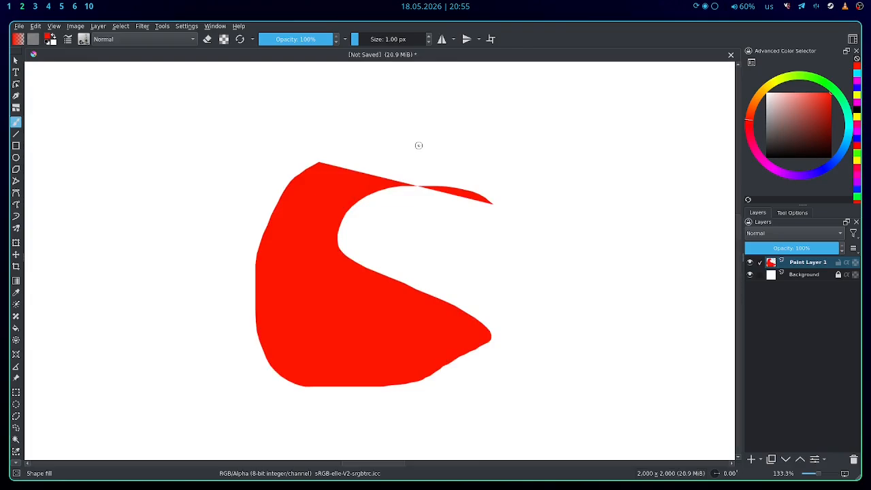
Step: Measure across the red shape along both diagonals and vertically near its lower edge with the Measurement Tool
key("m")
mouse_move(549, 166)
left_mouse_down()
mouse_move(472, 188)
mouse_move(304, 287)
mouse_move(230, 368)
mouse_move(208, 377)
left_mouse_up()
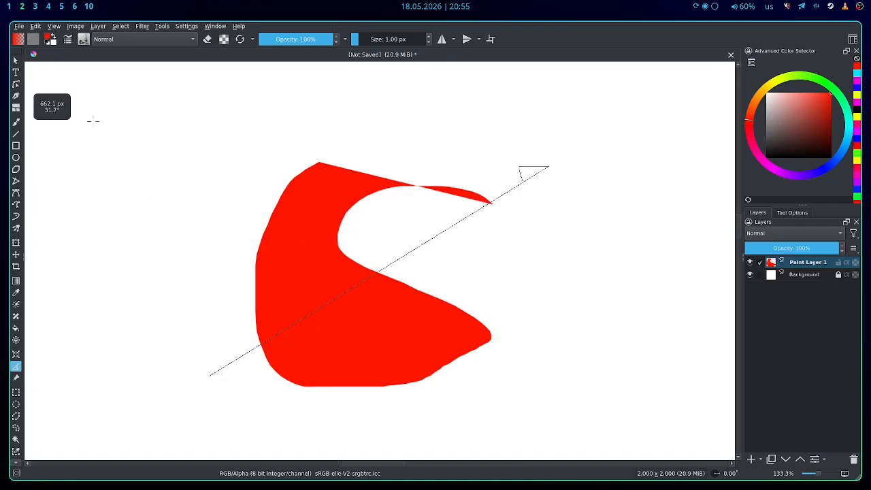
left_click_drag(213, 184, 540, 393)
left_click_drag(361, 418, 359, 354)
left_click(404, 287)
Step: Extend the red shape with more brush fills and erase a large rounded opening through its centre
scroll(404, 286, "down", 3)
scroll(424, 269, "up", 2)
key("b")
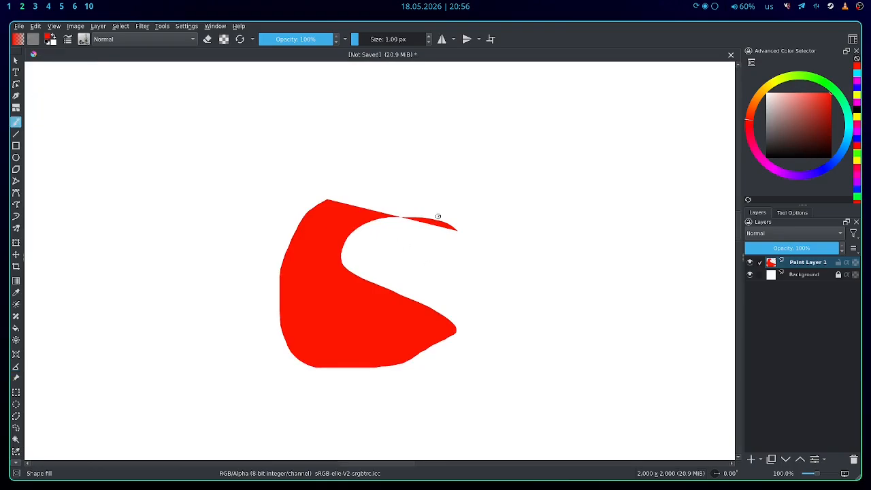
mouse_move(438, 217)
left_mouse_down()
mouse_move(360, 144)
mouse_move(277, 356)
mouse_move(292, 100)
mouse_move(307, 137)
mouse_move(530, 189)
mouse_move(385, 202)
left_mouse_up()
key("e")
key("e")
key("ctrl+t")
key("b")
key("v")
Step: Lasso the curved red arc beside the opening, delete it and clear the selection
key("l")
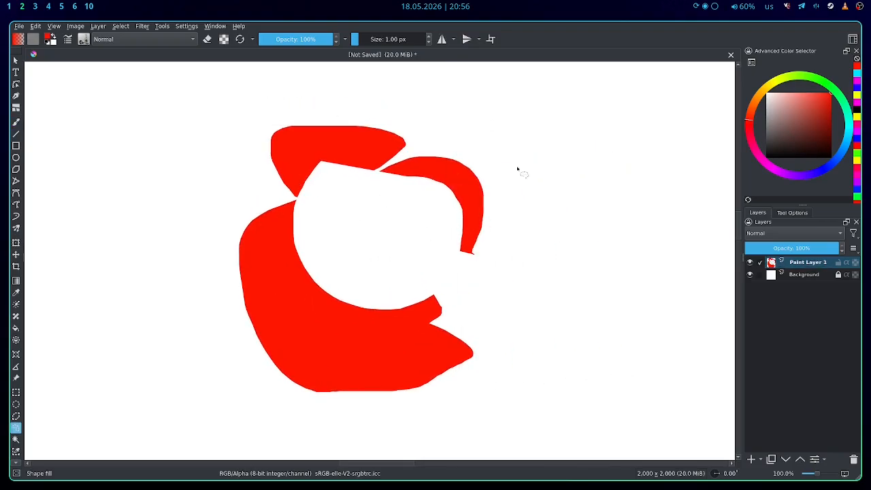
left_click_drag(491, 165, 510, 171)
key("Delete")
key("ctrl+shift+a")
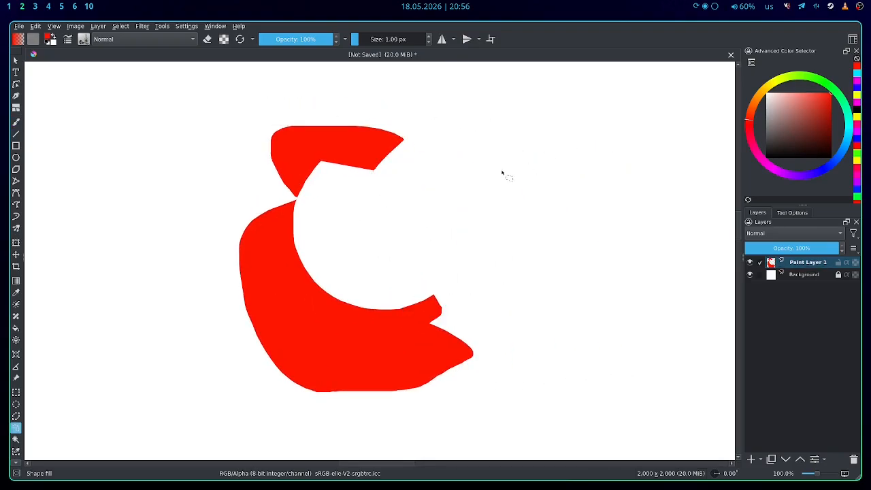
Step: Select a large rounded freehand area beside the red shape and fill it with red
left_click_drag(526, 119, 523, 121)
key("f")
left_click(525, 197)
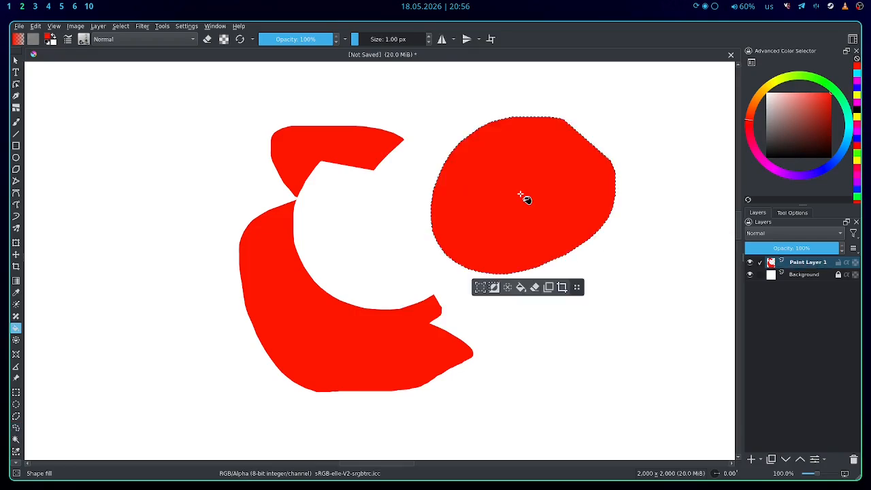
Step: Move the filled red blob over the upper part of the C shape with the Transform tool and deselect
key("ctrl+t")
left_click_drag(555, 161, 504, 207)
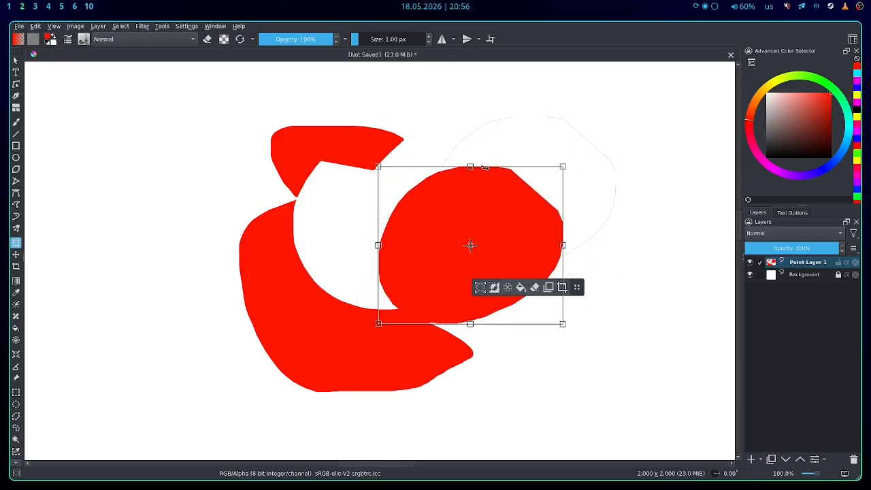
left_click_drag(485, 167, 630, 169)
key("ctrl+z")
mouse_move(25, 257)
left_mouse_down()
mouse_move(212, 255)
mouse_move(25, 252)
left_mouse_up()
left_click_drag(496, 213, 372, 179)
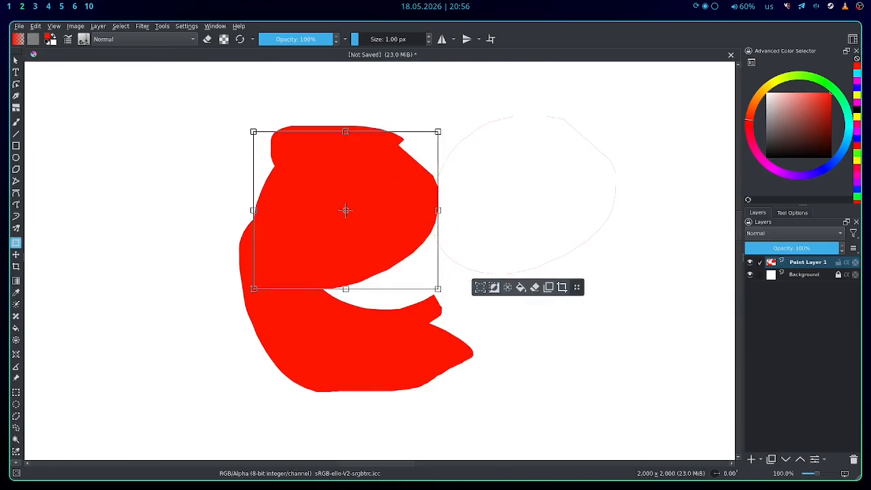
key("l")
key("ctrl+shift+a")
key("b")
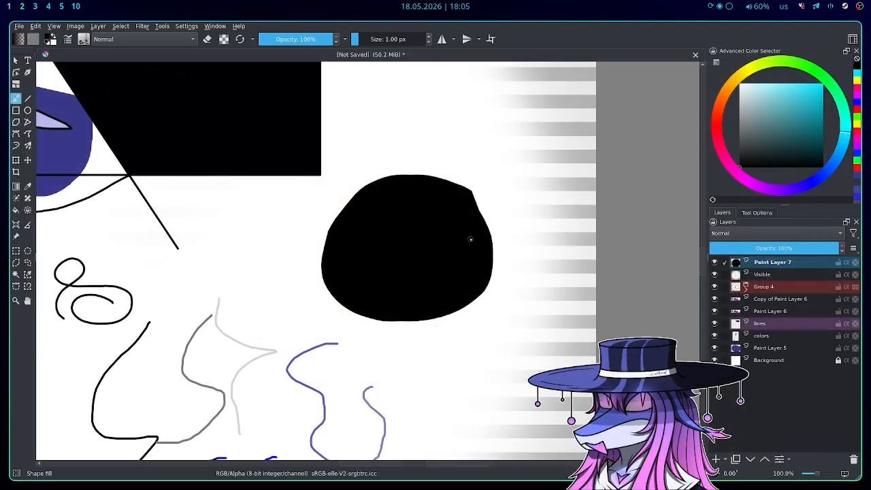
Step: Add a new paint layer above Paint Layer 7, the layer holding the black blob
scroll(410, 243, "up", 1)
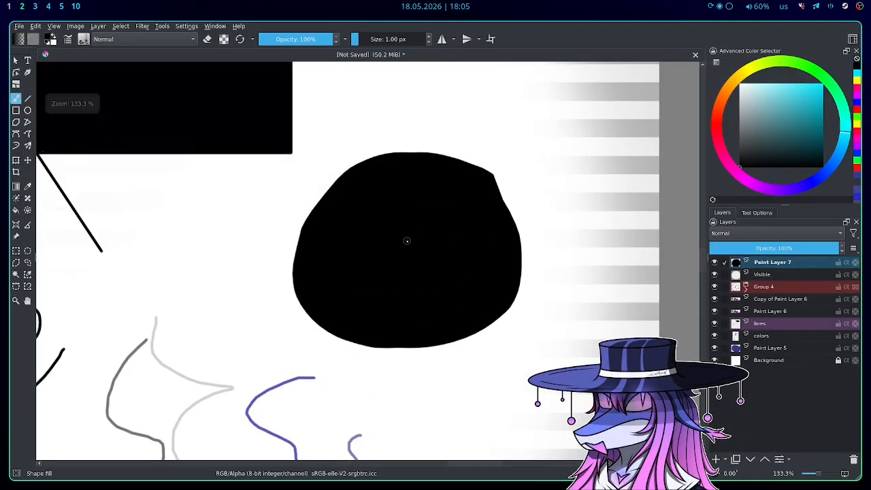
scroll(403, 232, "up", 1)
scroll(403, 232, "down", 1)
scroll(403, 233, "up", 1)
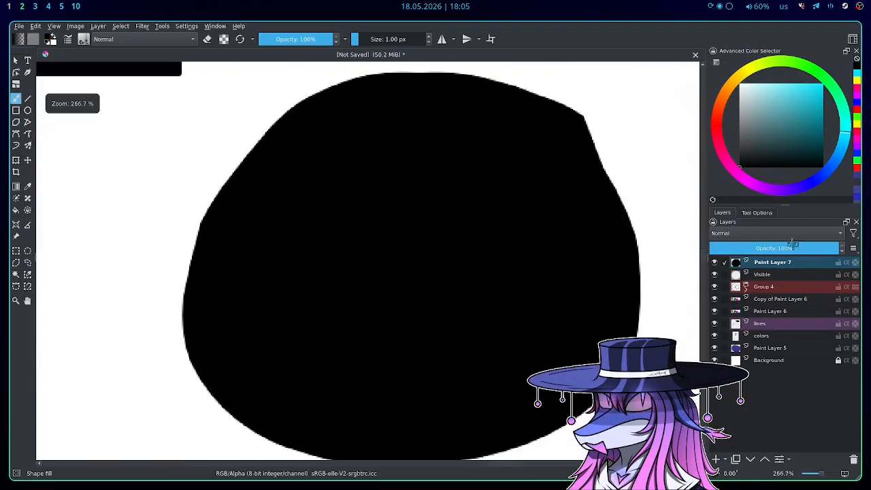
left_click(716, 460)
Step: Paint a small bright cyan fish with fins, a forked tail and a dark eye inside the black blob
left_click(823, 85)
mouse_move(360, 244)
left_mouse_down()
mouse_move(425, 236)
mouse_move(472, 266)
mouse_move(362, 243)
mouse_move(367, 258)
mouse_move(427, 256)
mouse_move(487, 236)
left_mouse_up()
key("ctrl+z")
mouse_move(360, 246)
left_mouse_down()
mouse_move(429, 267)
mouse_move(476, 230)
left_mouse_up()
mouse_move(365, 247)
left_mouse_down()
mouse_move(367, 256)
mouse_move(410, 262)
left_mouse_up()
key("ctrl+z")
mouse_move(362, 245)
left_mouse_down()
mouse_move(407, 254)
mouse_move(403, 285)
mouse_move(395, 218)
mouse_move(410, 243)
mouse_move(381, 245)
left_mouse_up()
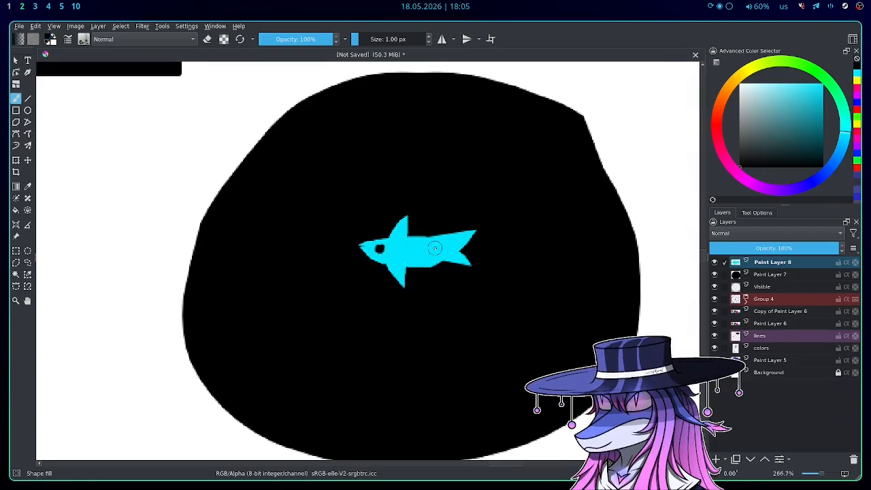
Step: Duplicate Paint Layer 8 with the fish, placing the copy beneath the original
scroll(429, 246, "down", 2)
scroll(429, 246, "up", 2)
scroll(429, 246, "up", 2)
scroll(429, 246, "down", 2)
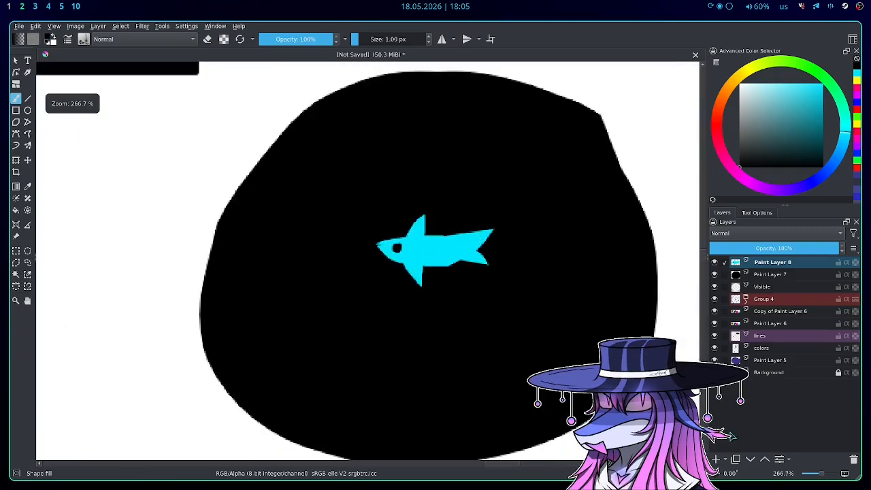
left_click(736, 459)
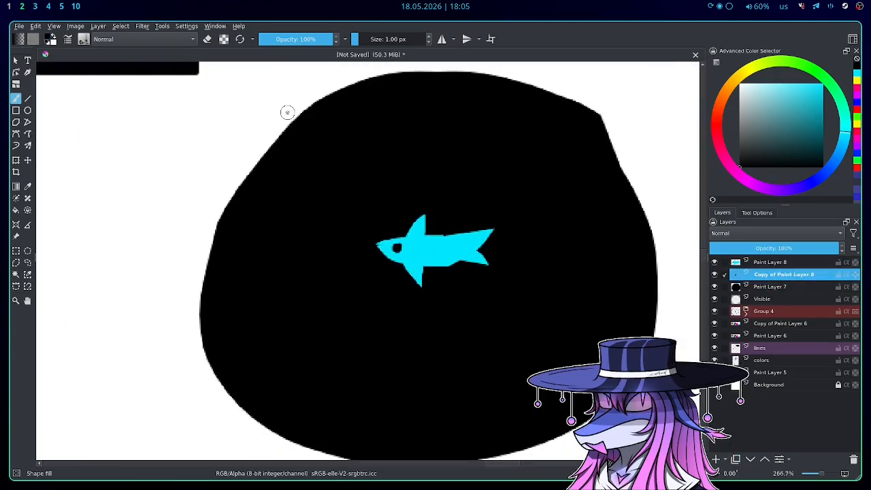
Step: Apply a Gaussian Blur with a 40 px horizontal and vertical radius to the fish copy
left_click(142, 26)
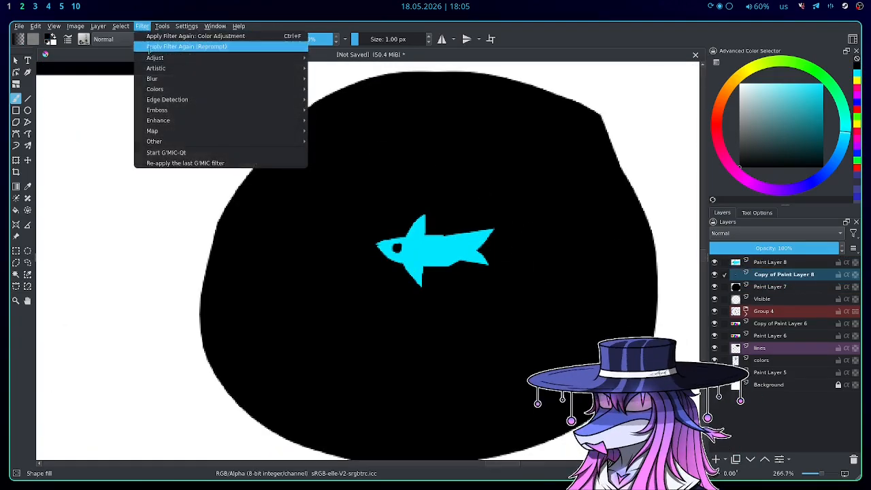
mouse_move(166, 80)
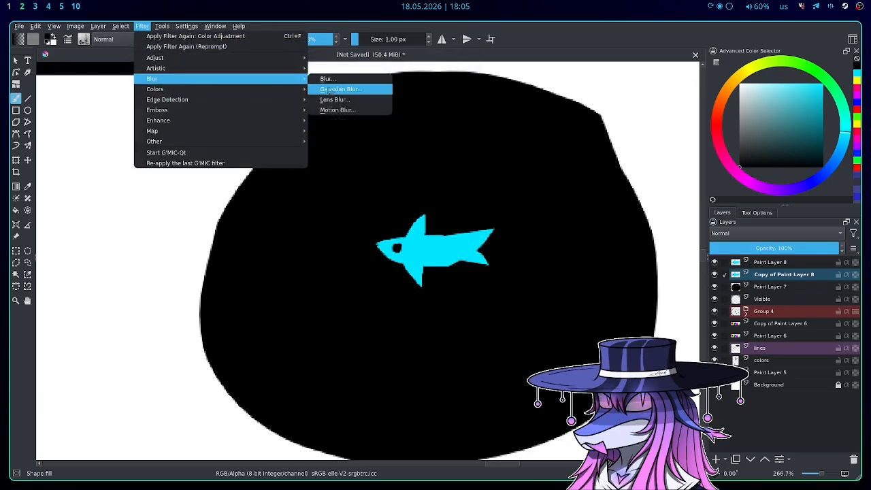
left_click(329, 89)
double_click(712, 230)
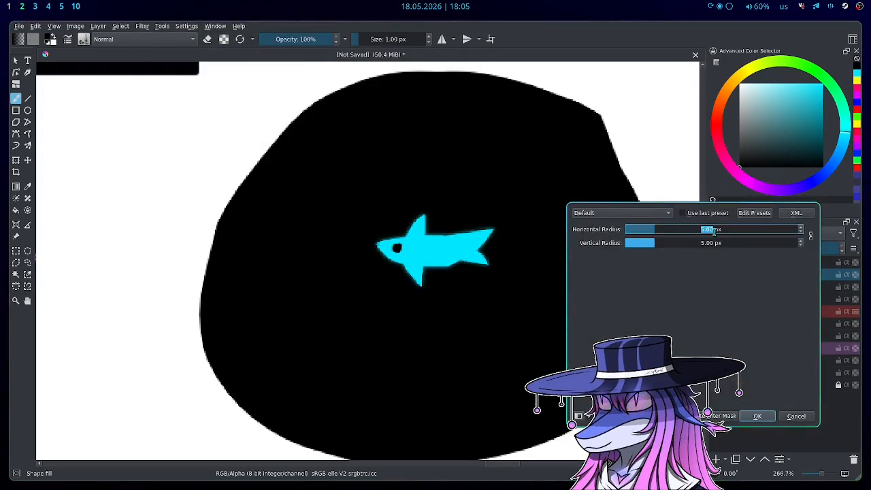
type("20")
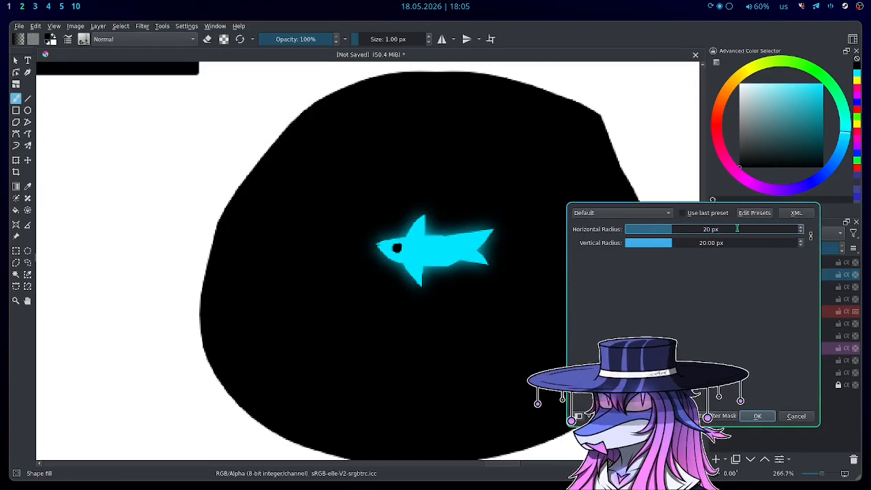
key("BackSpace")
key("BackSpace")
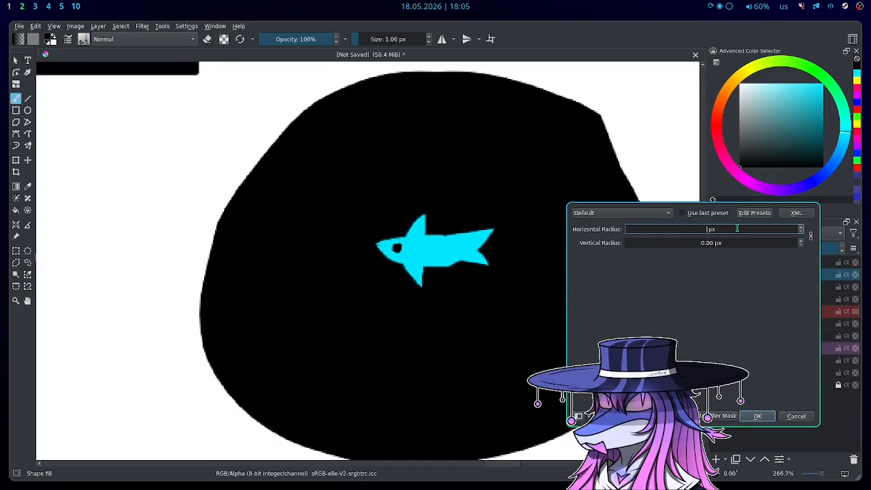
type("40")
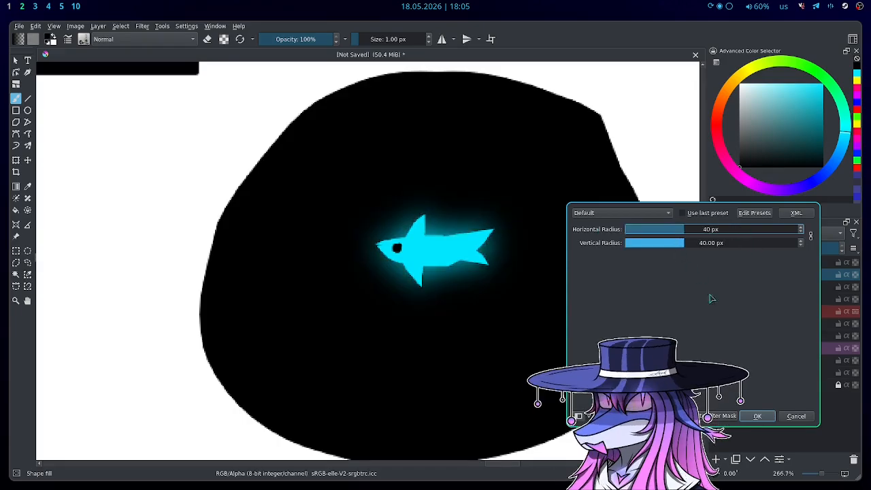
left_click(758, 416)
Step: Duplicate the blurred fish layer to build up a second glow layer
scroll(522, 262, "up", 1)
scroll(401, 204, "up", 1)
scroll(408, 215, "down", 1)
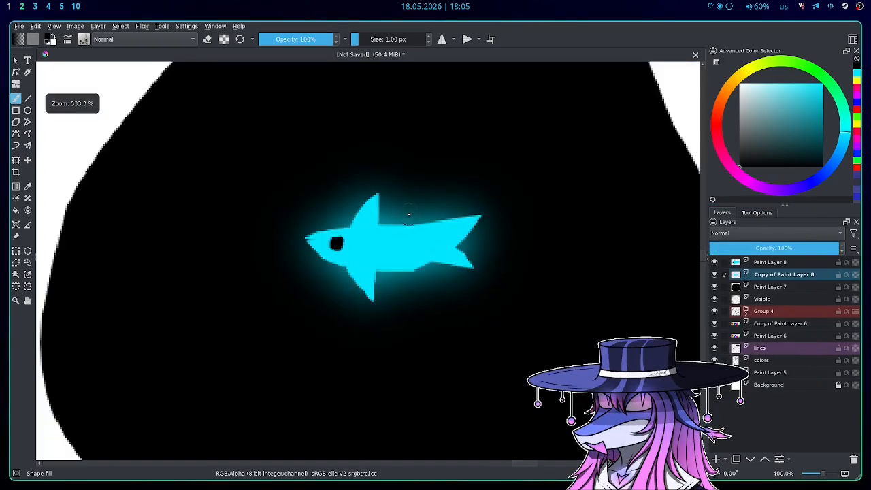
scroll(420, 230, "up", 1)
scroll(459, 230, "down", 2)
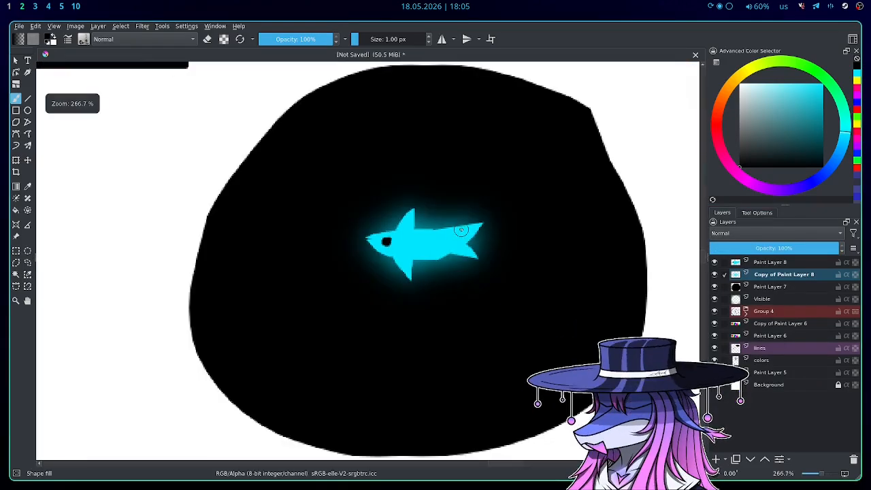
scroll(479, 230, "up", 1)
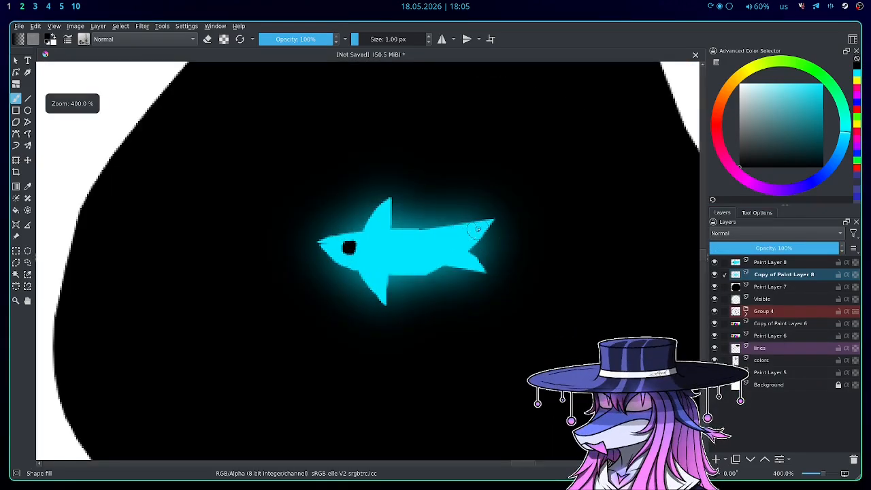
left_click(736, 460)
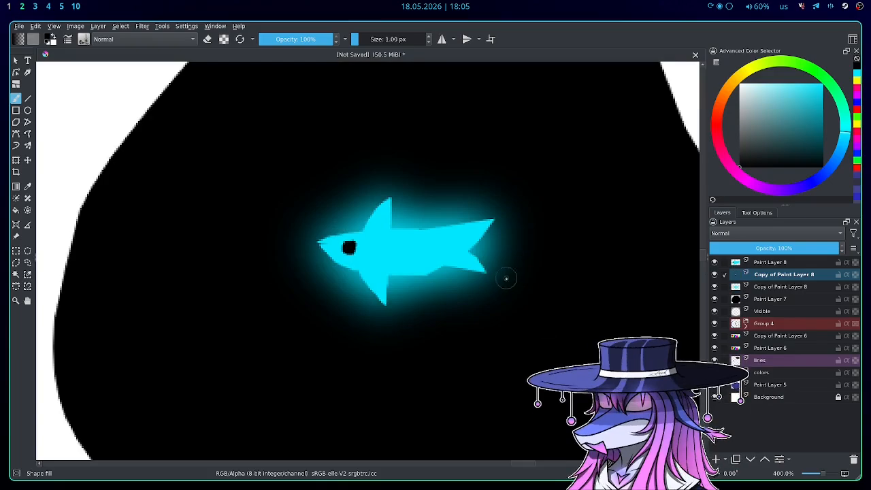
Step: Apply a Gaussian Blur with an 80 px horizontal and vertical radius to the second blurred copy
left_click(143, 27)
mouse_move(302, 80)
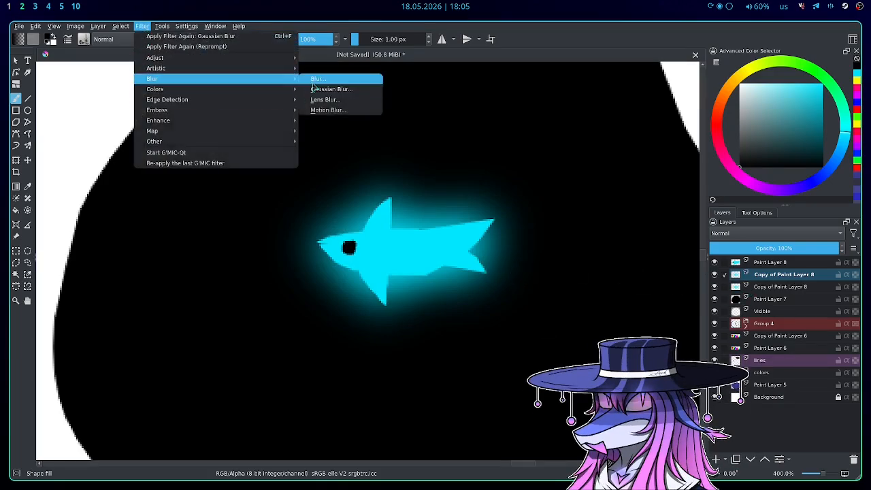
left_click(329, 89)
double_click(746, 230)
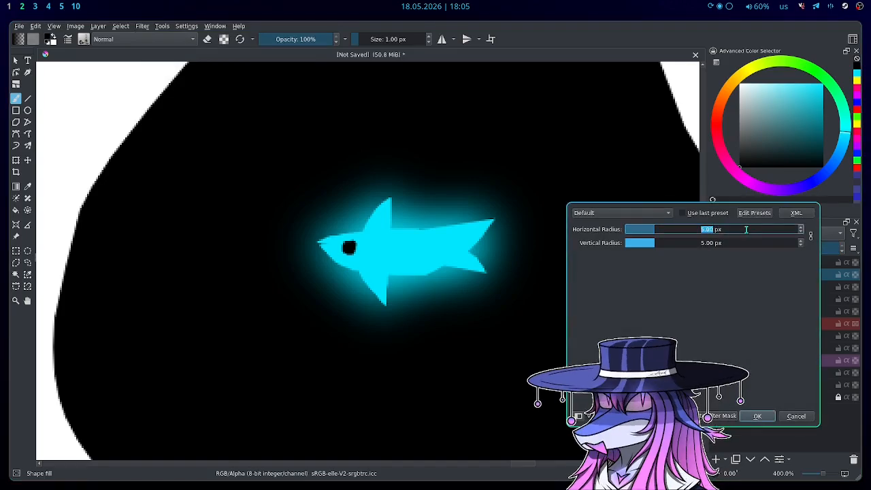
type("80")
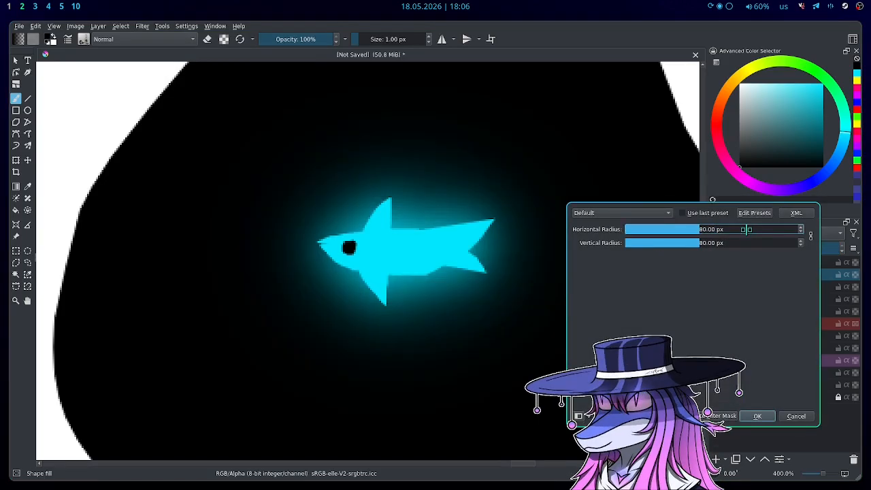
left_click(757, 416)
Step: Compare the glow with each of the two blurred fish copies hidden in turn and with both shown
left_click(714, 275)
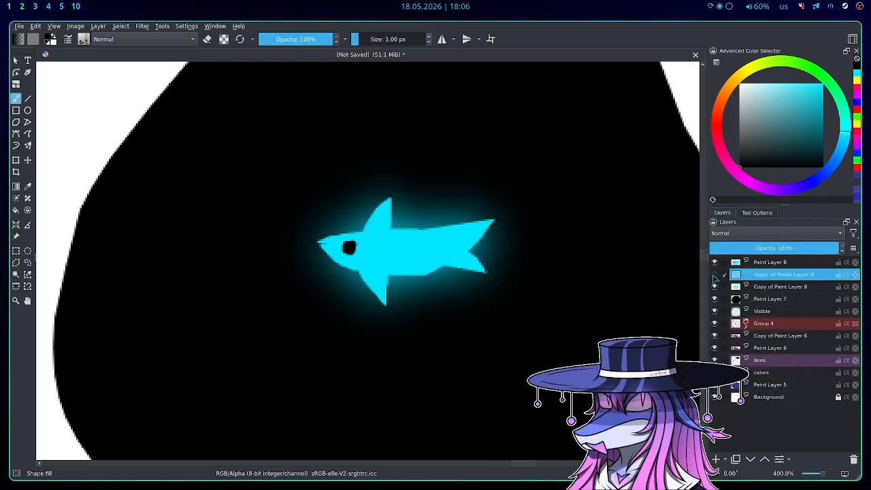
left_click(715, 286)
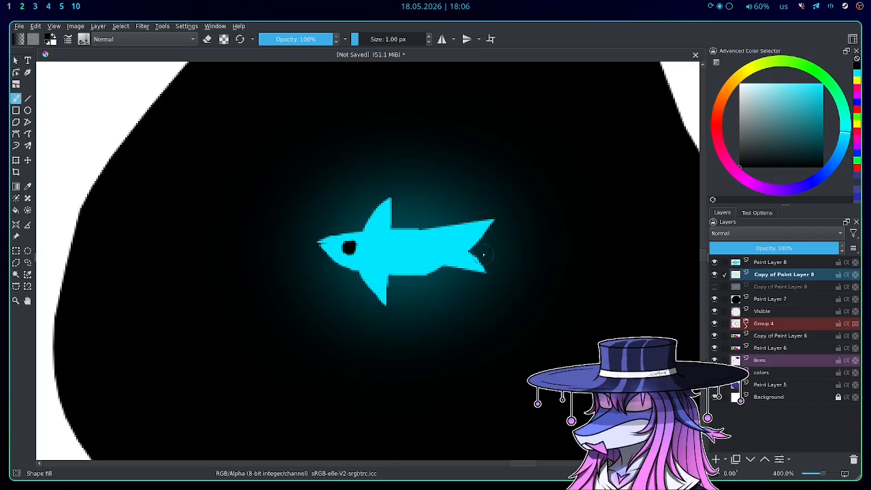
left_click(715, 286)
scroll(446, 275, "down", 7)
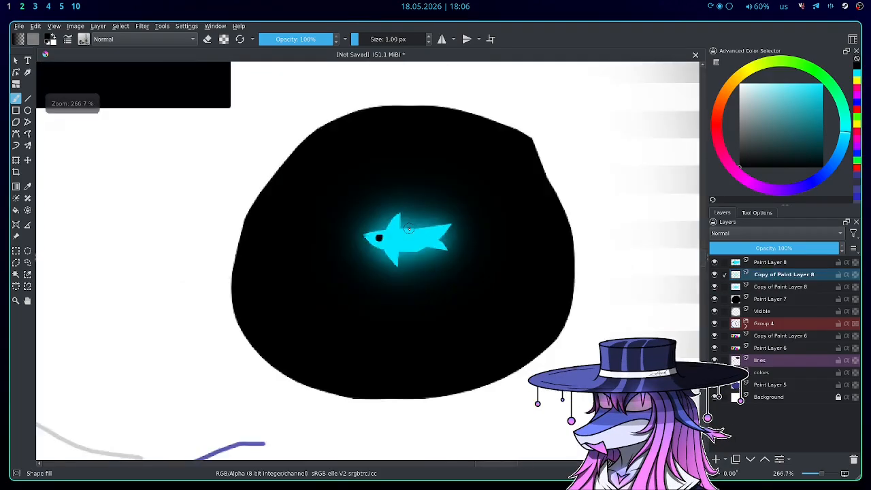
scroll(464, 275, "up", 5)
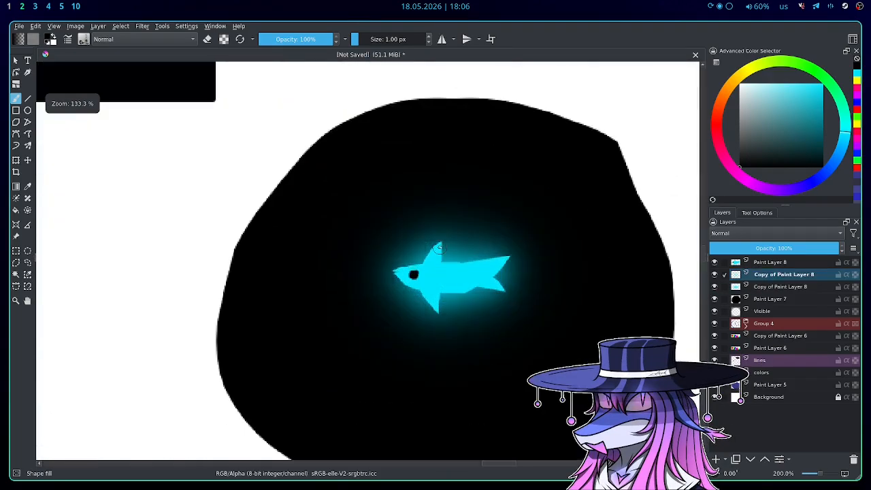
scroll(449, 272, "down", 1)
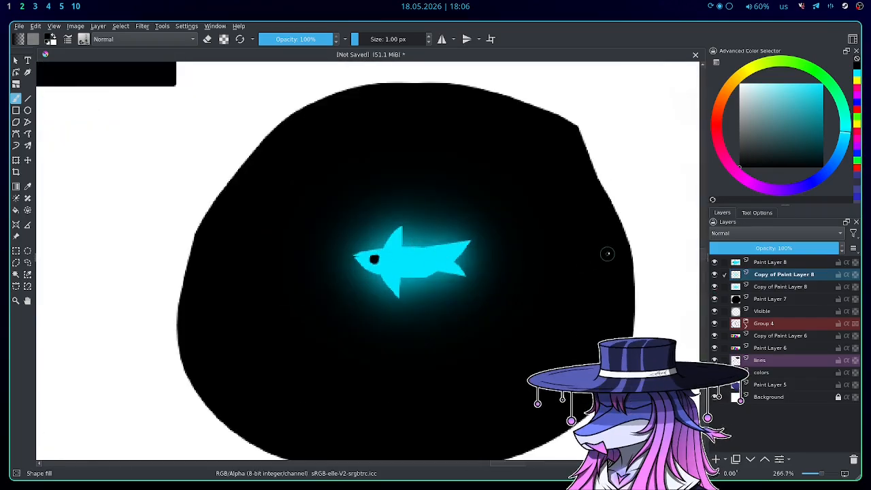
scroll(578, 253, "down", 3)
scroll(548, 253, "up", 4)
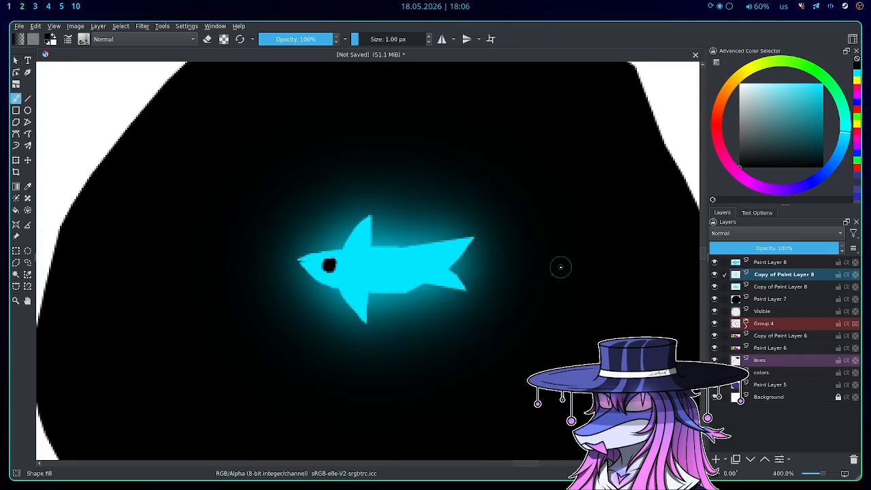
scroll(435, 190, "up", 1)
Step: Hide the 80 px blurred fish copy and select the 40 px blurred copy beneath it
left_click(714, 275)
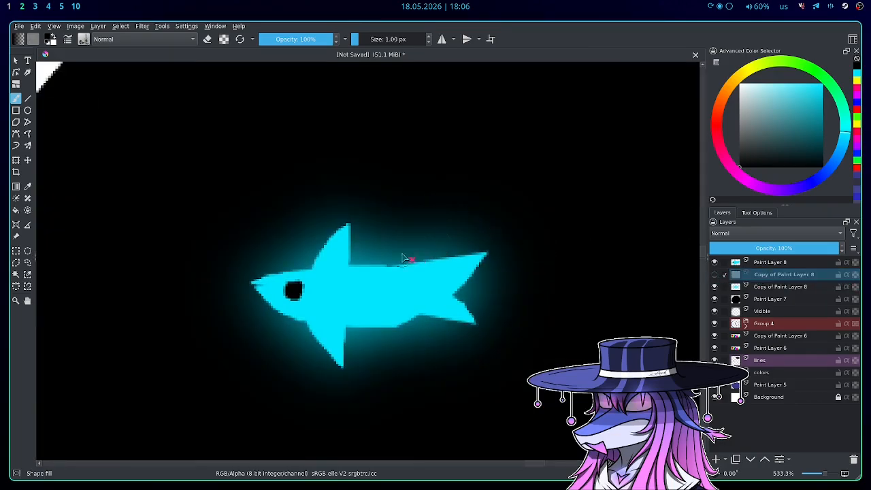
scroll(388, 253, "up", 2)
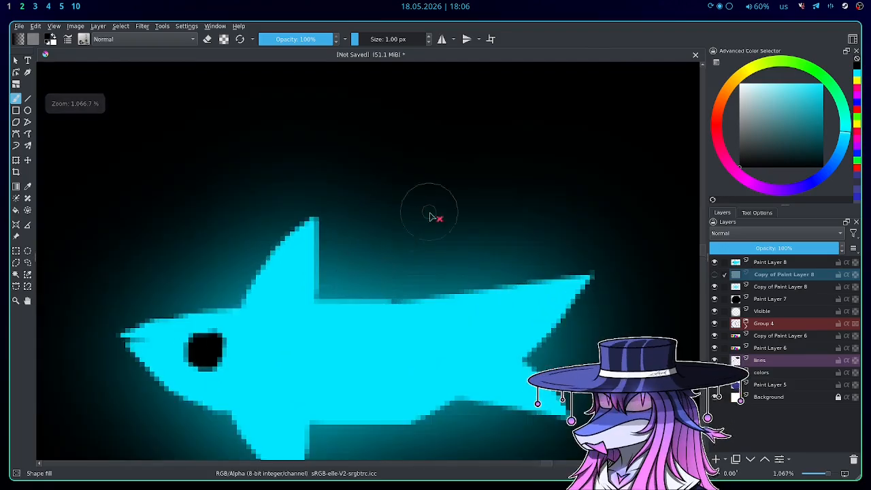
scroll(432, 215, "down", 3)
scroll(420, 230, "up", 1)
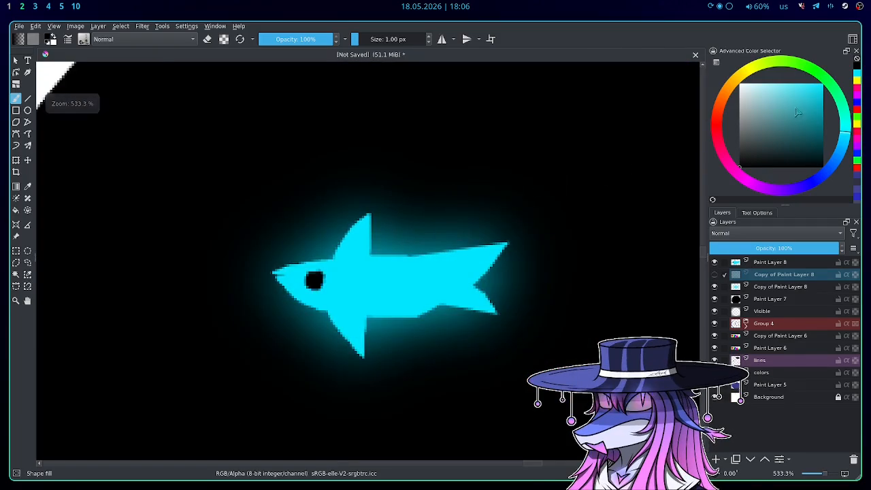
left_click(773, 288)
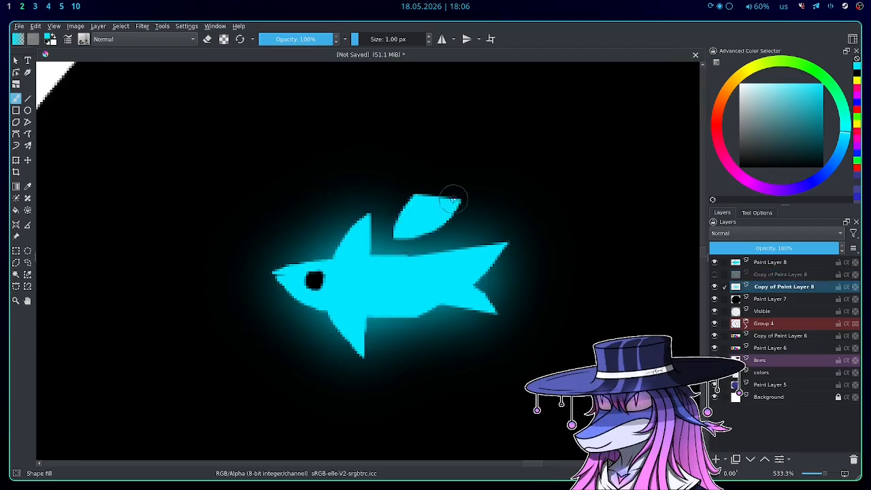
scroll(402, 228, "up", 1)
scroll(409, 235, "up", 2)
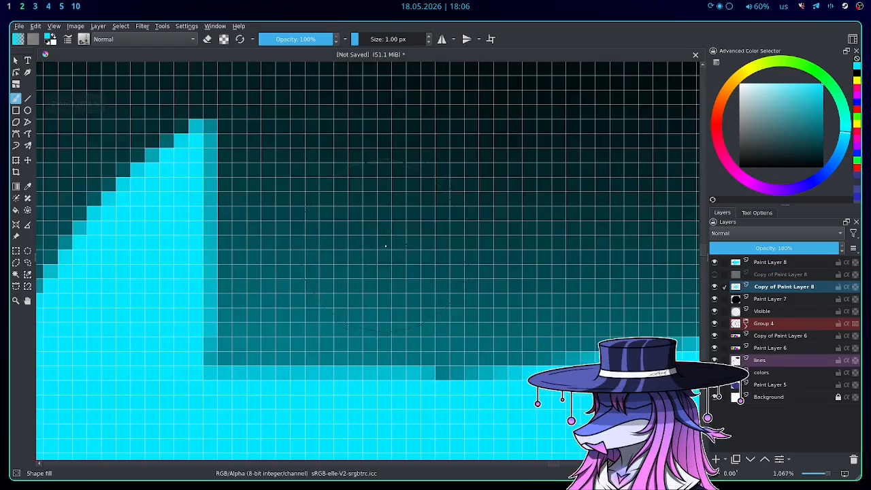
scroll(429, 218, "down", 6)
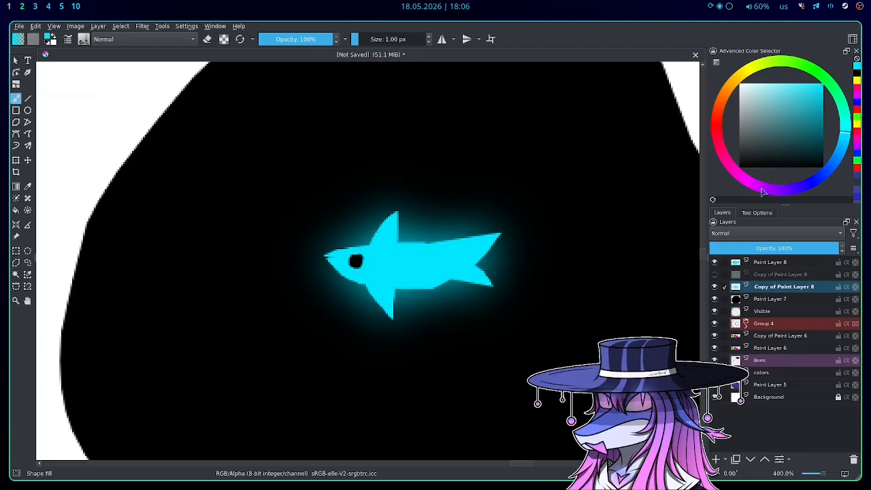
Step: Lock the transparency of the 40 px blurred copy and recolour its glow magenta
left_click_drag(776, 182, 742, 189)
left_click(856, 288)
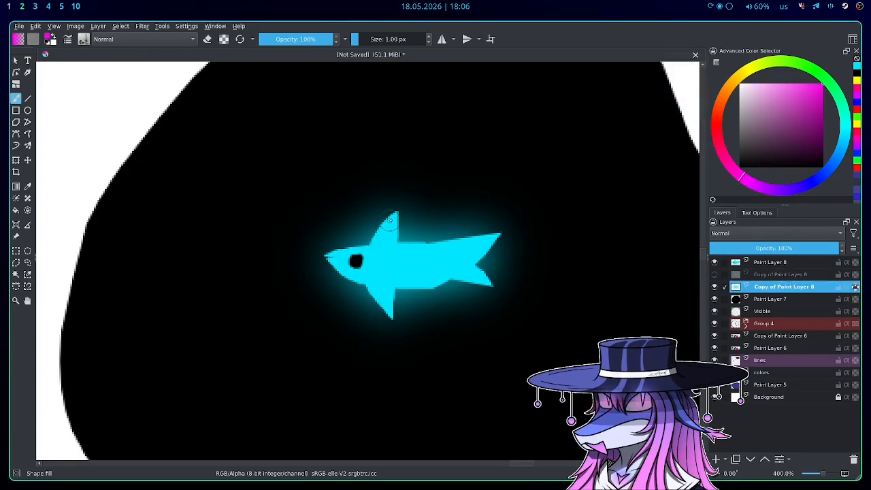
scroll(391, 224, "down", 1)
scroll(451, 230, "up", 1)
key("shift+BackSpace")
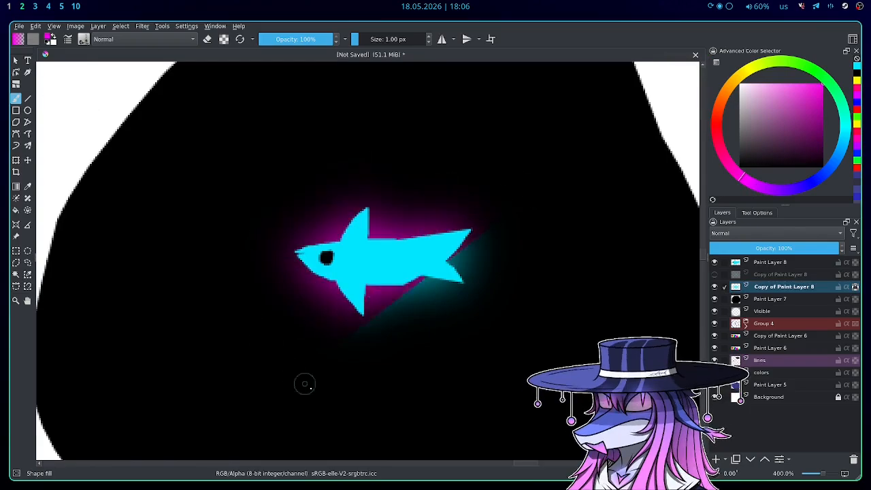
Step: Show the 80 px blurred copy, lock its transparency, and try out magenta on its glow
left_click(771, 276)
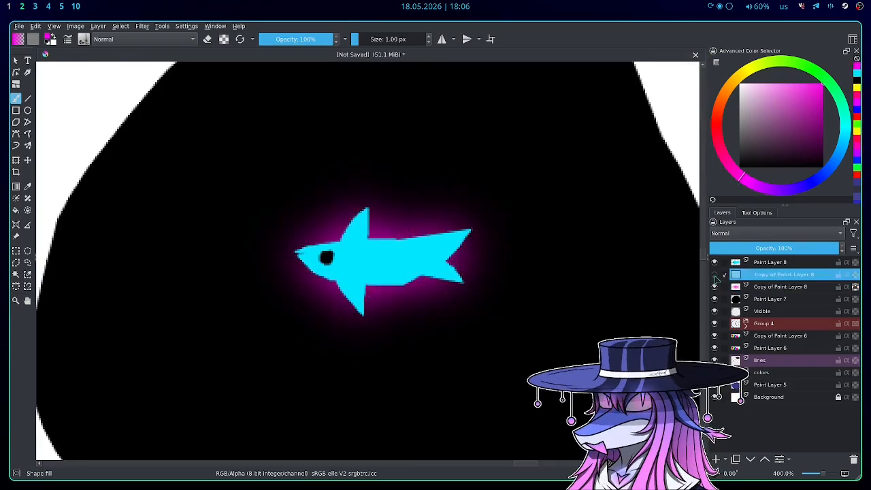
left_click(715, 274)
key("shift+BackSpace")
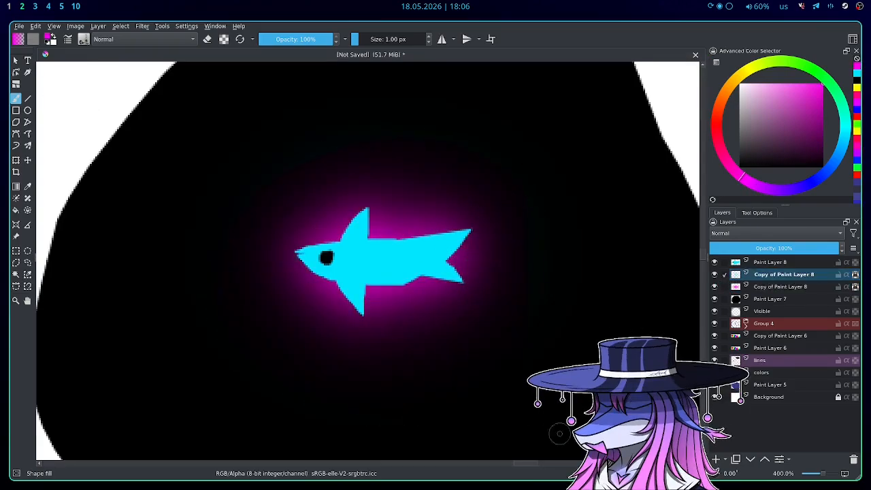
key("ctrl+z")
scroll(413, 230, "down", 2)
scroll(392, 218, "up", 2)
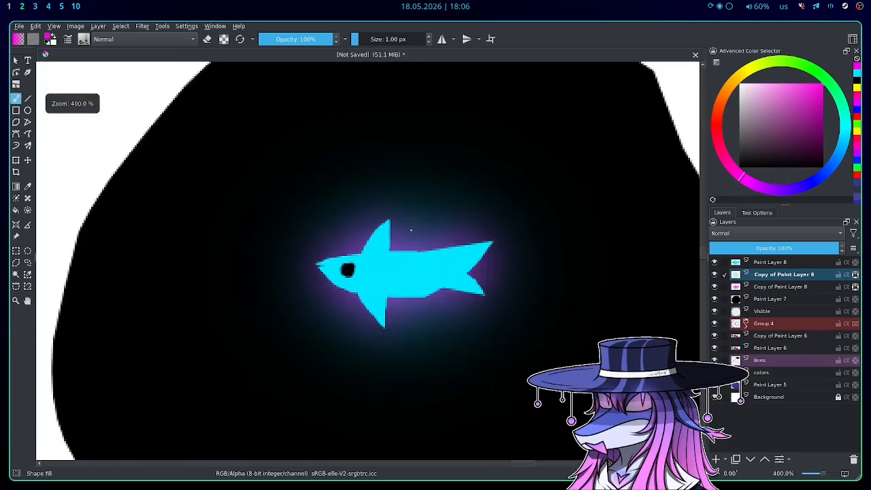
scroll(435, 235, "down", 2)
scroll(465, 266, "down", 2)
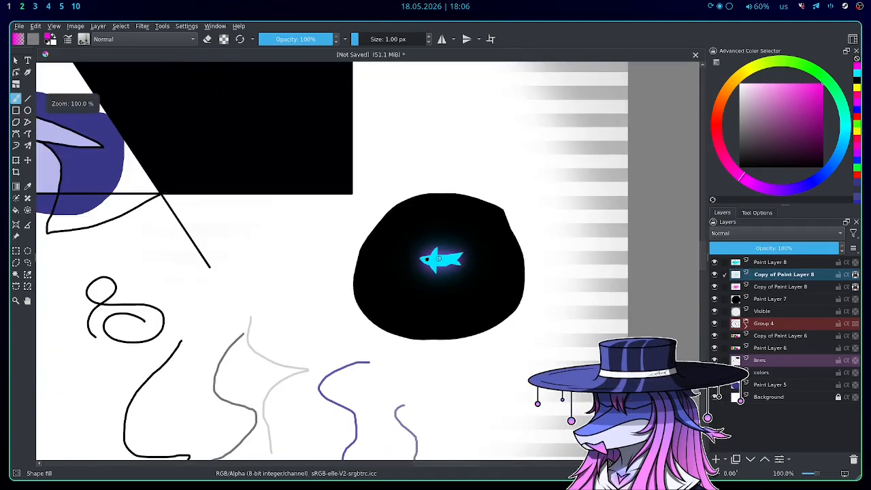
scroll(437, 268, "up", 2)
Step: Try recolouring the outer glow on the 80 px blurred copy yellow
left_click(768, 69)
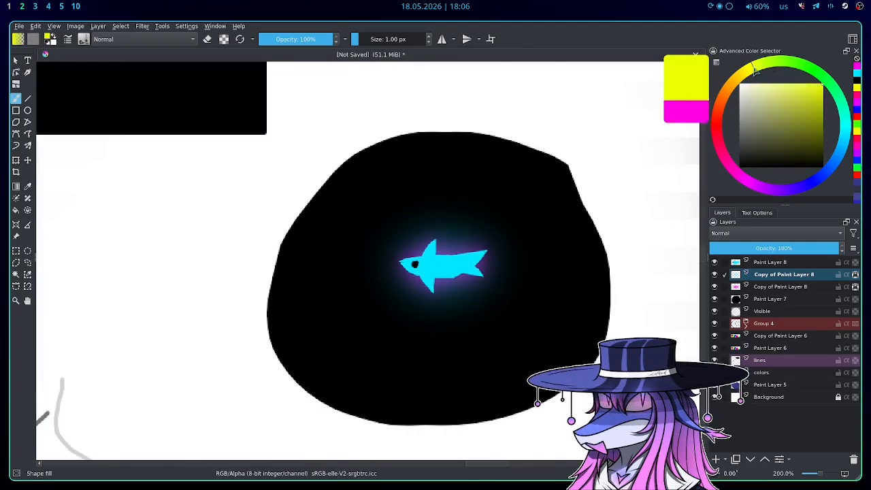
scroll(453, 243, "up", 1)
key("shift+BackSpace")
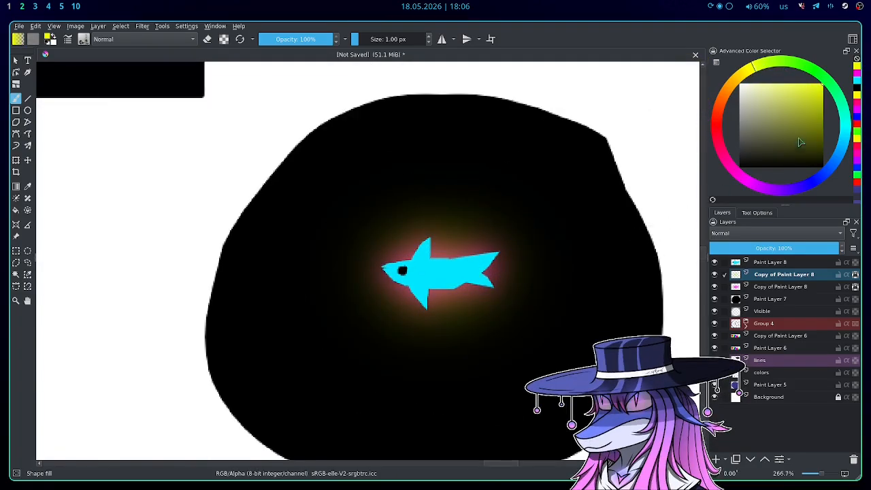
key("ctrl+z")
Step: Try recolouring the outer glow on the 80 px blurred copy deep blue
left_click(804, 186)
key("shift+BackSpace")
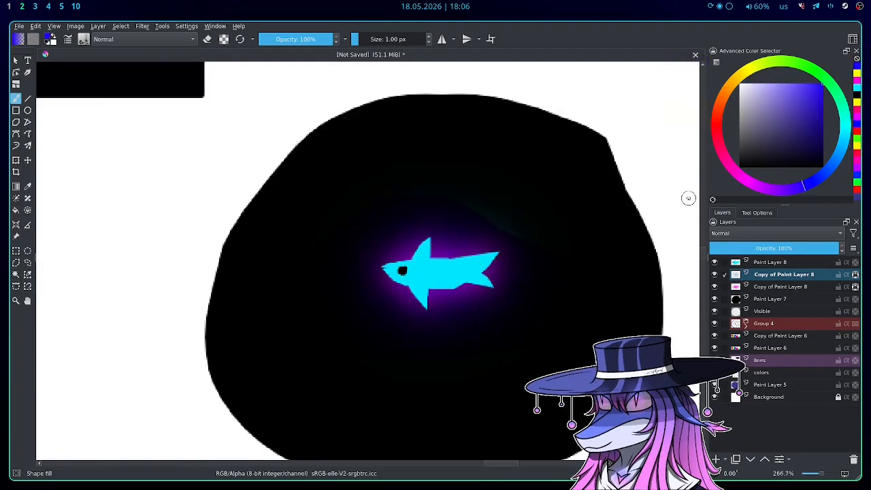
scroll(466, 285, "up", 2)
key("ctrl+z")
Step: Try magenta once more on the 80 px blurred copy's outer glow
left_click_drag(767, 182, 742, 180)
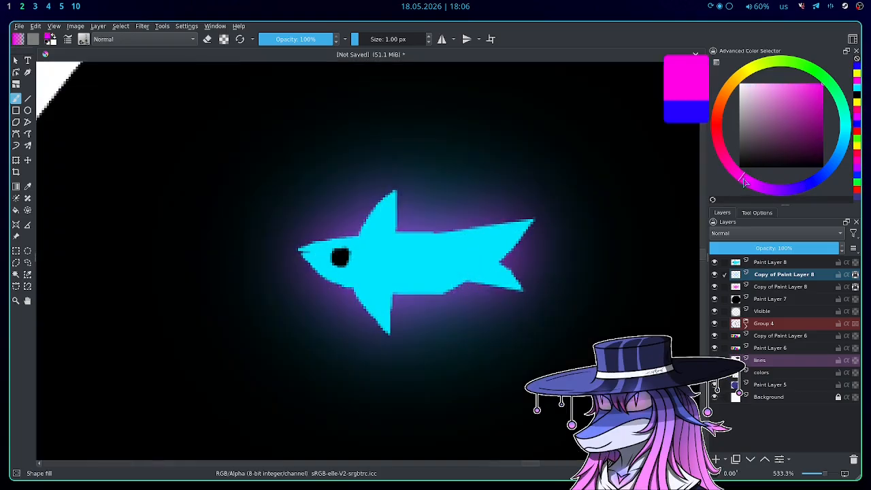
key("shift+BackSpace")
key("ctrl+z")
left_click_drag(456, 91, 815, 388)
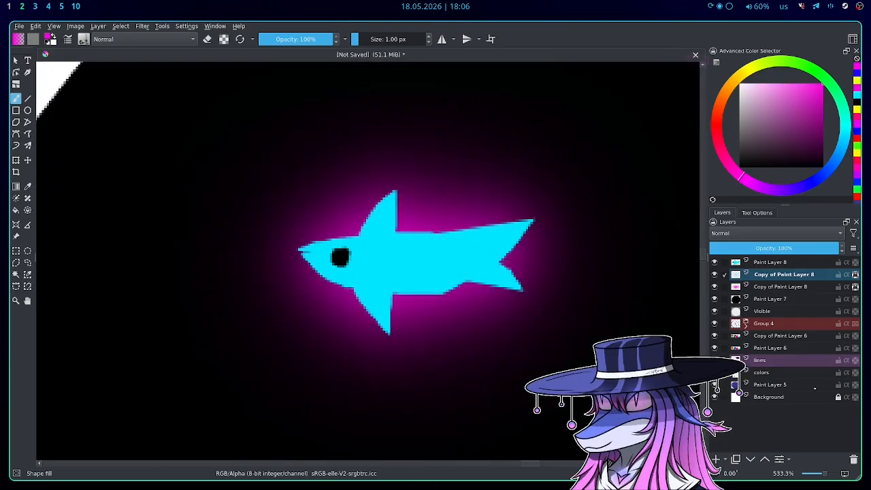
key("ctrl+z")
Step: Try recolouring the outer glow on the 80 px blurred copy red
left_click(810, 188)
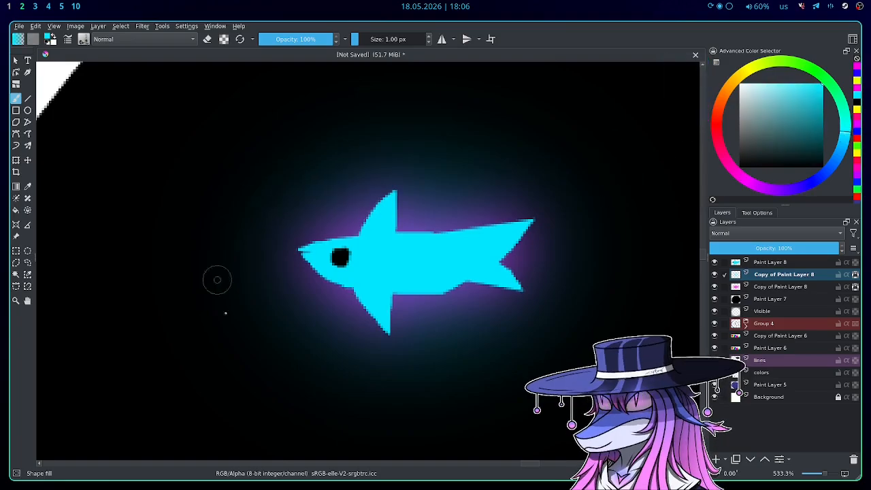
left_click(716, 119)
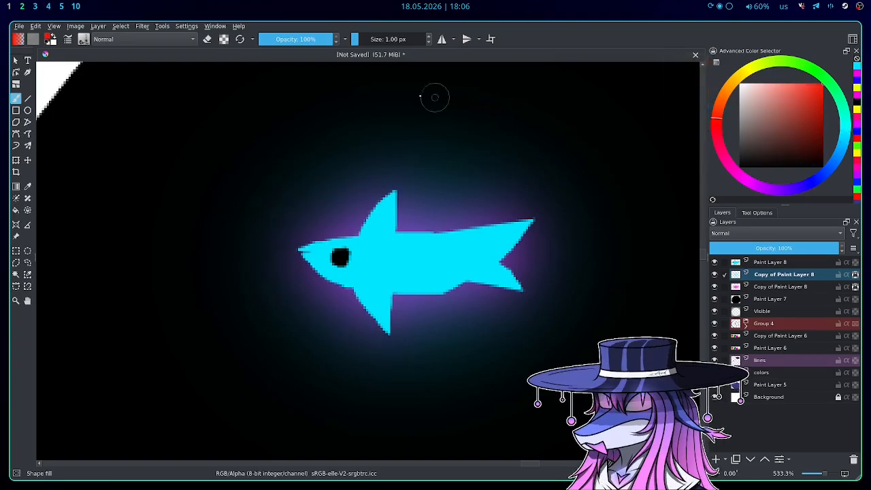
left_click_drag(431, 93, 776, 422)
scroll(450, 279, "down", 3)
key("ctrl+z")
Step: Examine the fish's cyan and magenta glow up close and against the wider canvas
scroll(501, 264, "down", 3)
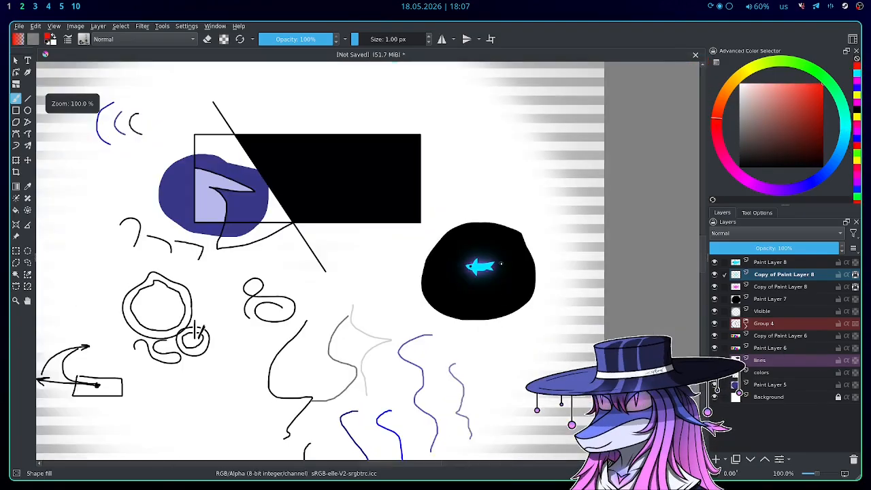
scroll(493, 265, "up", 2)
scroll(490, 267, "up", 3)
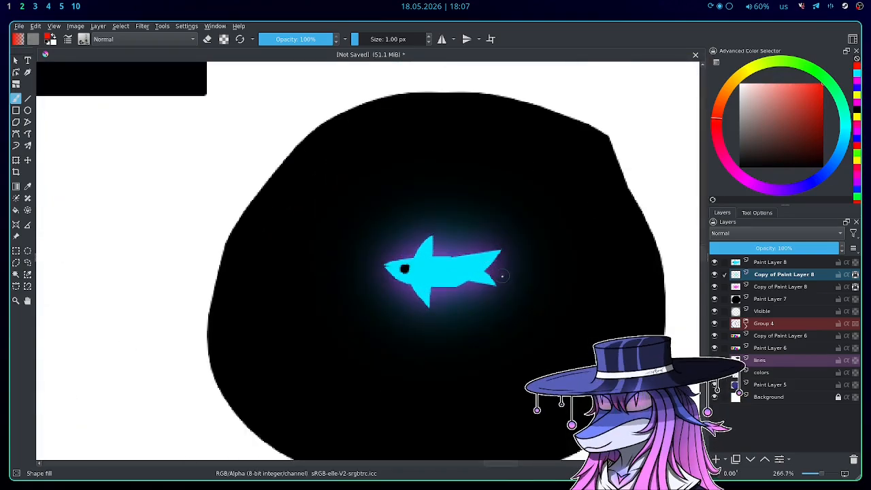
scroll(469, 228, "down", 4)
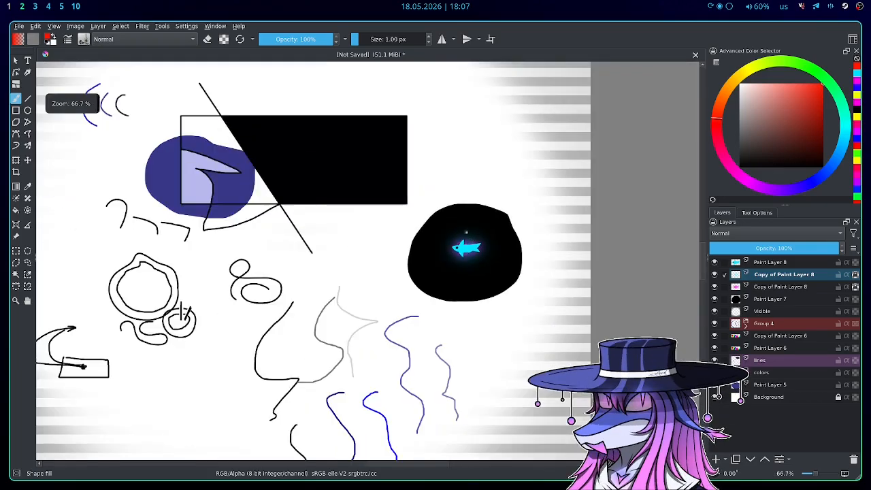
scroll(466, 232, "up", 1)
left_click(143, 25)
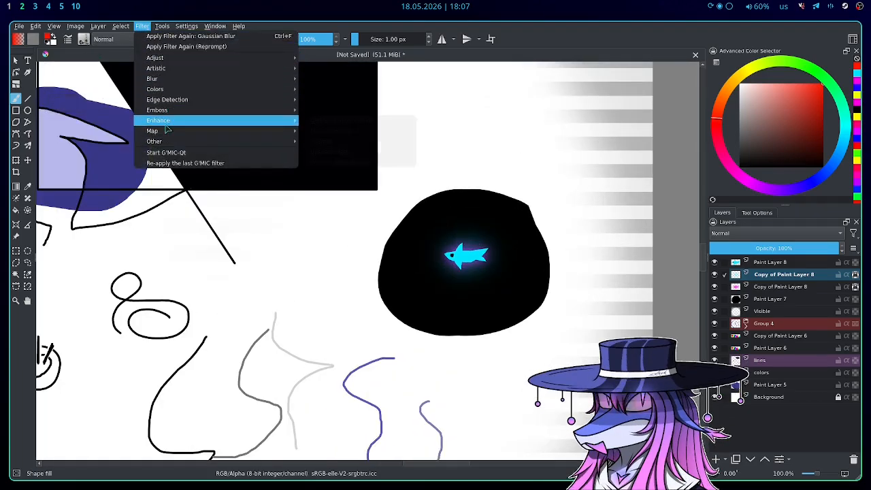
left_click(552, 40)
scroll(523, 235, "down", 4)
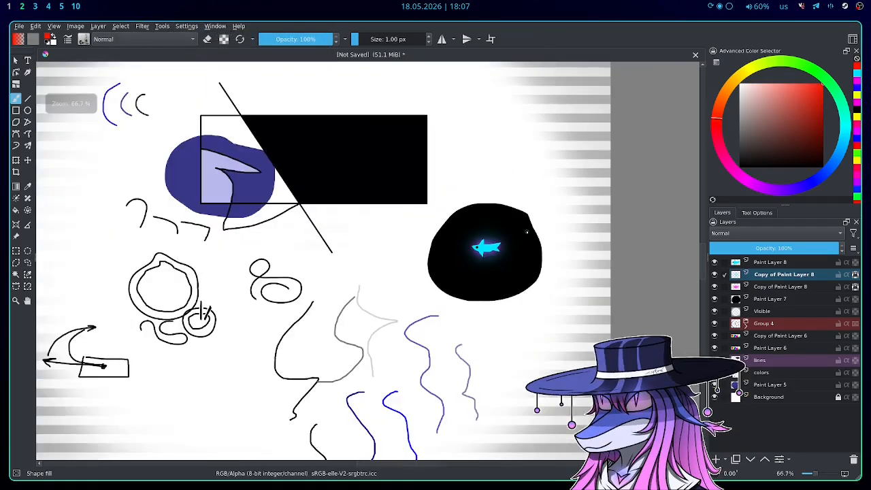
scroll(518, 237, "up", 7)
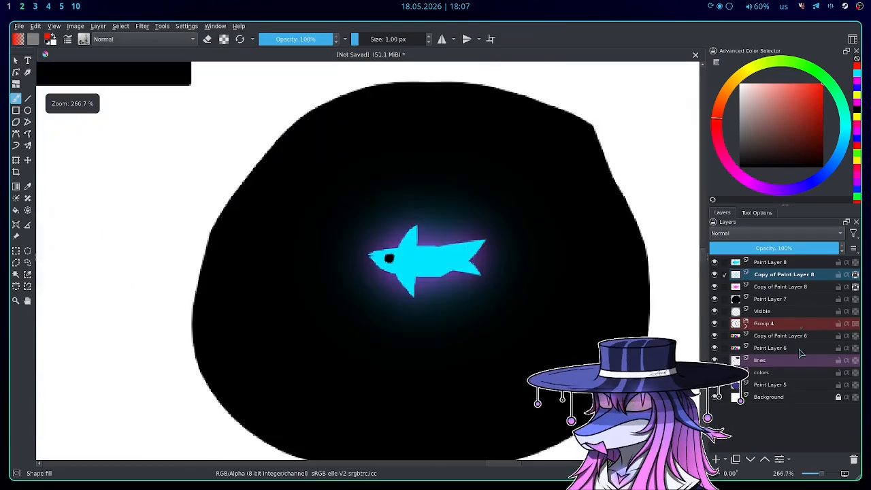
Step: Duplicate both the cyan and the magenta blurred fish copies to strengthen the glow
left_click(737, 460)
left_click(779, 302)
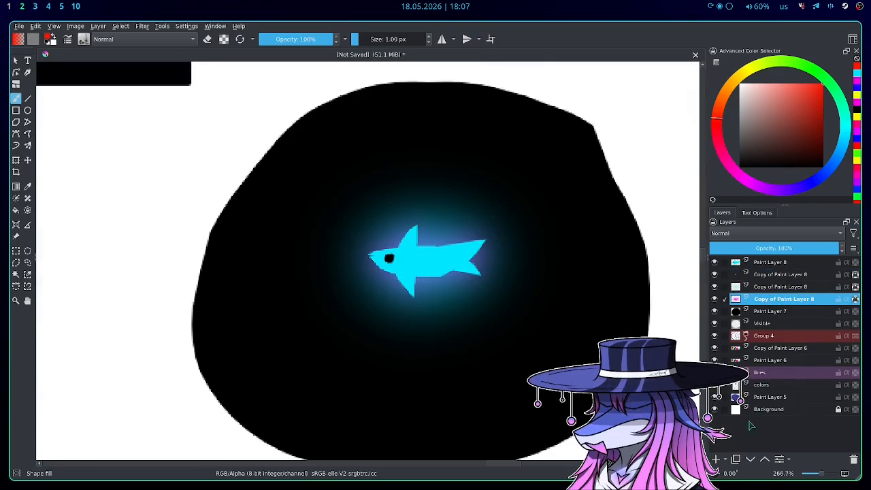
left_click(738, 459)
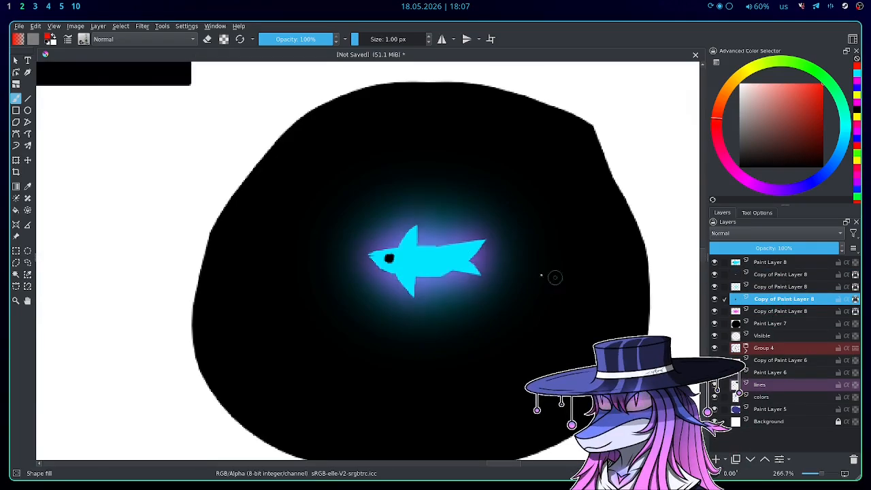
scroll(471, 234, "down", 4)
scroll(467, 233, "up", 3)
scroll(465, 233, "down", 5)
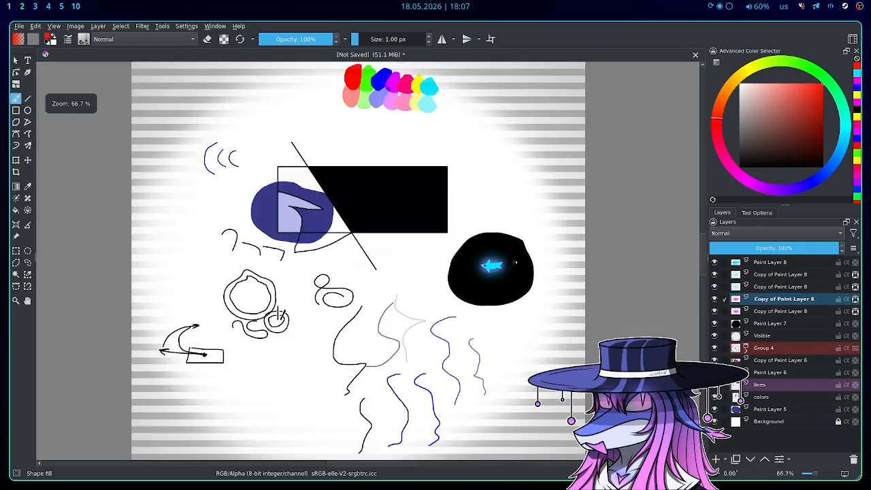
scroll(453, 221, "down", 1)
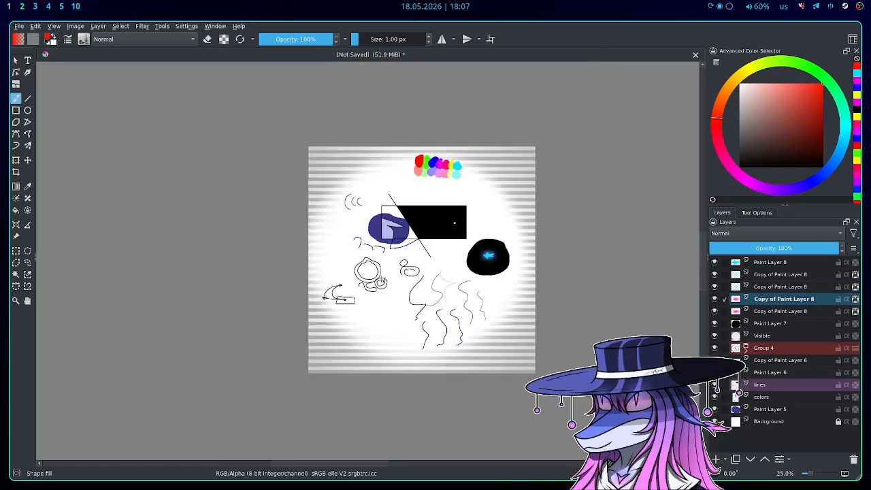
Step: Save the drawing under the new file name 2.kra in the Krita/2026 folder
scroll(453, 217, "up", 1)
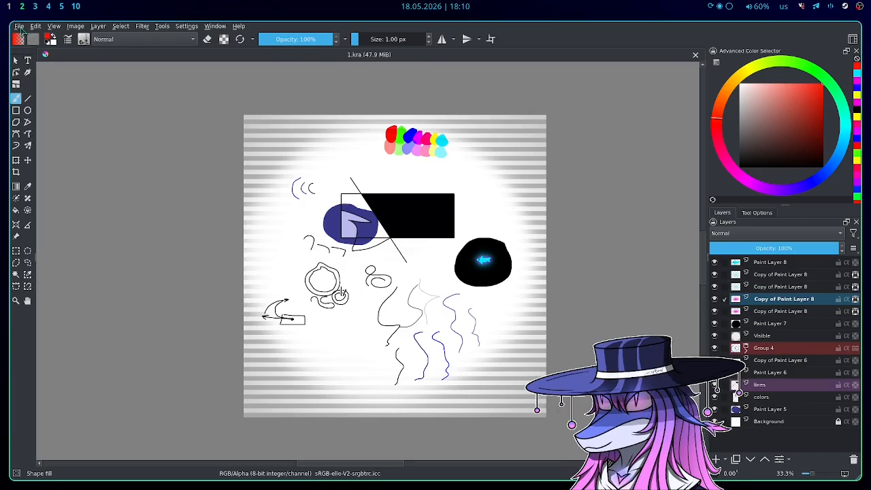
left_click(19, 27)
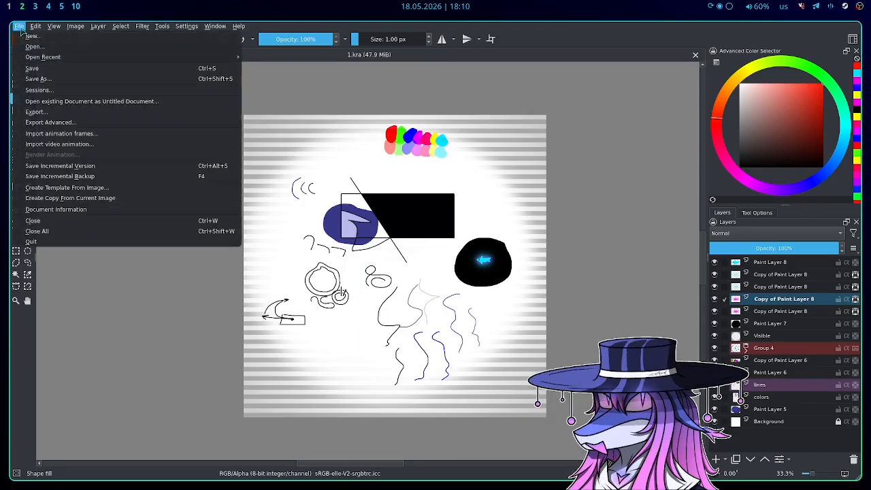
left_click(41, 79)
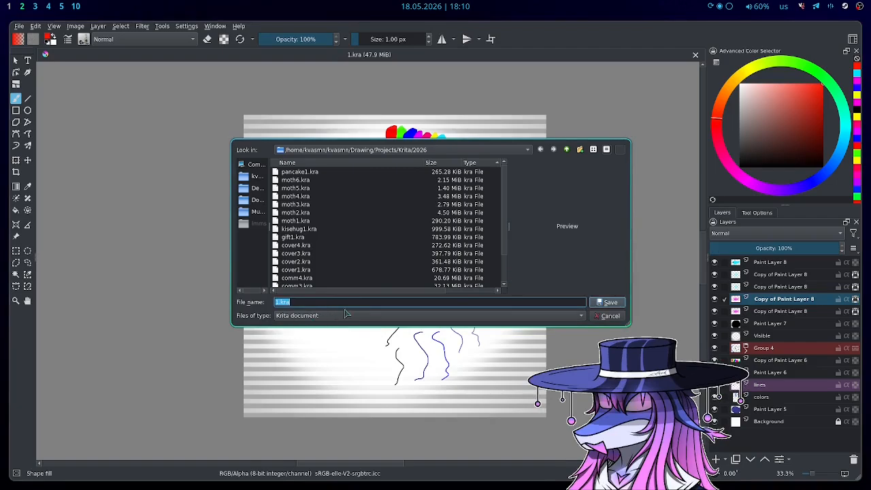
left_click(392, 301)
left_click(279, 302)
key("BackSpace")
type("2")
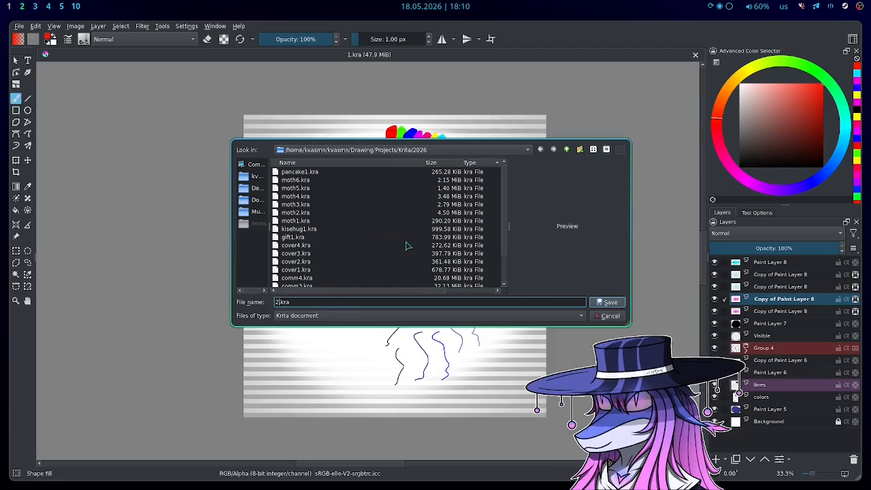
type(".")
key("Return")
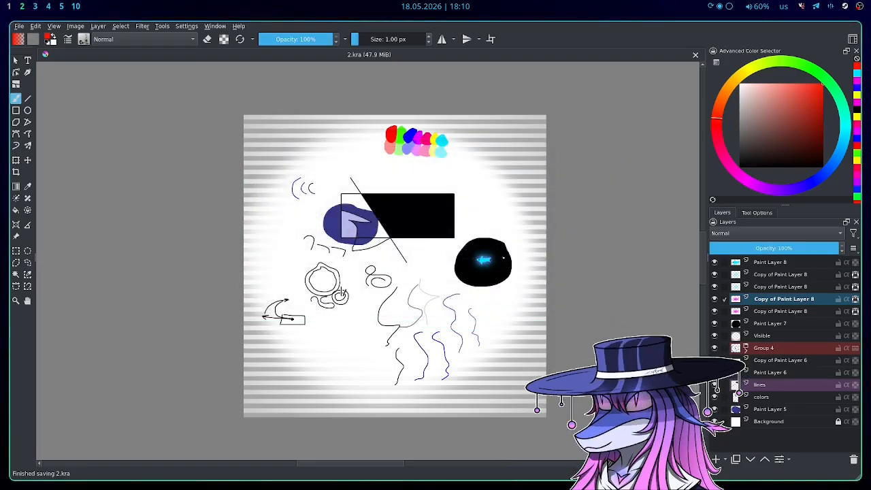
Step: Close the document and reopen 2.kra from the recent images
left_click(696, 54)
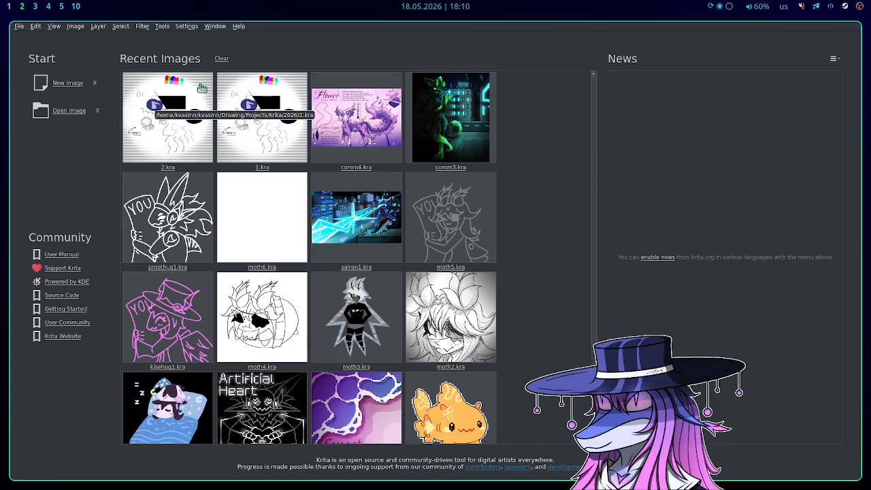
left_click(162, 112)
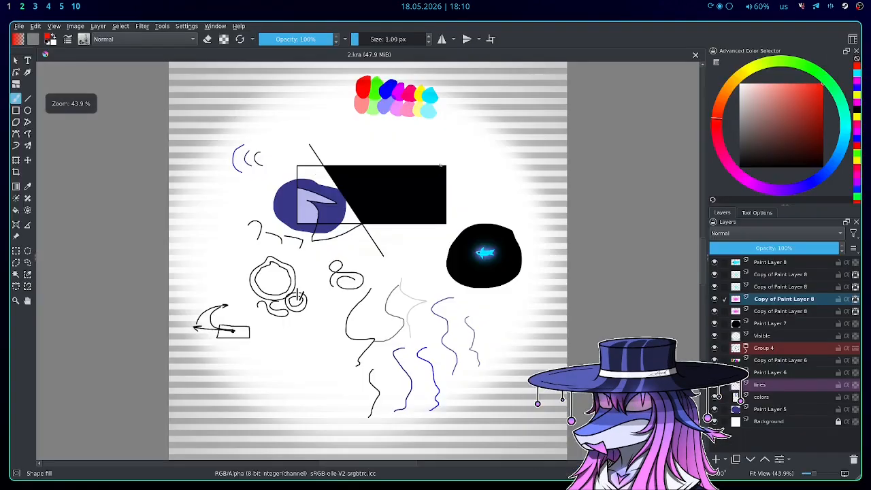
Step: Draw a jagged red freehand filled shape between the black rectangle and the black blob on the selected blurred copy
scroll(450, 135, "up", 1)
scroll(475, 127, "up", 2)
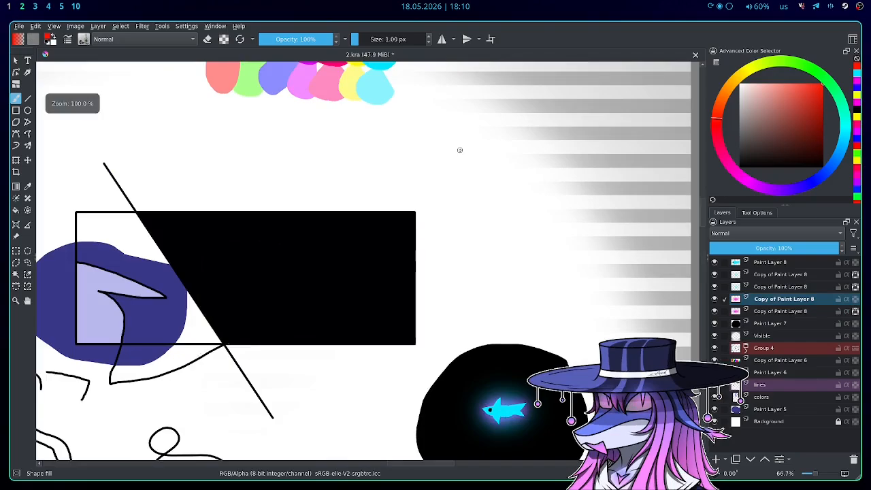
mouse_move(444, 155)
left_mouse_down()
mouse_move(467, 179)
mouse_move(471, 241)
mouse_move(544, 288)
mouse_move(592, 341)
left_mouse_up()
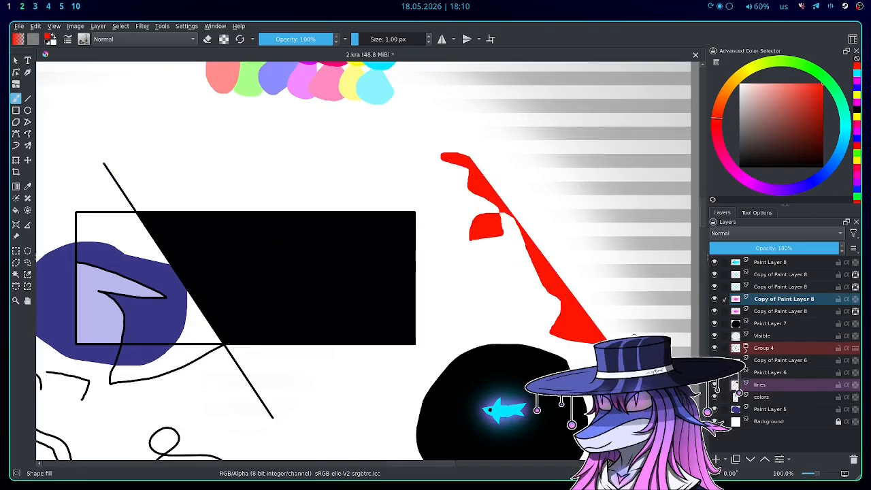
scroll(466, 177, "down", 4)
scroll(463, 180, "up", 2)
scroll(463, 180, "down", 1)
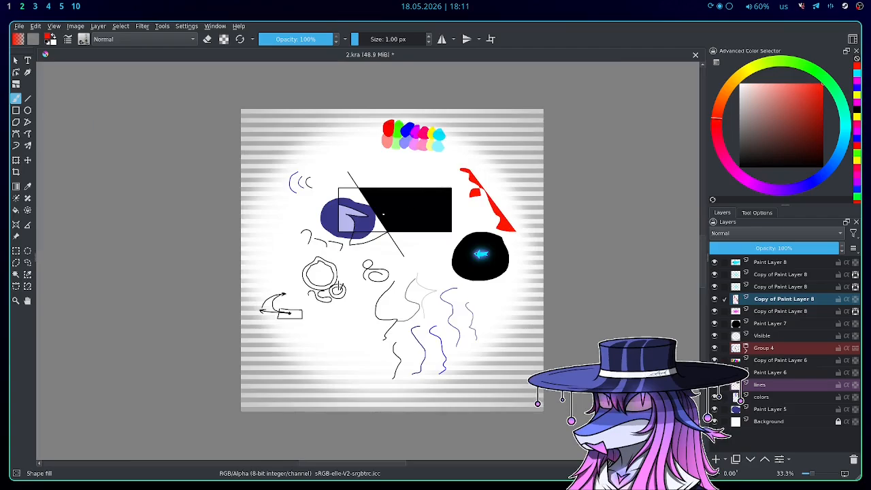
scroll(388, 215, "up", 1)
scroll(400, 215, "down", 1)
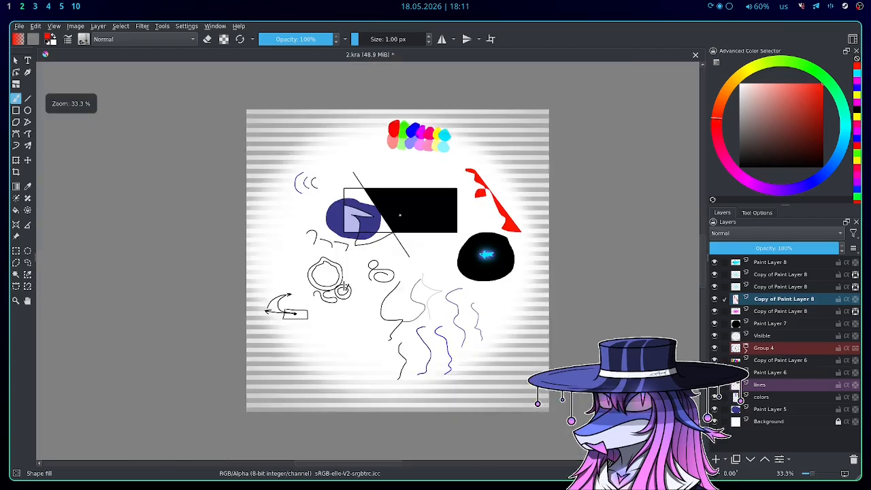
Step: Try a PNG export of the drawing as 2.png, testing lossless compression at 6 and returning it to 1
left_click(20, 26)
left_click(47, 110)
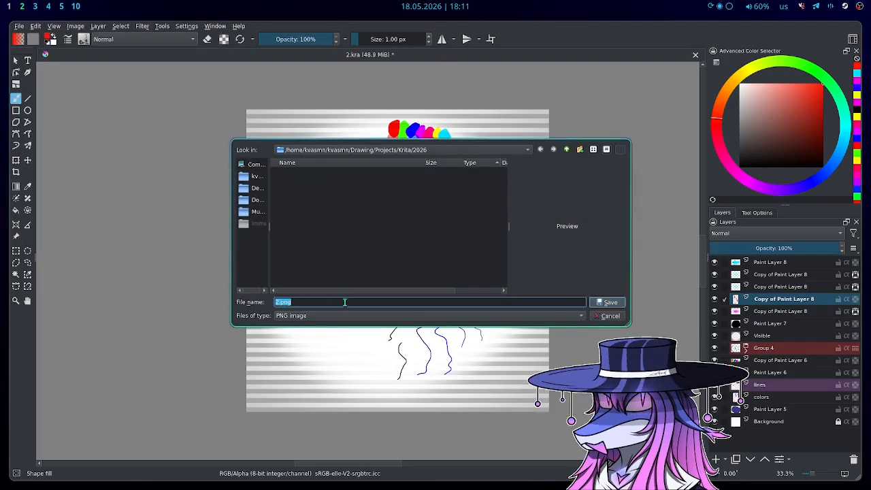
left_click(479, 315)
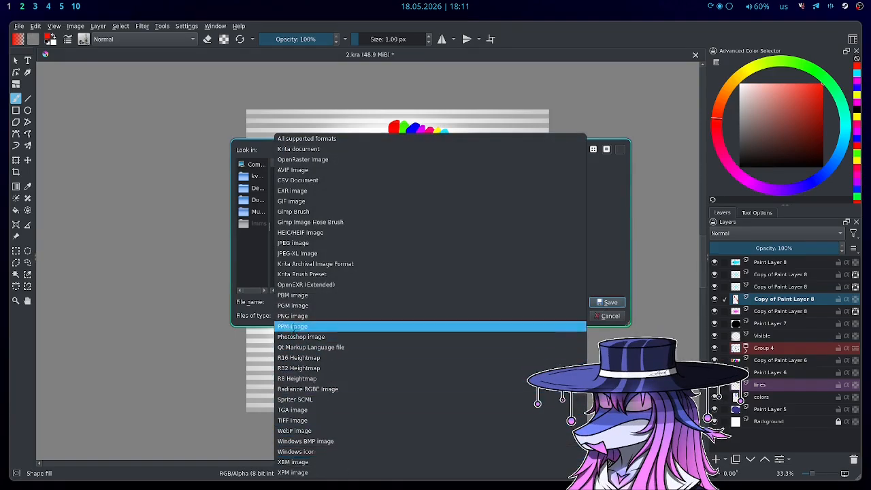
left_click(351, 315)
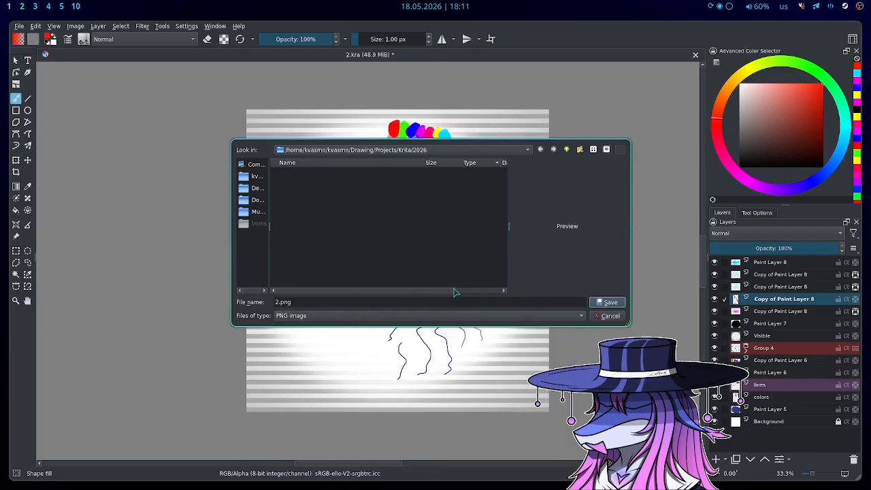
left_click(608, 302)
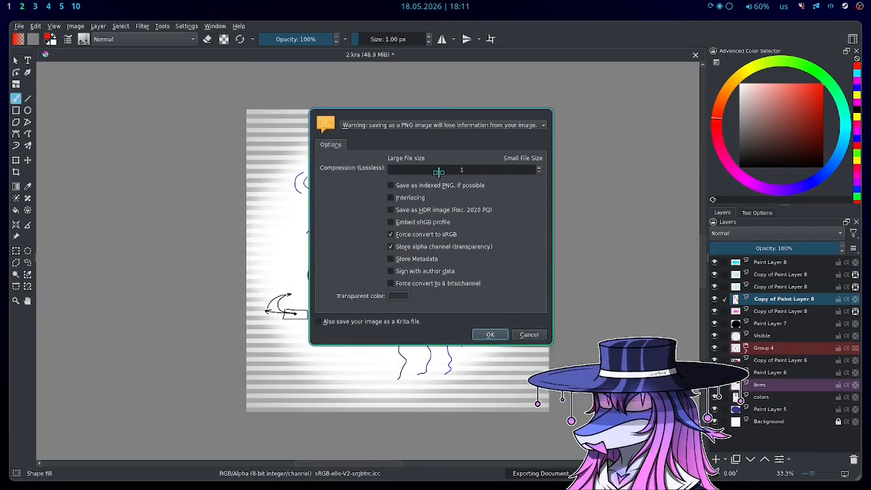
left_click_drag(451, 170, 481, 170)
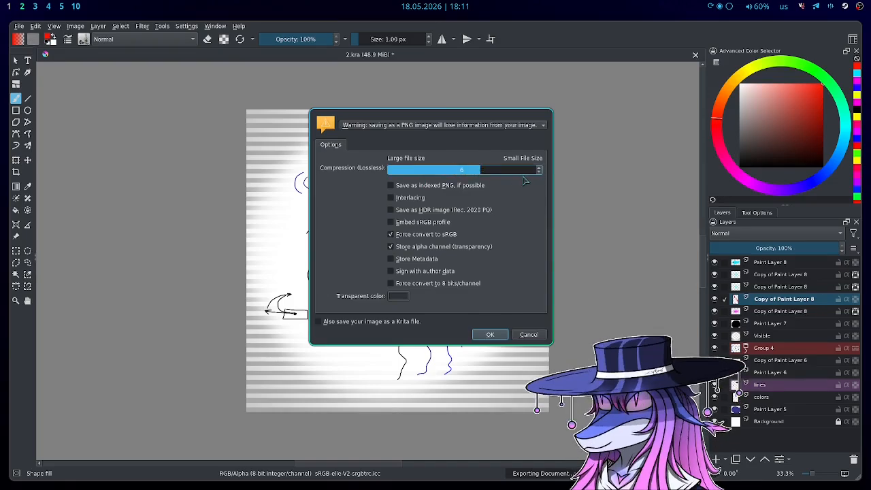
left_click_drag(490, 171, 379, 167)
left_click(475, 171)
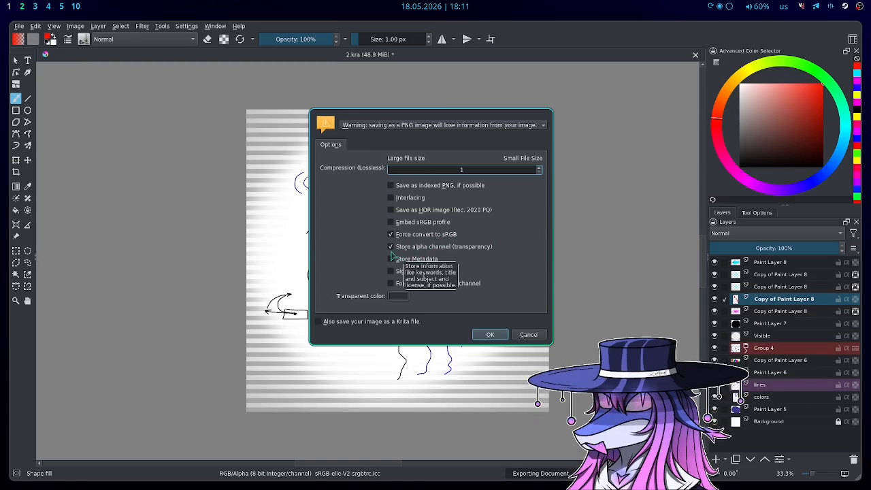
left_click(491, 335)
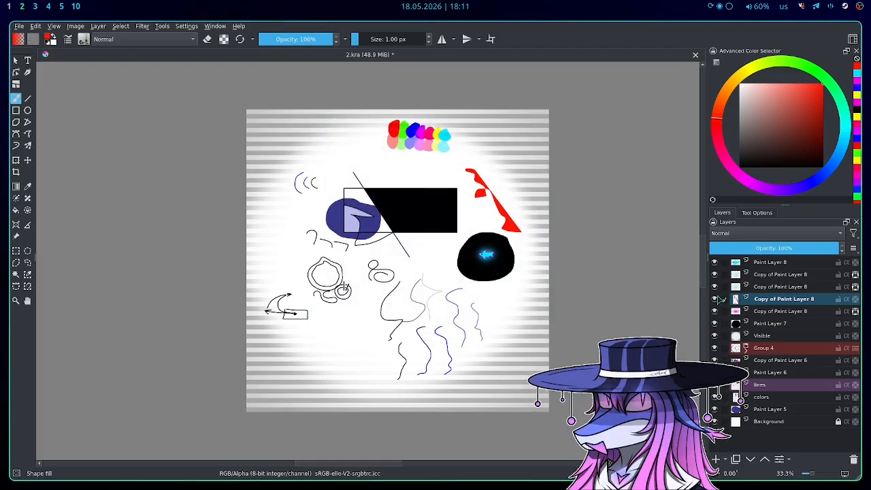
Step: Hide the Background layer and export the drawing as PNG 2.png with compression 1 and the alpha channel stored
left_click(715, 422)
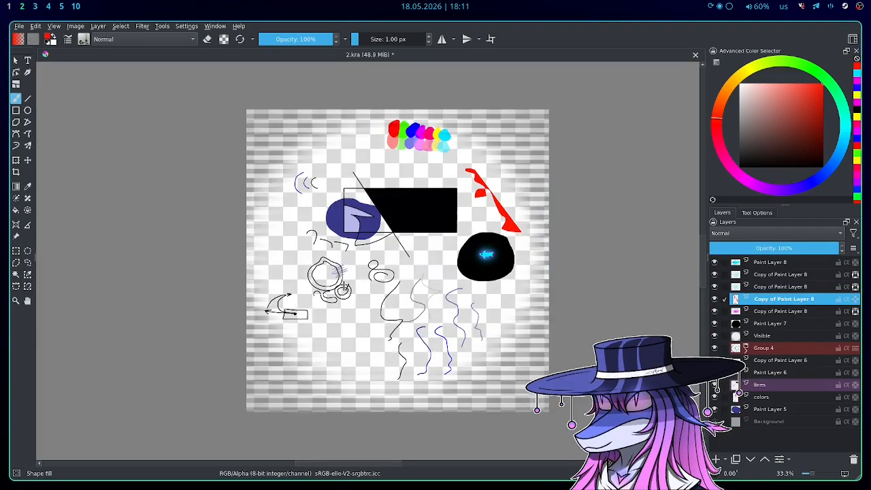
scroll(400, 267, "up", 3)
scroll(432, 266, "down", 2)
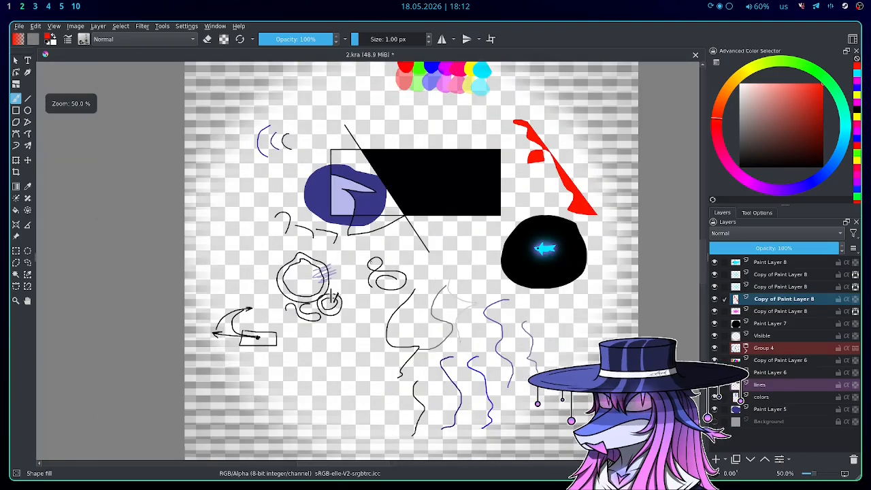
scroll(402, 253, "down", 2)
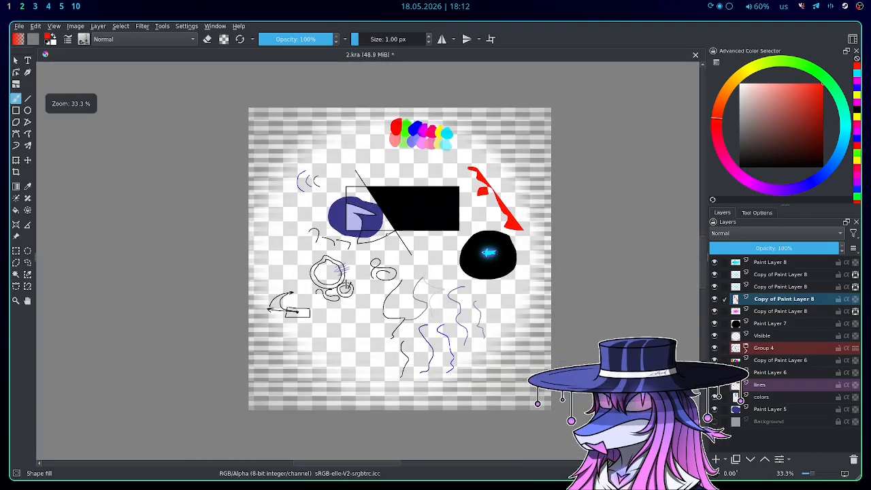
left_click(19, 25)
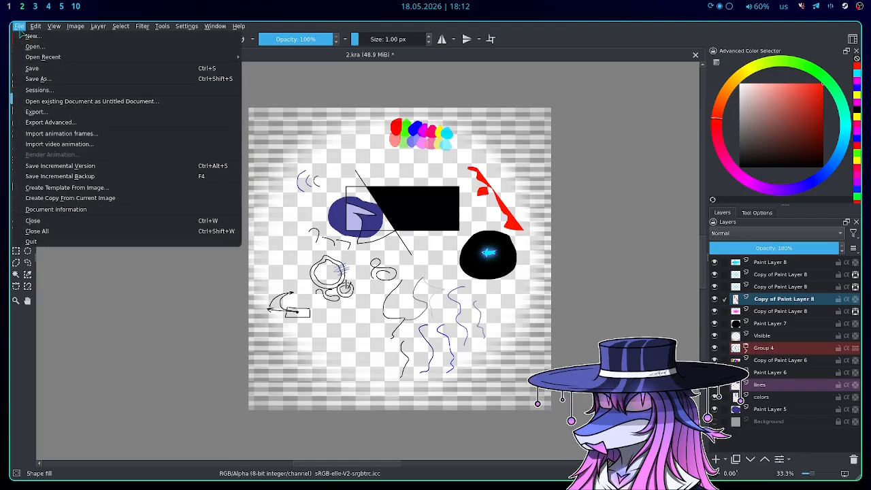
left_click(36, 111)
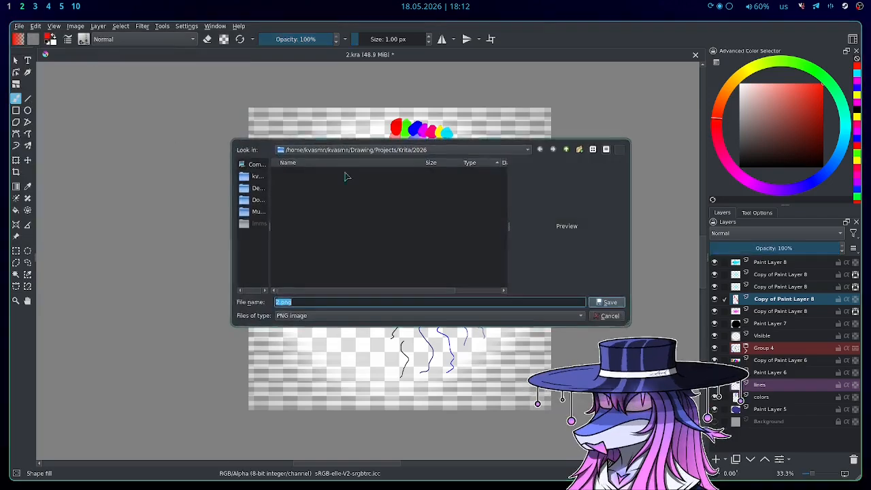
left_click(608, 301)
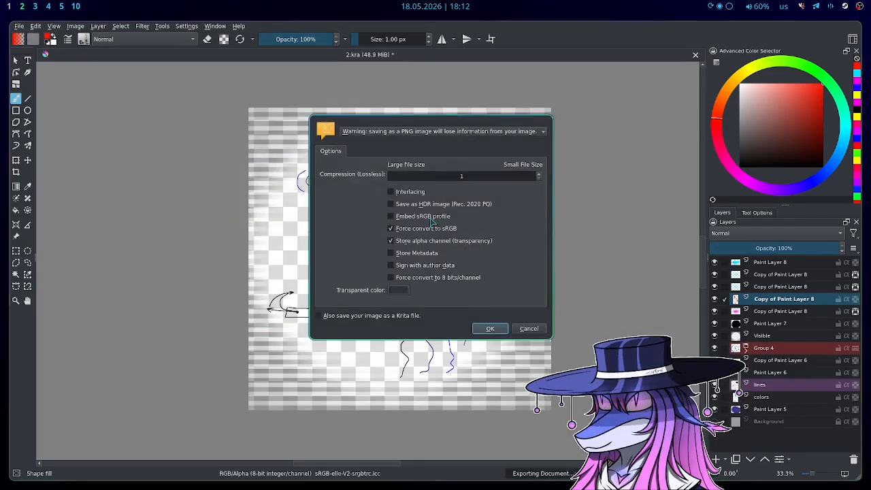
left_click(505, 328)
Step: Switch to the file manager and navigate to the Drawing/Projects/Krita/2026 folder
key("super+e")
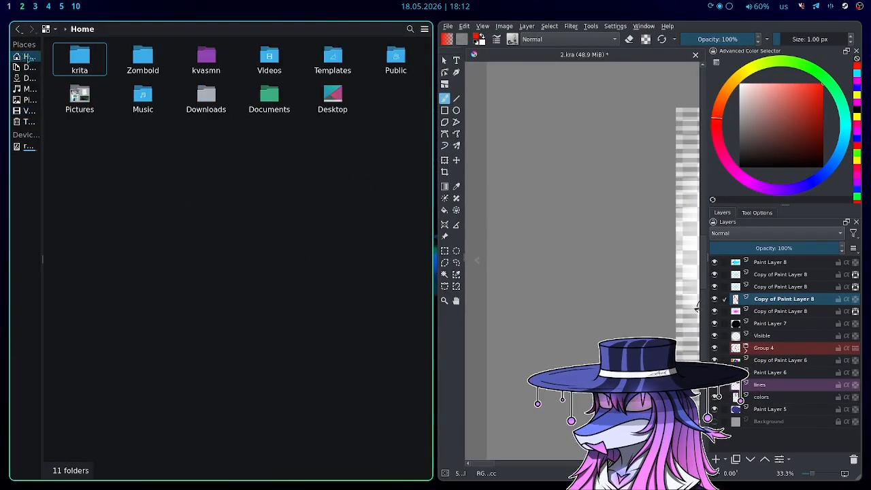
double_click(206, 56)
double_click(196, 57)
double_click(136, 58)
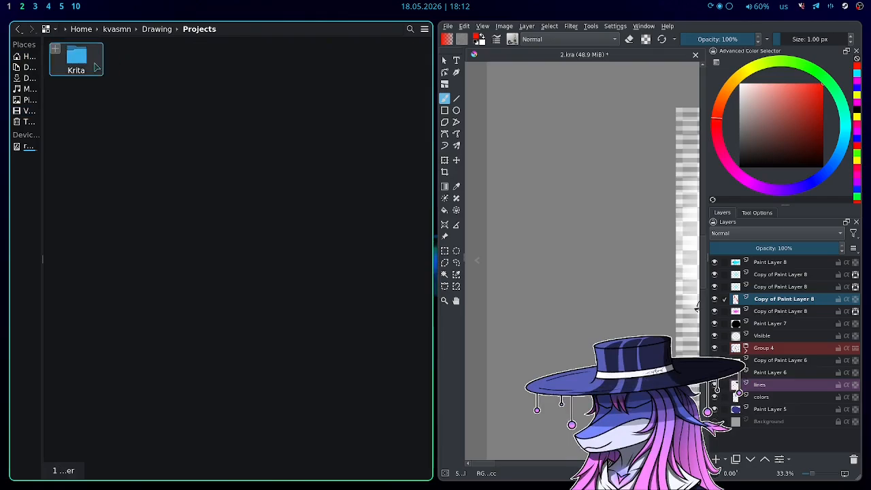
double_click(76, 58)
double_click(77, 58)
Step: Open the exported 2.png in the image viewer, examine its transparent areas up close, and close it
double_click(83, 63)
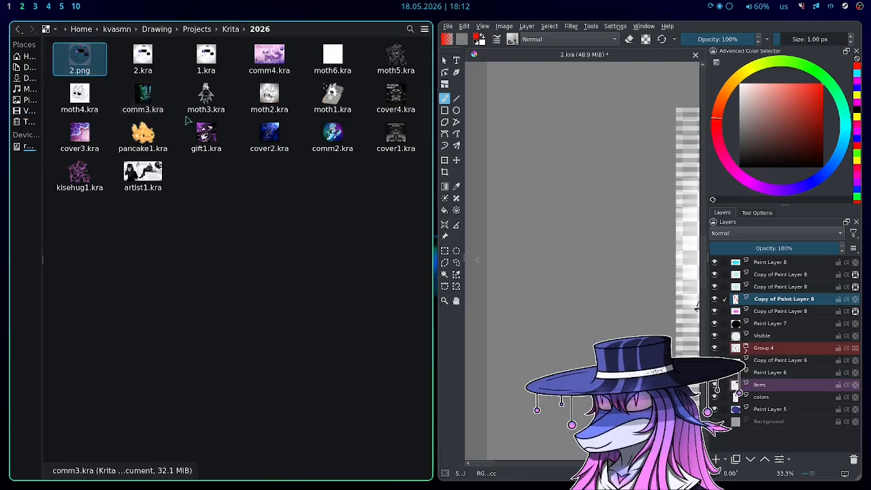
scroll(335, 255, "up", 5)
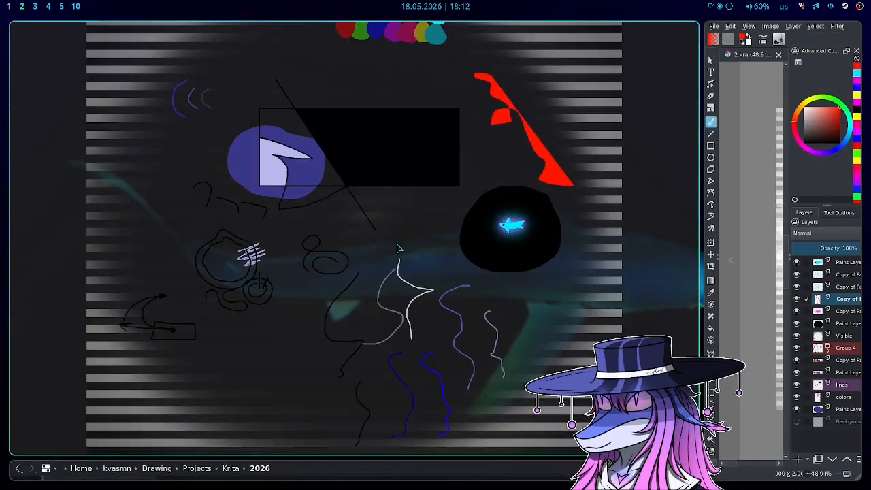
left_click_drag(154, 233, 74, 284)
key("q")
Step: Widen the Krita window and re-export over 2.png with alpha channel storage off and white as the transparent color
left_click_drag(489, 193, 48, 204)
left_click(63, 27)
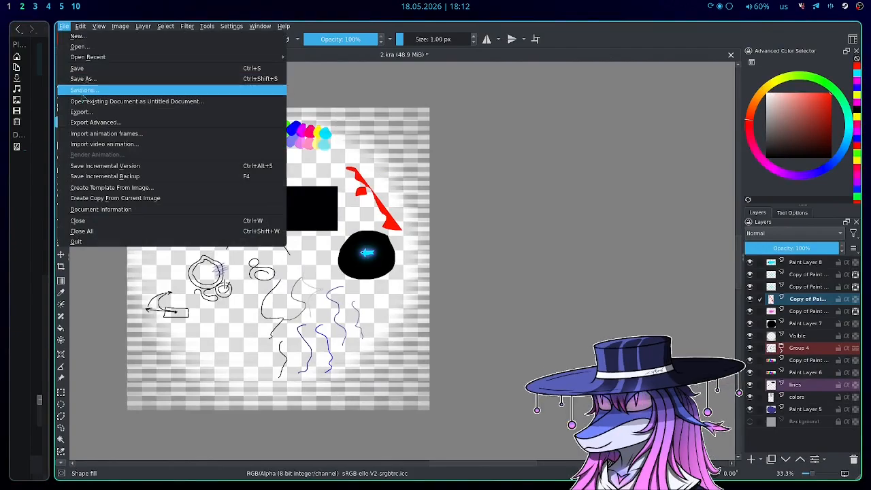
left_click(94, 113)
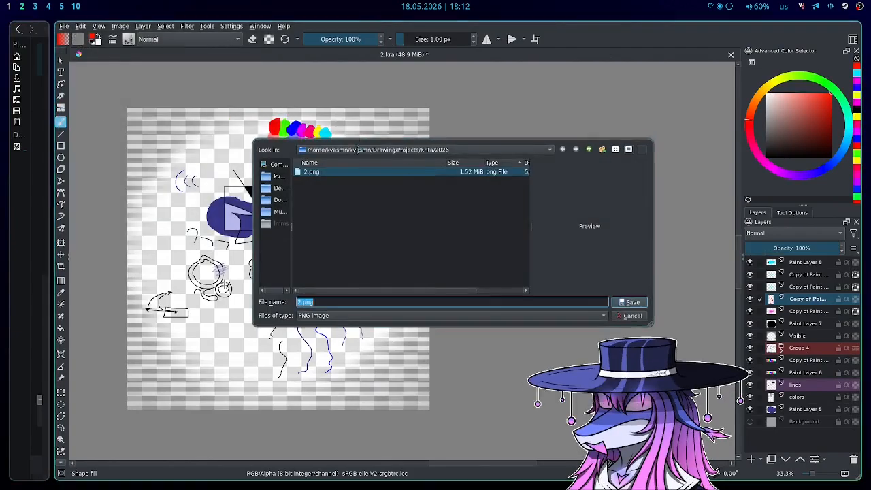
left_click(630, 303)
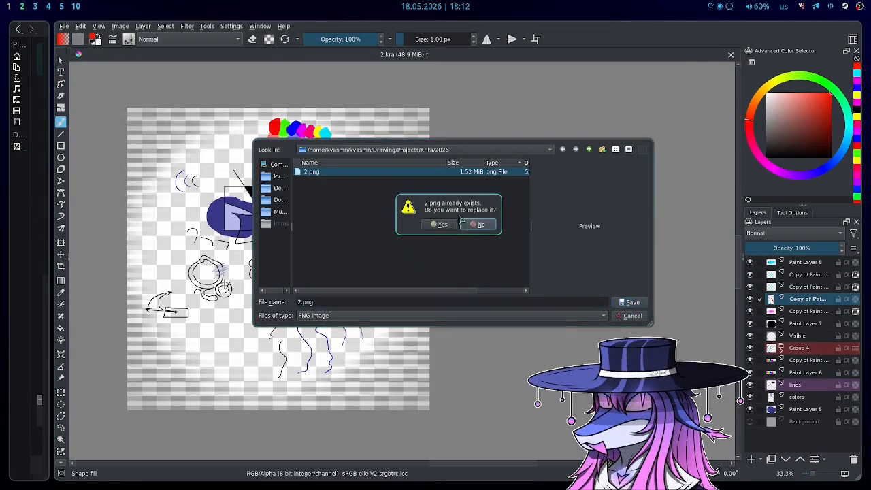
left_click(439, 224)
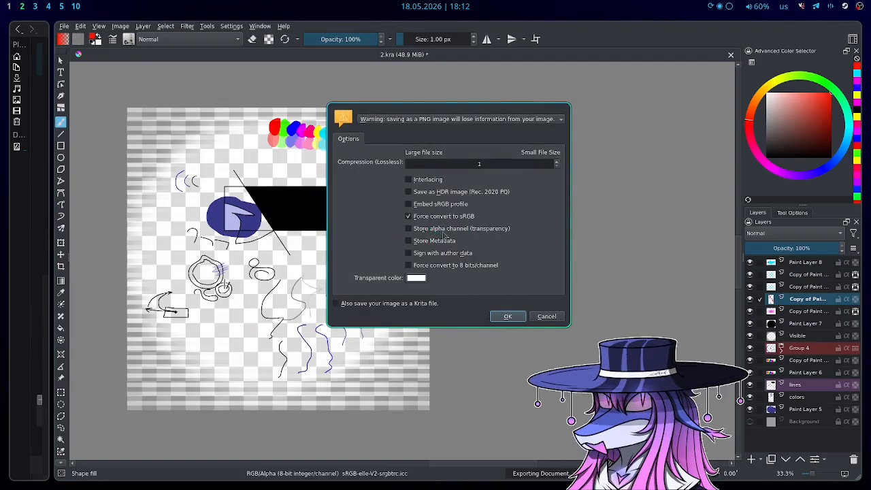
left_click(510, 316)
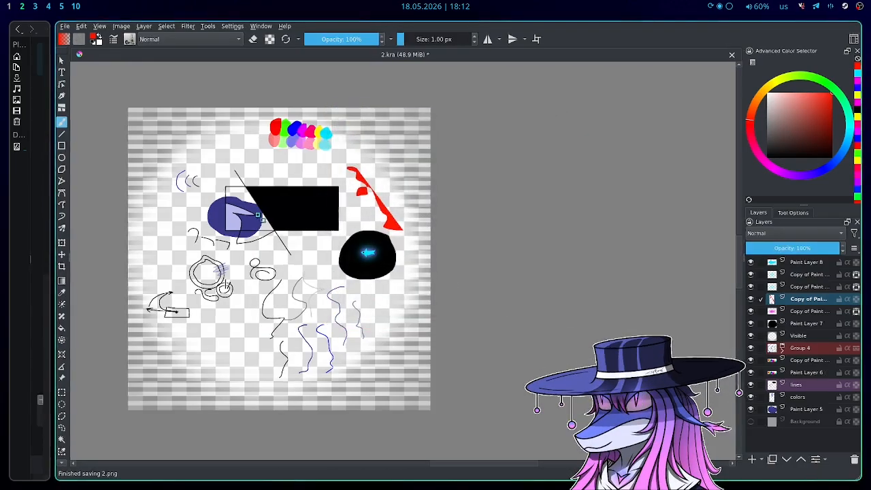
Step: Switch back to the file manager and open the re-exported 2.png to check its background
key("super+Left")
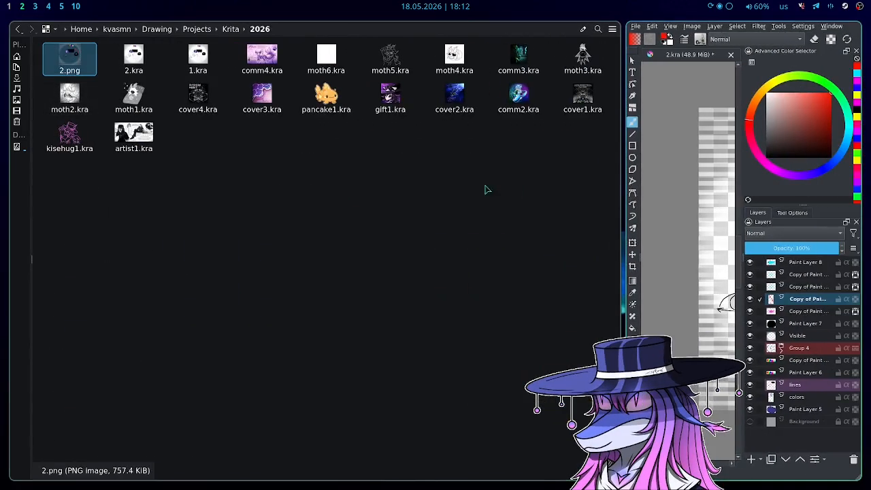
left_click(234, 32)
double_click(66, 59)
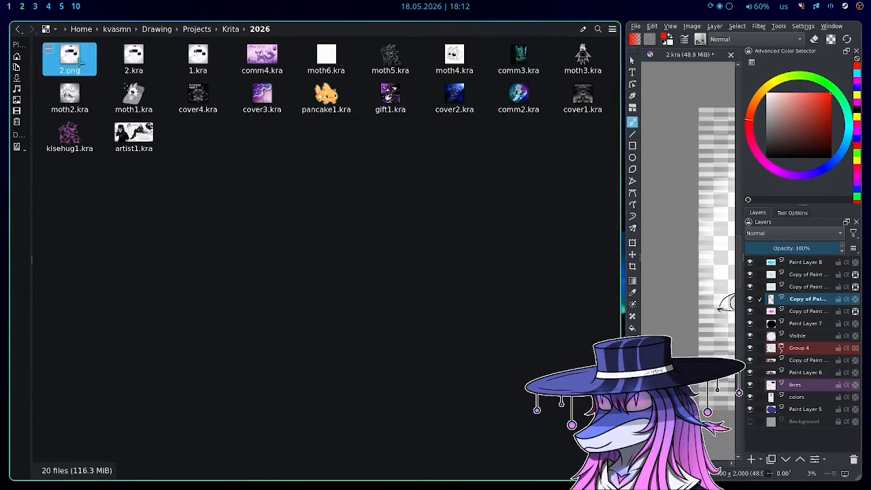
Step: Open 2.png in the image viewer, compare its background with the transparent canvas in Krita, and close the viewer
double_click(68, 58)
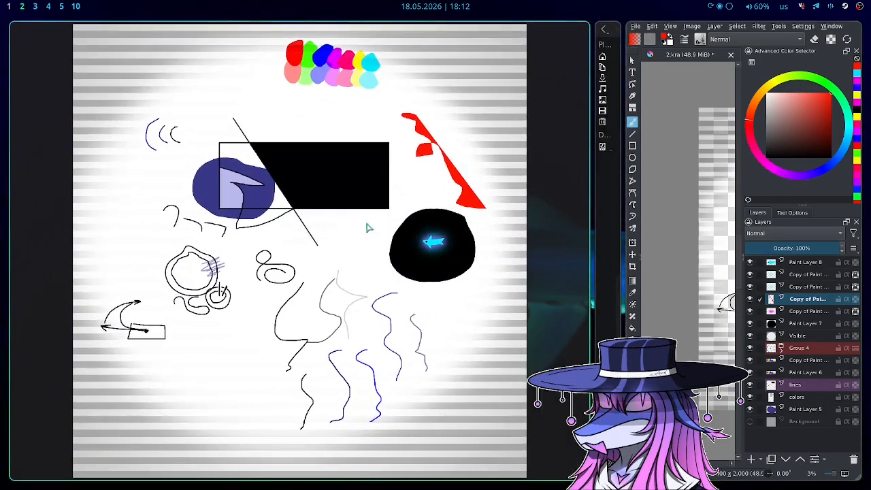
left_click_drag(681, 294, 334, 256)
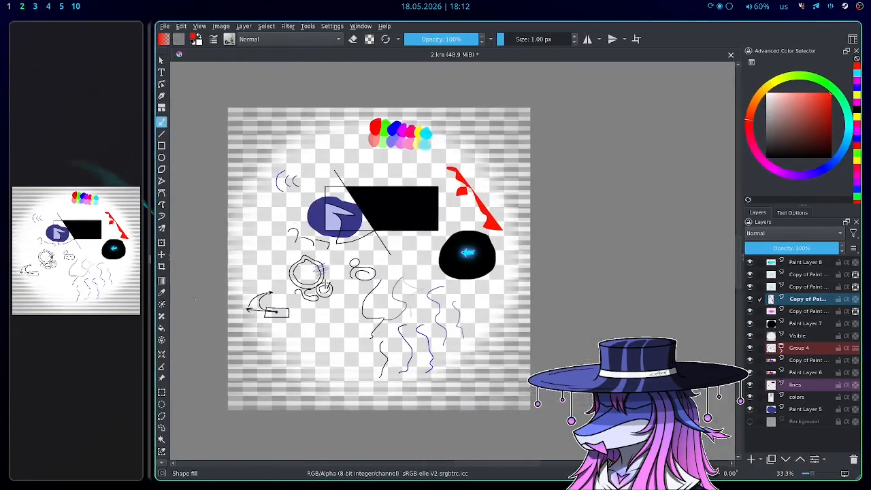
scroll(340, 254, "up", 3)
scroll(358, 251, "down", 2)
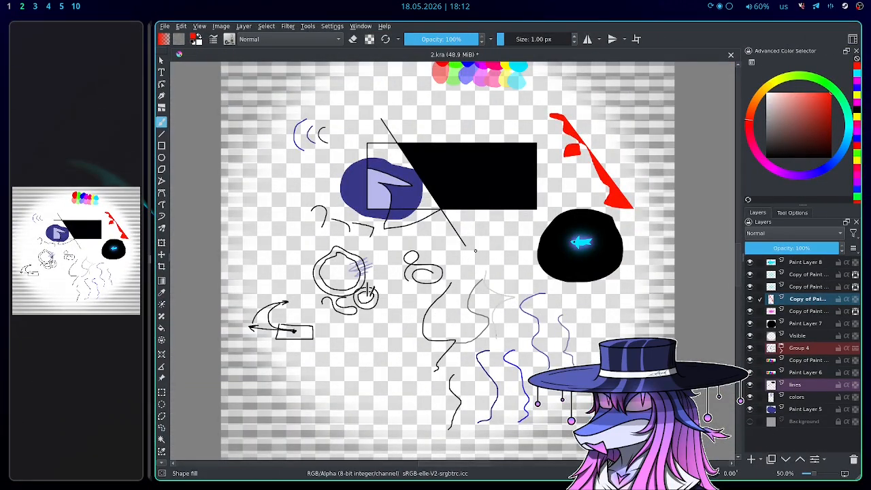
left_click_drag(252, 263, 636, 271)
key("q")
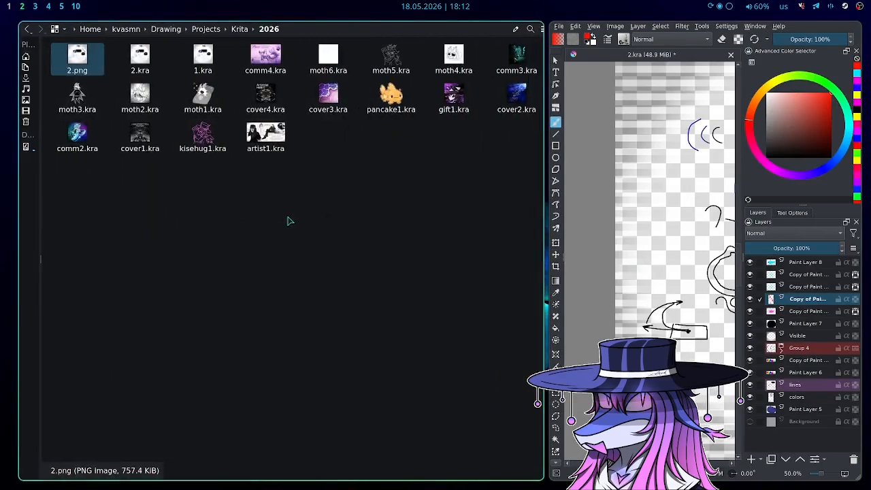
Step: Widen the Krita window and re-export the drawing over 2.png with alpha channel storage on
left_click_drag(581, 233, 86, 236)
scroll(488, 243, "down", 1)
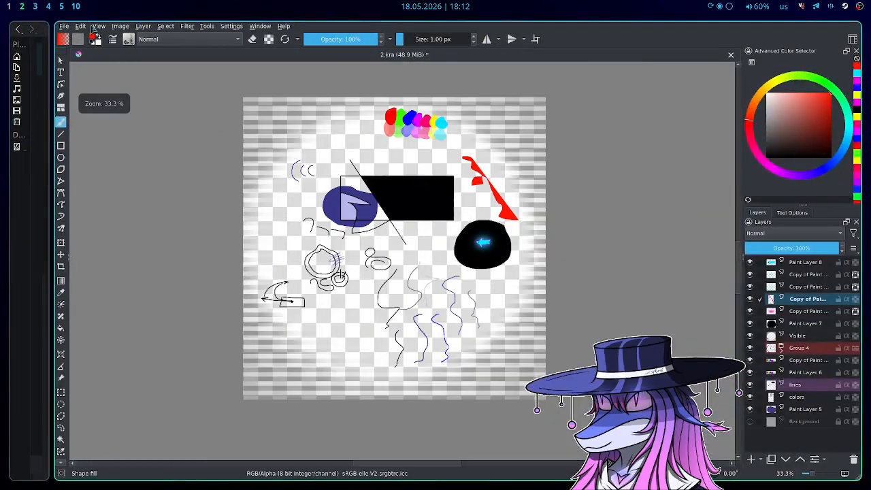
left_click(64, 26)
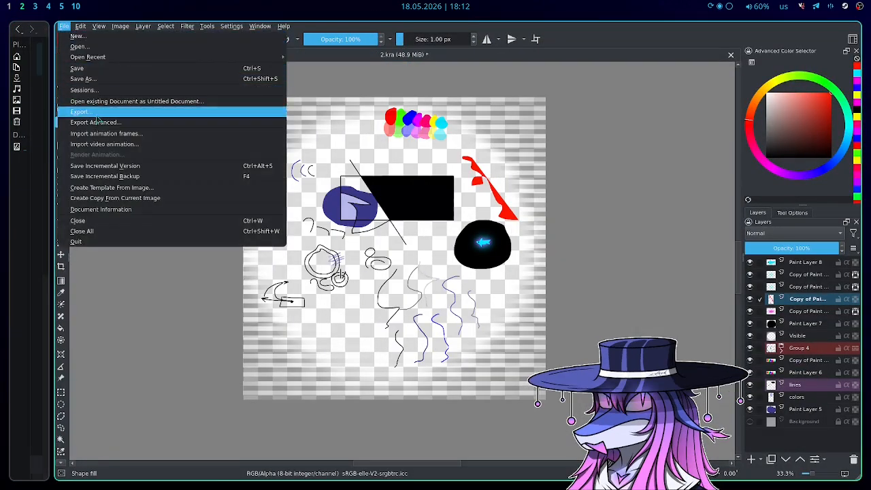
left_click(92, 112)
key("Return")
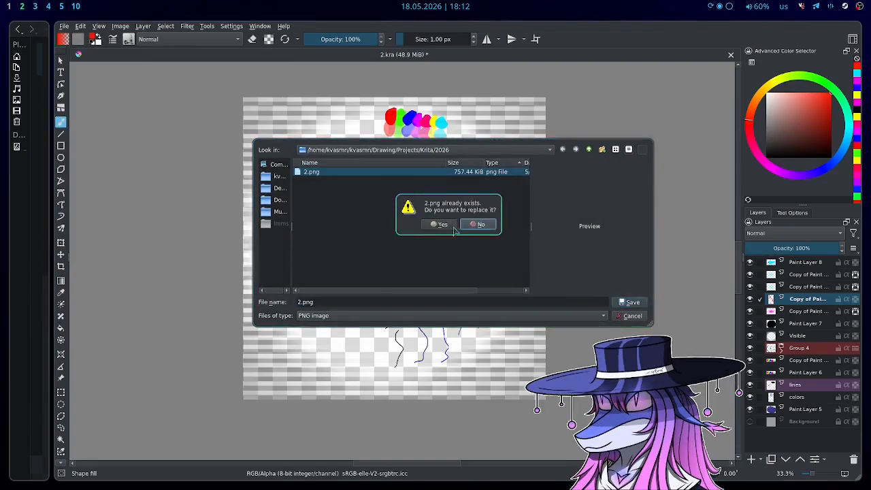
left_click(443, 228)
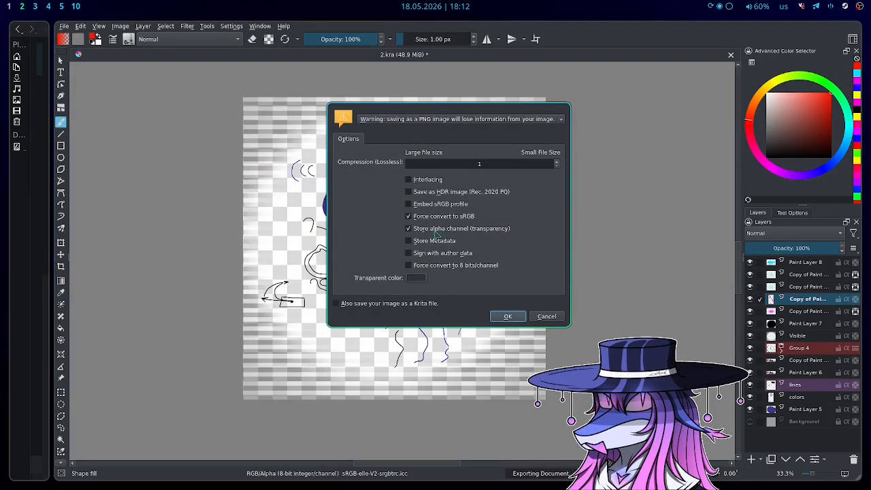
left_click(508, 317)
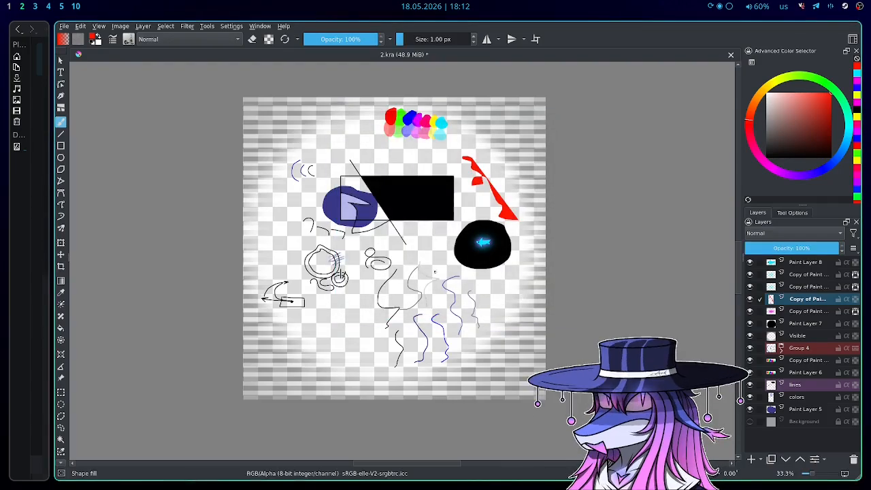
Step: Close the 2.kra document with its changes saved, and widen the file manager window
left_click(731, 55)
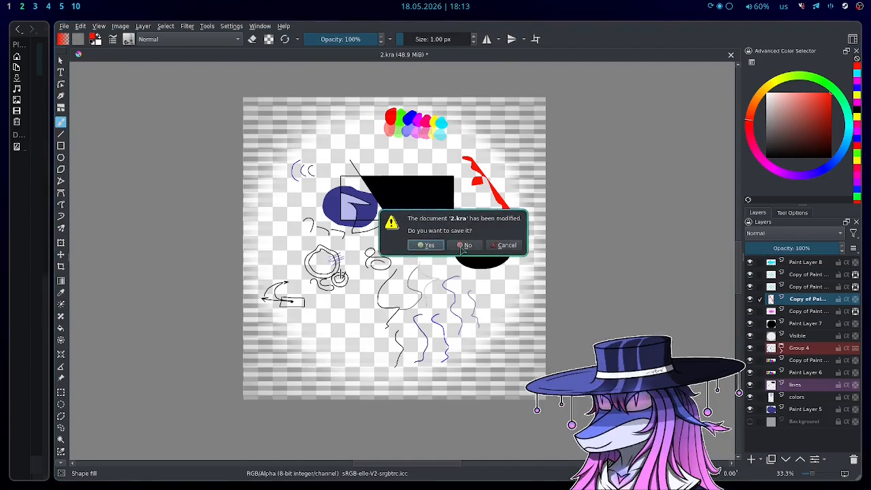
left_click(439, 247)
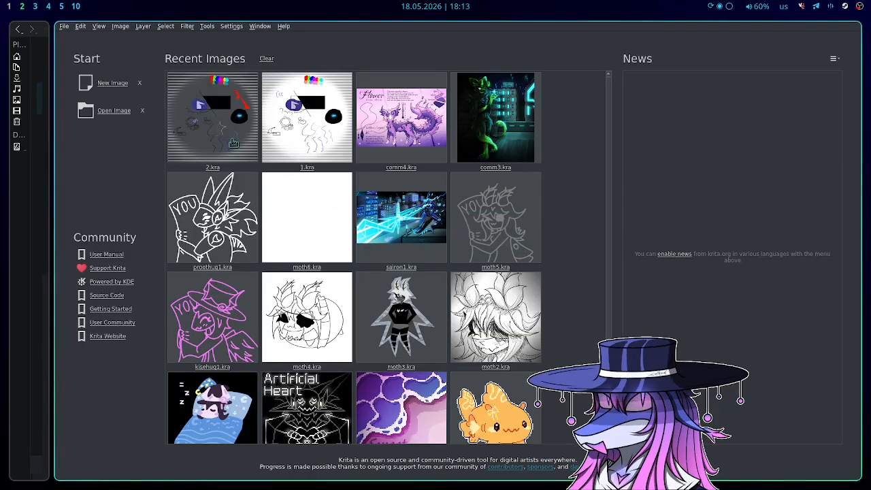
left_click_drag(52, 134, 442, 143)
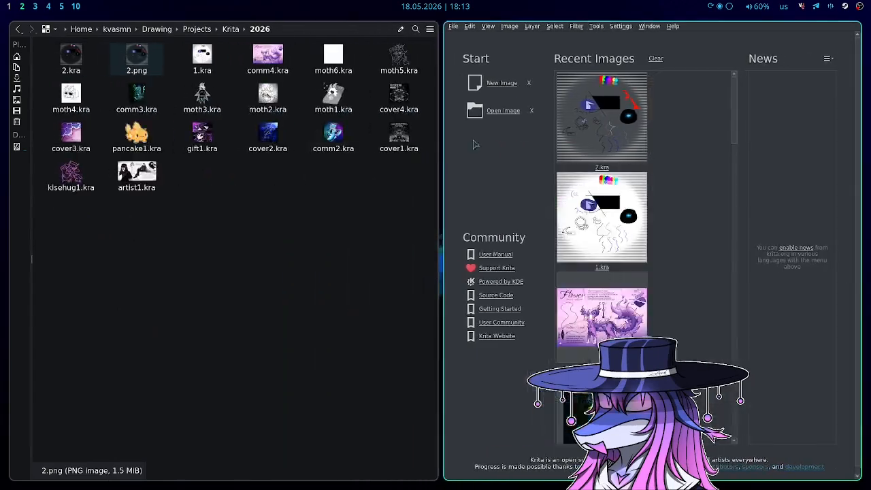
Step: Open the re-exported 2.png from the file manager, check its transparency, and close the image viewer
left_click(70, 58)
left_click(238, 202)
left_click(142, 71)
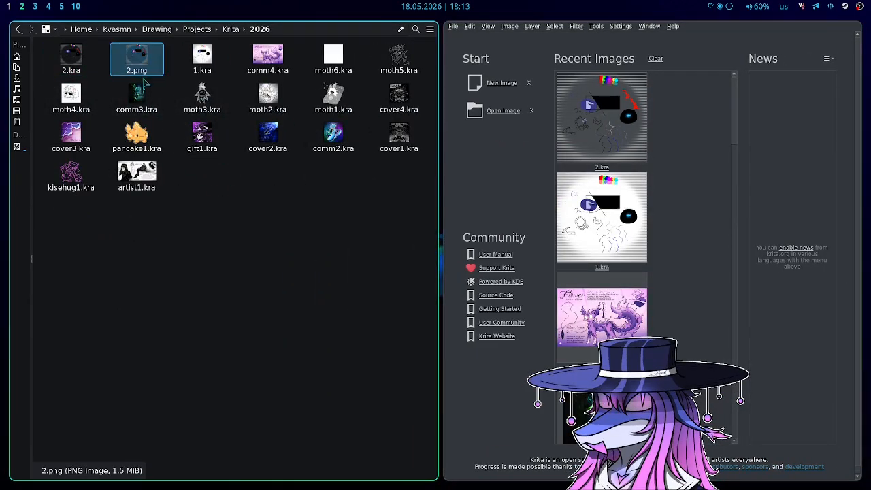
double_click(142, 71)
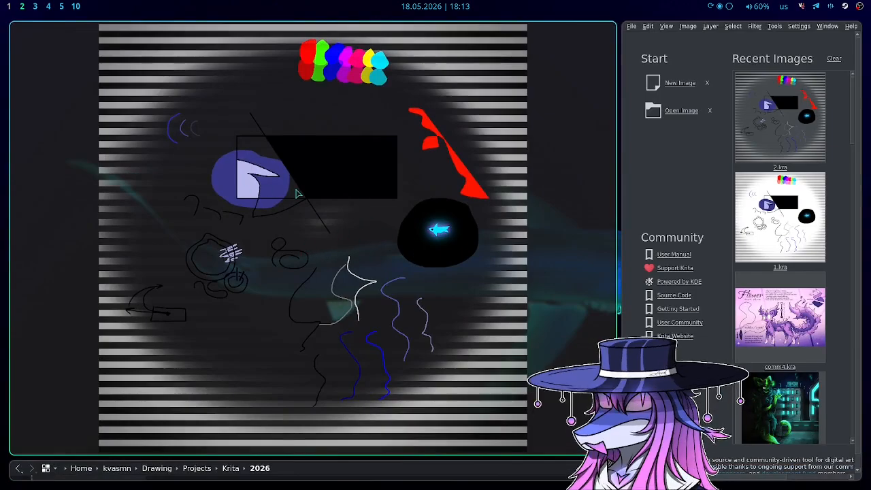
key("super+q")
Step: Widen the Krita window and remove 2.kra from the recent images list
left_click(449, 257)
left_click_drag(616, 232, 2, 275)
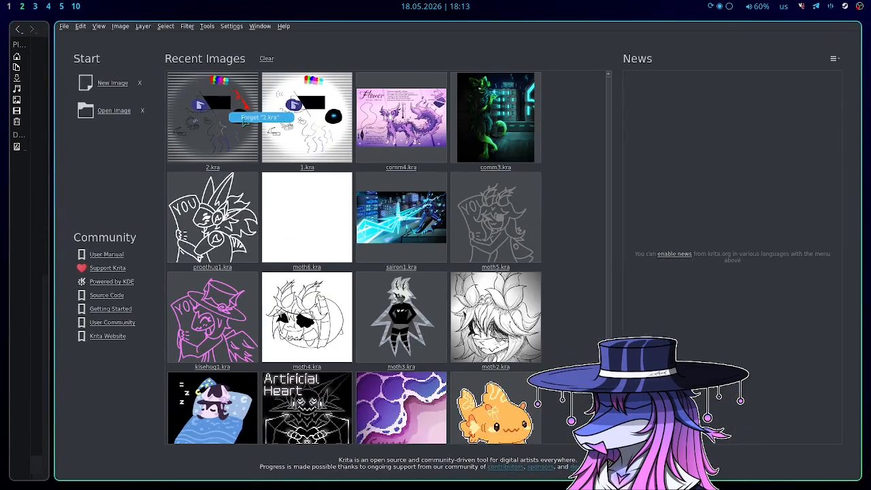
left_click(243, 121)
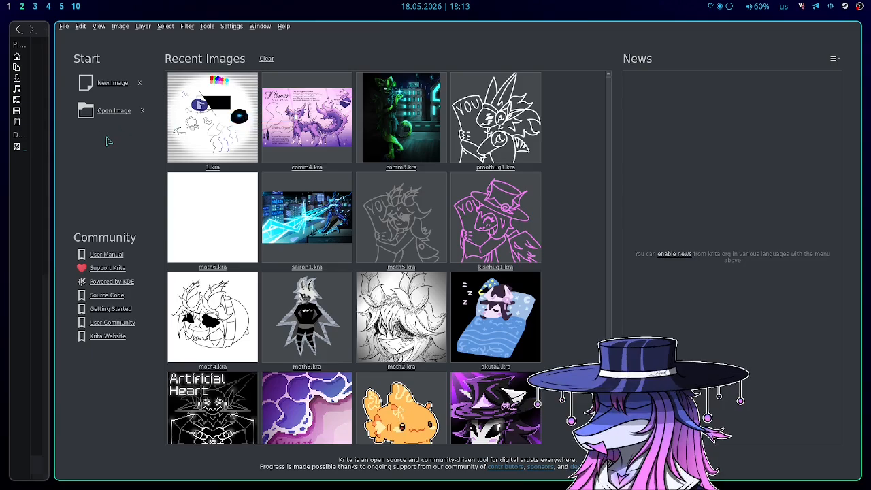
Step: Narrow the Krita window and open 2.kra from the Drawing/Projects/Krita/2026 folder through the file-opening dialog
left_click_drag(107, 141, 205, 112)
left_click(162, 26)
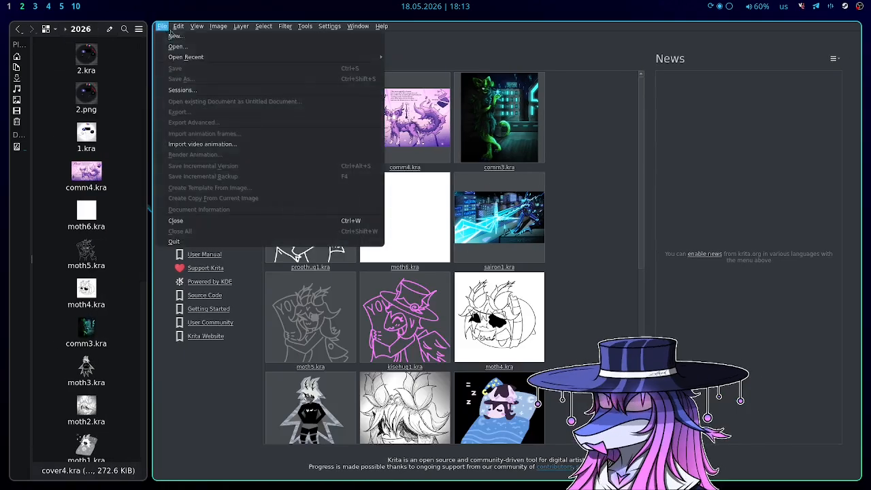
left_click(193, 48)
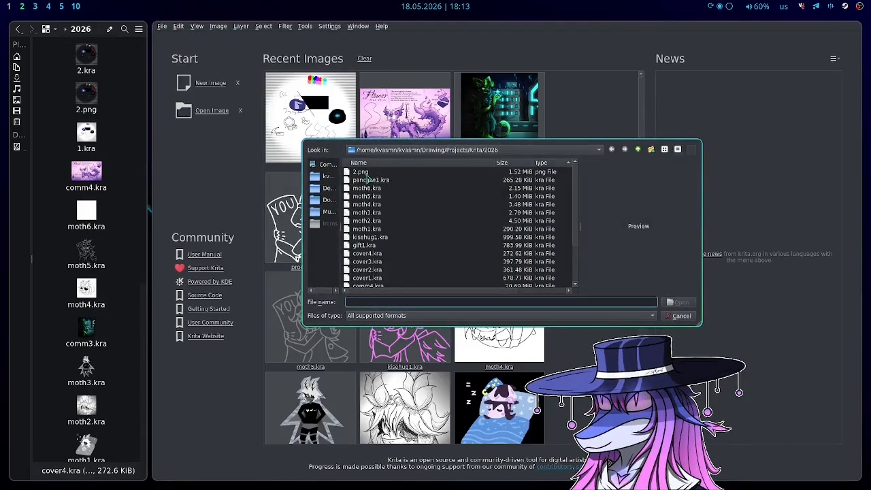
scroll(382, 223, "down", 2)
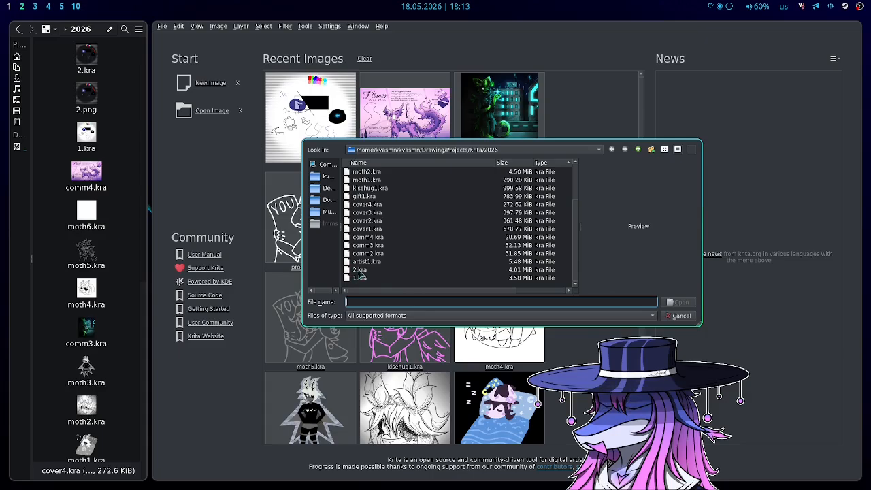
left_click(372, 271)
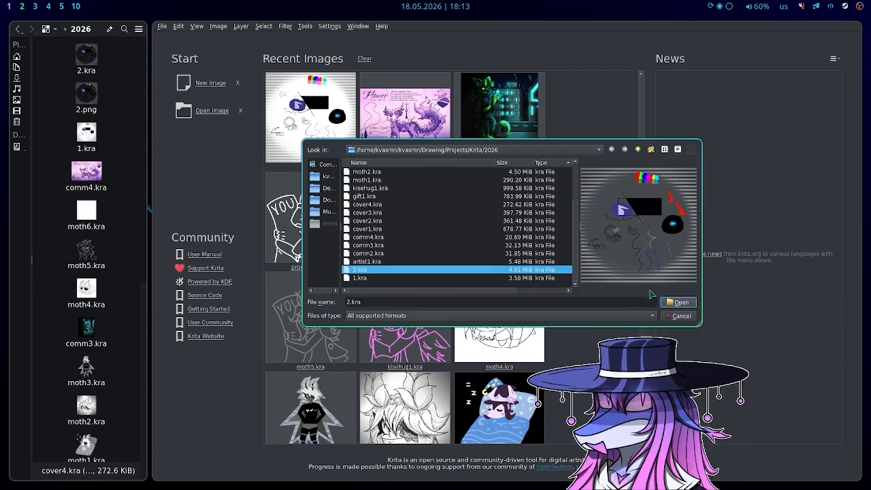
left_click(678, 302)
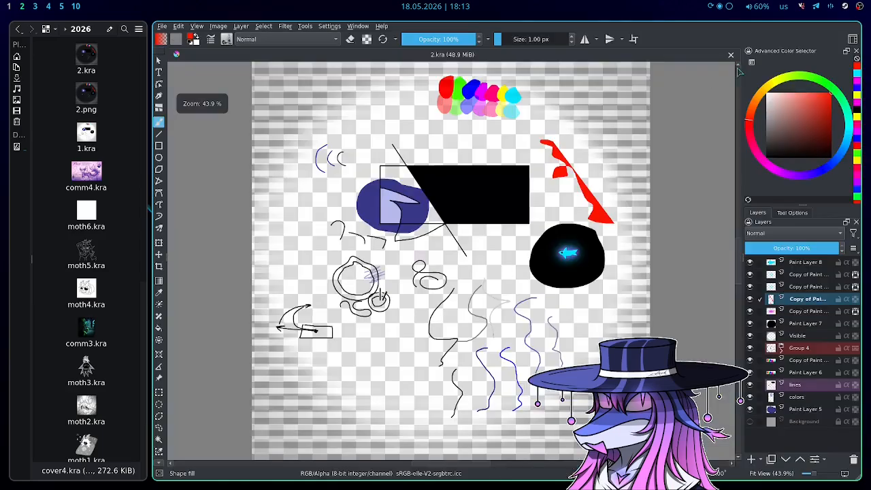
Step: Close the reopened 2.kra document and widen the Krita window over the file manager
left_click(731, 54)
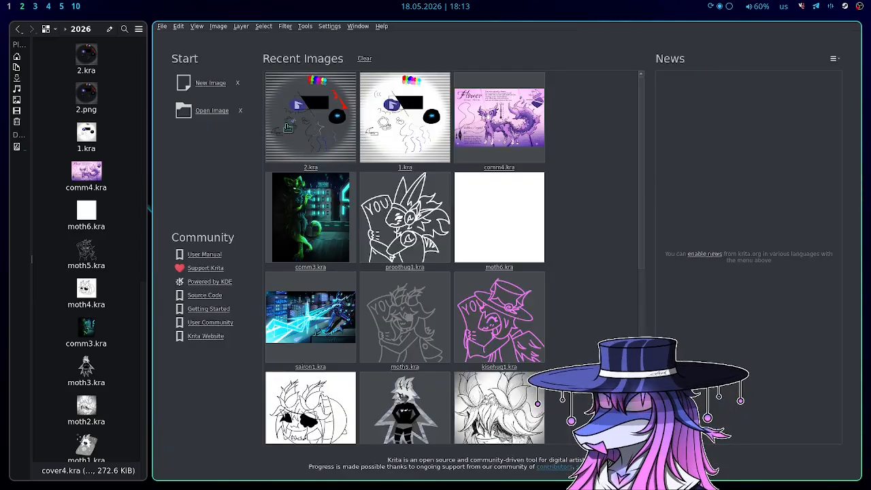
left_click_drag(149, 208, 3, 222)
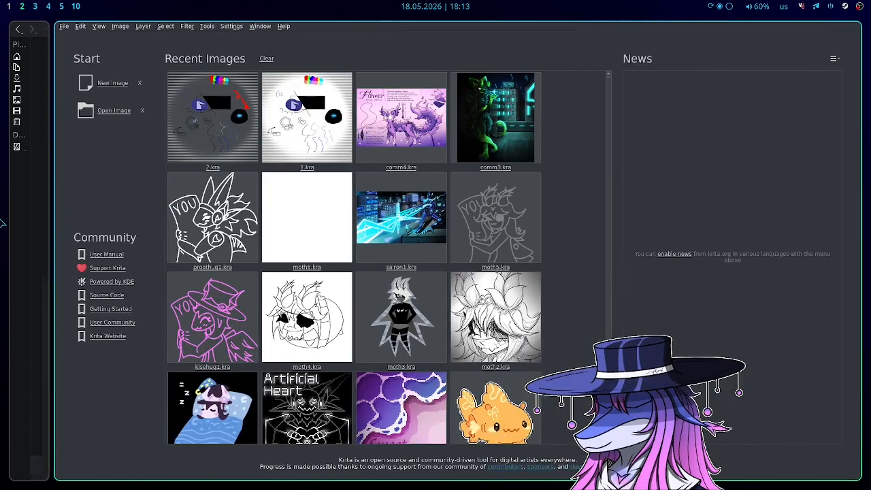